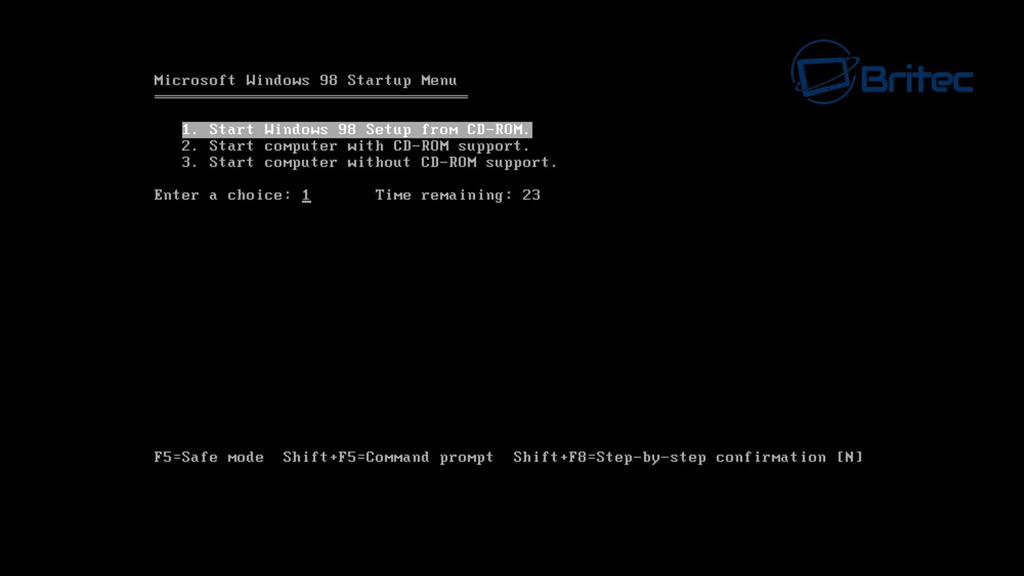
Start Windows 98 Setup from CD-ROM in the Windows 98 startup menu
key(Down)
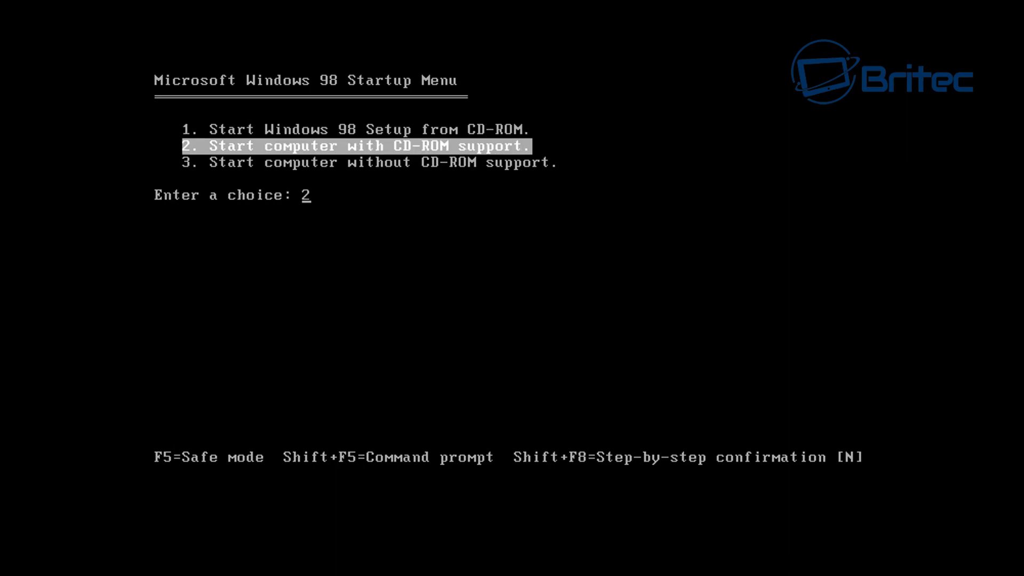
key(Up)
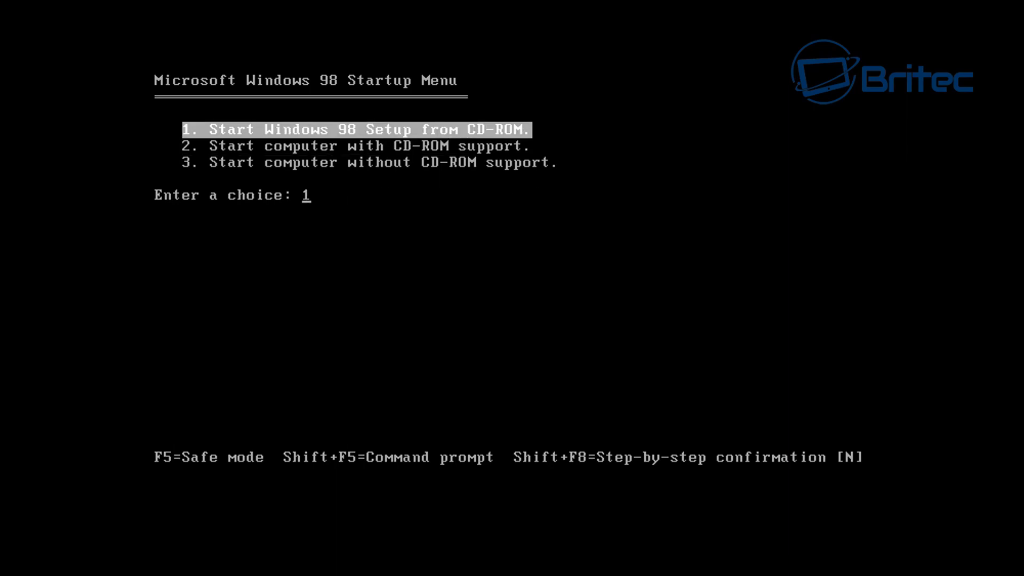
key(Return)
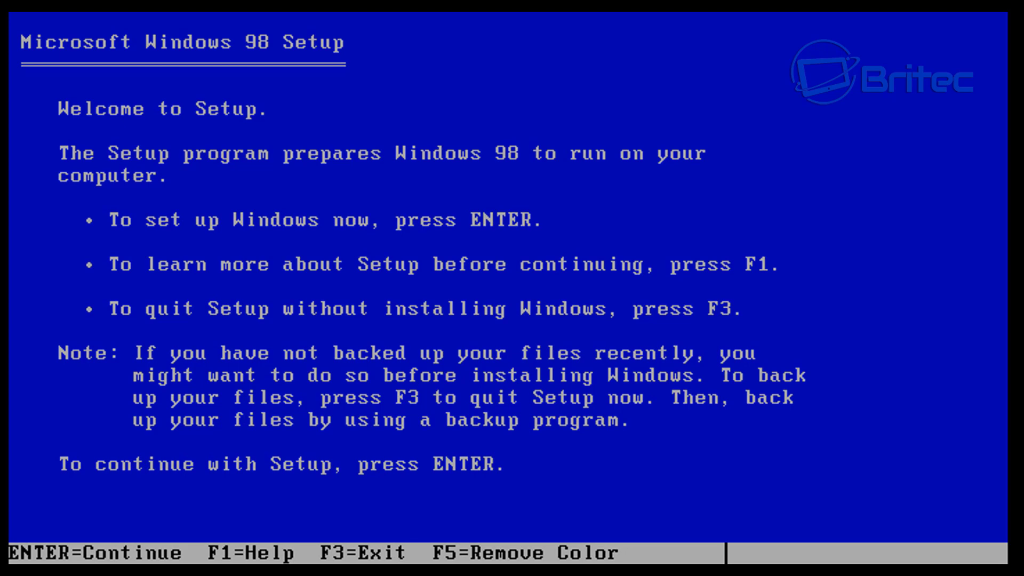
Configure the unallocated disk space with large disk support enabled, and let Setup restart the computer
key(Return)
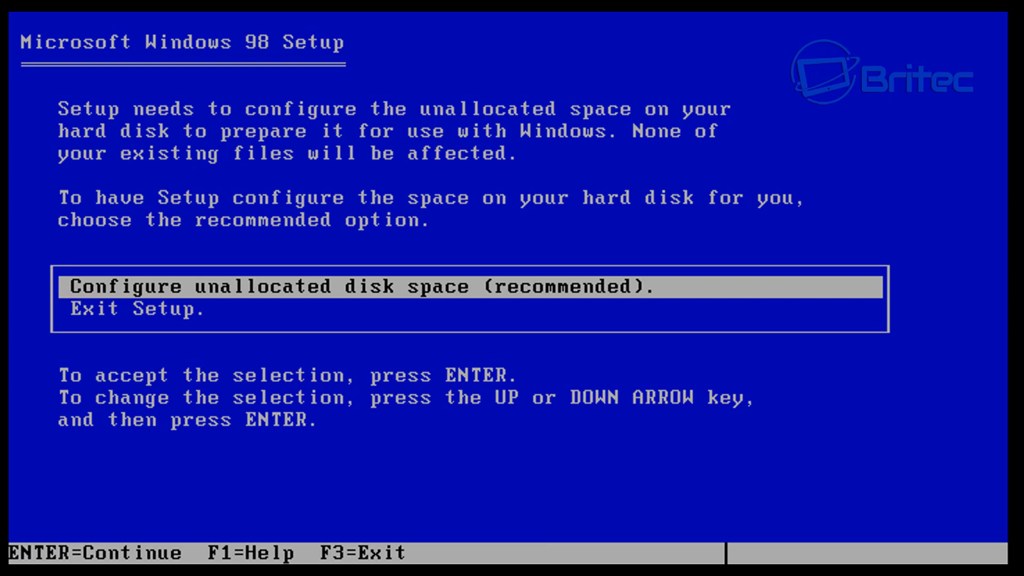
key(Return)
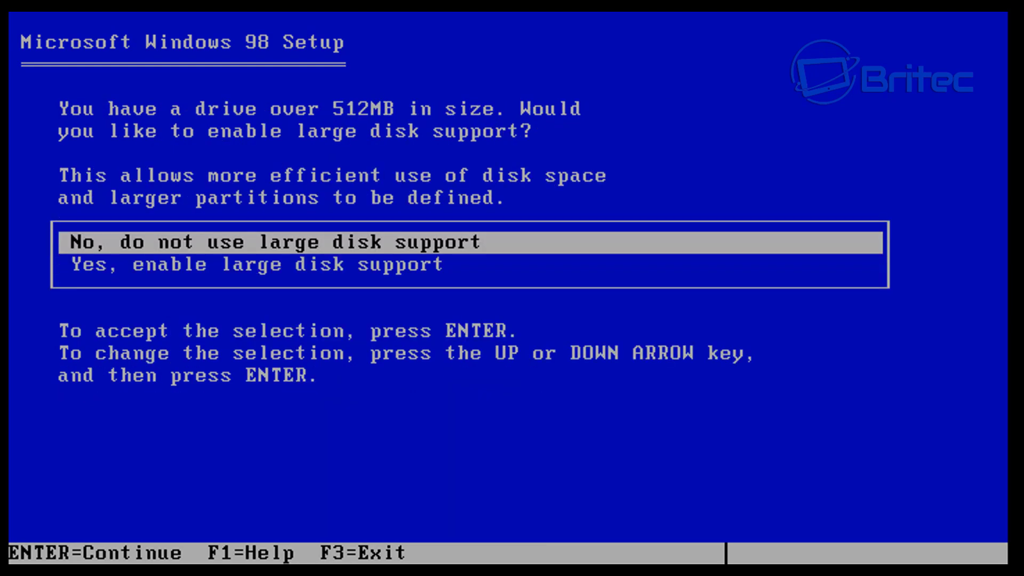
key(Down)
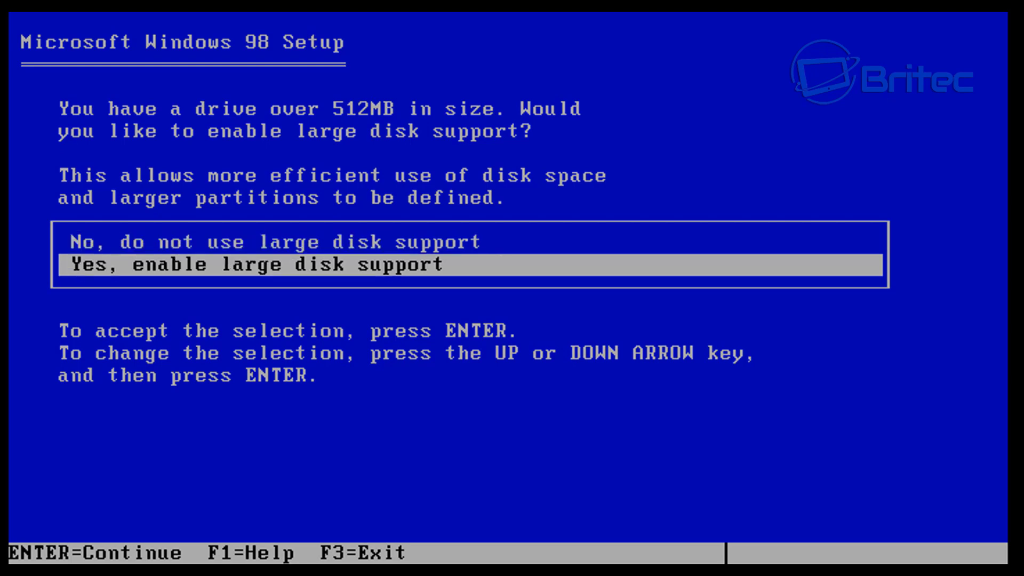
key(Return)
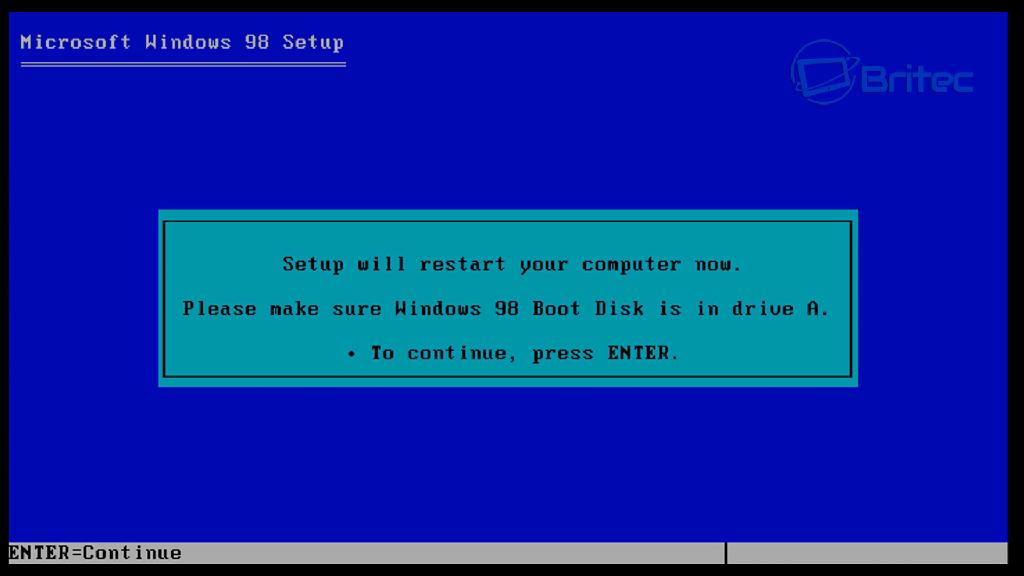
key(Return)
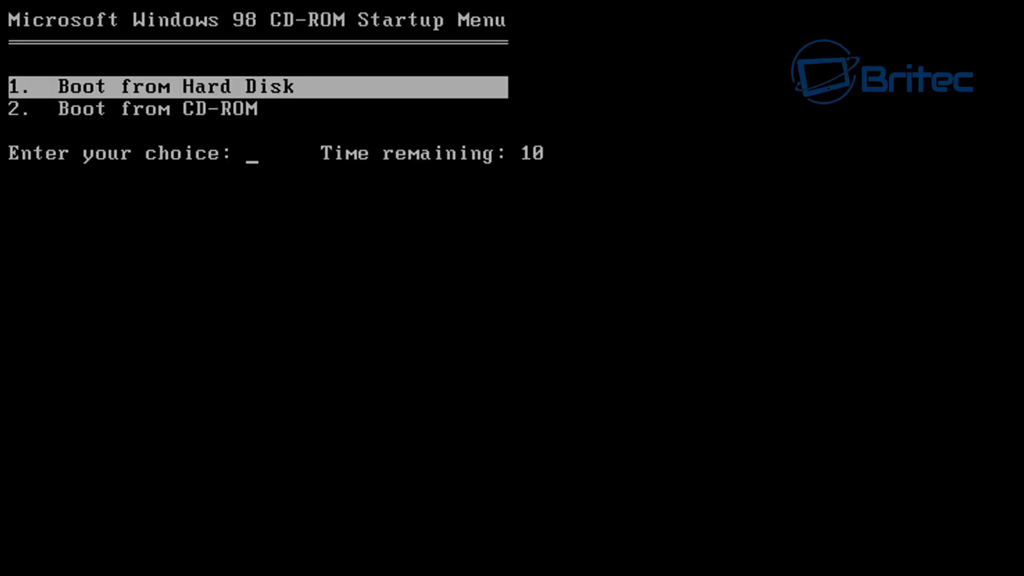
Boot the restarted computer from the CD-ROM and launch Windows 98 Setup from it again
key(Down)
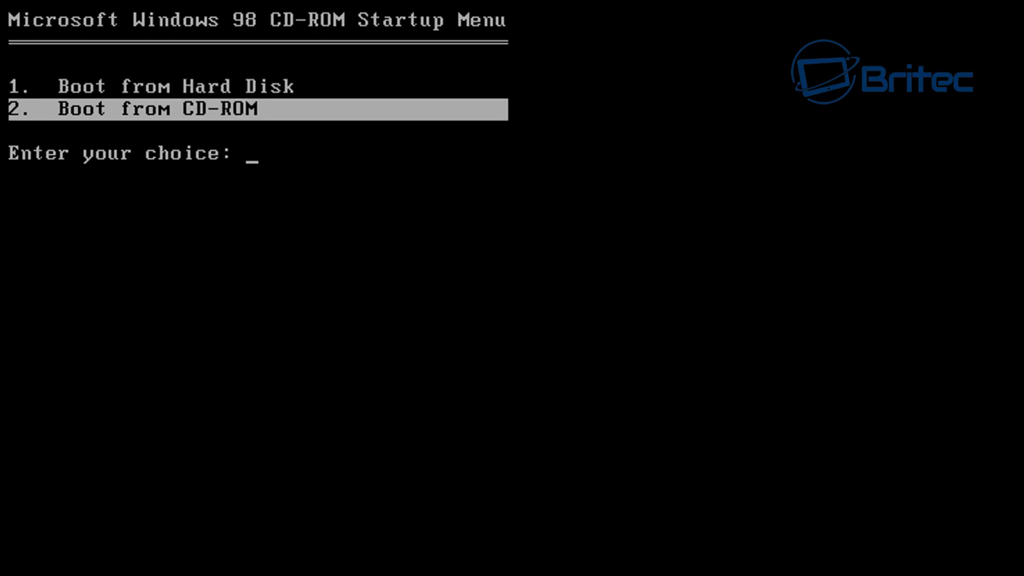
key(Return)
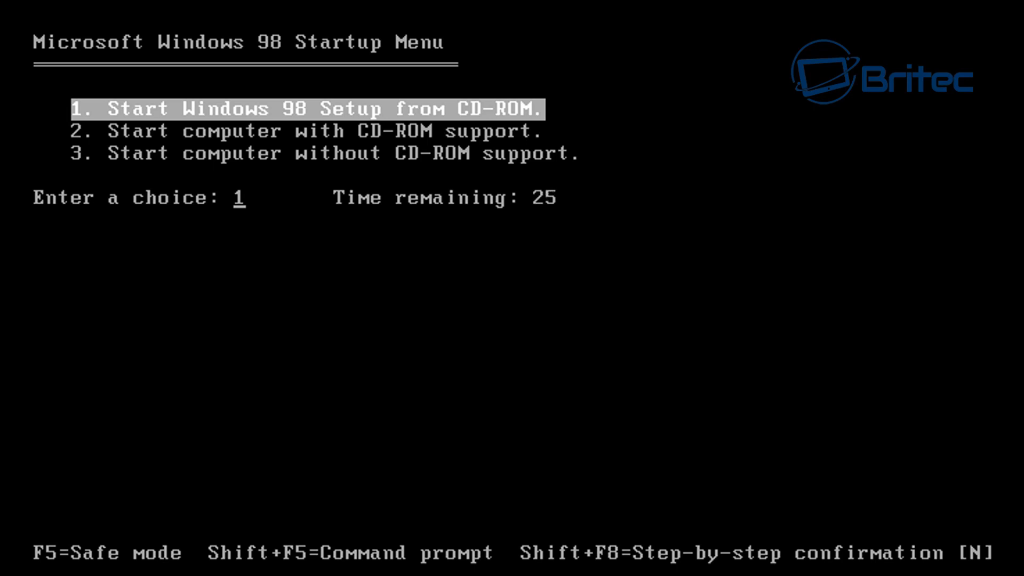
key(Return)
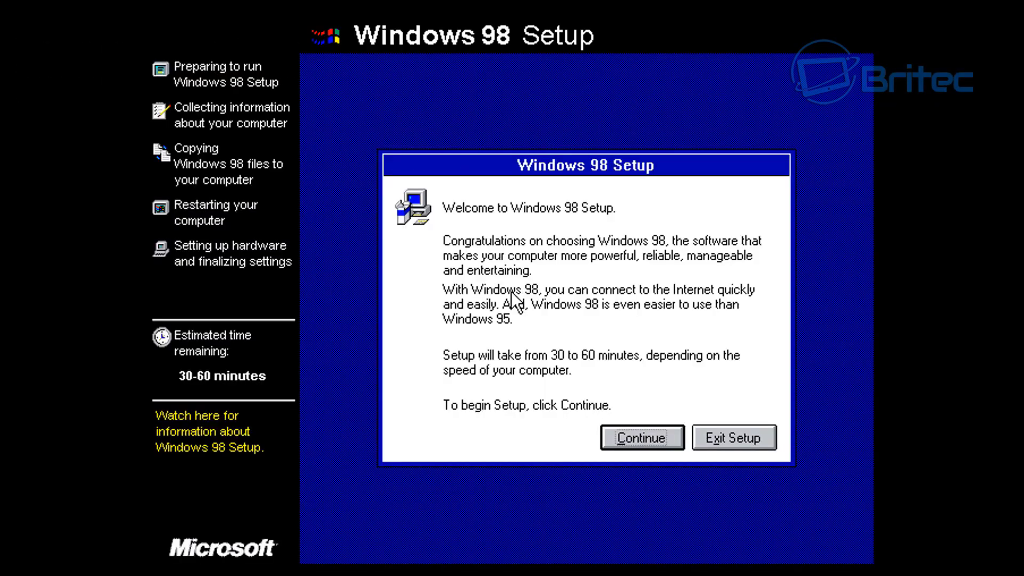
Begin Setup with C:\WINDOWS as the install directory and the most common components selected
click(613, 439)
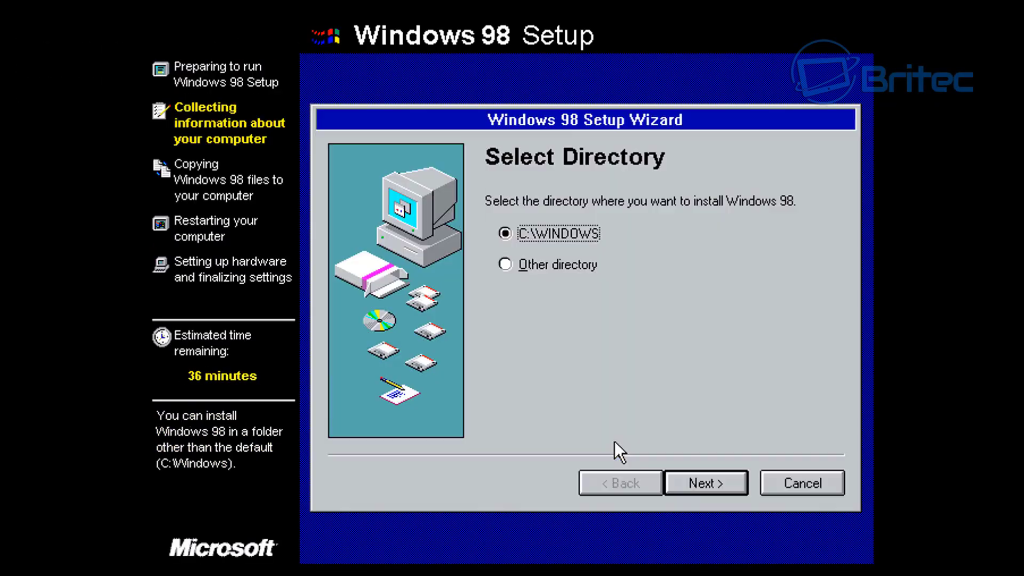
click(709, 485)
click(725, 488)
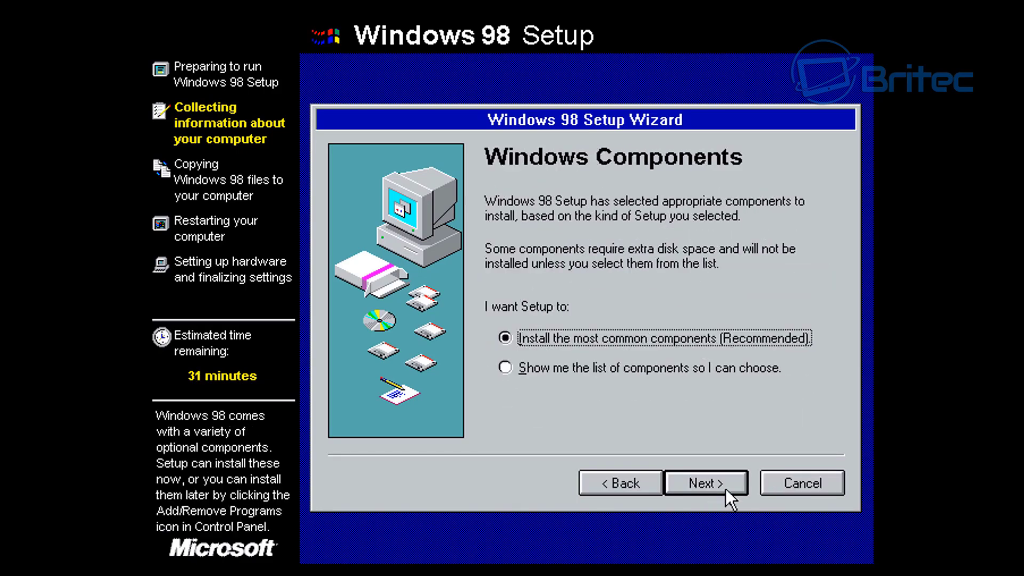
click(695, 486)
Set Win98SE as the computer name and Britec as the name in the user information
text(Win98SE)
click(696, 485)
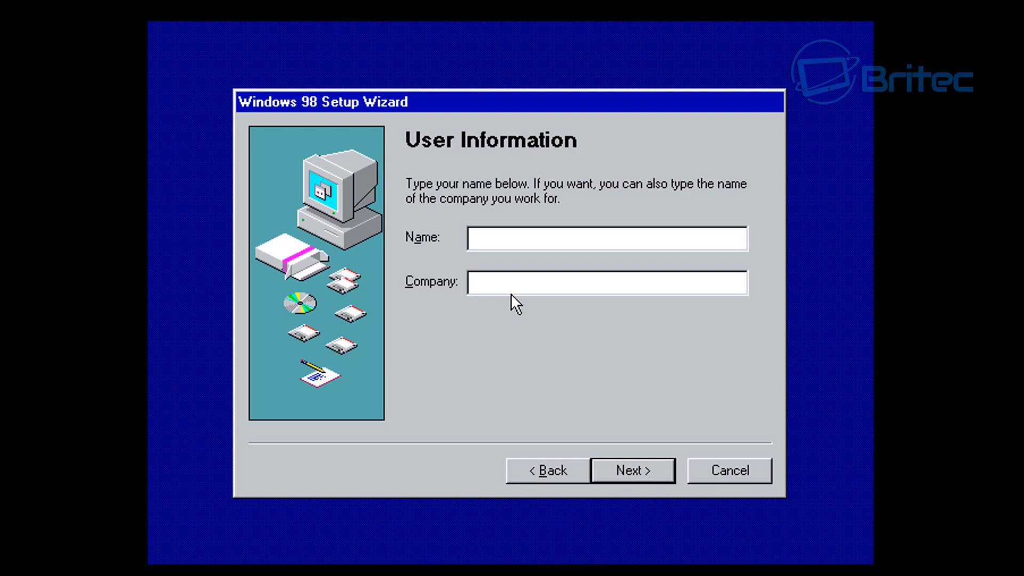
text(Britec)
click(630, 477)
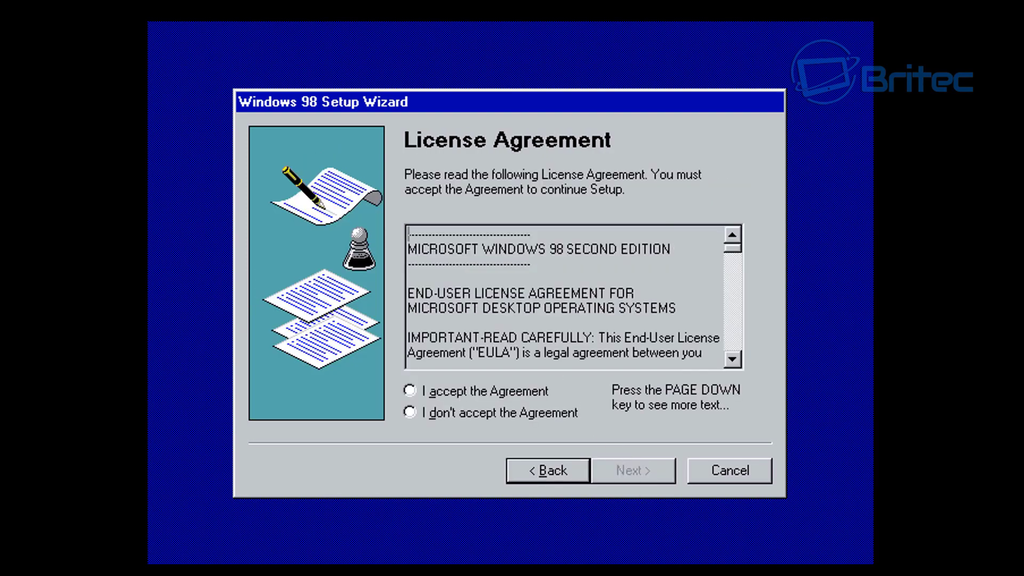
Complete the setup wizard by accepting the License Agreement and entering the Windows product key
click(484, 392)
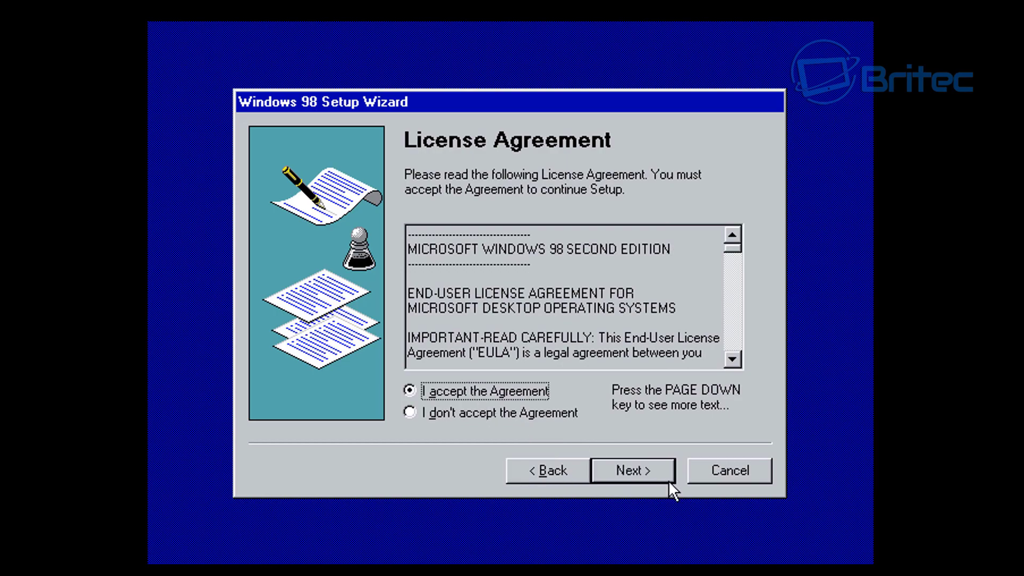
click(632, 470)
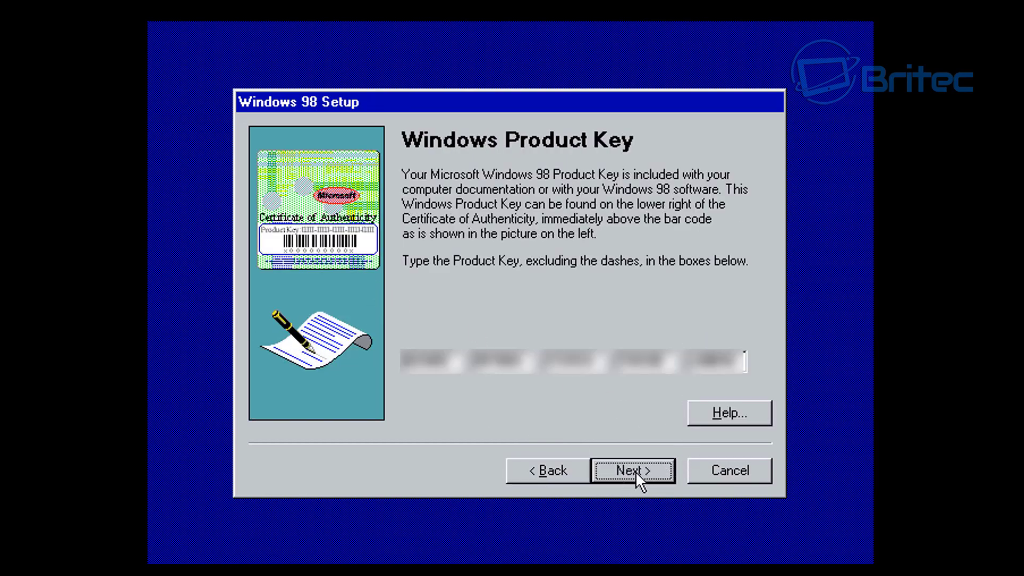
click(635, 471)
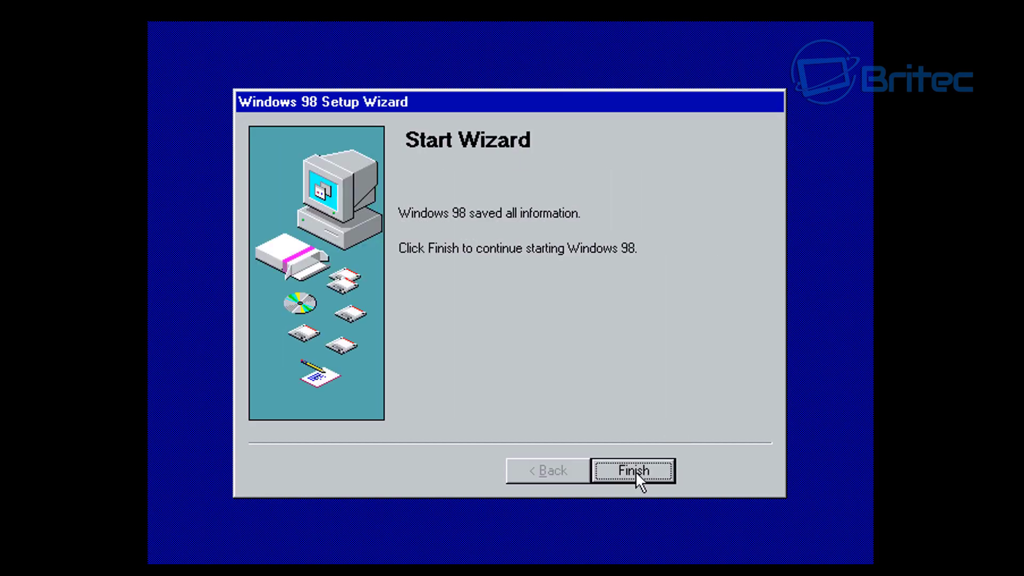
click(632, 471)
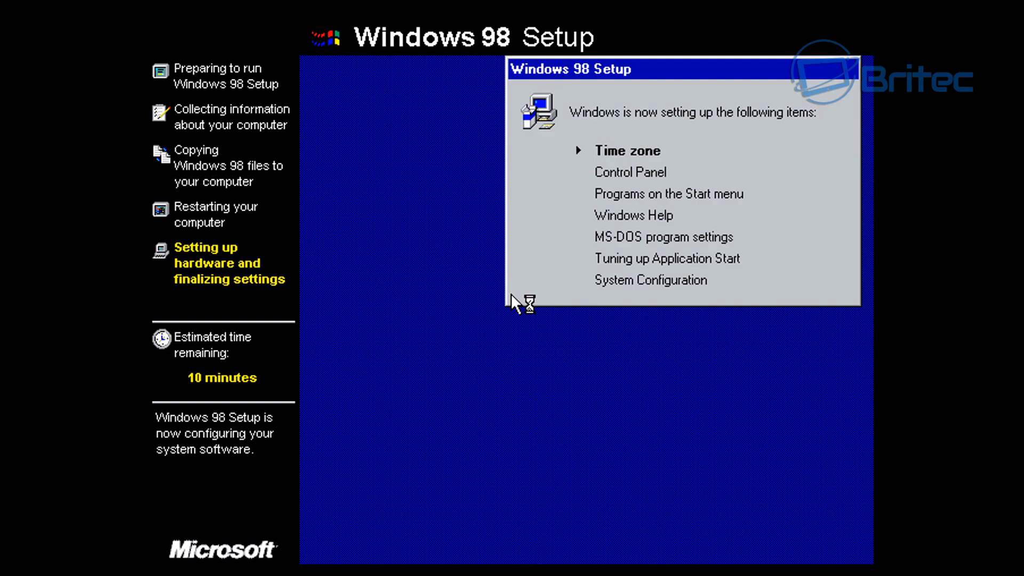
Change the time zone in Date/Time Properties, apply it and close the dialog
click(745, 443)
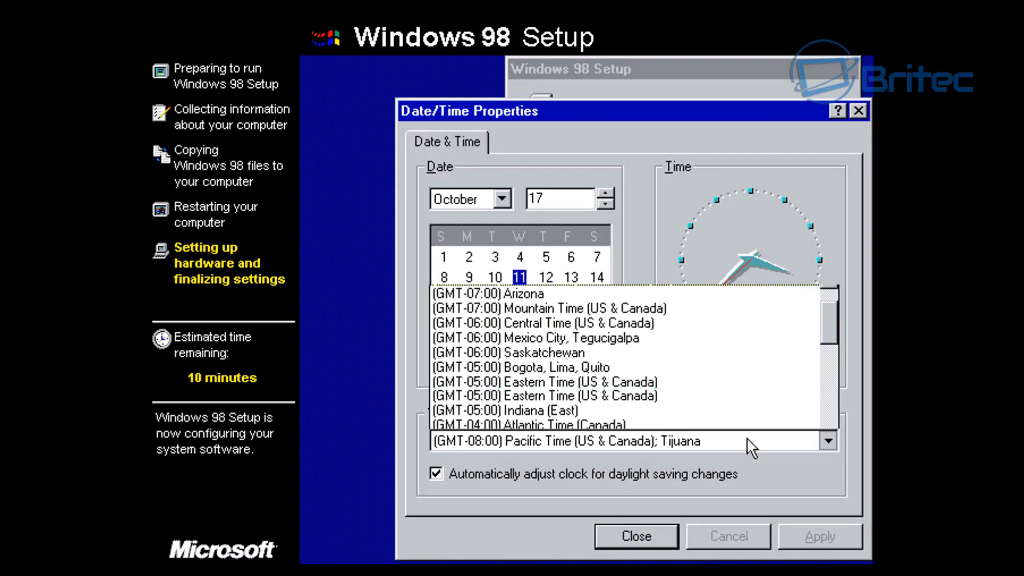
drag(824, 251, 827, 303)
click(666, 244)
click(819, 536)
click(644, 538)
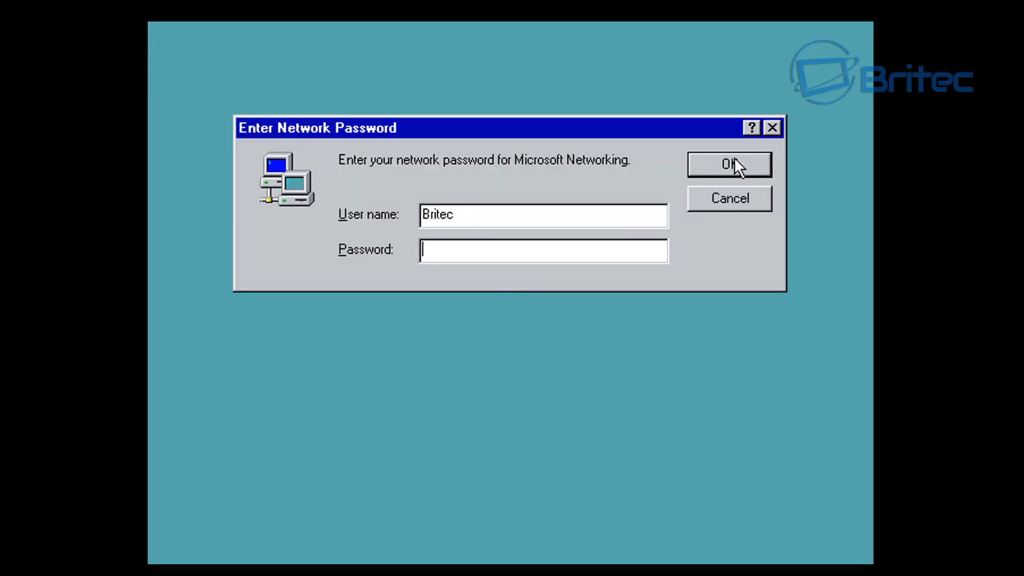
Log on to Microsoft Networking without entering a password and dismiss the Welcome to Windows 98 screen
click(731, 161)
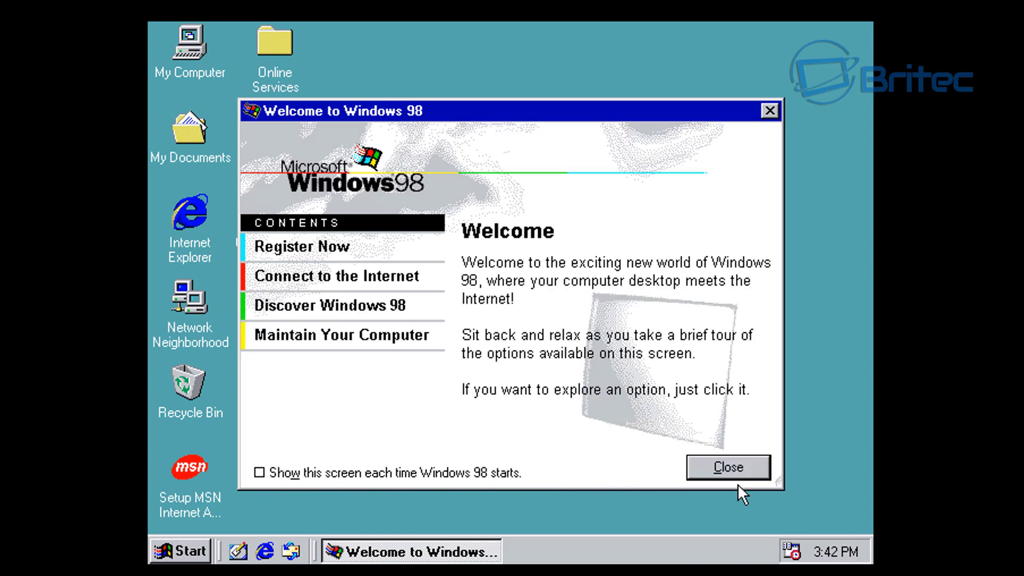
click(736, 474)
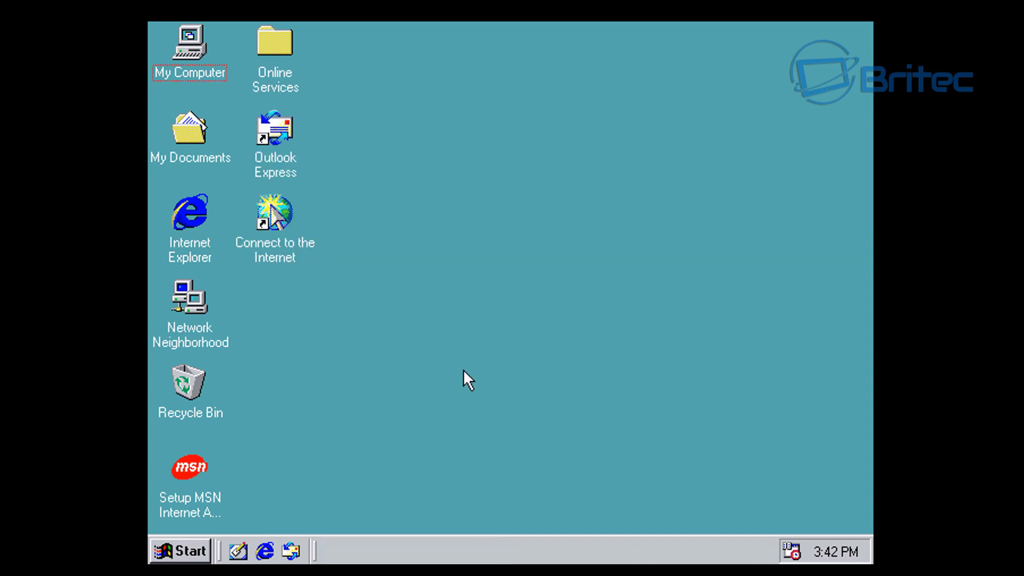
Review every page of the desktop's Display Properties, try enlarging the screen area, and cancel the dialog
right_click(457, 332)
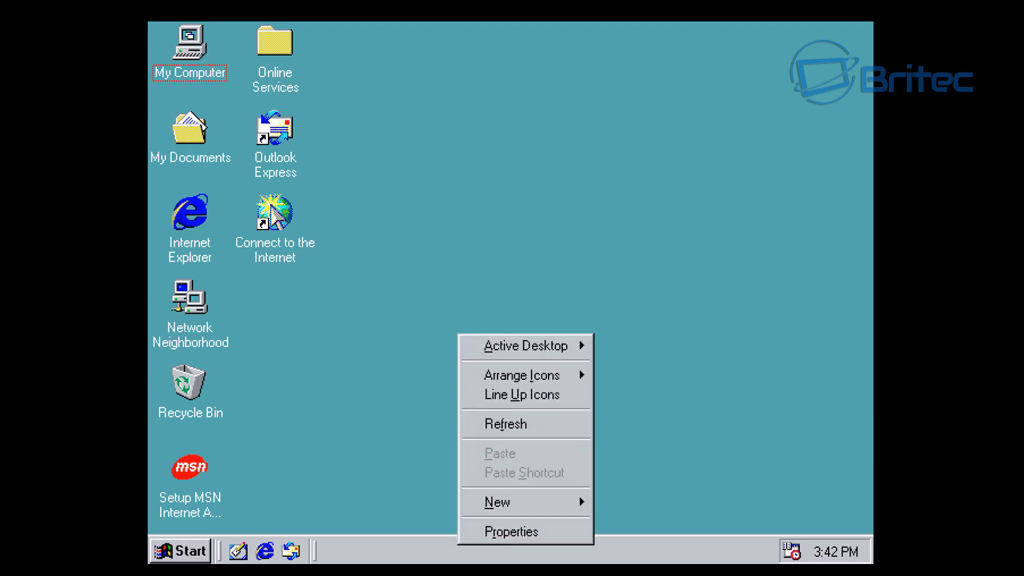
click(506, 522)
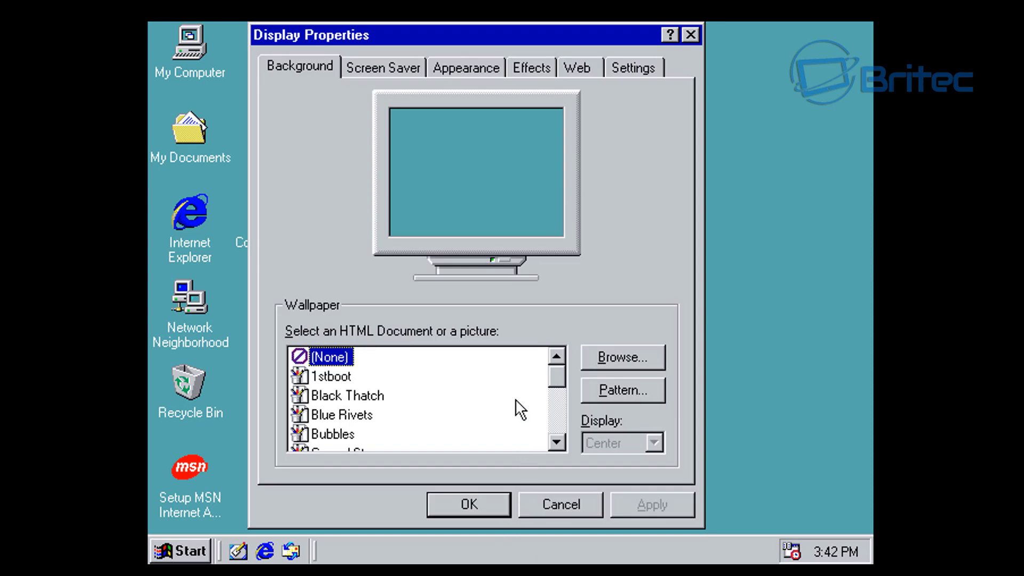
click(371, 65)
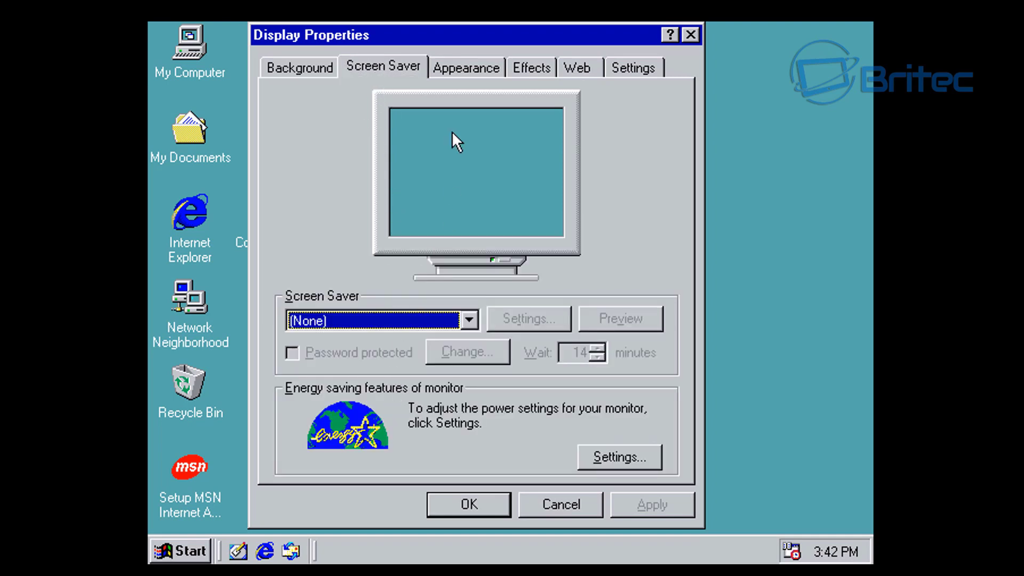
click(463, 68)
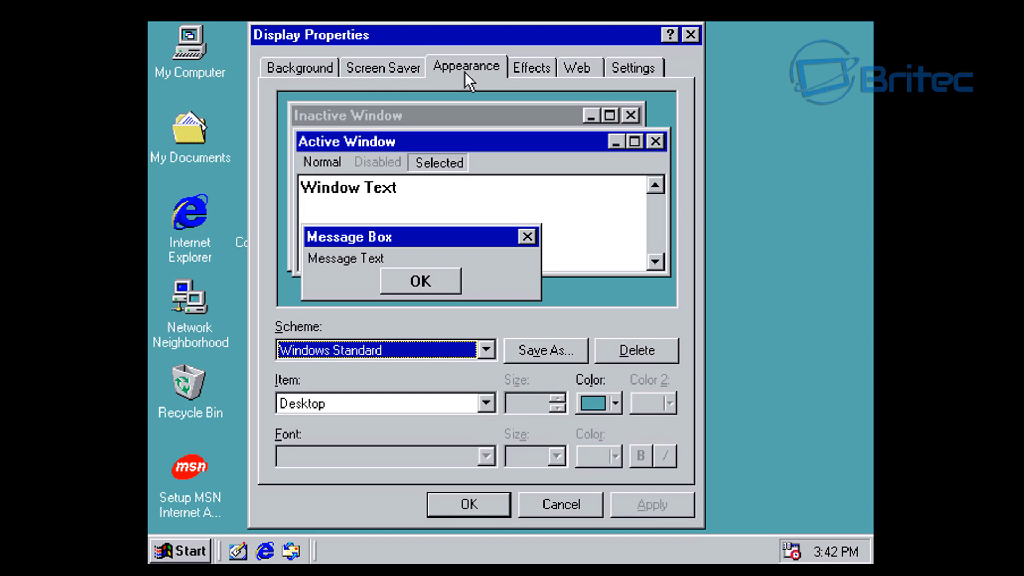
click(531, 68)
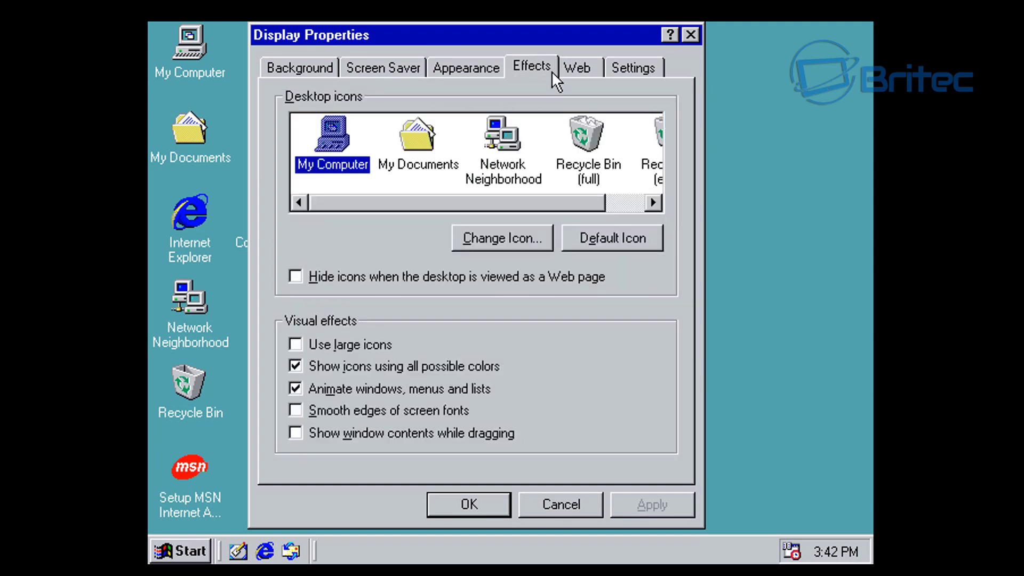
click(574, 71)
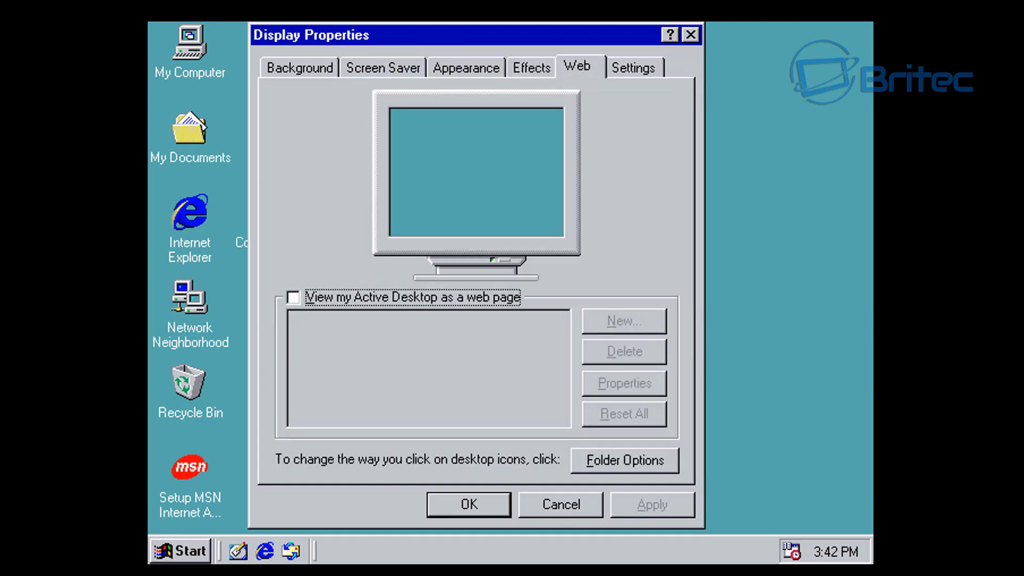
click(642, 81)
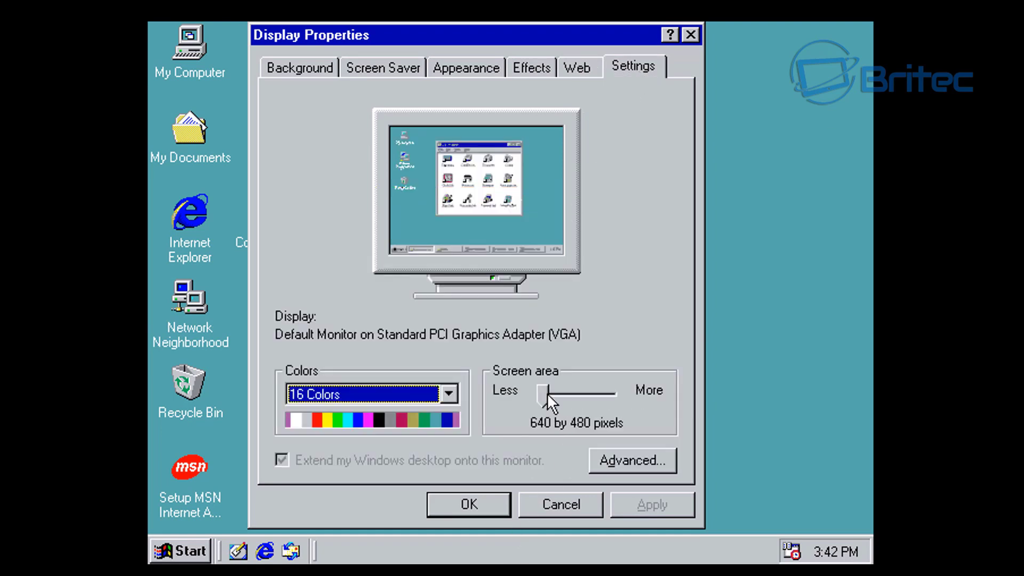
drag(547, 394, 596, 395)
click(533, 504)
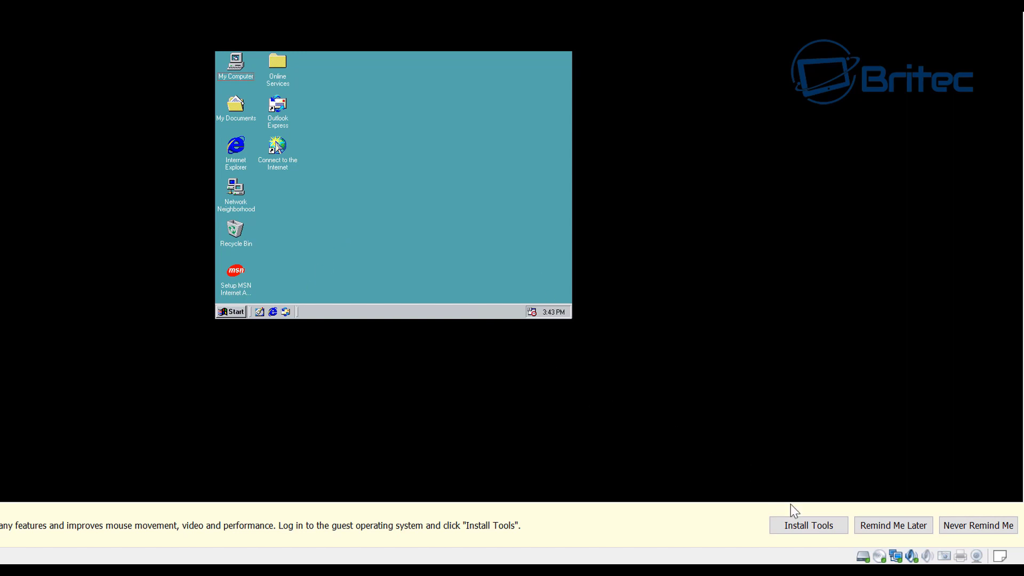
Install VMware Tools in the virtual machine, overriding the guest's CD-ROM lock
click(814, 527)
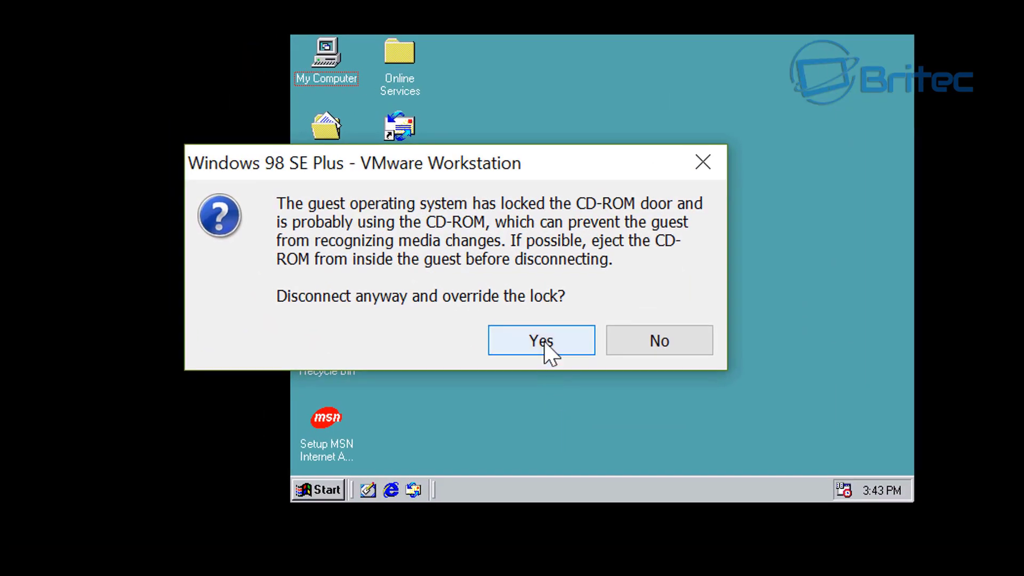
click(543, 341)
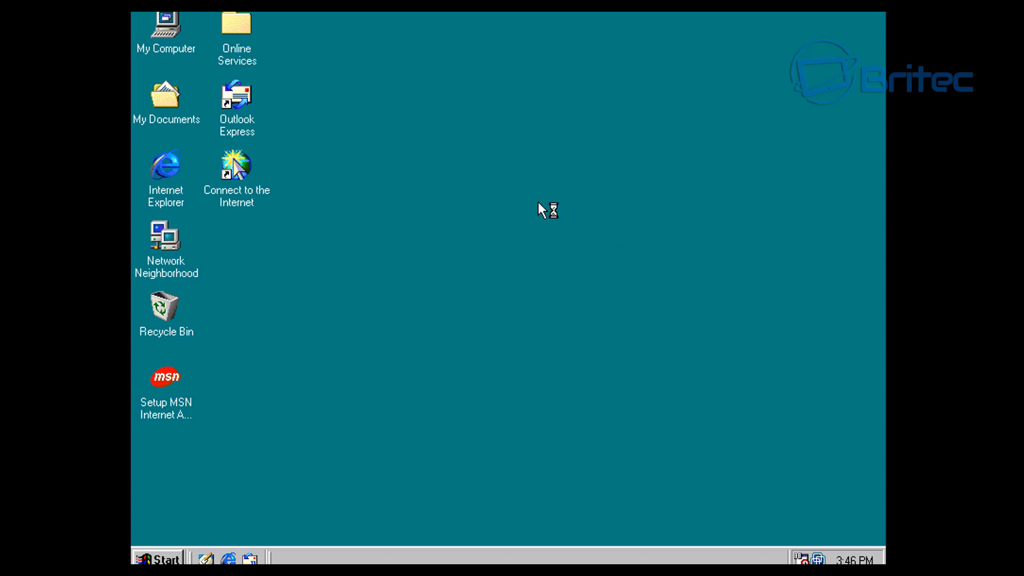
Set the desktop's screen area to 1024 by 768 pixels, keep the new setting and close Display Properties
right_click(507, 203)
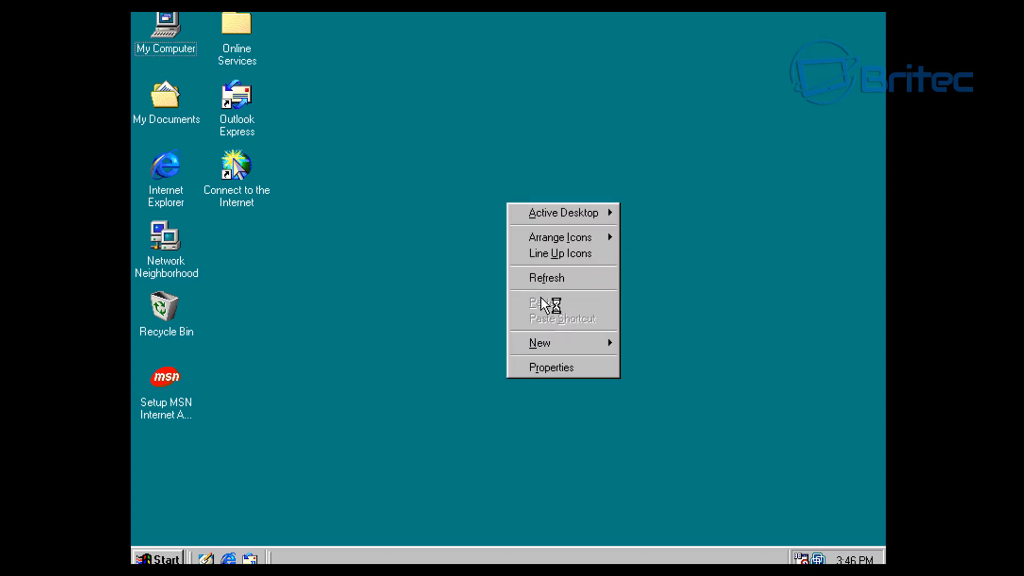
click(542, 367)
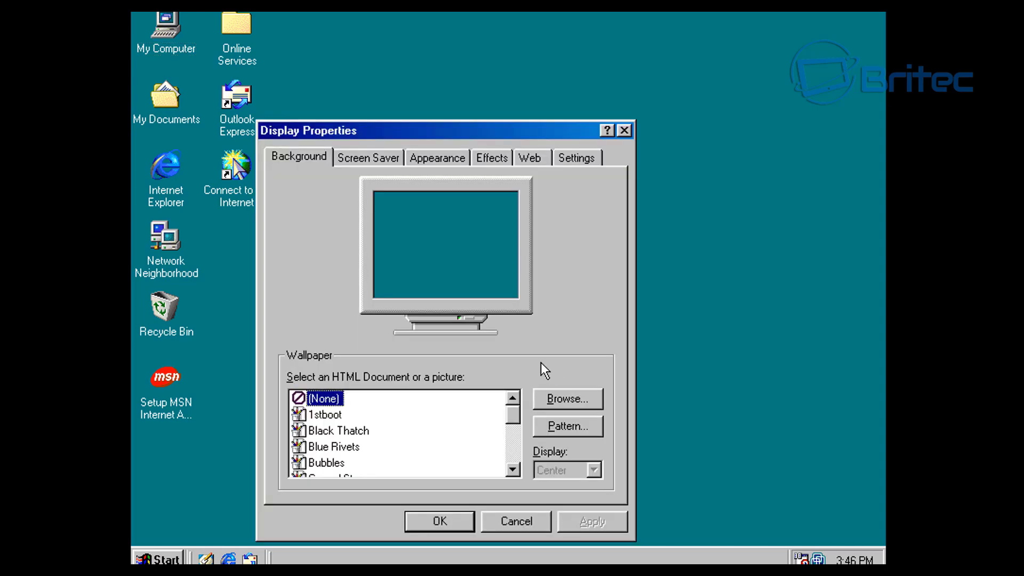
click(574, 158)
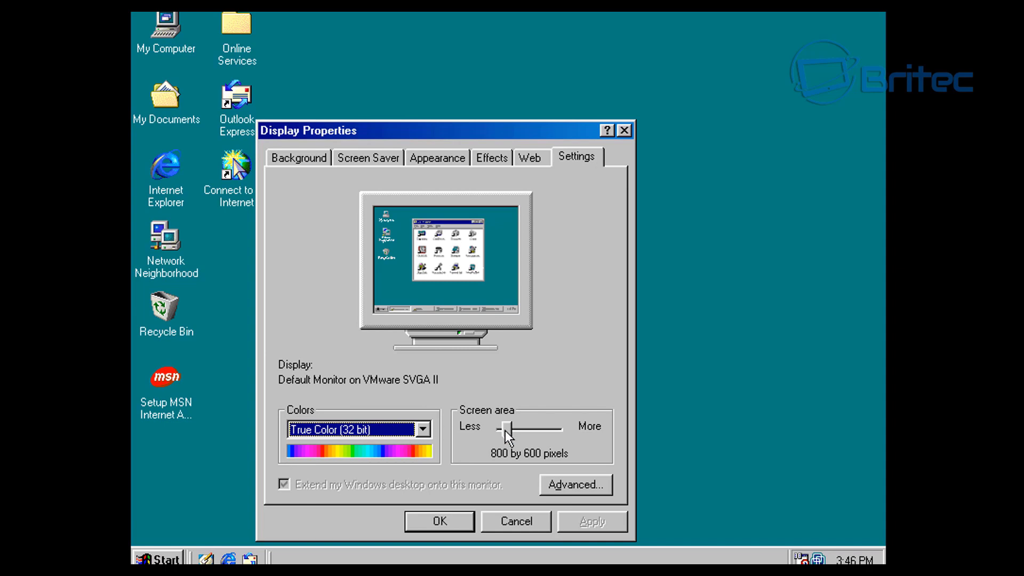
mouse_move(505, 430)
mouse_down()
mouse_move(524, 430)
mouse_move(513, 431)
mouse_up()
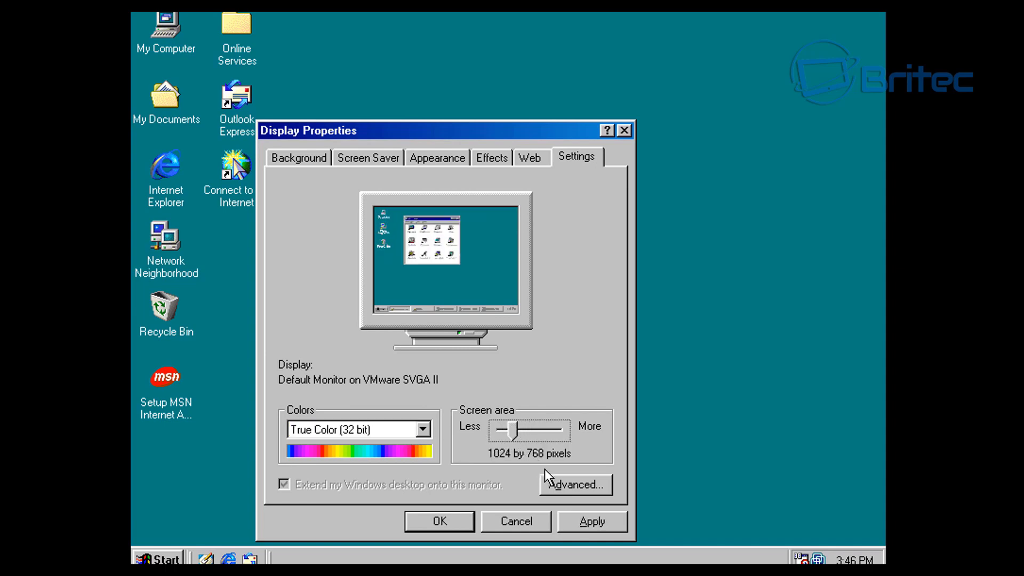
click(583, 520)
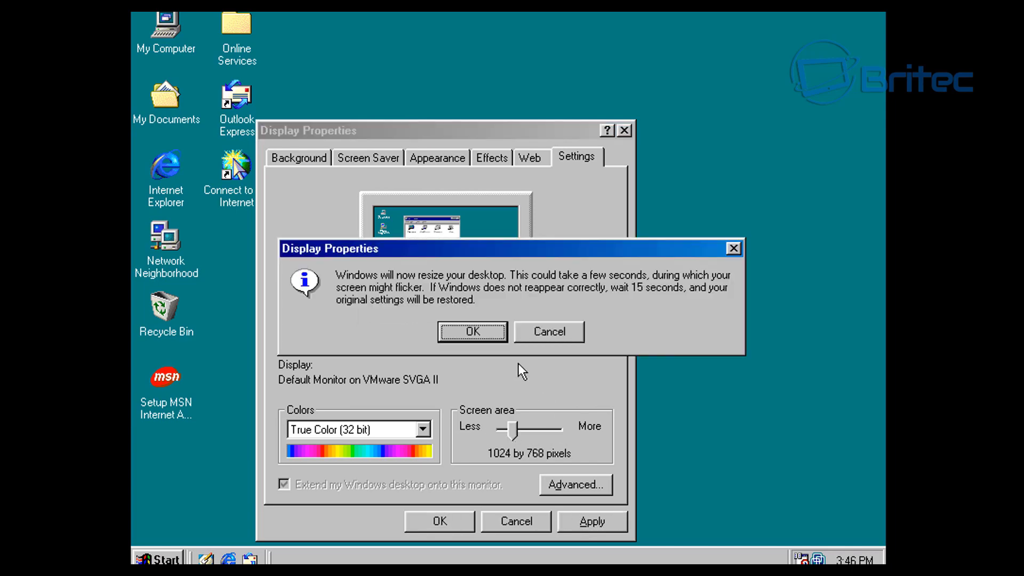
click(485, 334)
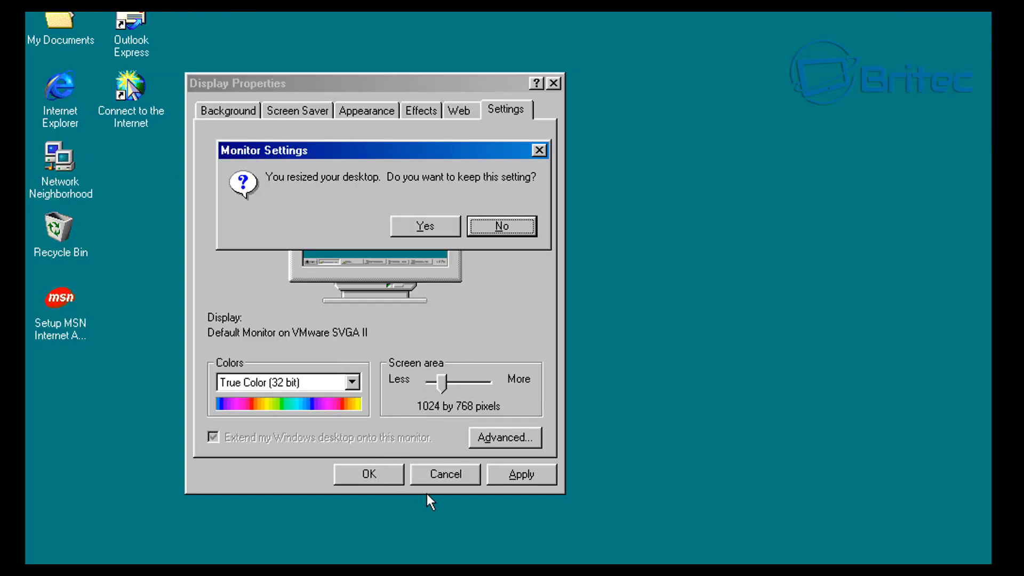
click(427, 228)
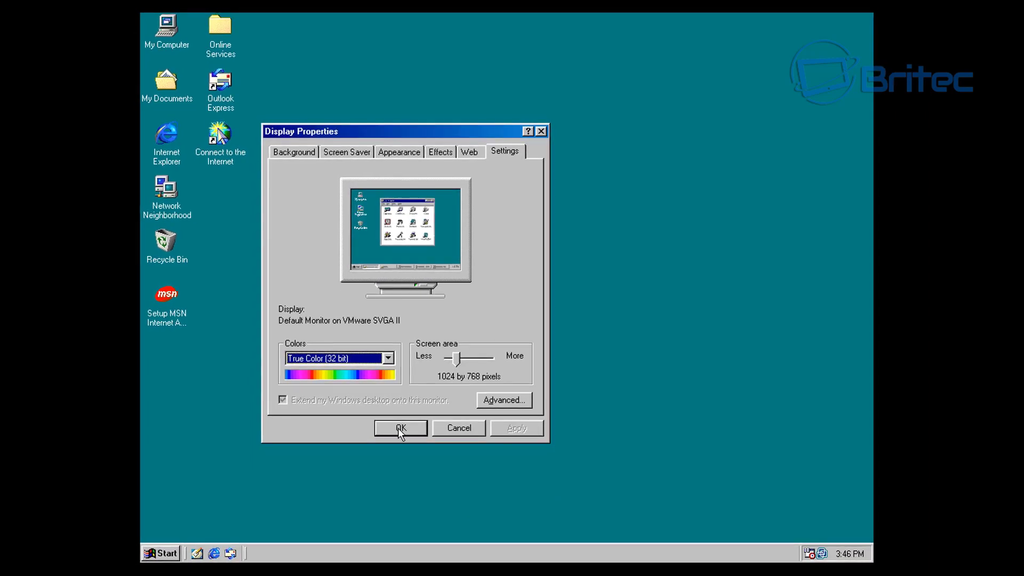
click(401, 428)
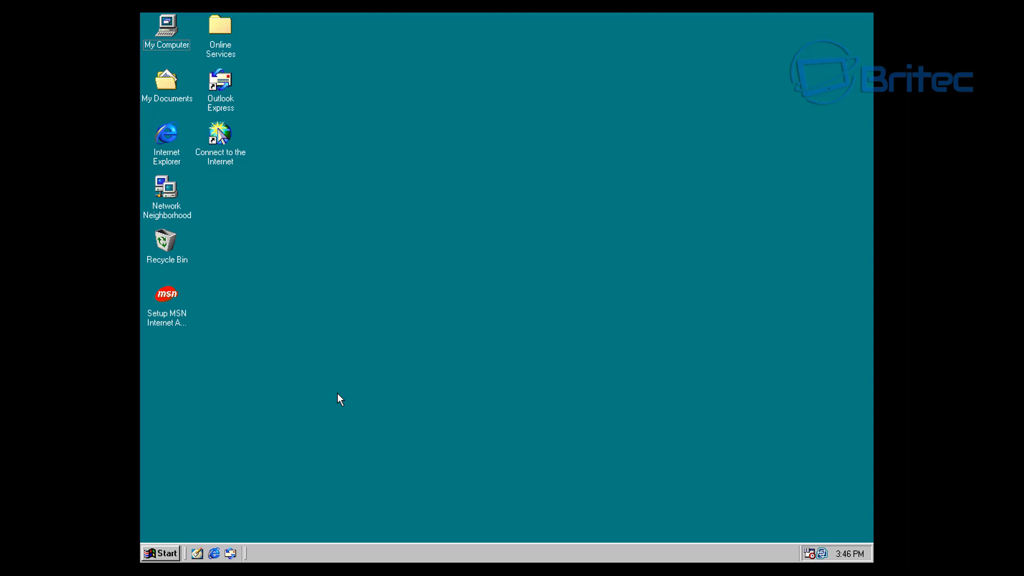
double_click(170, 131)
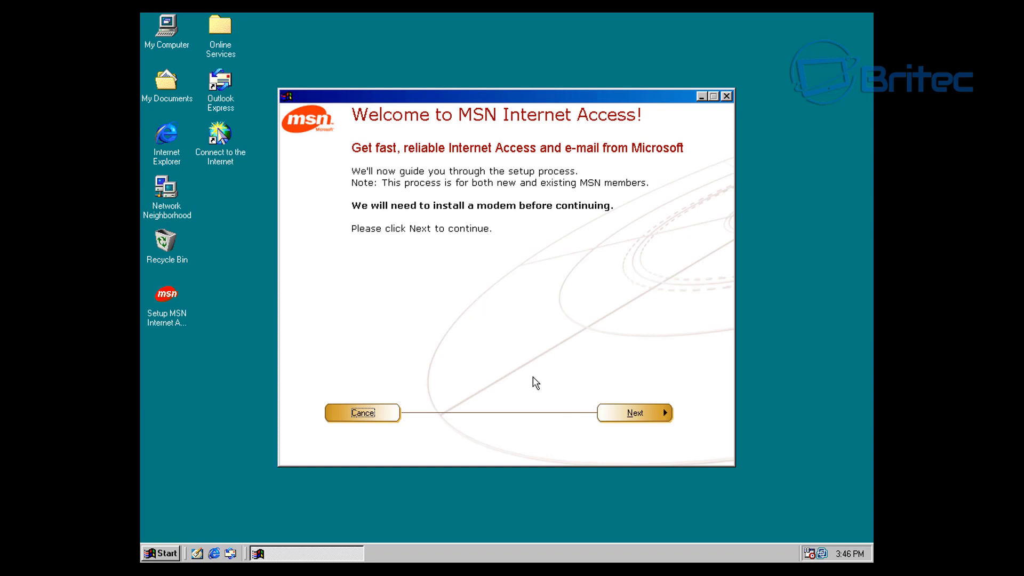
click(625, 421)
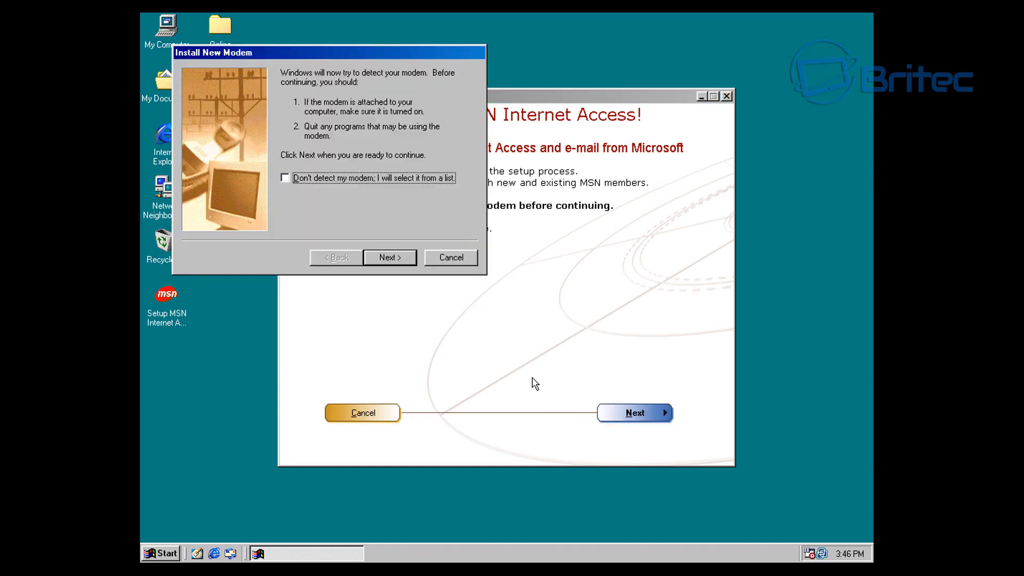
click(442, 261)
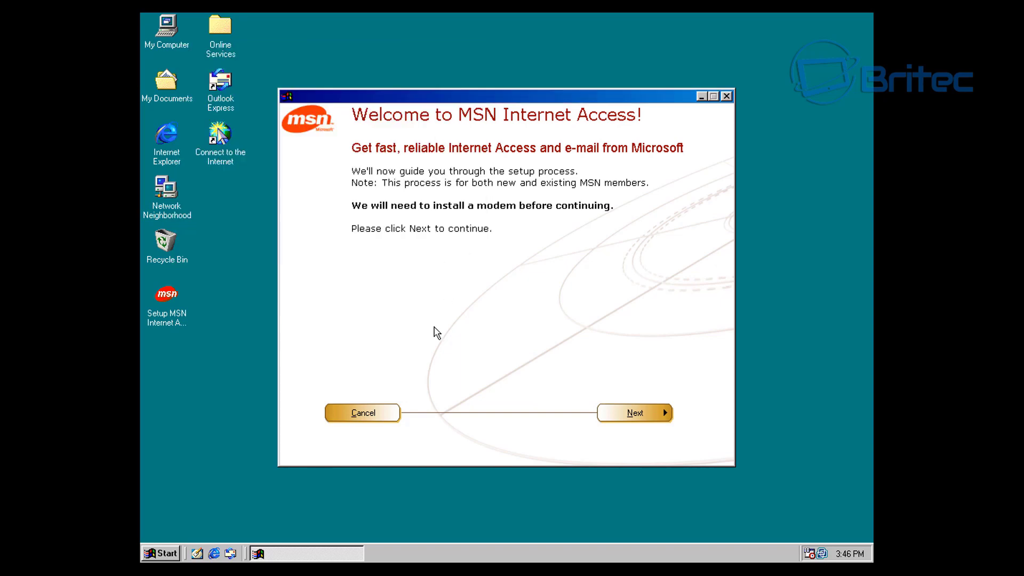
click(365, 414)
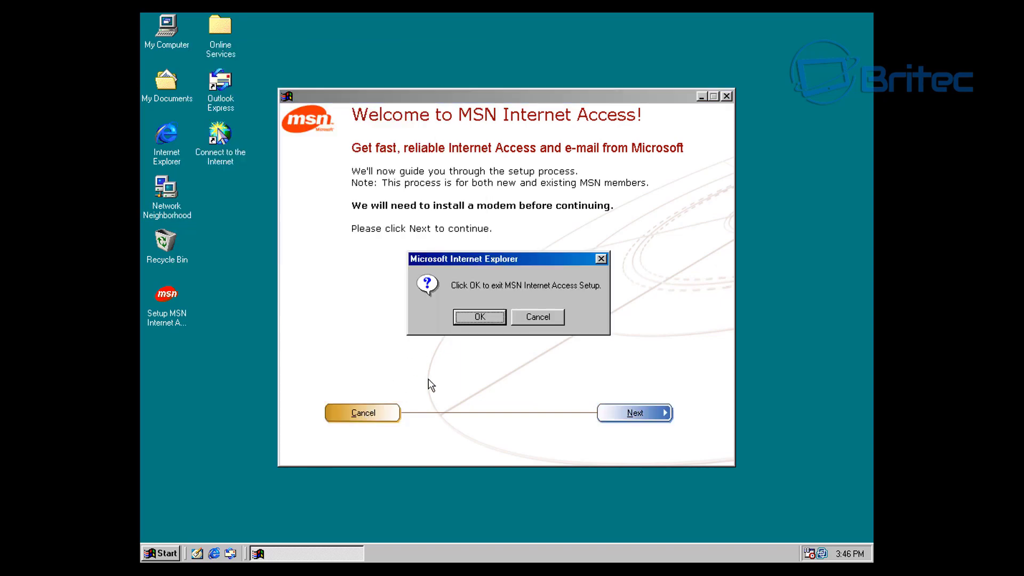
click(481, 319)
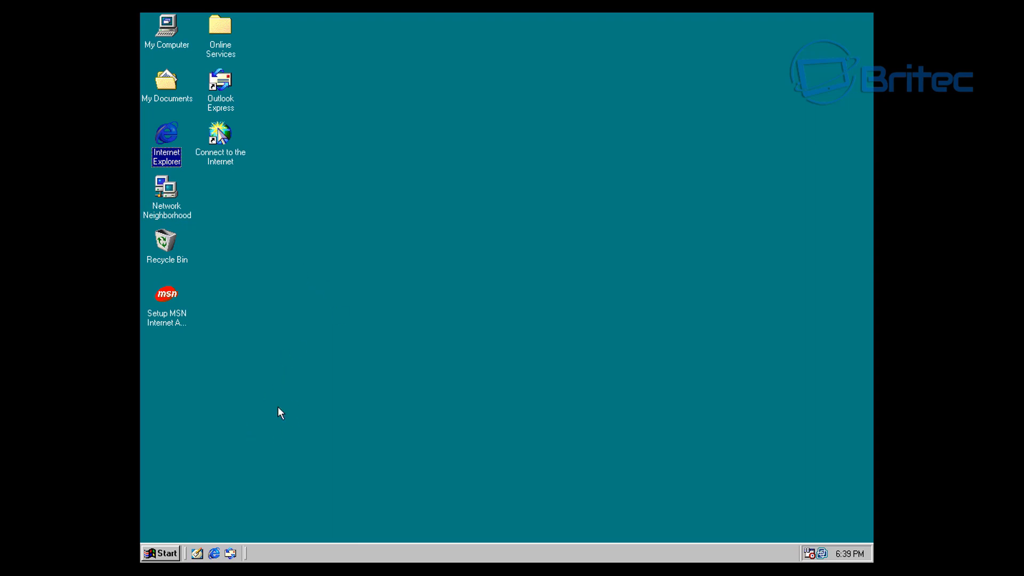
click(160, 554)
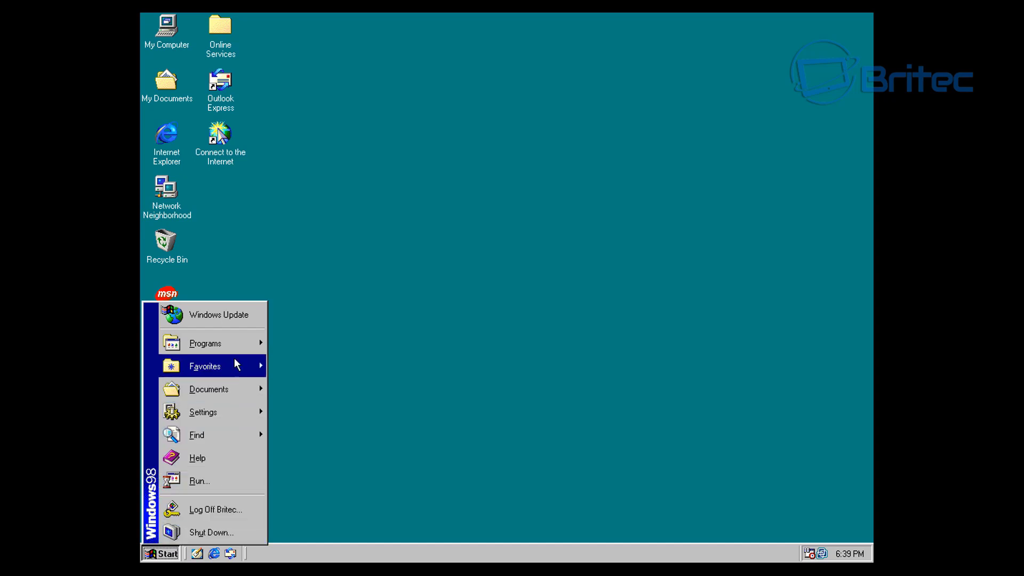
mouse_move(225, 414)
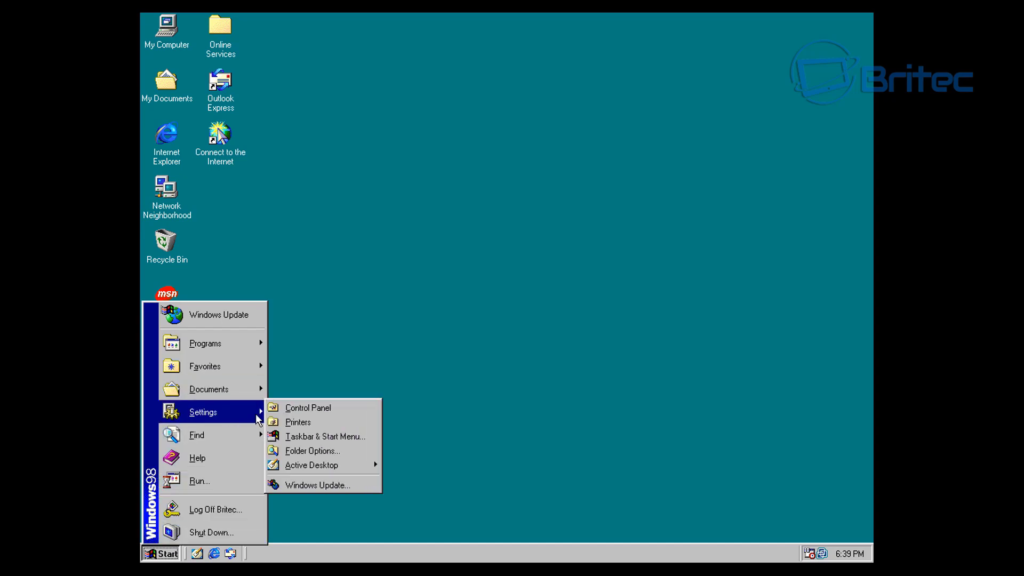
click(320, 413)
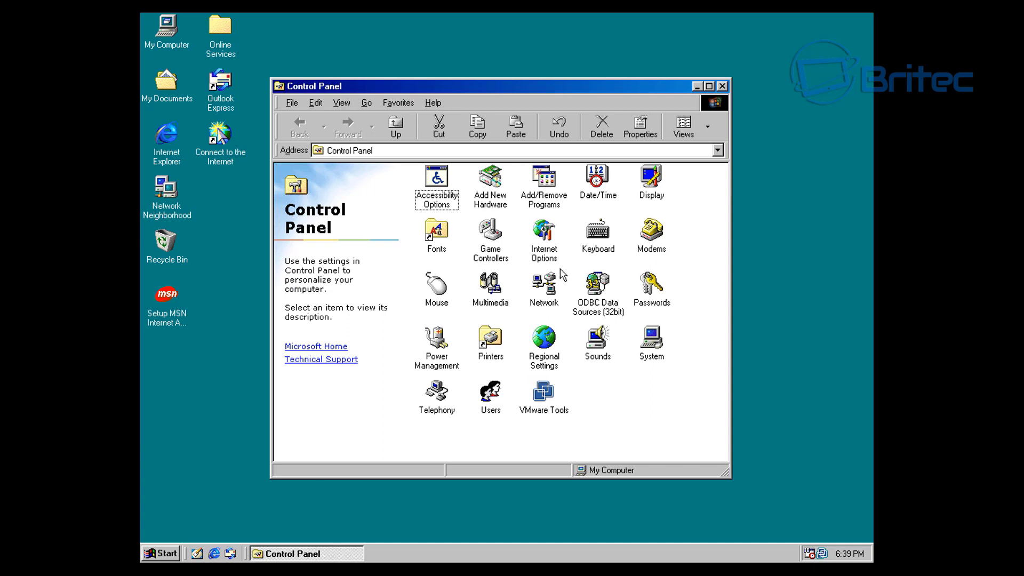
click(546, 239)
double_click(546, 240)
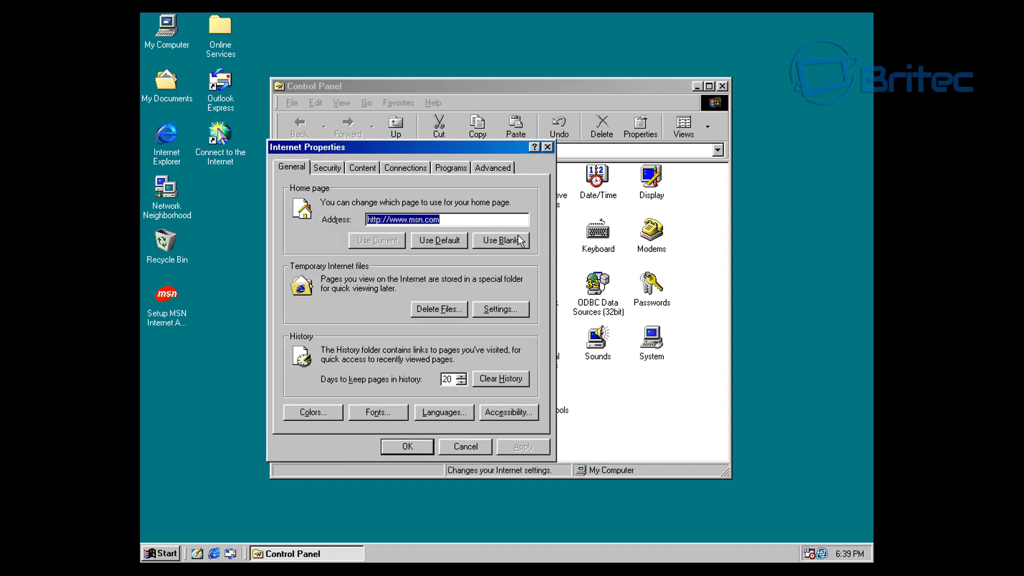
drag(427, 148, 479, 140)
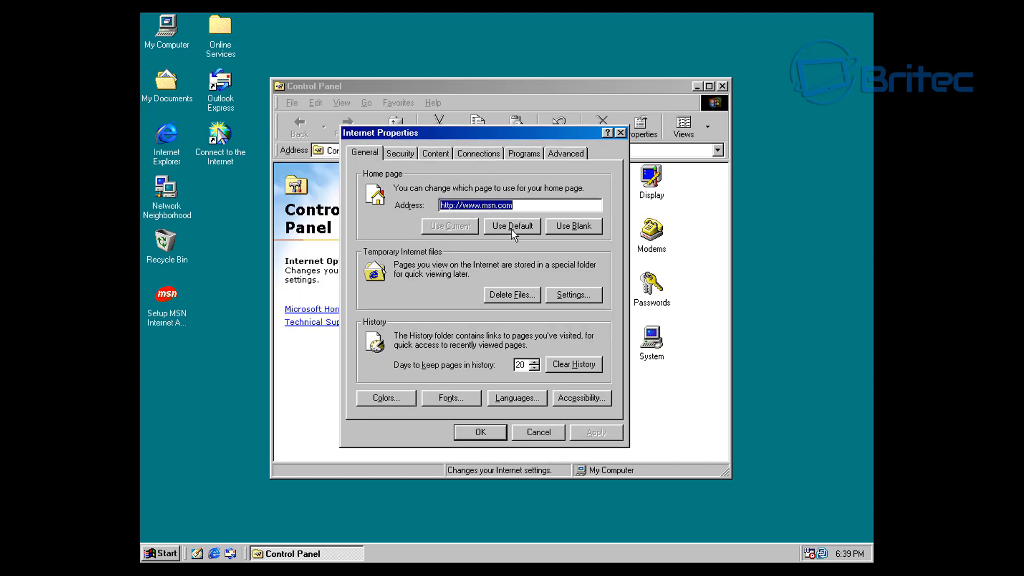
click(511, 204)
drag(512, 204, 483, 205)
text(googl)
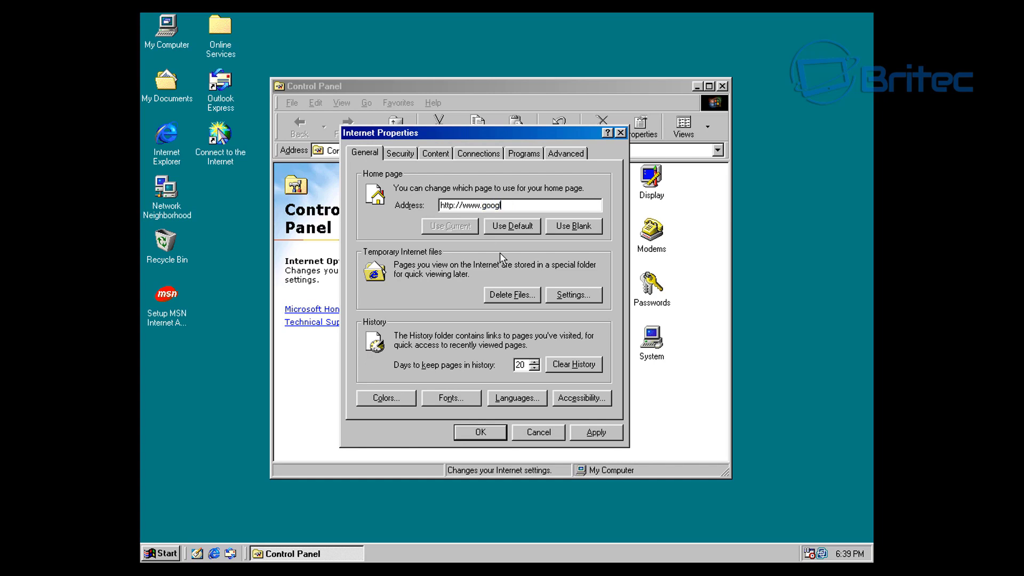
text(e.co.uk)
click(596, 431)
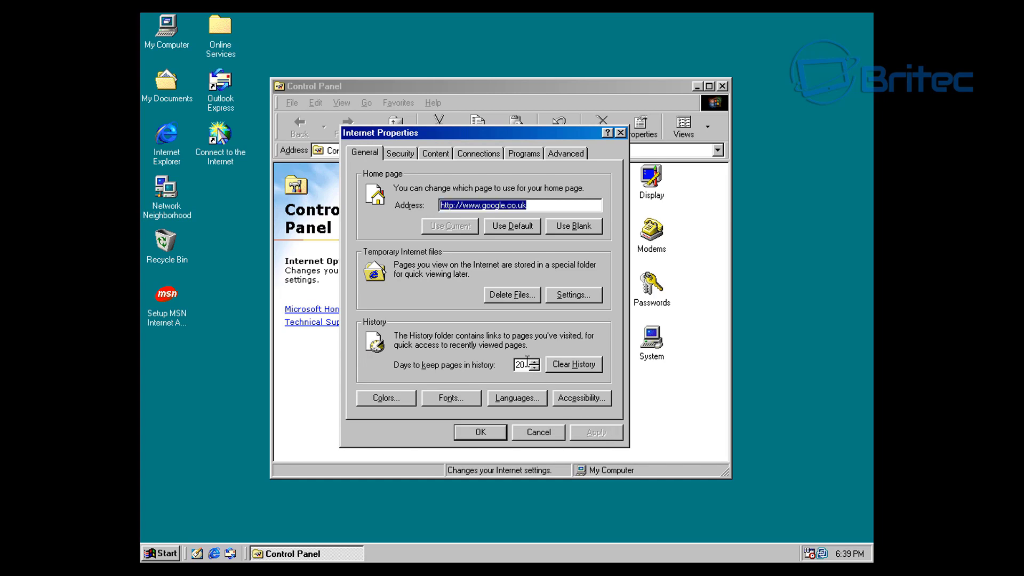
Complete the Internet Connection Wizard with a manual LAN connection, automatic proxy discovery and no mail account, connecting to the Internet immediately
click(478, 151)
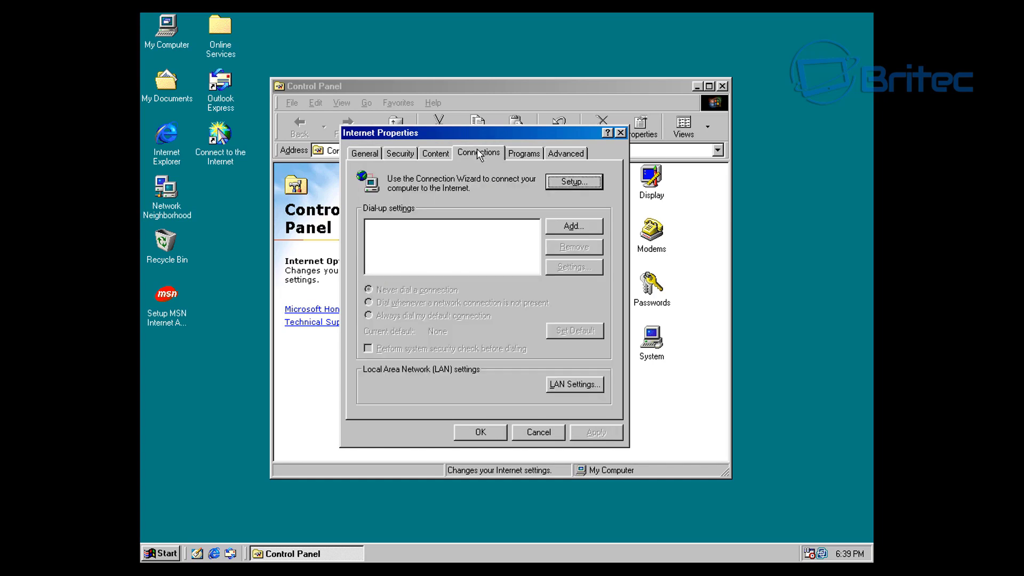
click(569, 183)
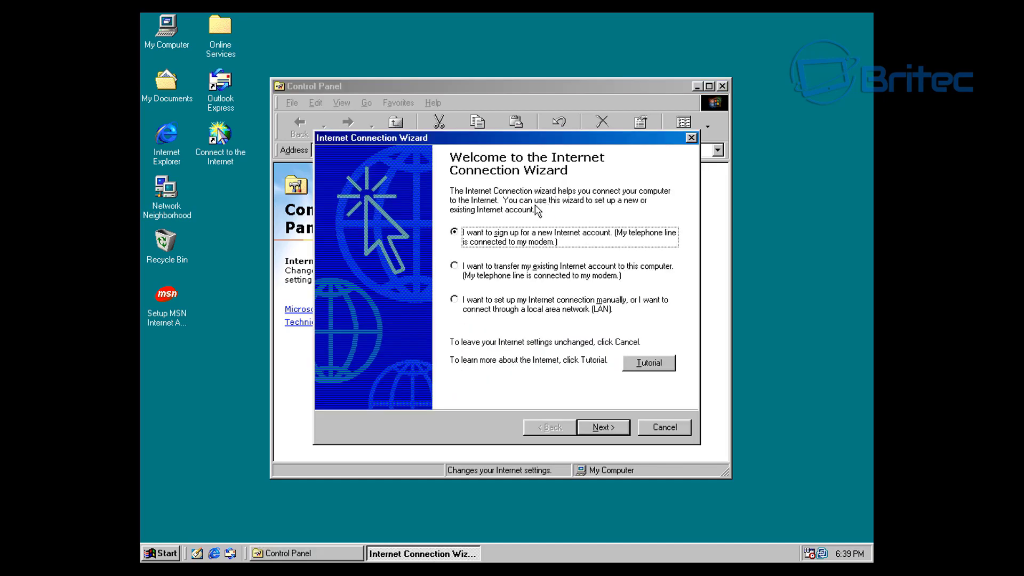
click(454, 300)
click(603, 427)
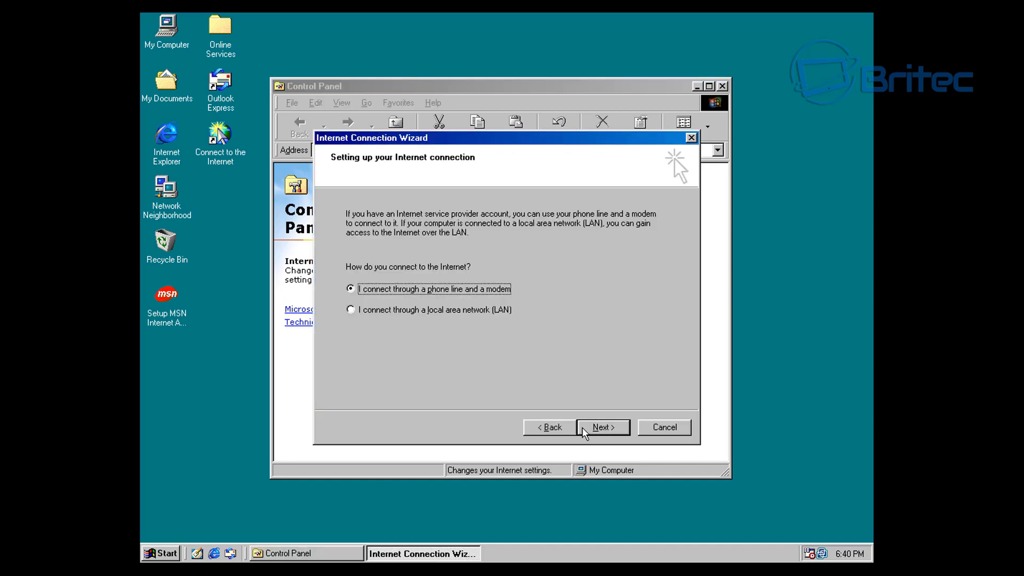
click(360, 315)
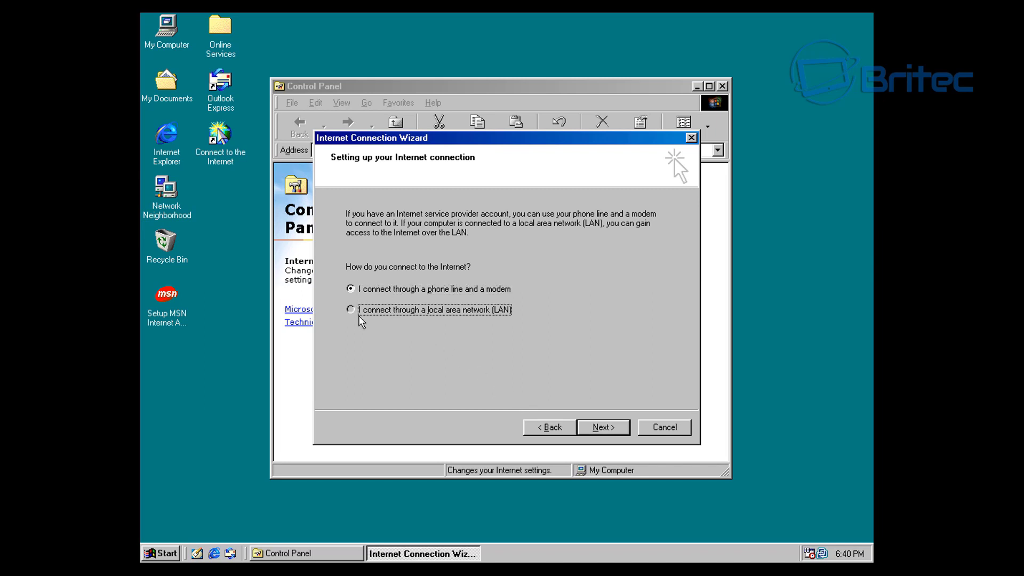
click(602, 427)
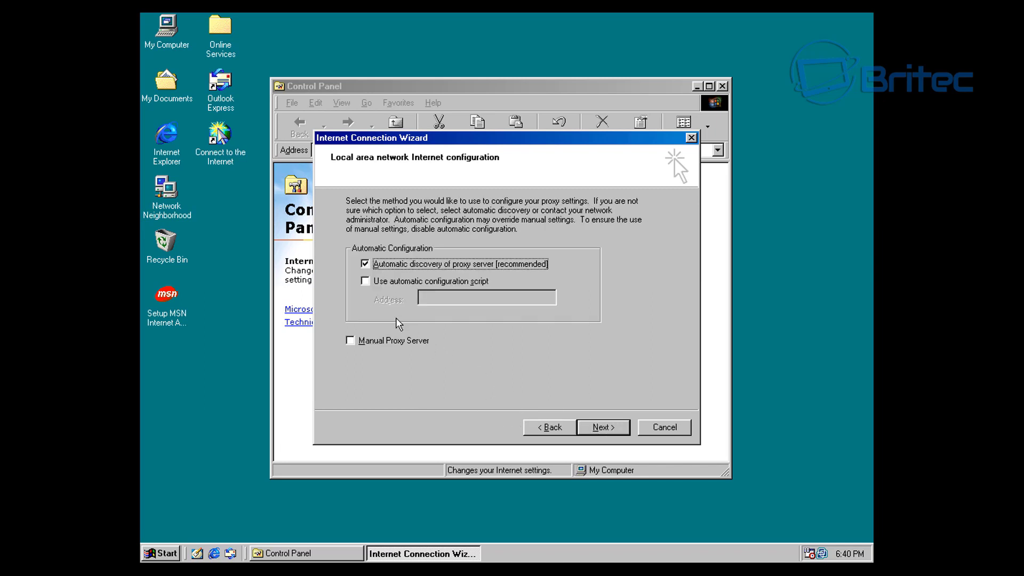
click(606, 428)
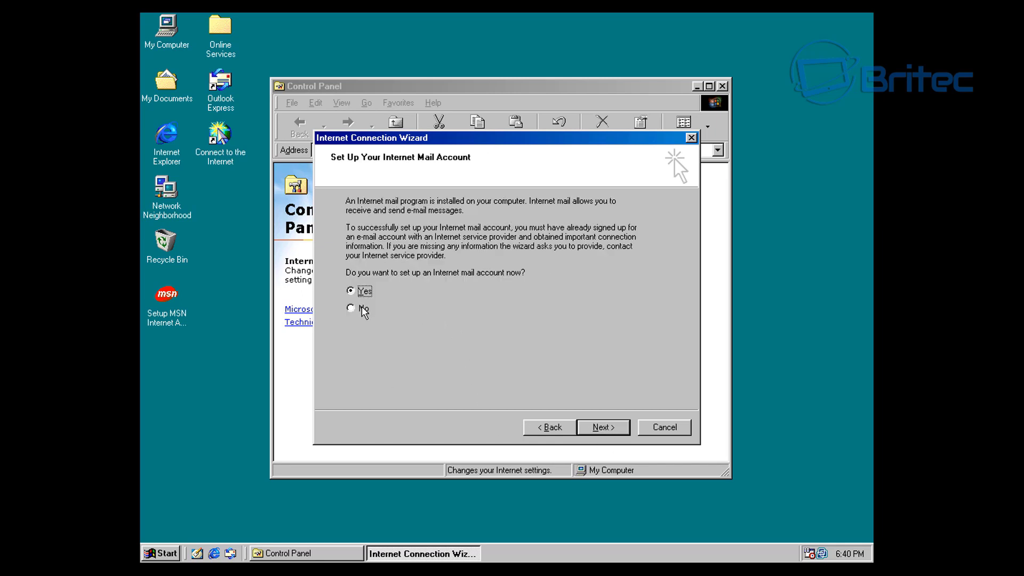
click(364, 310)
click(618, 432)
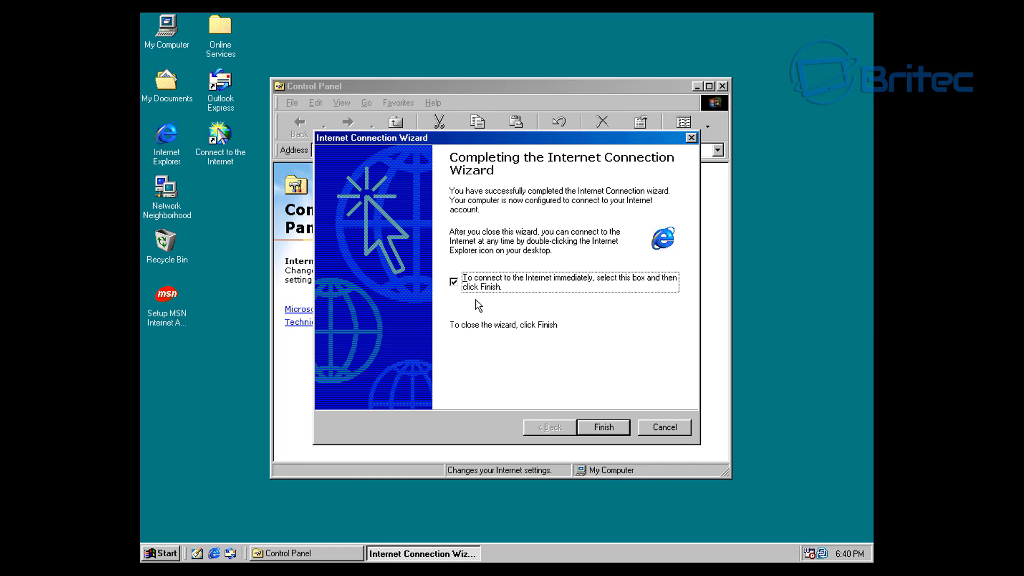
click(612, 431)
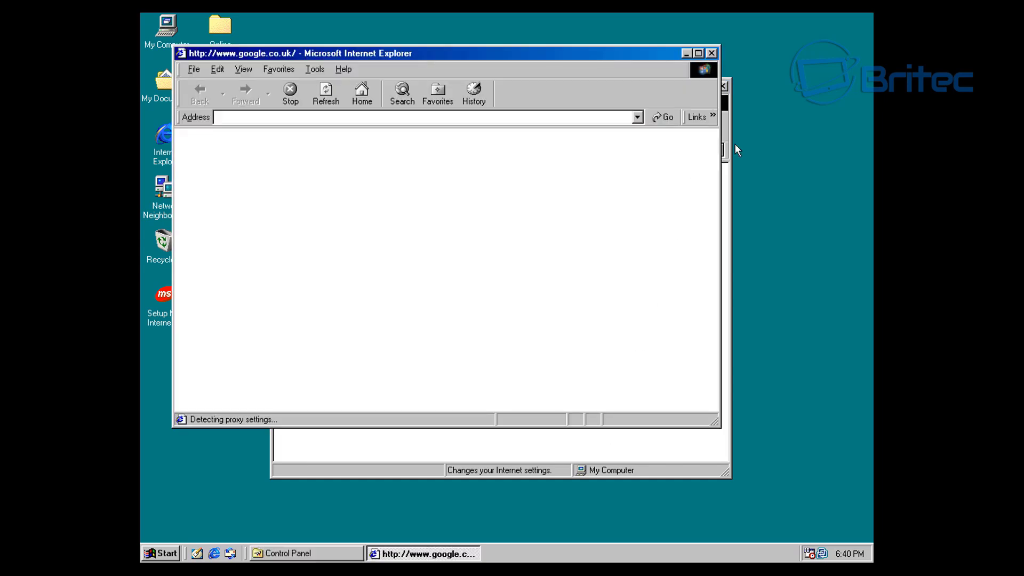
drag(552, 53, 617, 108)
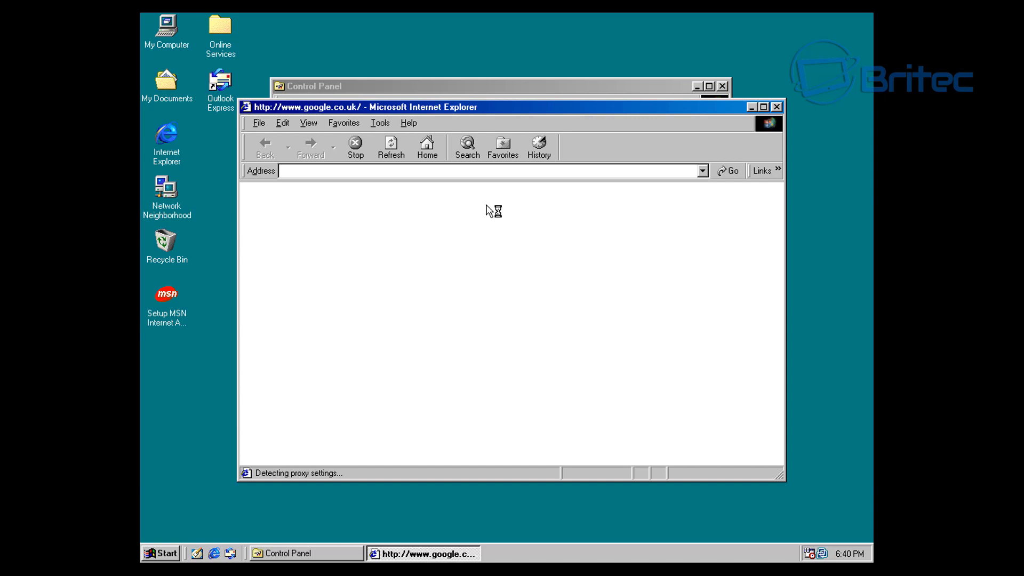
click(380, 123)
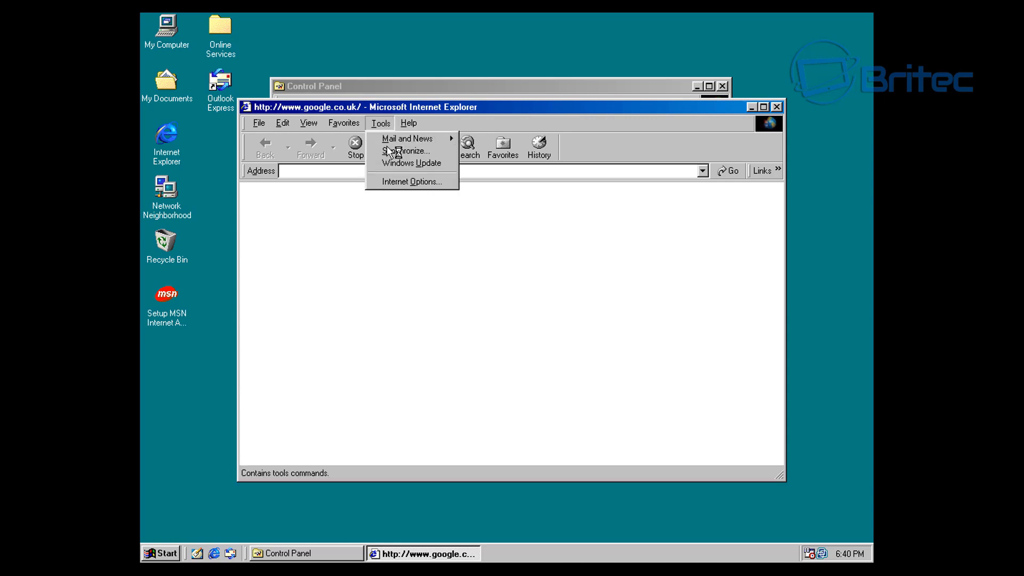
click(407, 182)
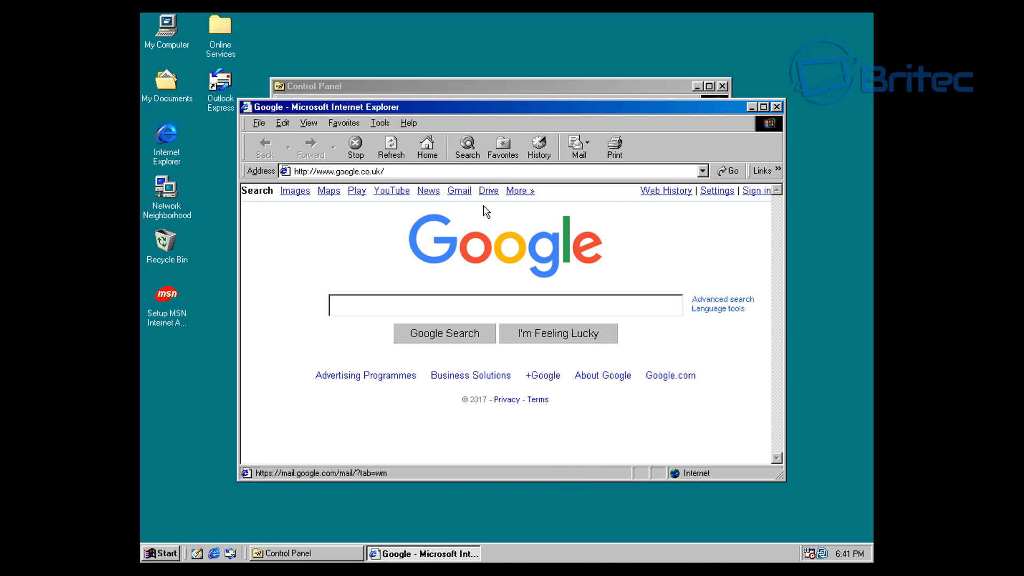
Maximize the browser window and search Google for "bbc news", allowing the information to be sent and suppressing the warning in future
click(391, 299)
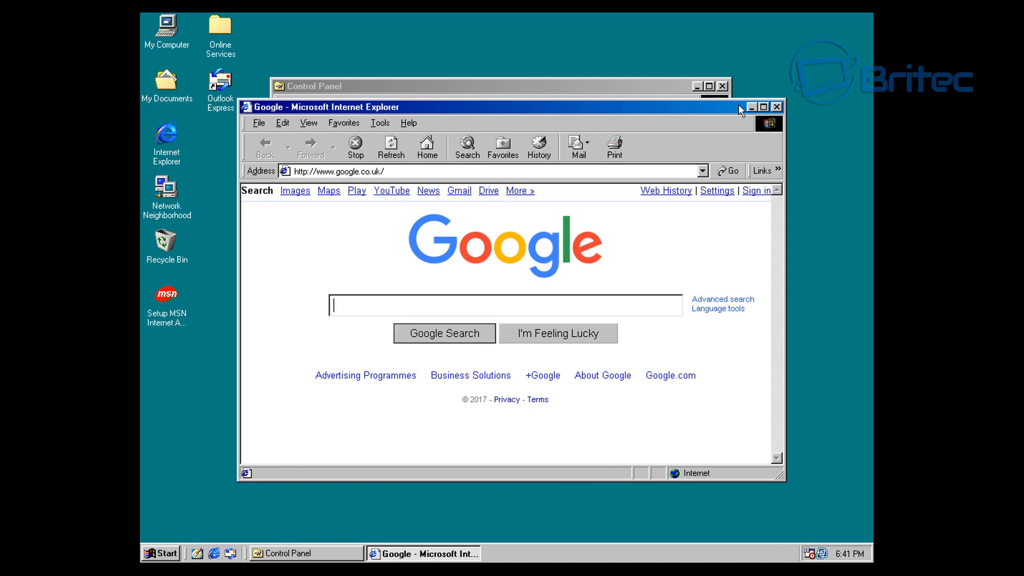
click(764, 107)
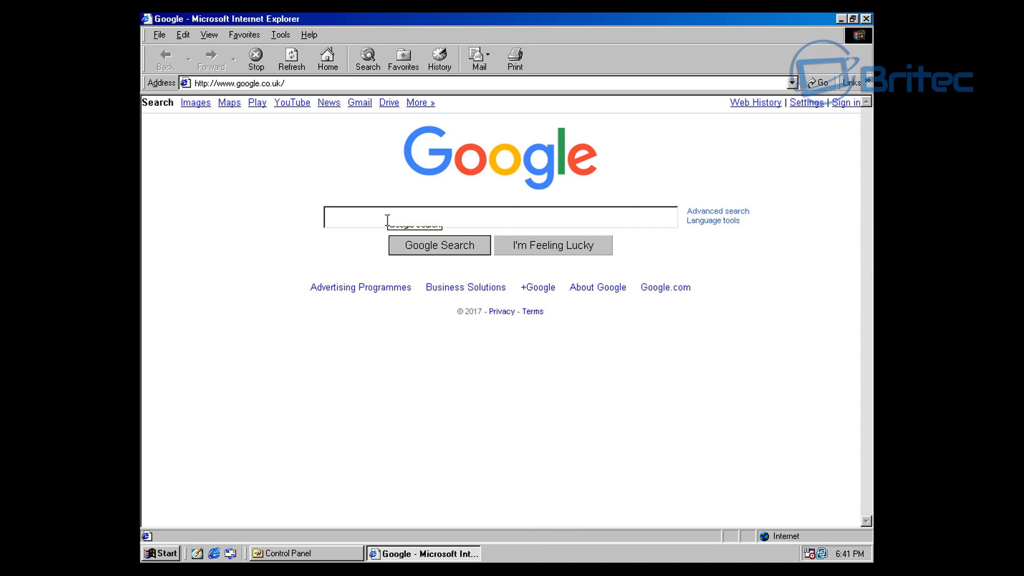
text(bbc news)
key(Return)
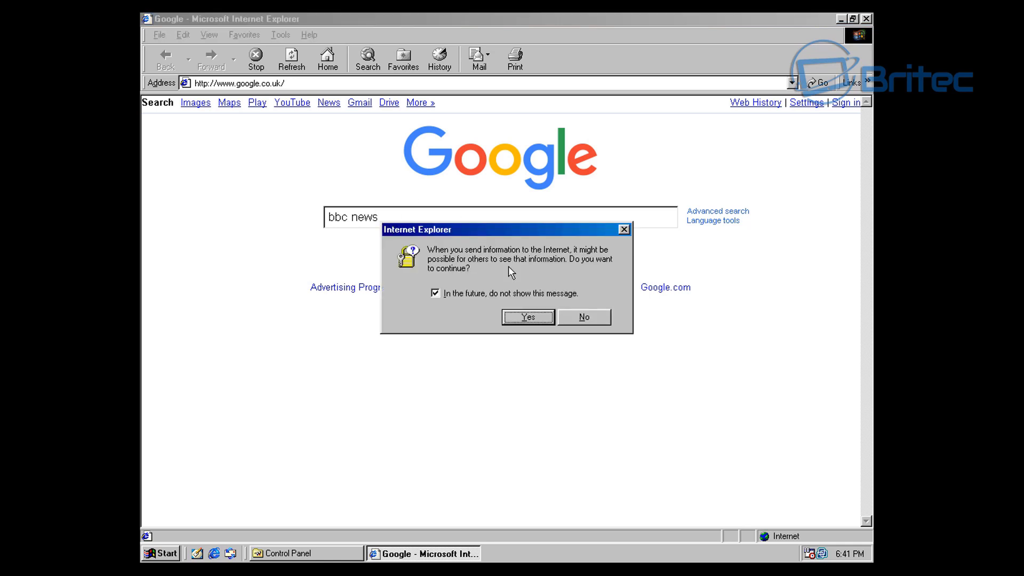
click(533, 318)
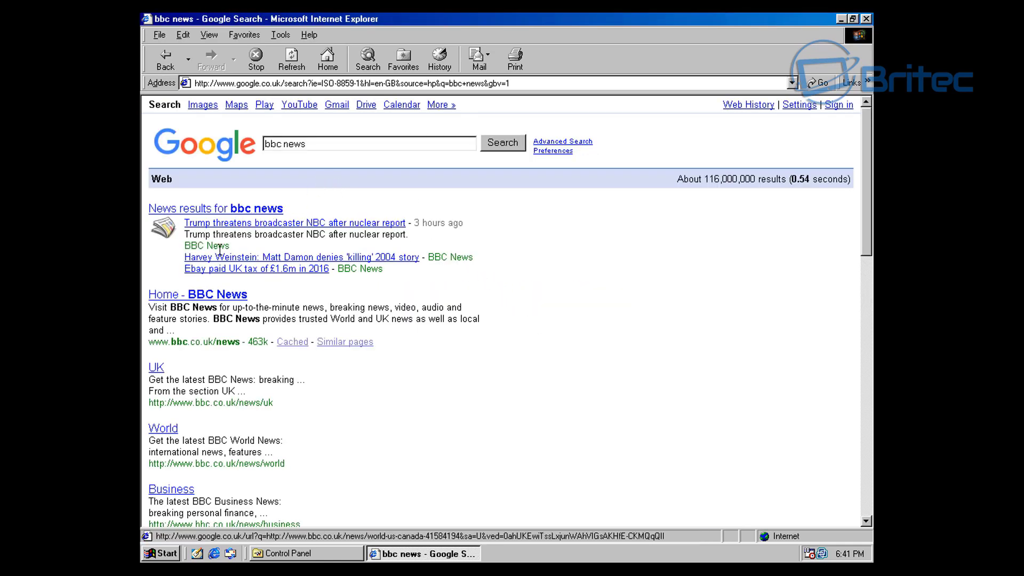
Try to open the BBC News home page from the search results, view the program error details and dismiss the error messages
click(202, 295)
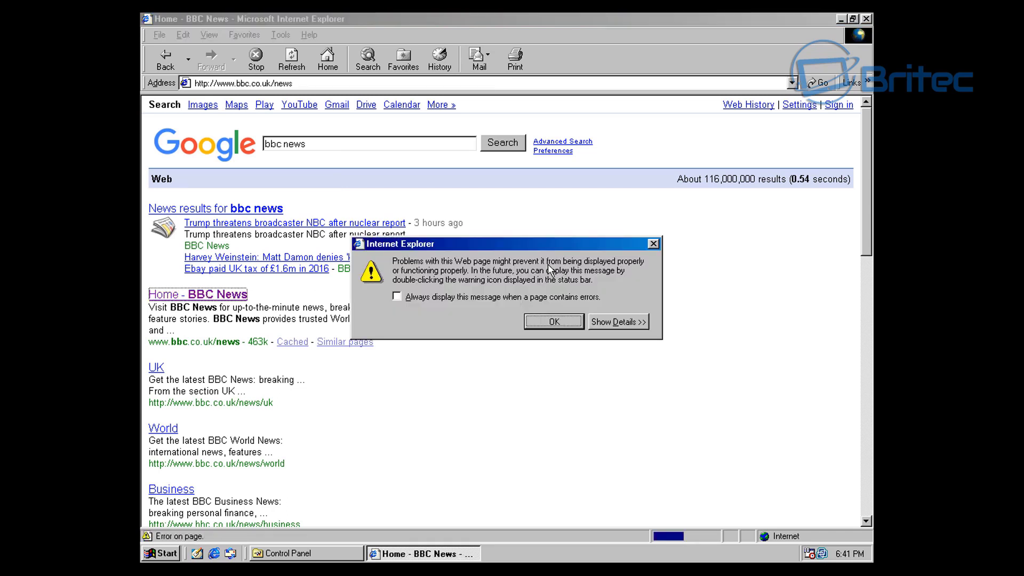
click(554, 325)
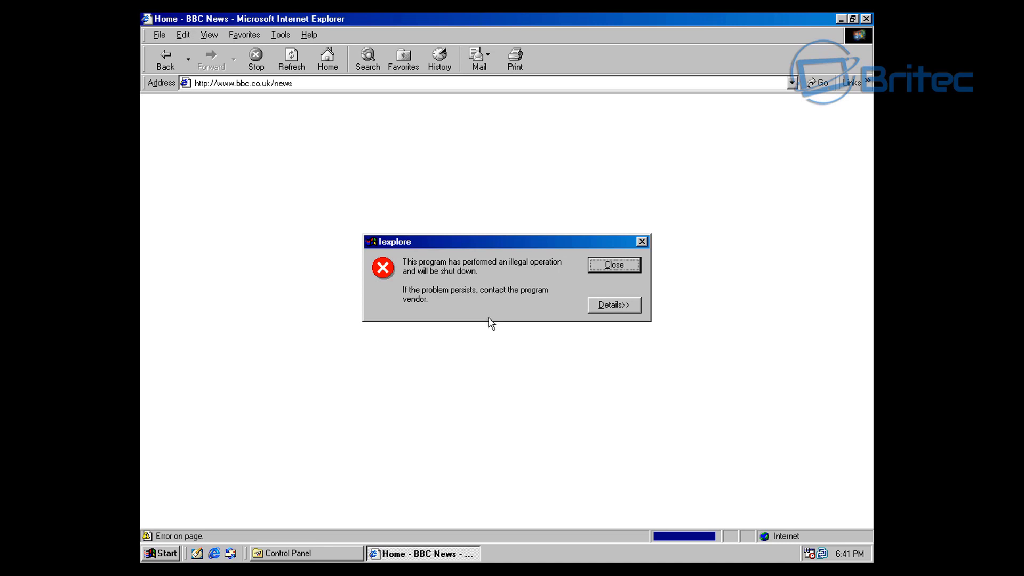
click(606, 304)
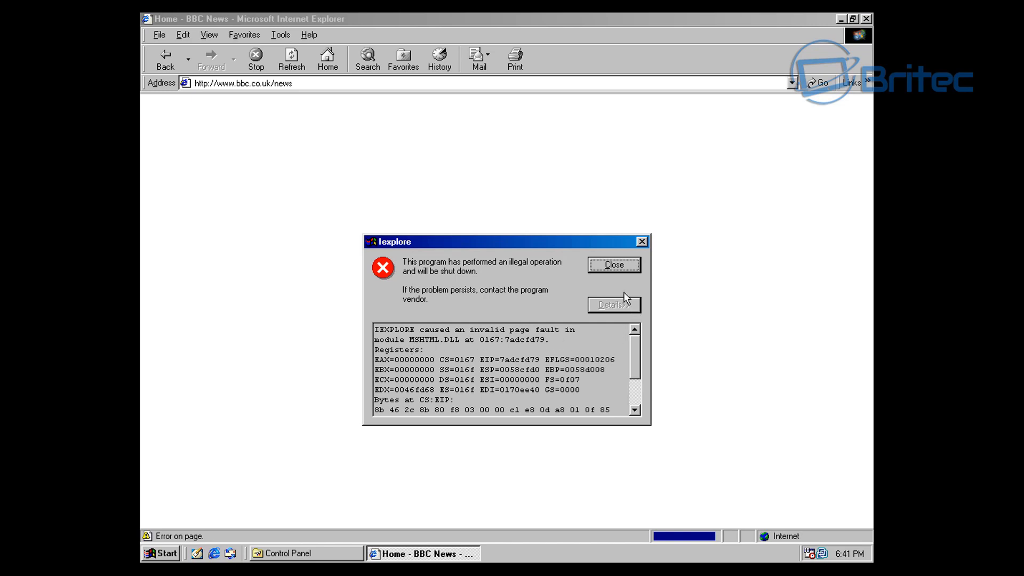
click(619, 265)
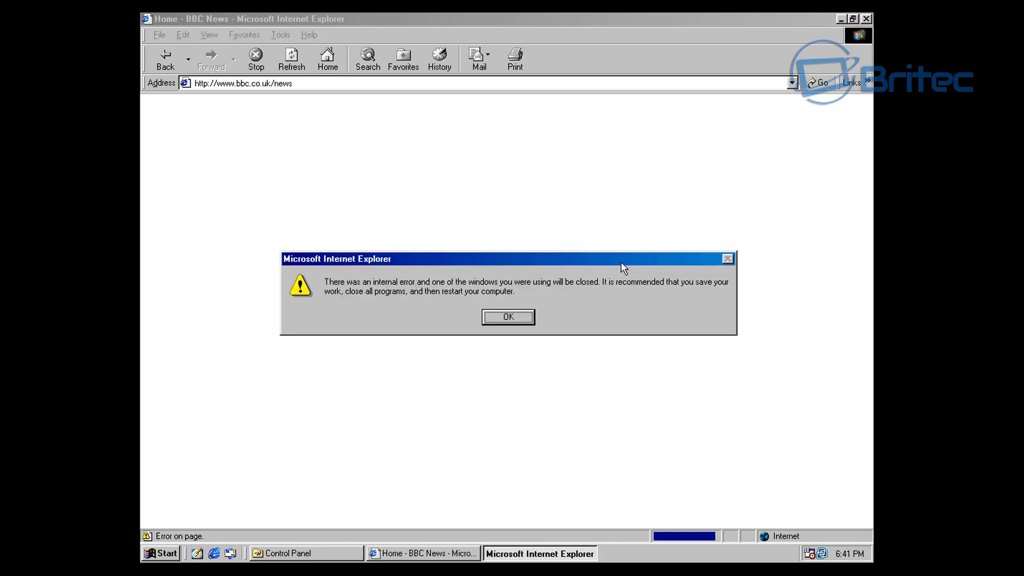
click(508, 320)
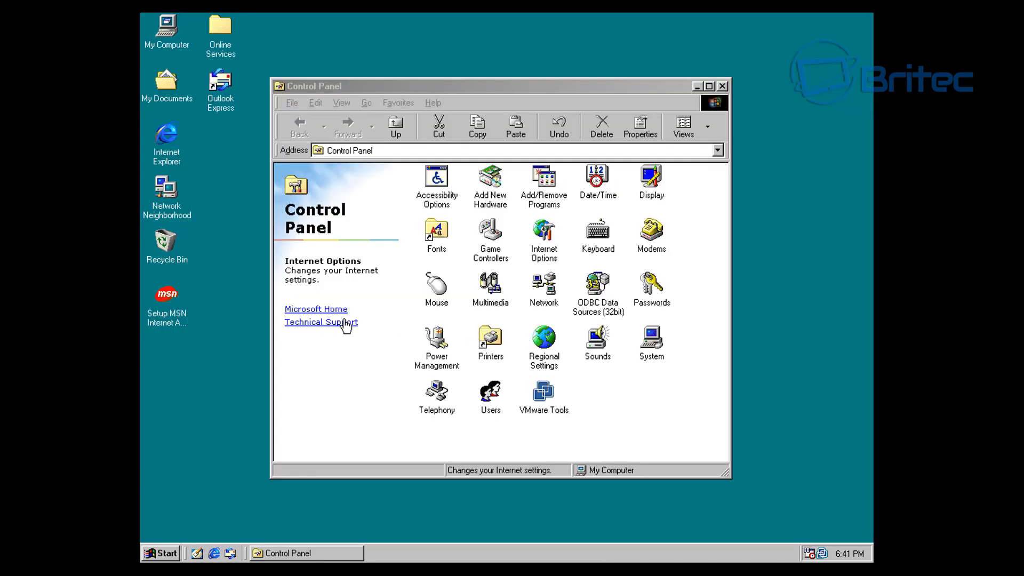
Reopen Internet Explorer, accept the secure connection alert and go to google.co.uk
double_click(170, 137)
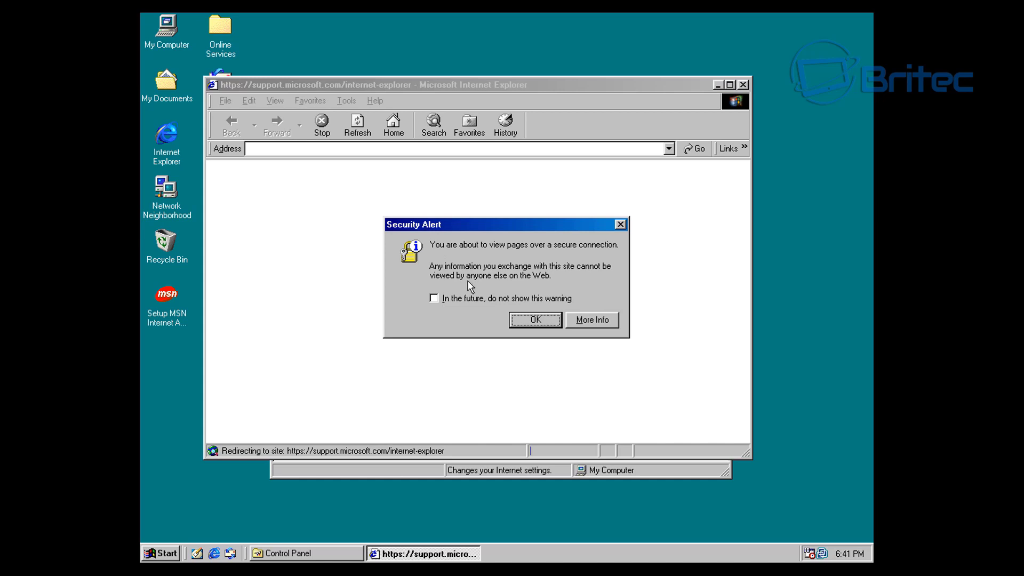
click(534, 319)
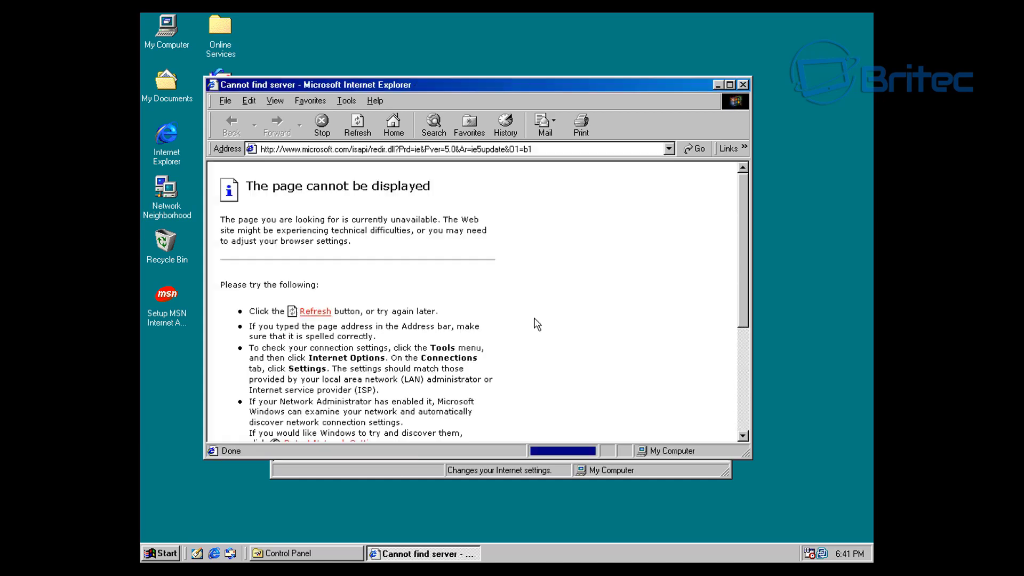
click(358, 148)
text(go)
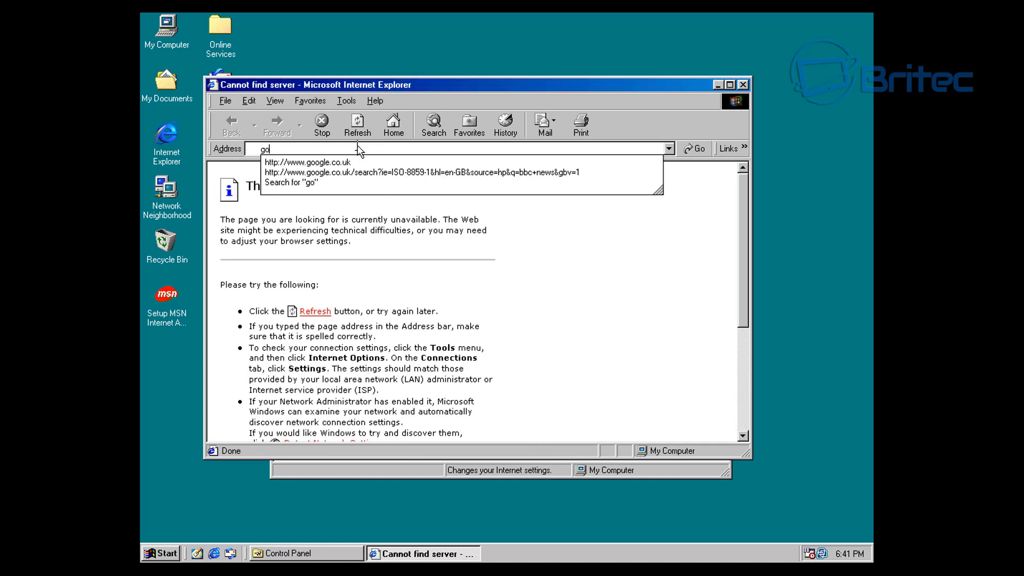
text(ogle.co.uk)
key(Return)
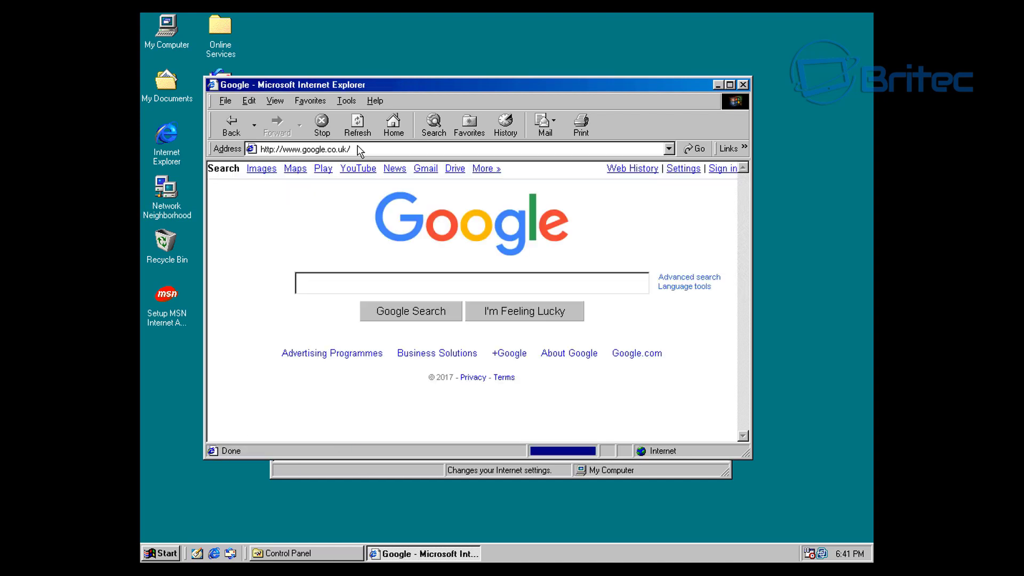
Search Google for "youtube" and turn AutoComplete on for Web forms
click(322, 286)
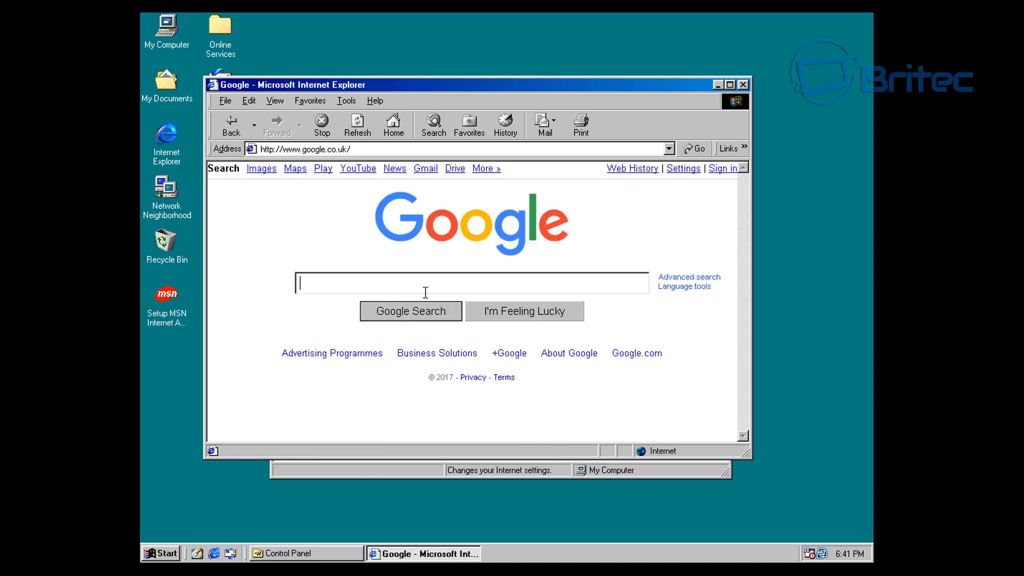
text(youtube)
click(375, 319)
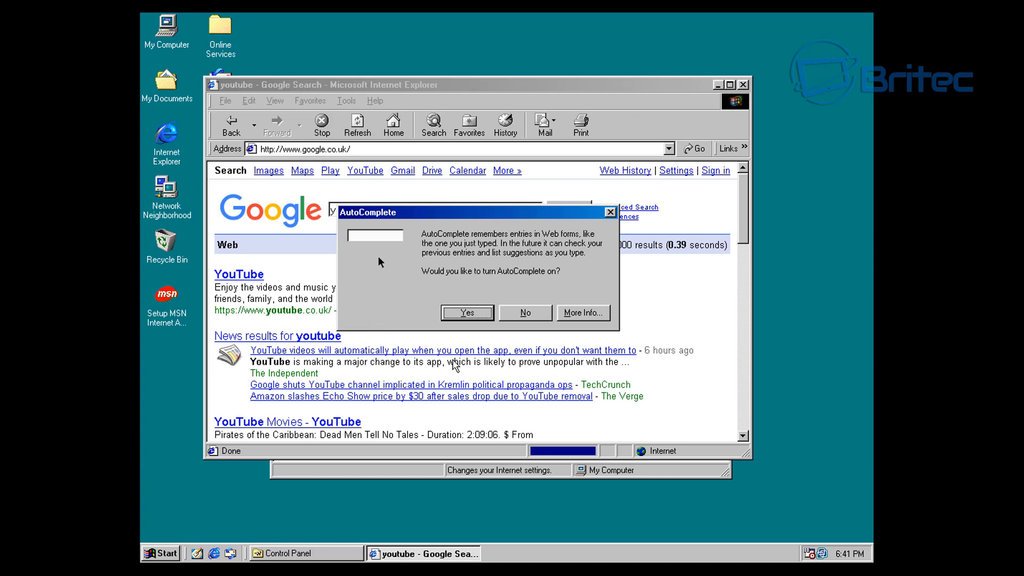
click(467, 313)
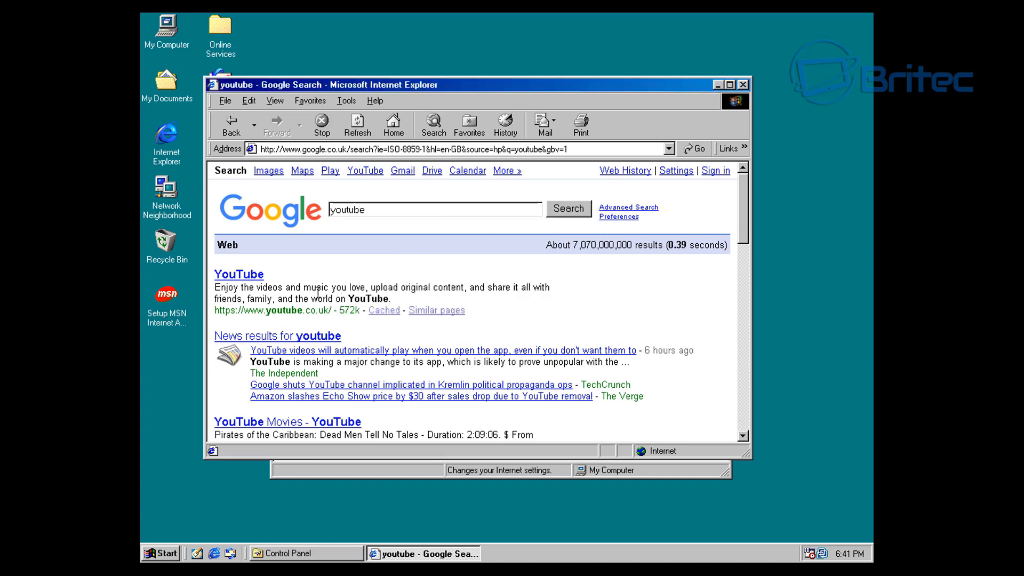
Try to open the YouTube search result over a secure connection, refreshing the page once and accepting the security alerts
click(248, 283)
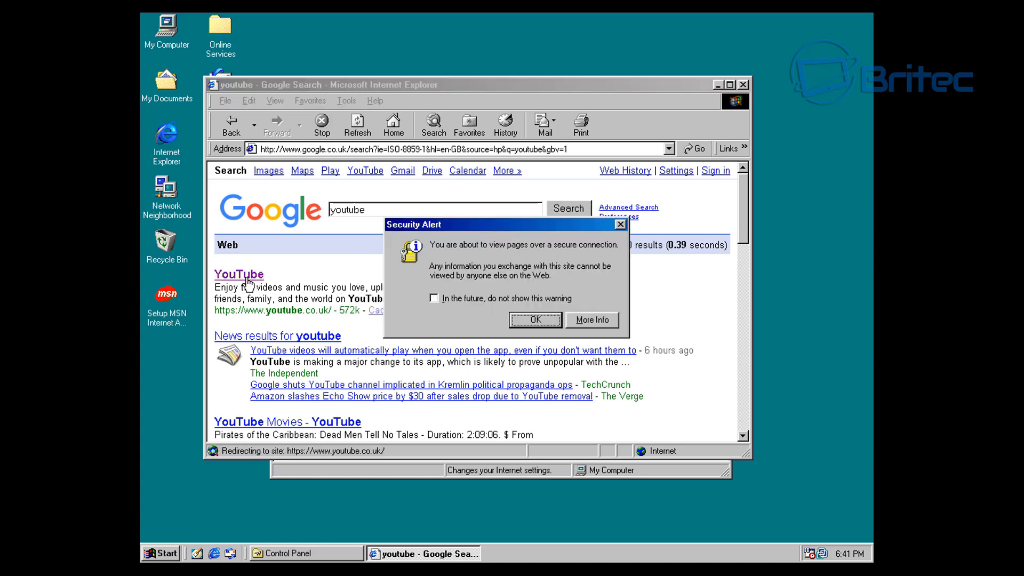
click(534, 319)
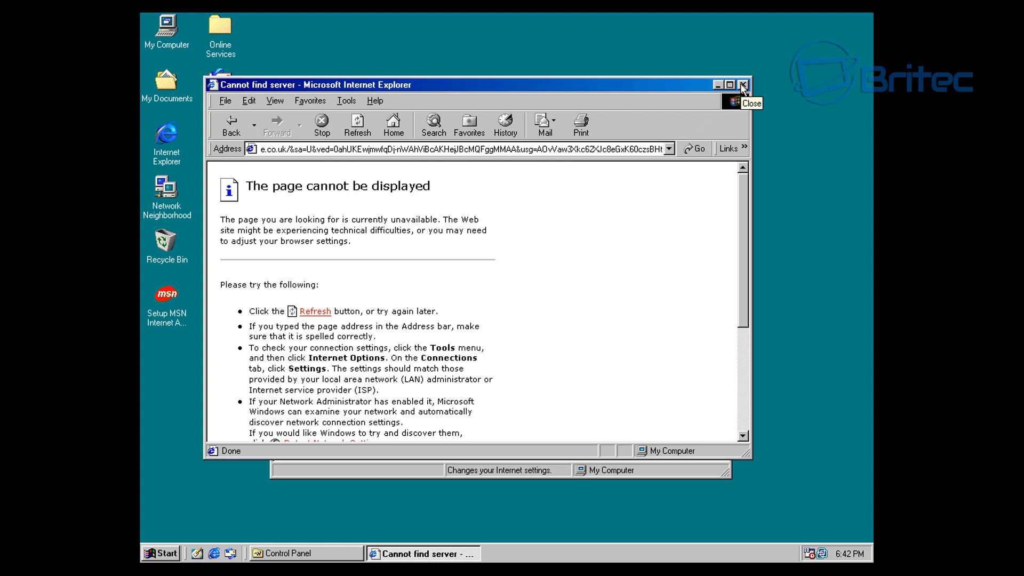
click(315, 311)
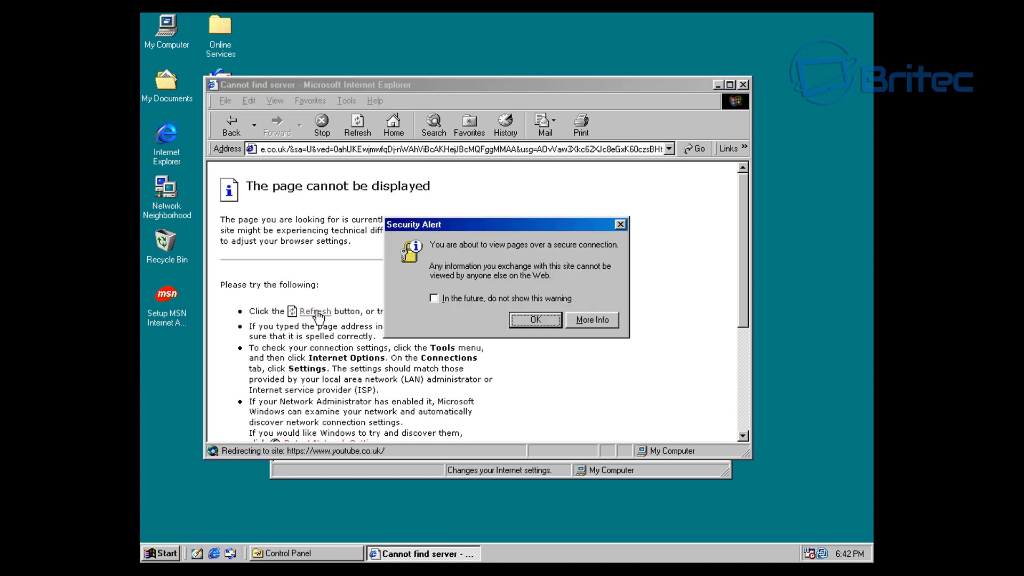
click(513, 320)
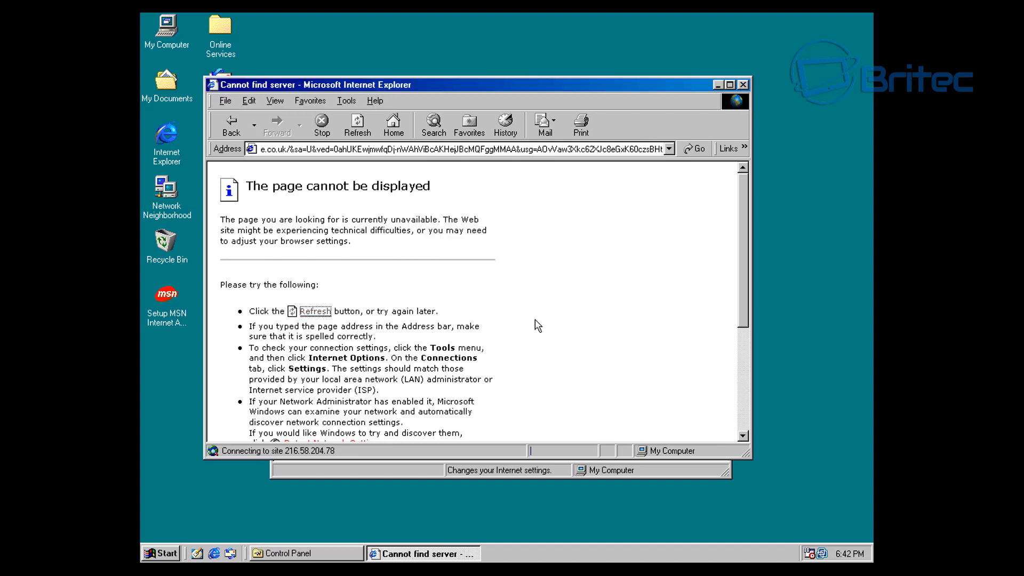
Check the Internet Explorer version information, then close the browser and Control Panel
click(376, 101)
click(401, 197)
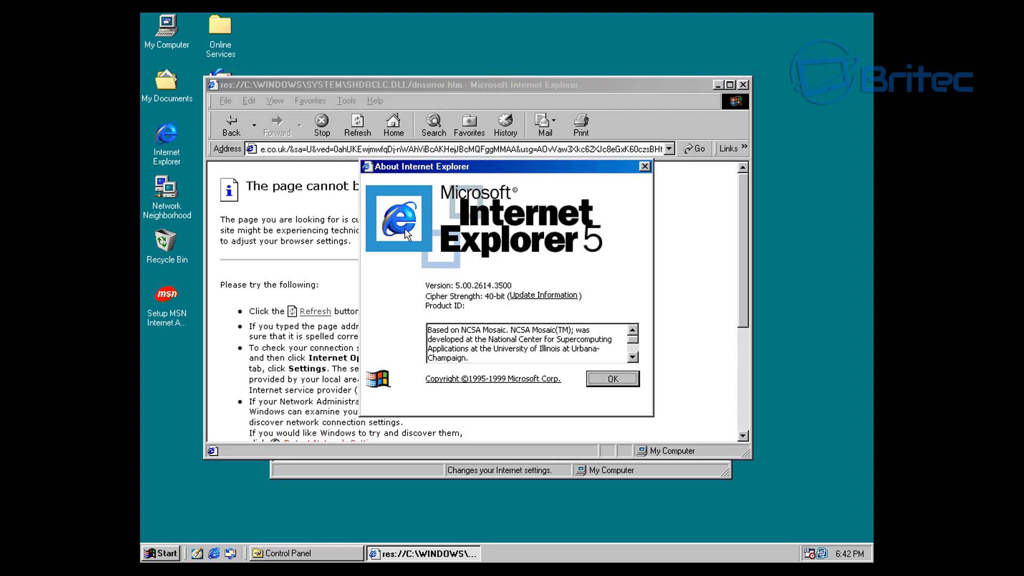
click(625, 383)
click(743, 85)
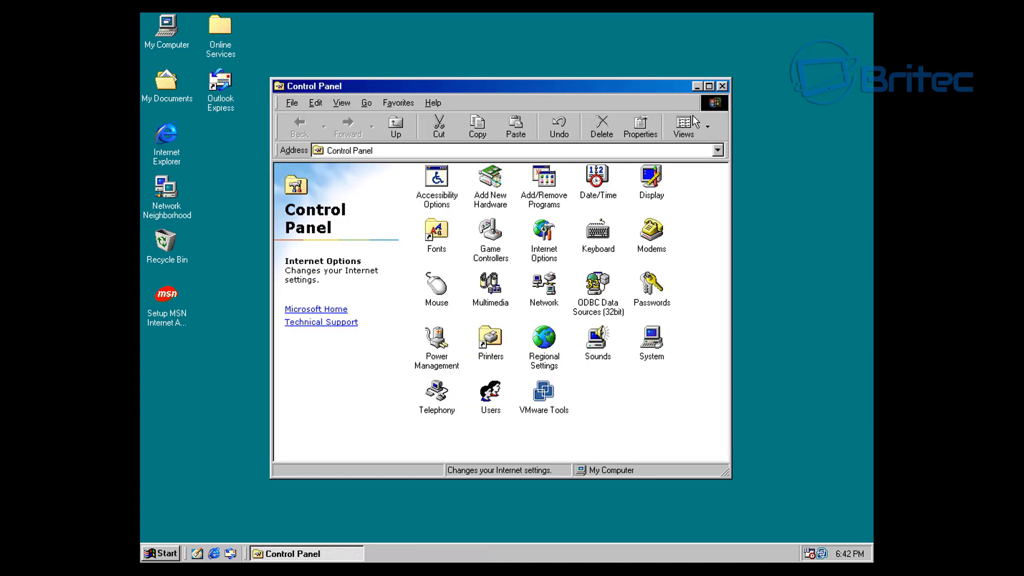
click(723, 85)
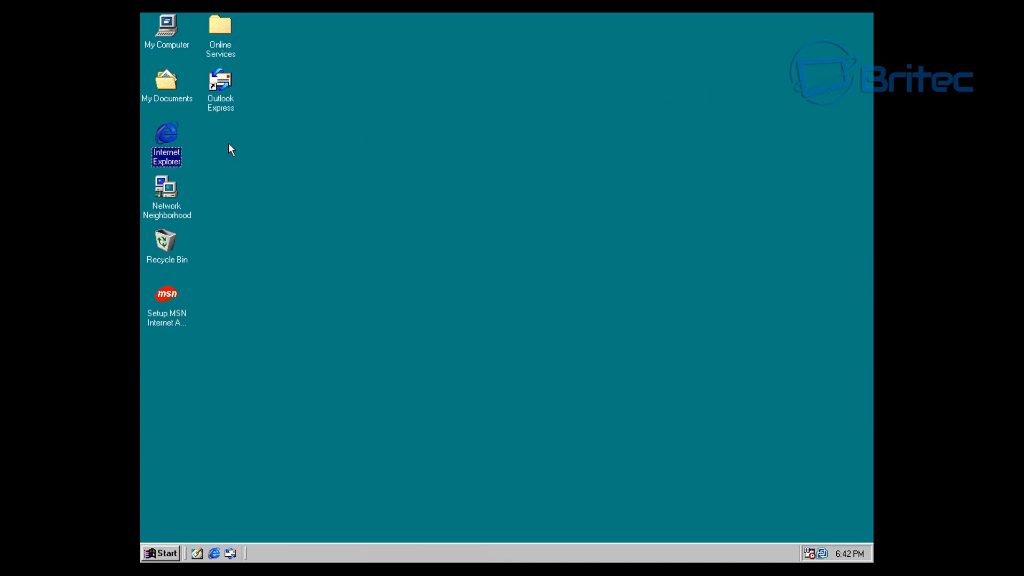
Reopen Internet Explorer and search Google for "old apps"
double_click(173, 136)
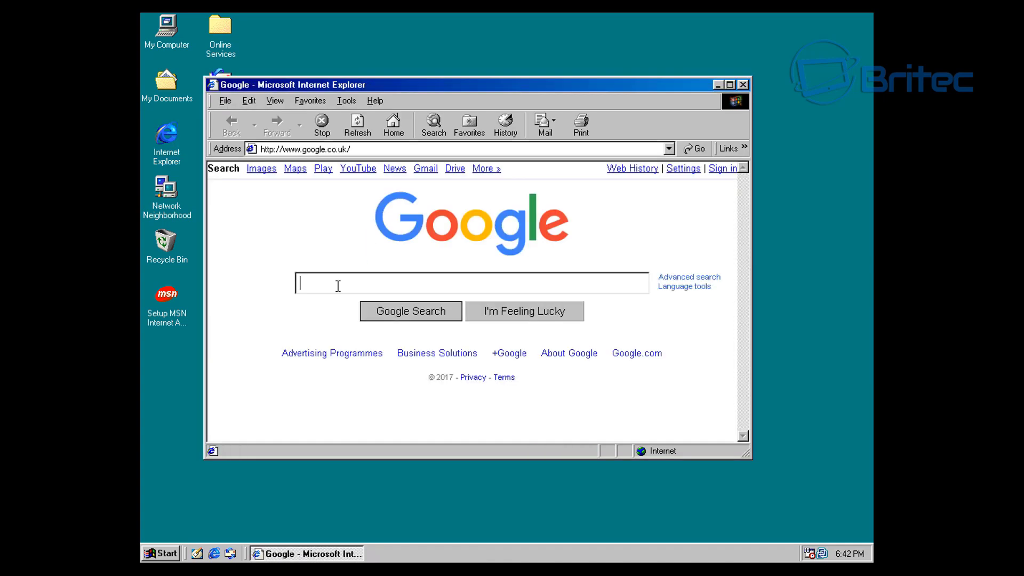
text(old apps)
key(Return)
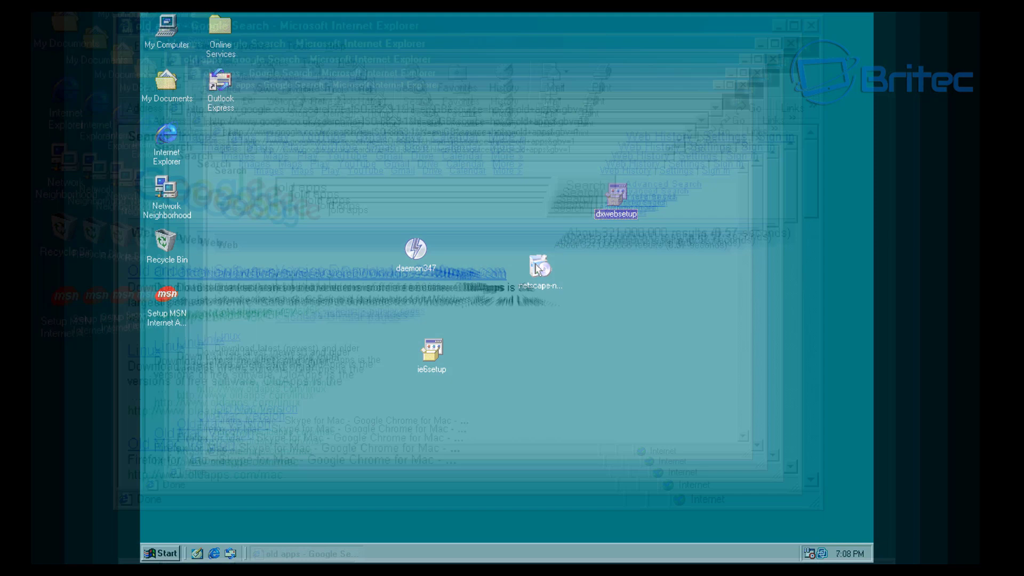
Install Netscape Navigator with the Standard setup, accepting the license agreement, launch it on finishing and choose not to import anything
double_click(537, 266)
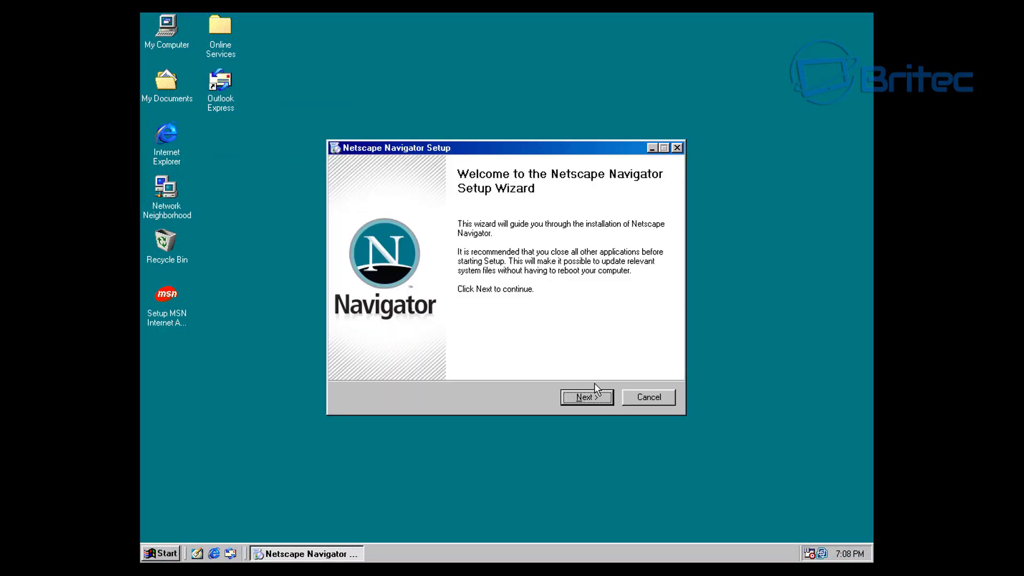
click(587, 397)
click(426, 352)
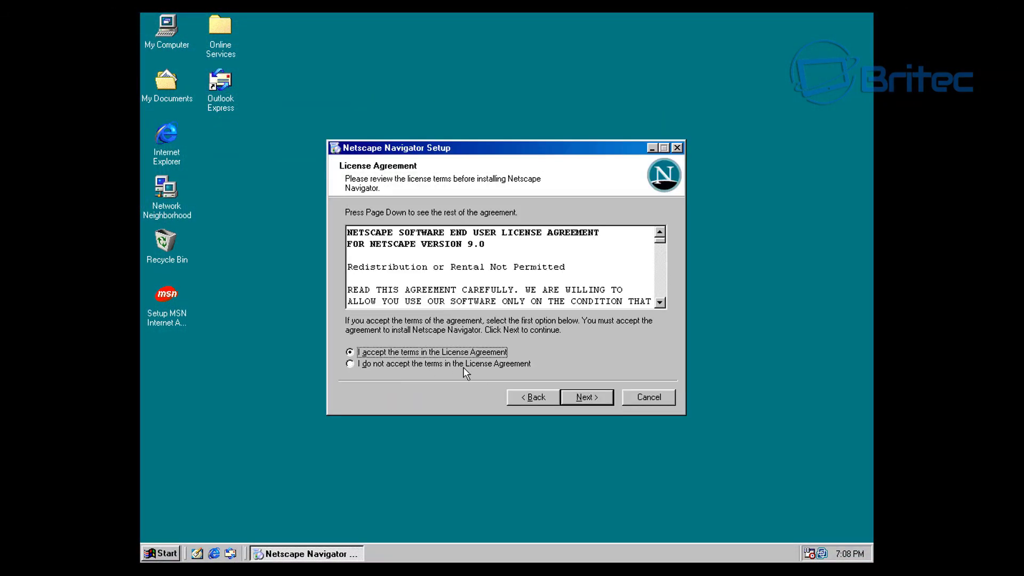
click(587, 399)
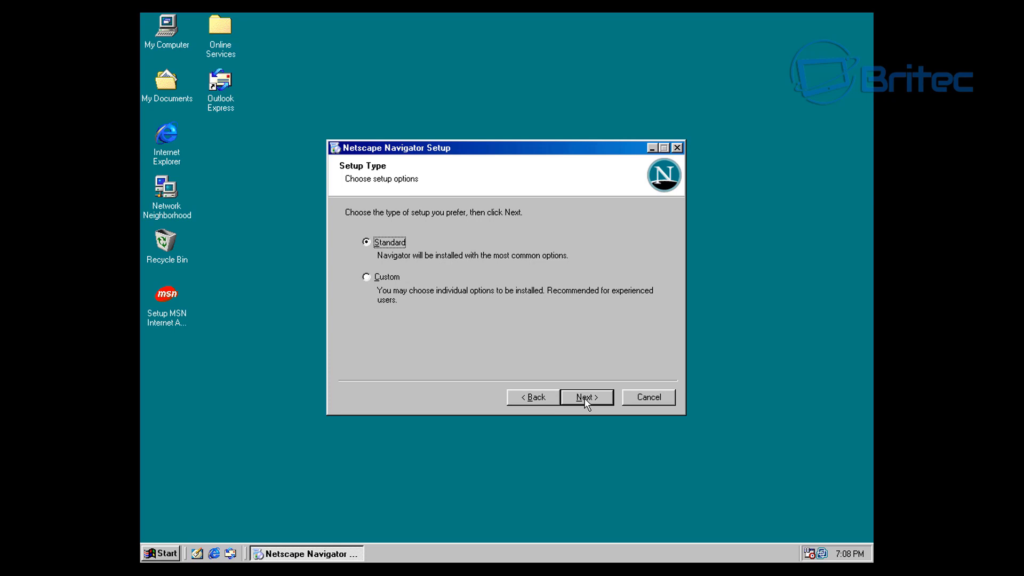
click(586, 399)
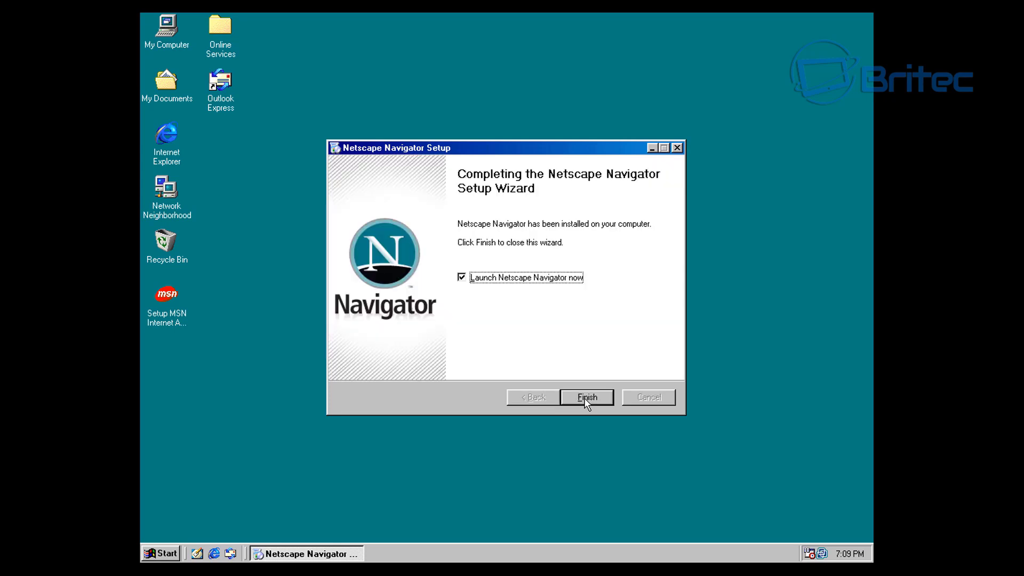
click(587, 398)
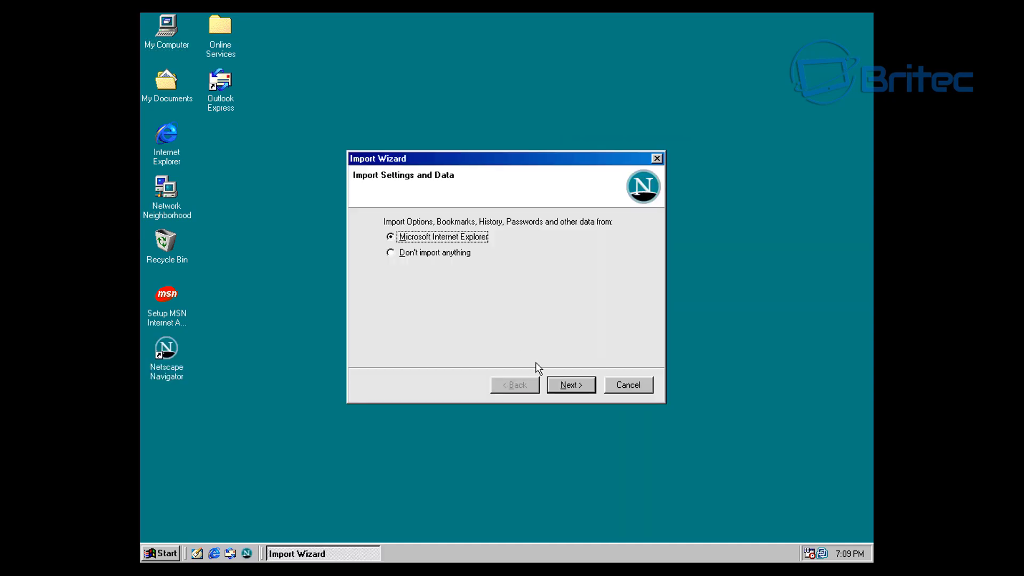
click(429, 253)
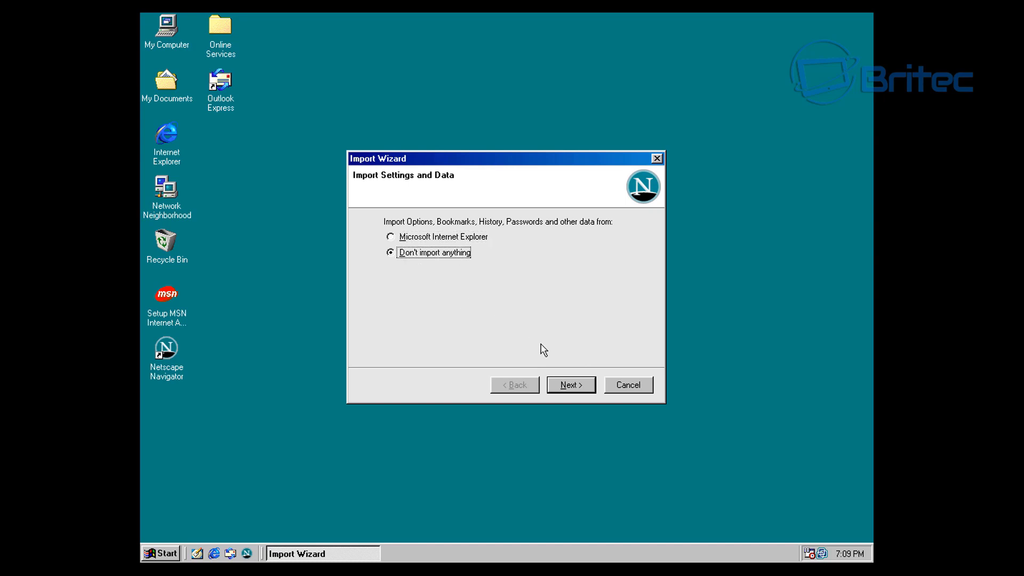
click(574, 385)
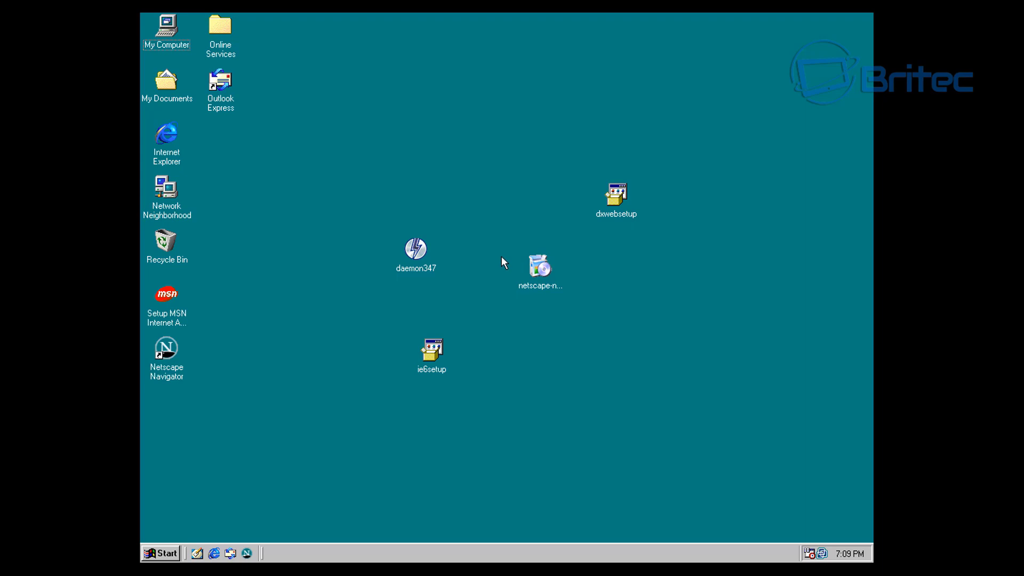
Start Netscape Navigator, accept the encrypted page warning and the s.aolcdn.com certificate for this session, and make Navigator the default browser
click(247, 553)
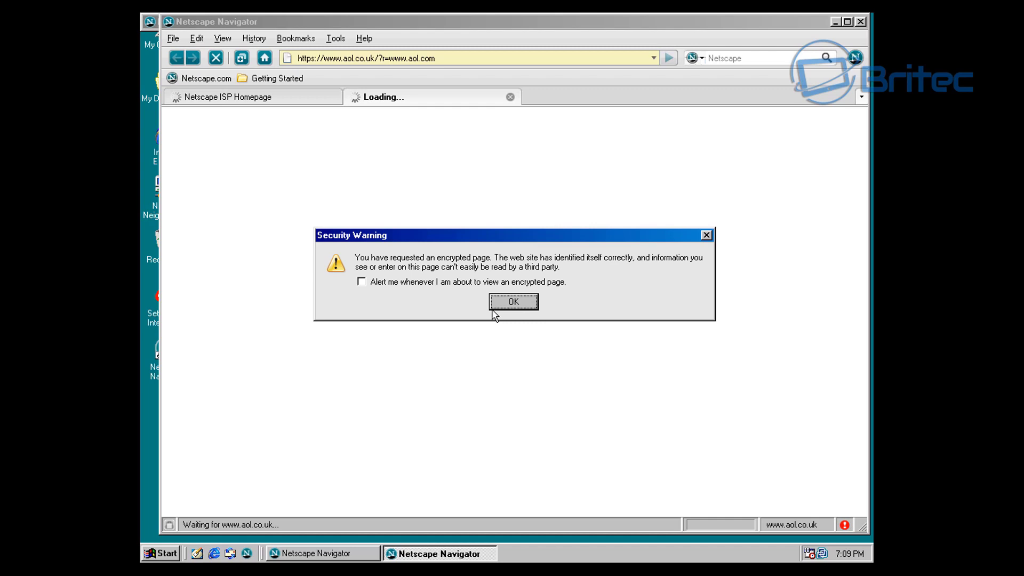
click(506, 302)
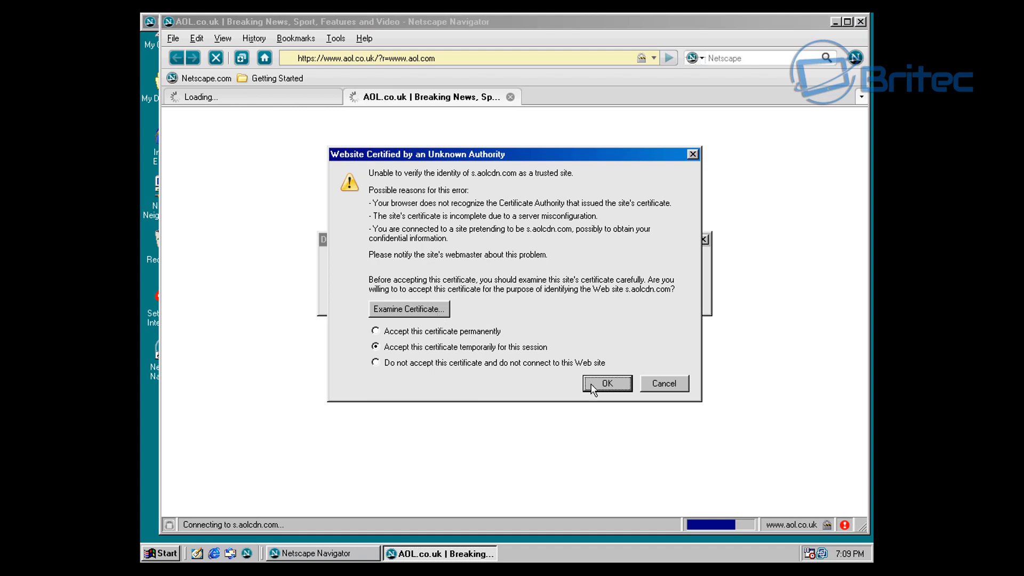
click(607, 383)
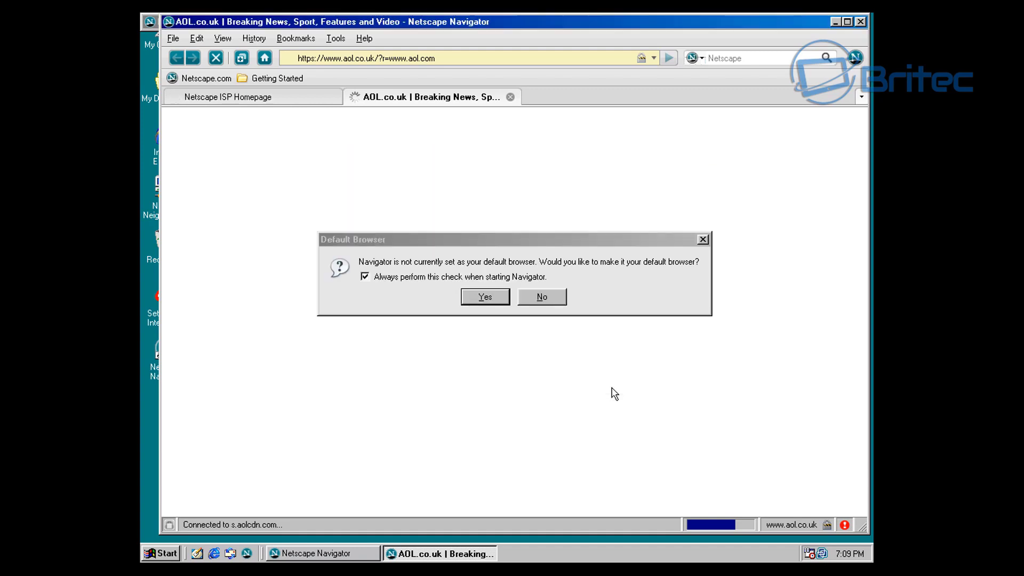
click(486, 297)
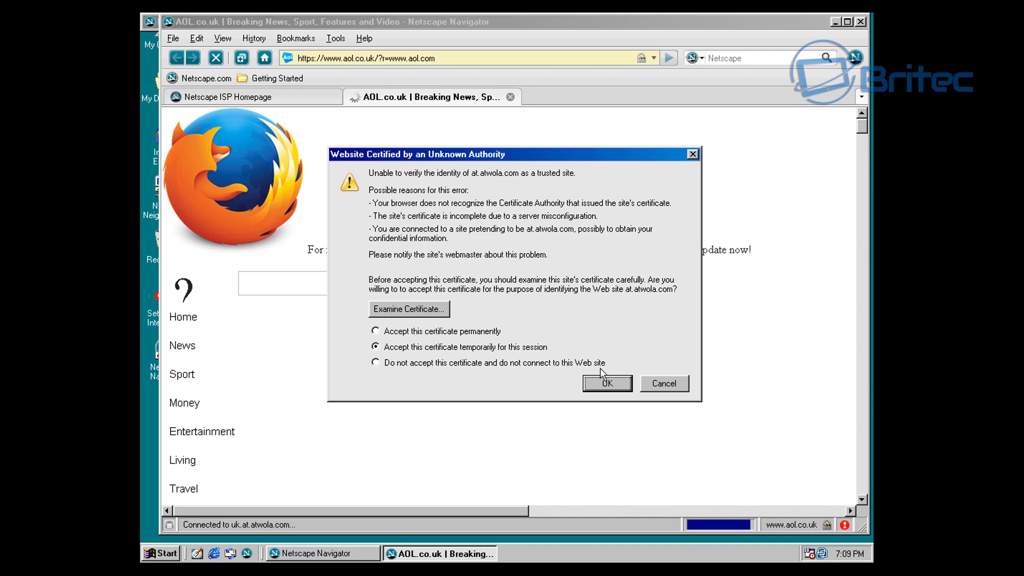
Accept the at.atwola.com certificate temporarily for this session and the cdn.adnxs.com certificate permanently
click(606, 385)
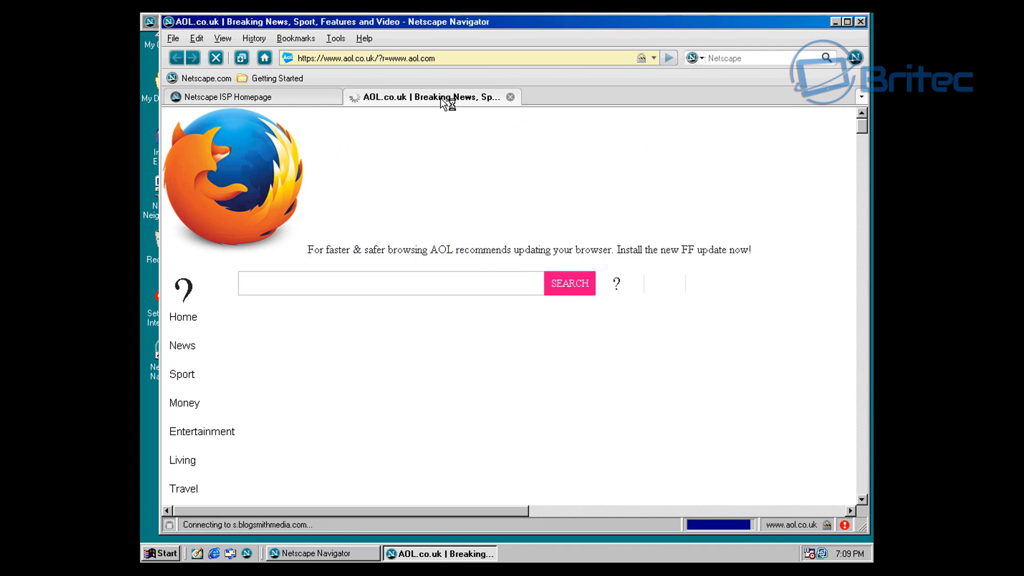
click(596, 389)
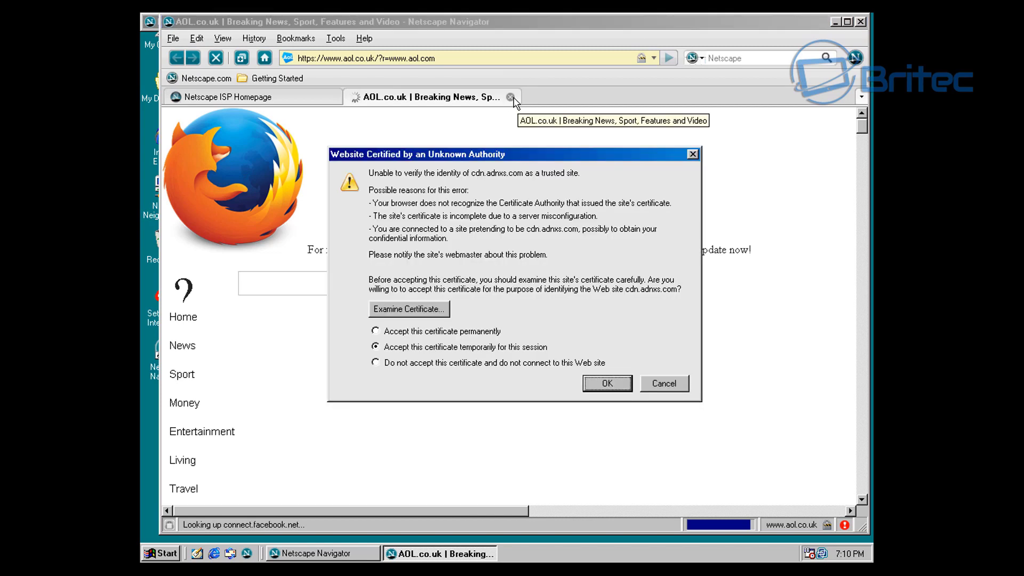
click(397, 331)
click(607, 384)
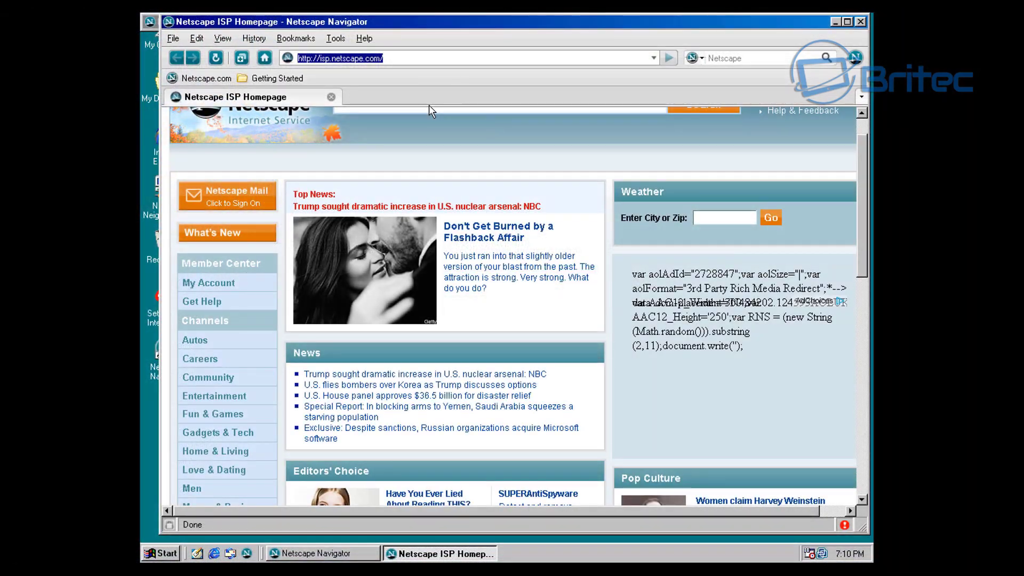
Browse to google.co.uk in Netscape Navigator
text(go)
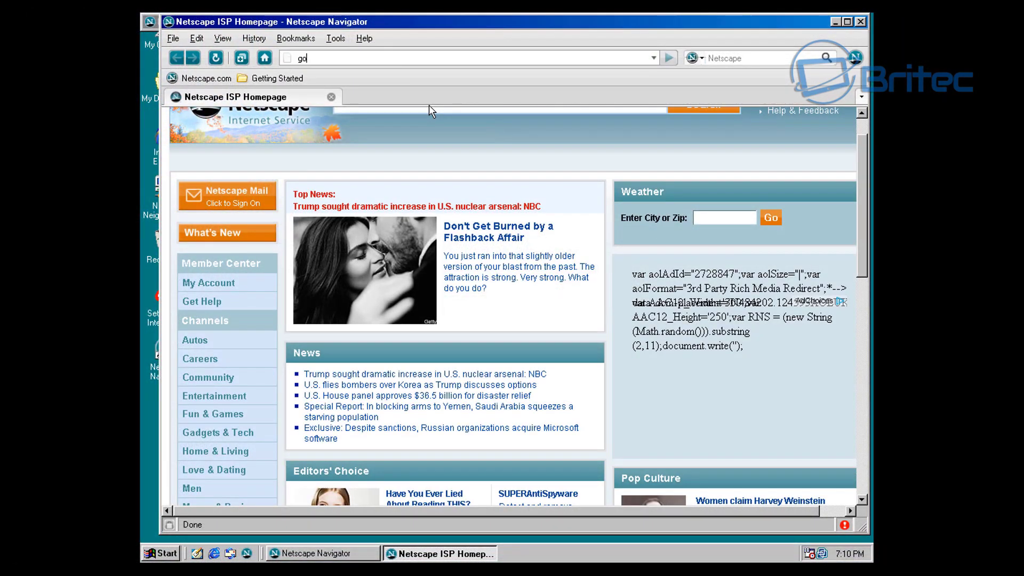
text(ogle.co.uk)
key(Return)
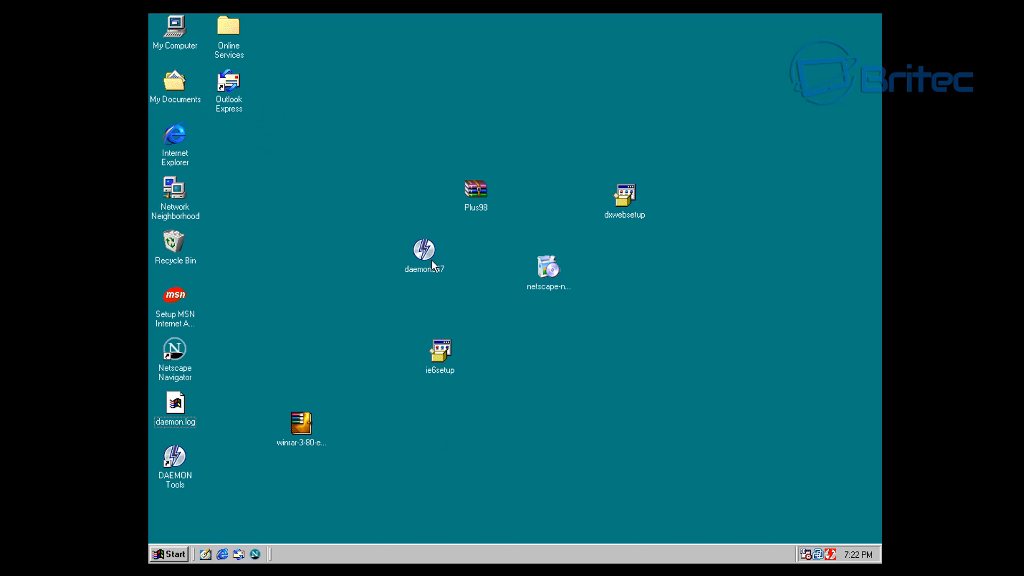
Extract the contents of the Plus98 archive directly onto the desktop
click(481, 191)
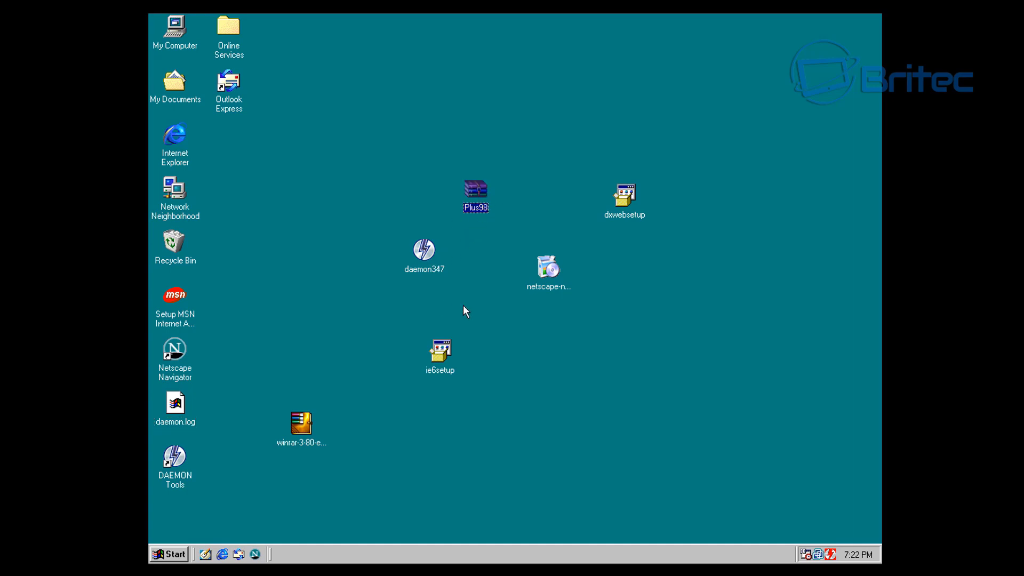
click(444, 304)
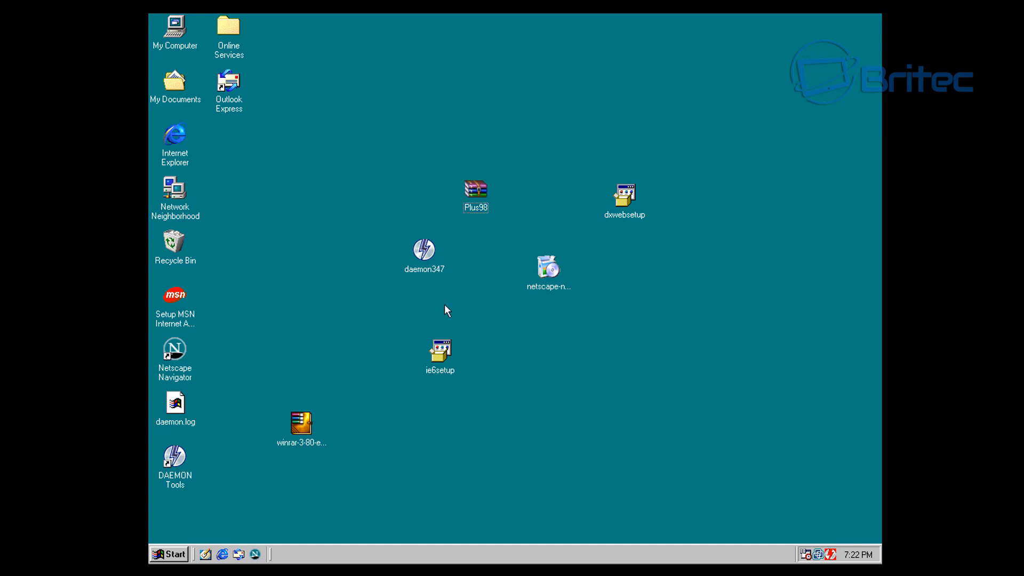
right_click(477, 183)
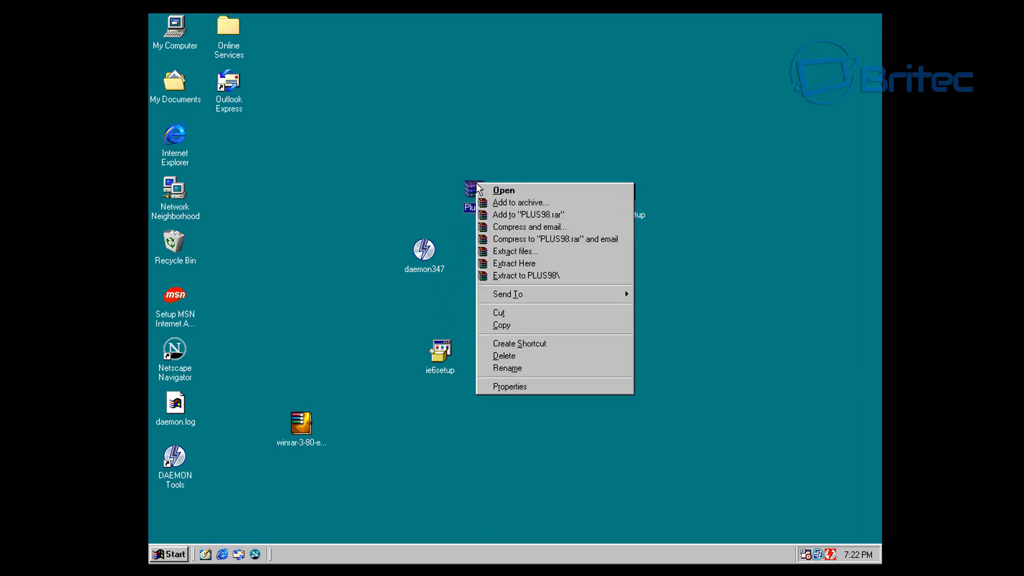
click(517, 263)
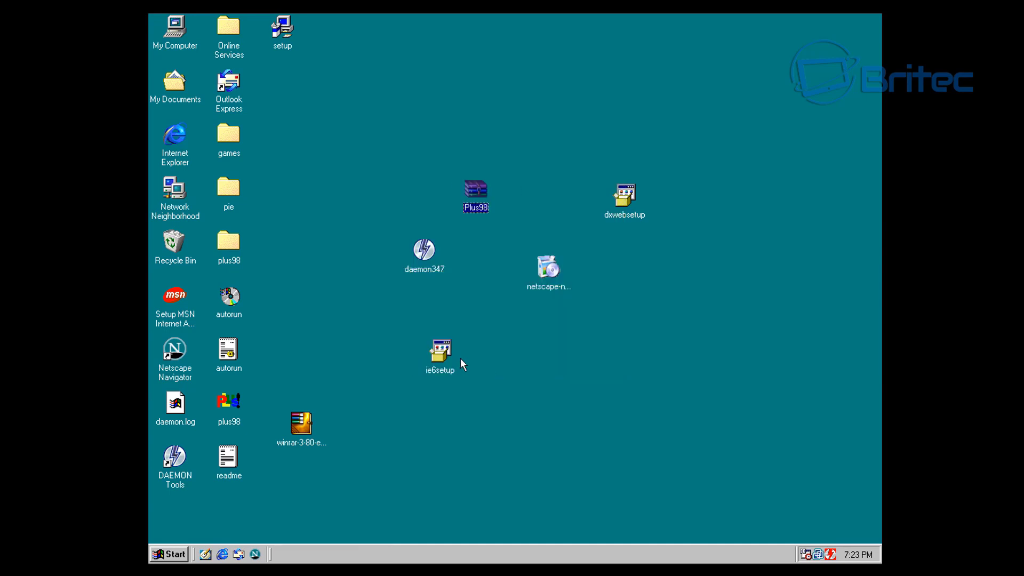
Launch the extracted Microsoft Plus! 98 setup from the desktop and accept its license agreement
click(391, 153)
click(286, 26)
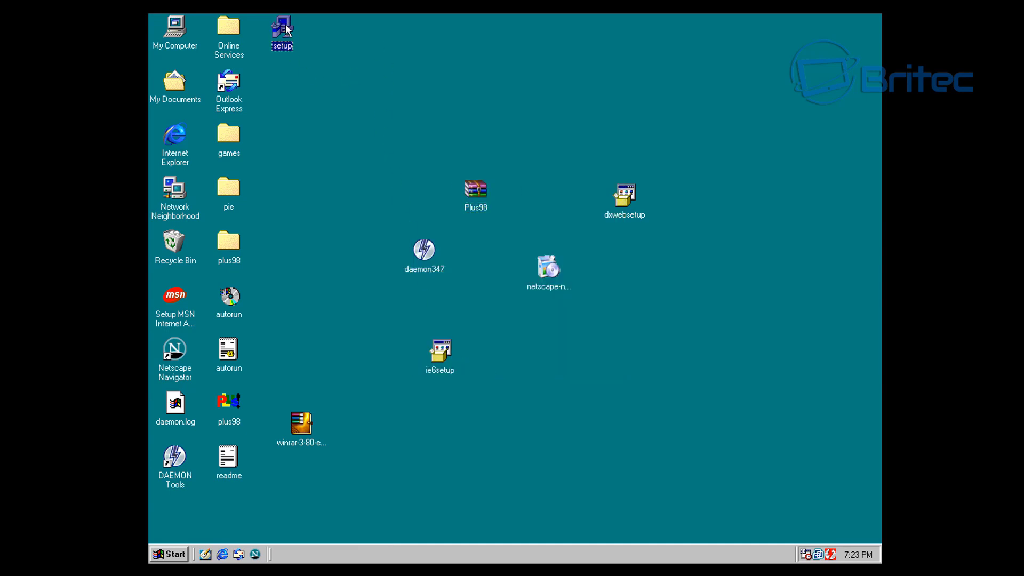
double_click(283, 28)
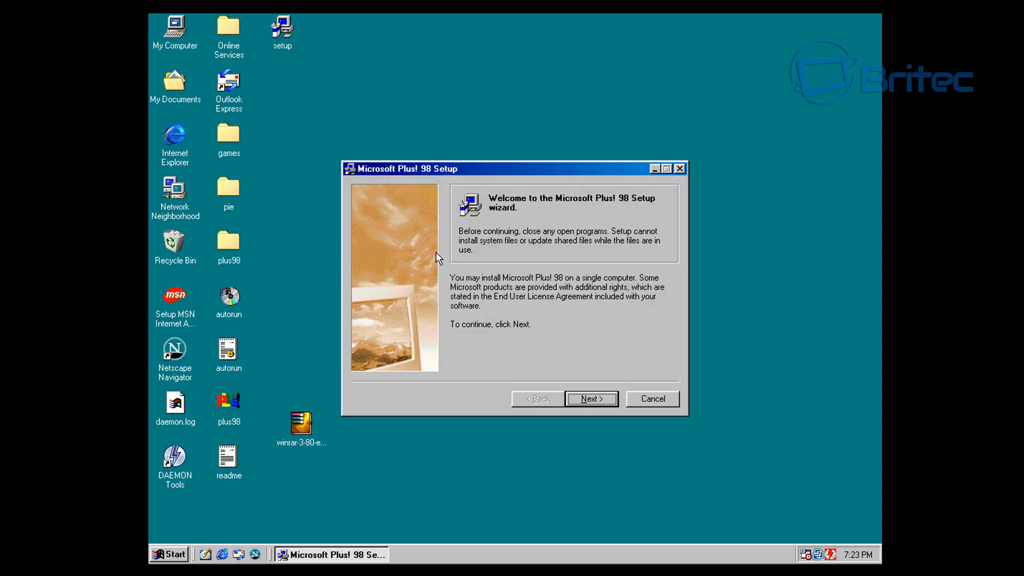
click(594, 401)
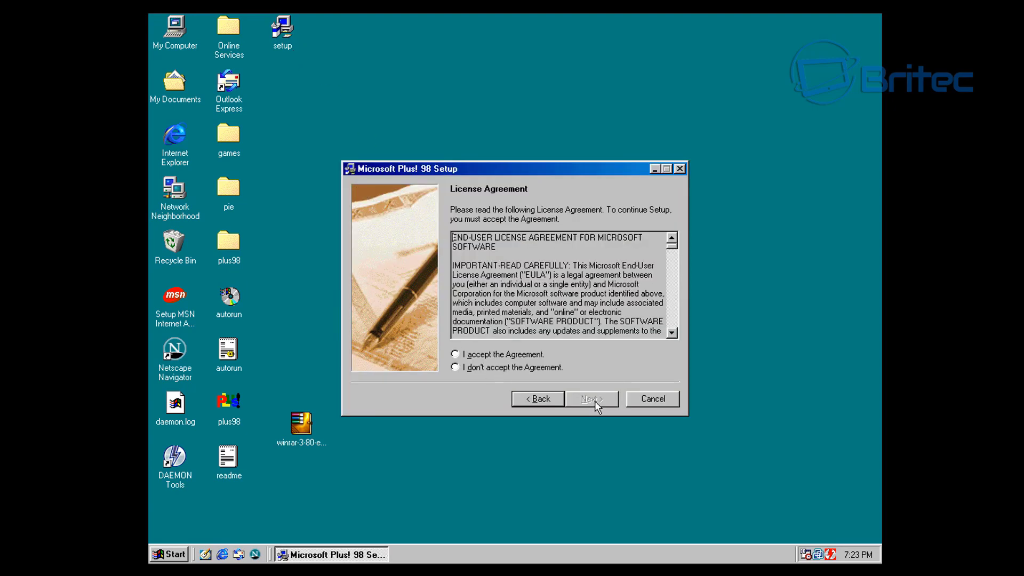
click(475, 355)
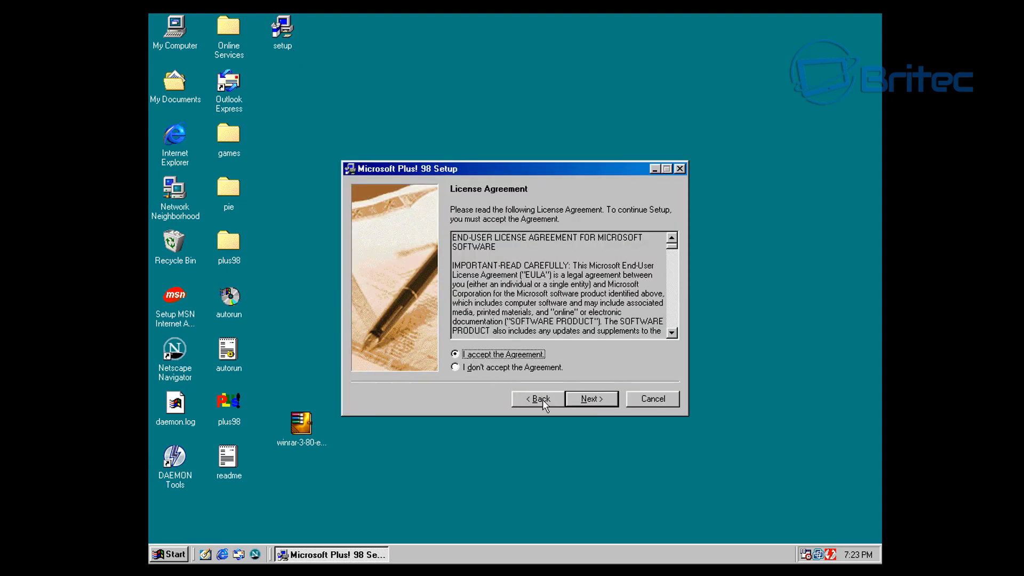
click(588, 404)
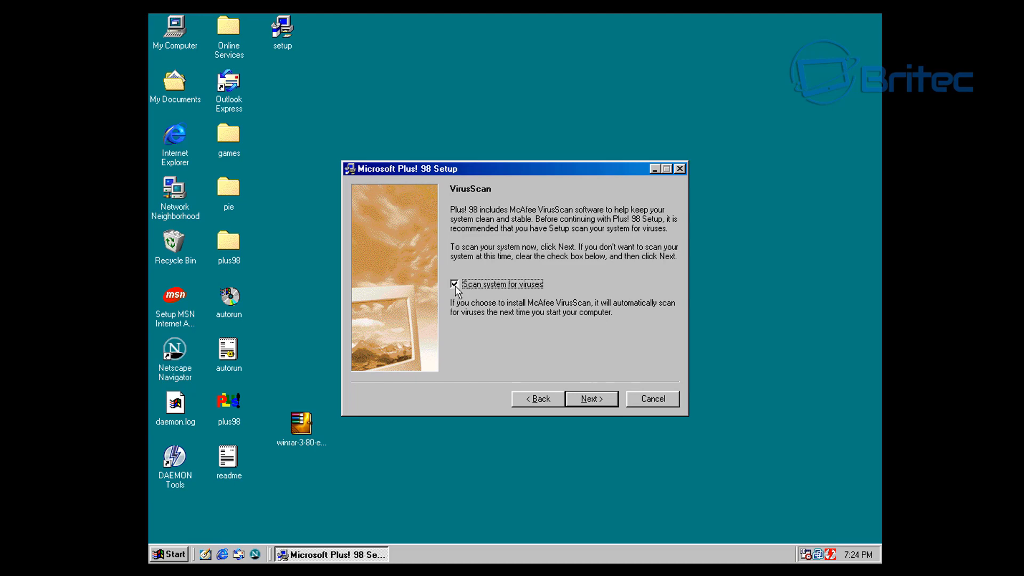
Run the virus scan and finish a Complete Plus! 98 installation, keeping the Desktop Theme and Maintenance wizard options enabled
click(600, 405)
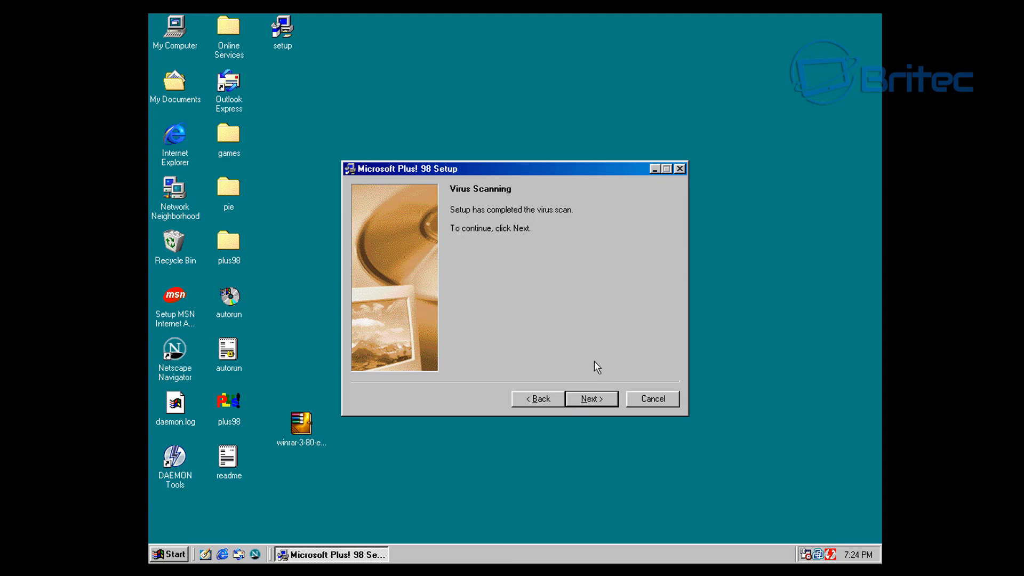
click(599, 401)
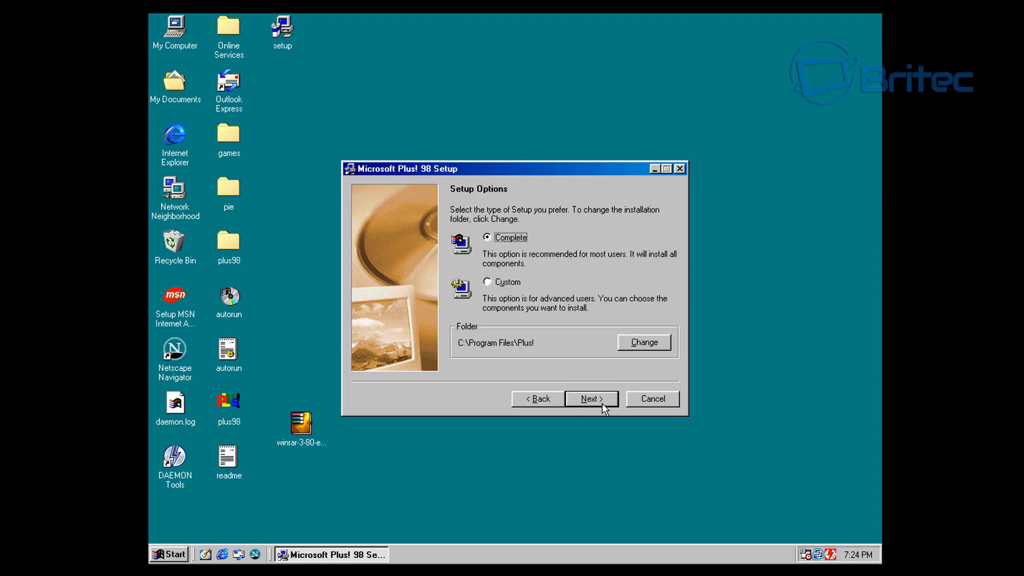
click(603, 404)
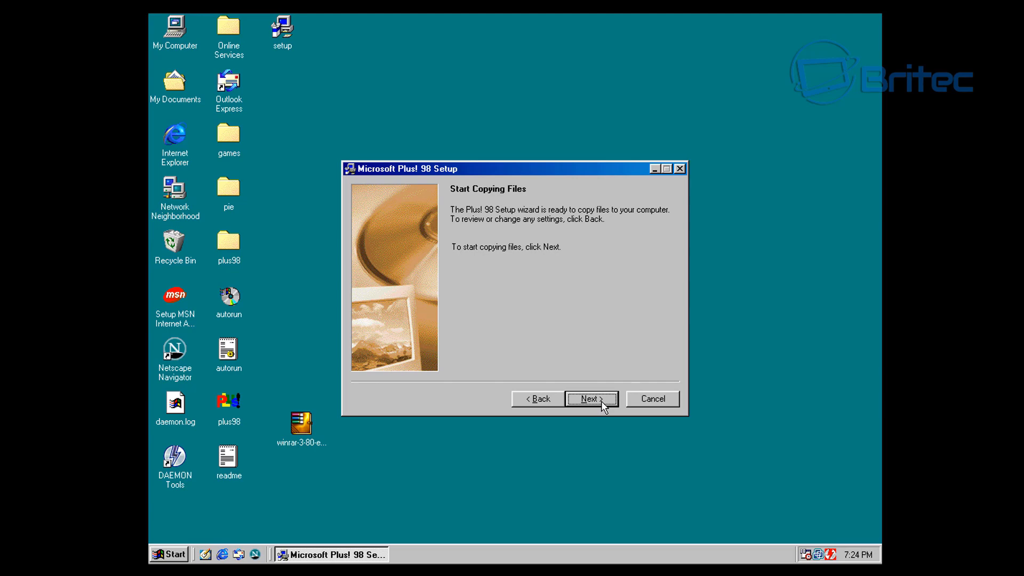
click(600, 399)
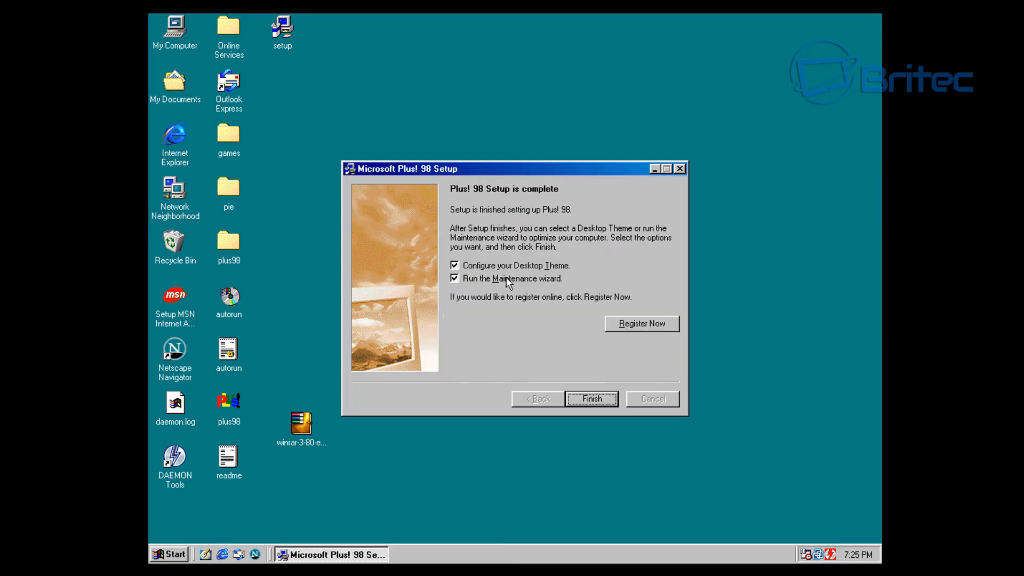
click(587, 400)
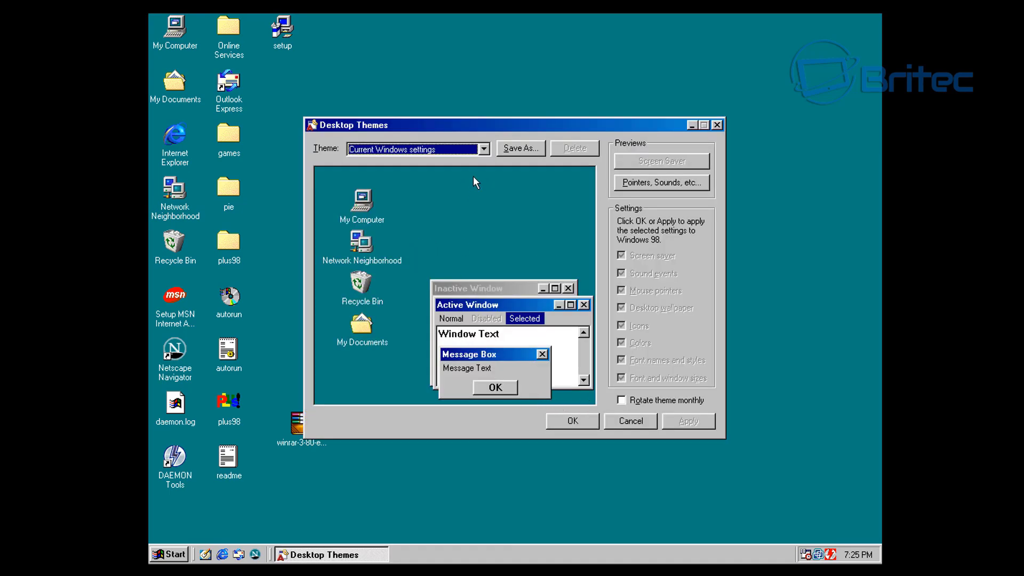
Preview the Architecture, Cathy, Cityscape, Corbis Photography (high color) and Garfield desktop themes
click(483, 150)
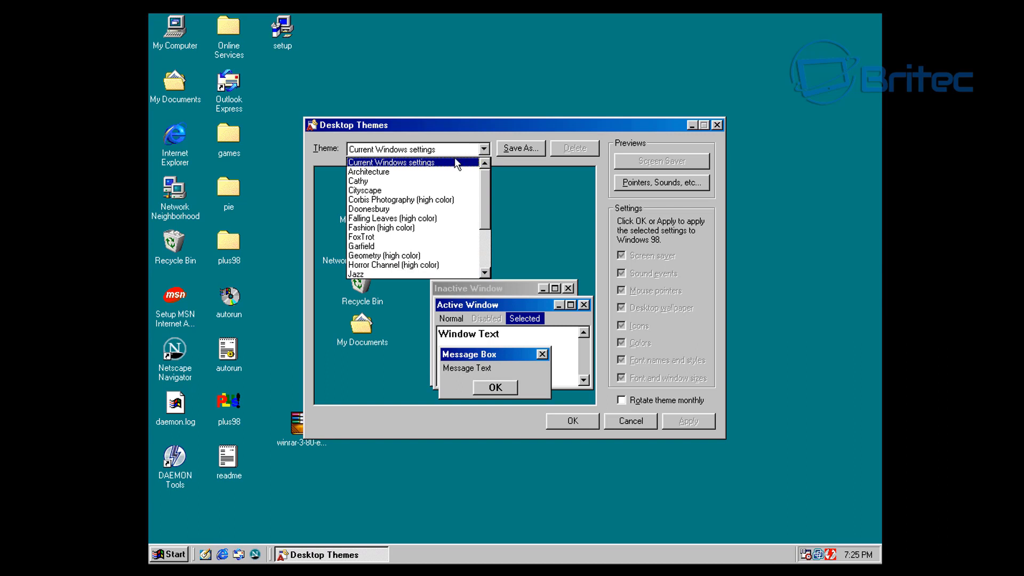
click(426, 172)
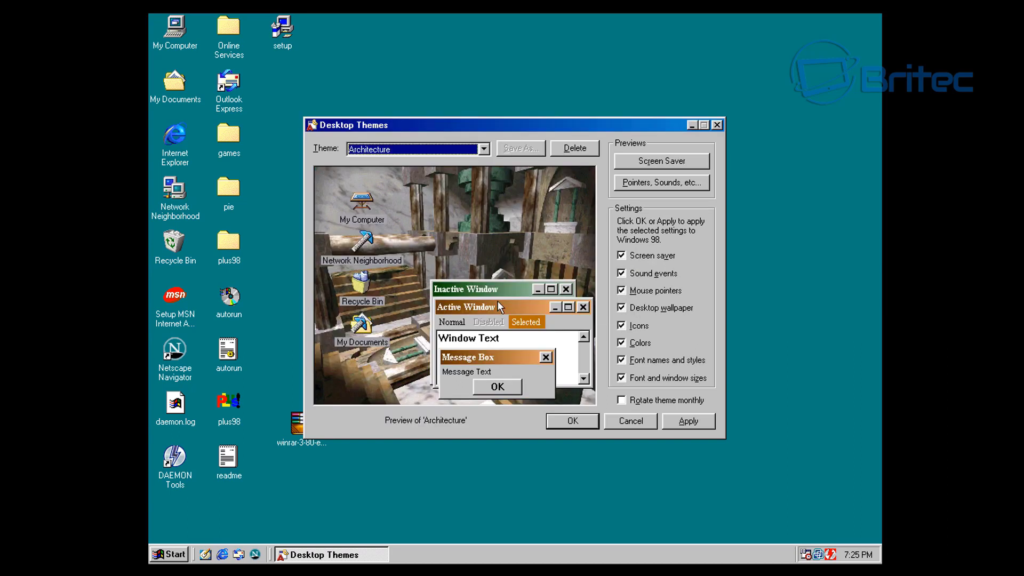
click(483, 148)
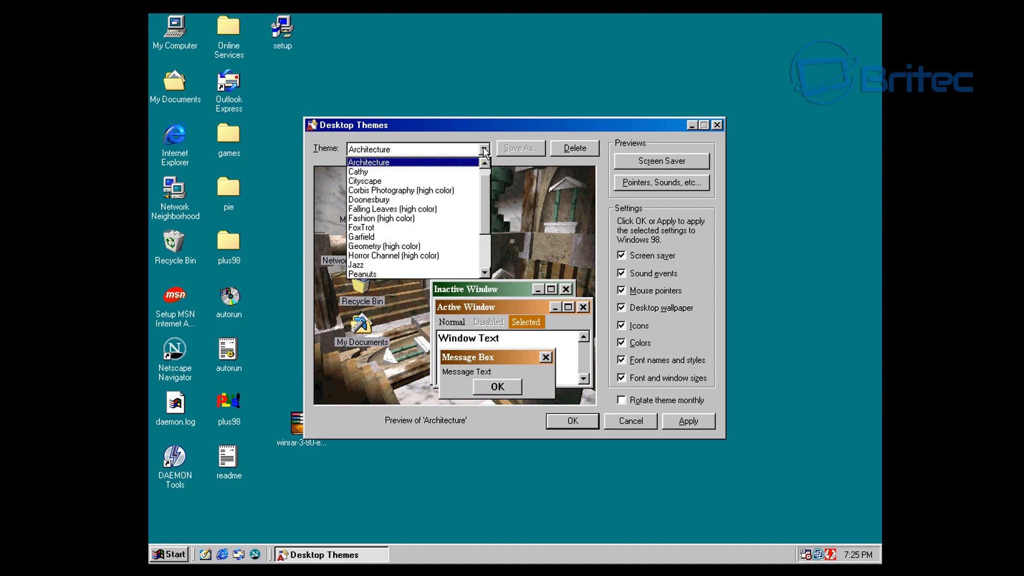
click(433, 172)
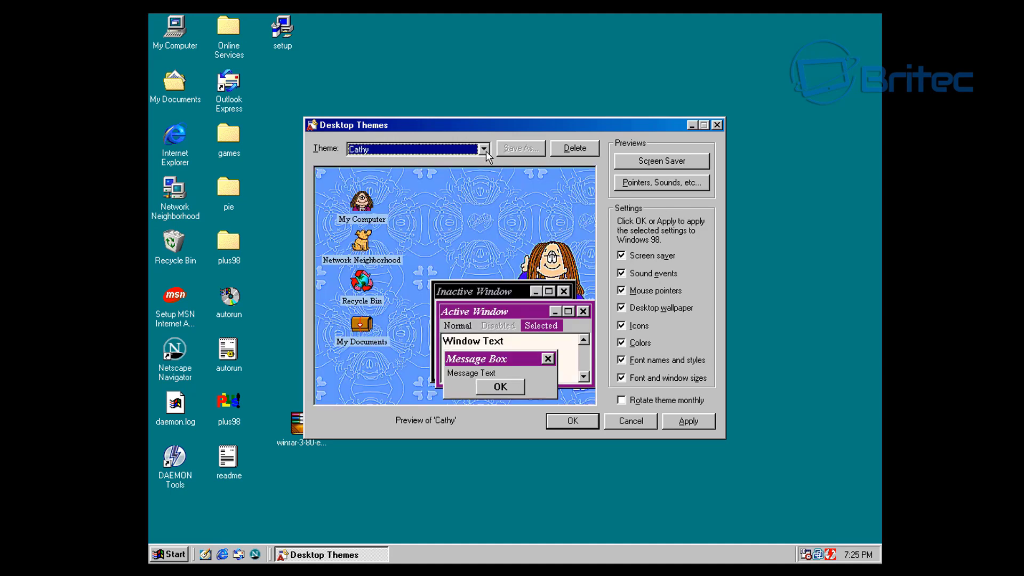
click(484, 150)
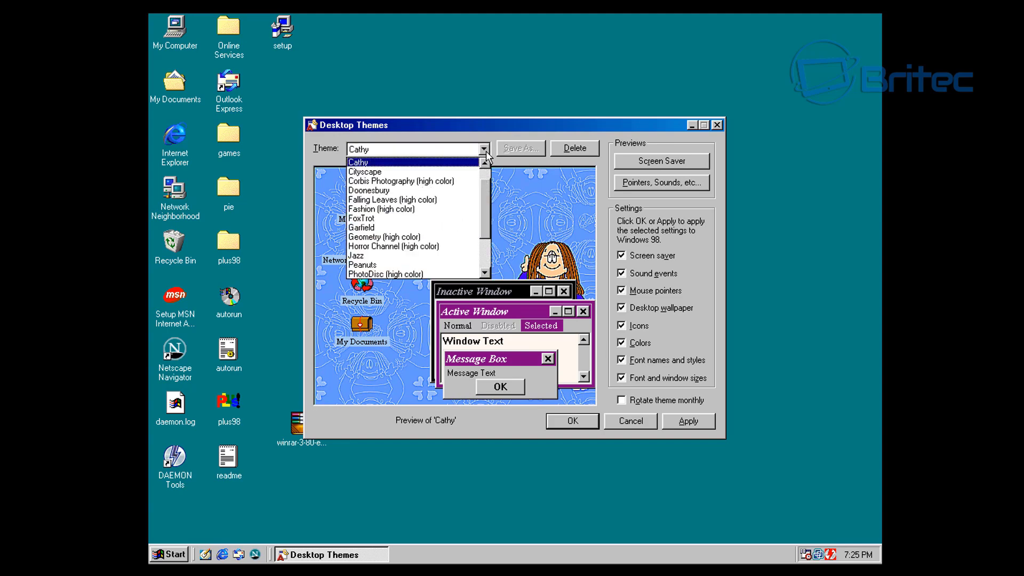
click(435, 173)
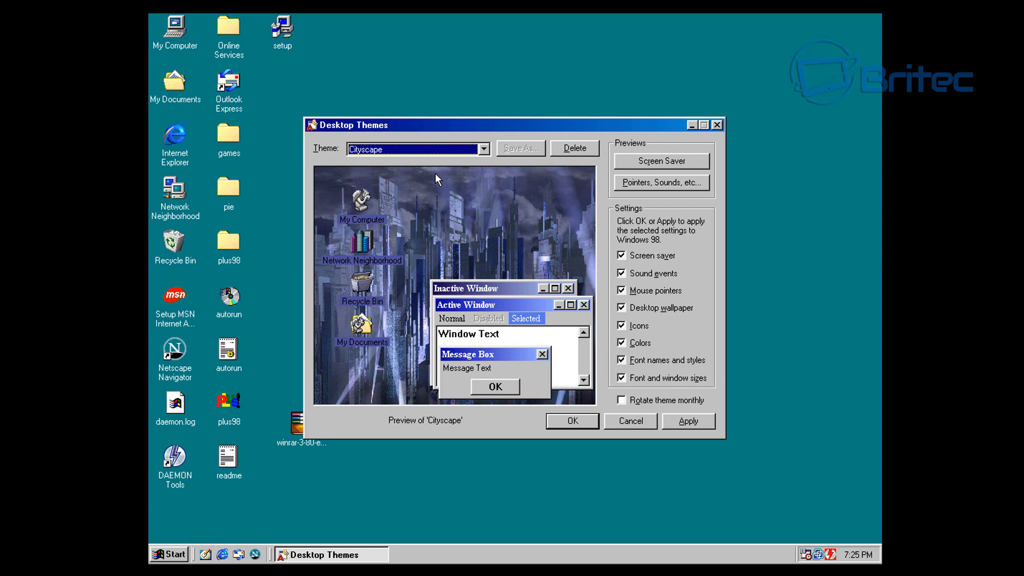
click(484, 149)
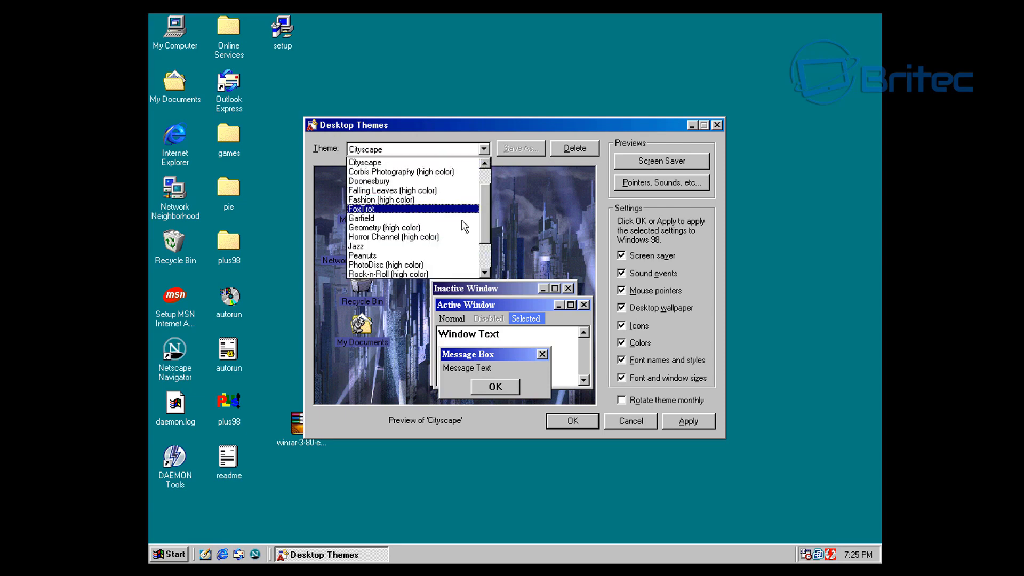
click(413, 172)
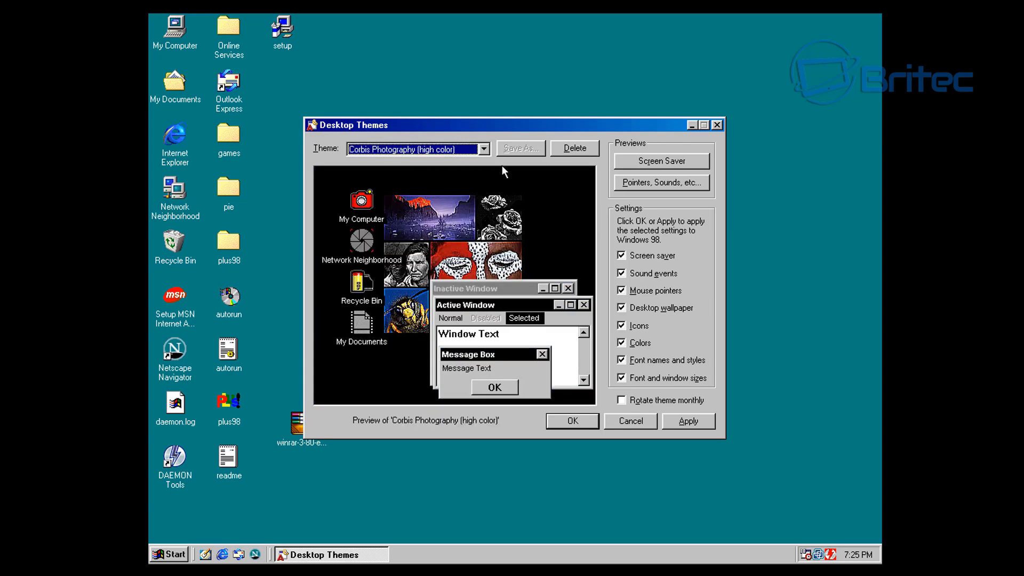
click(484, 152)
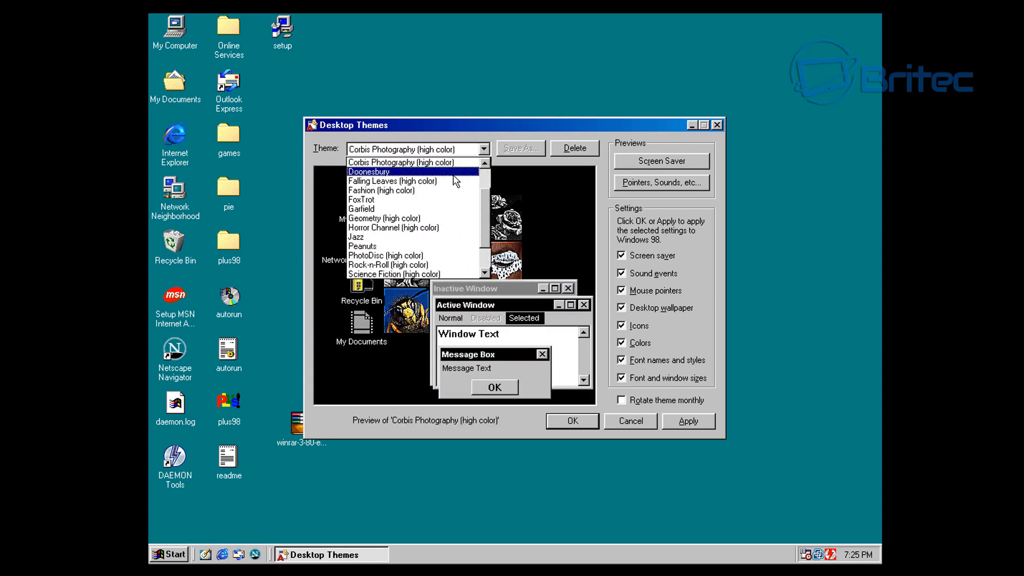
key(Up)
key(Return)
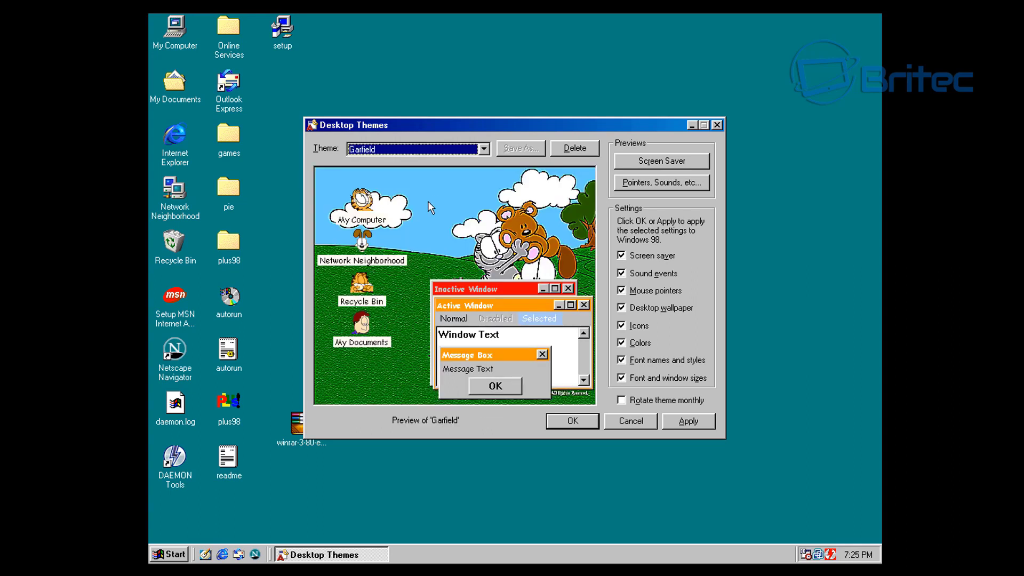
Preview the World Traveler, Windows 98, Rock-n-Roll, Horror Channel and Science Fiction high color desktop themes
click(483, 149)
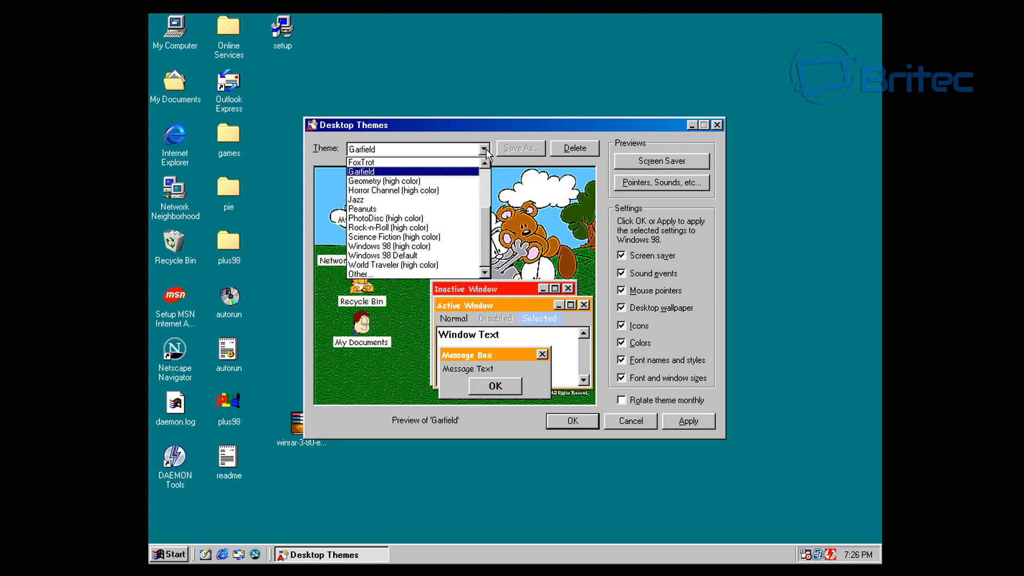
click(441, 266)
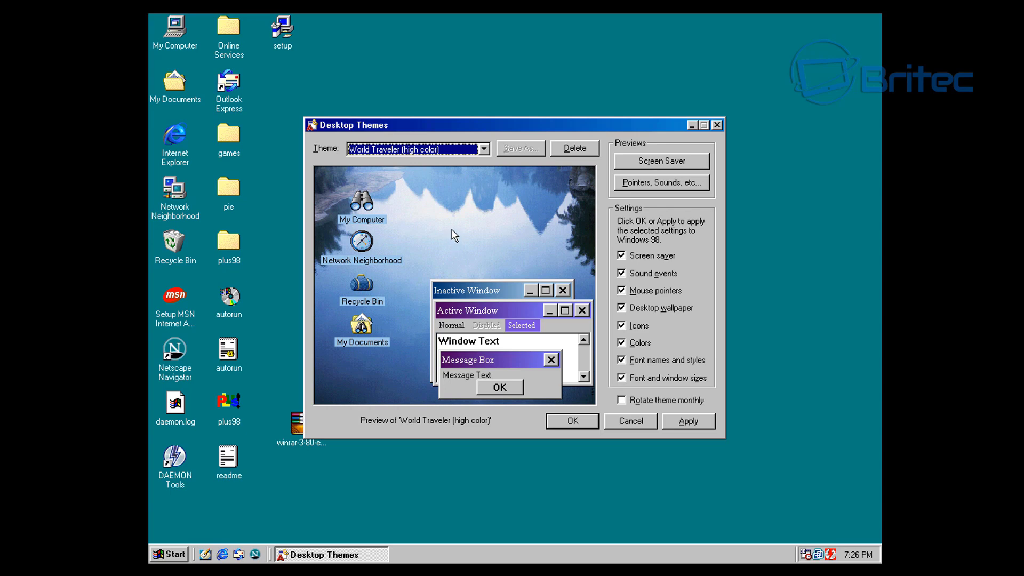
click(476, 150)
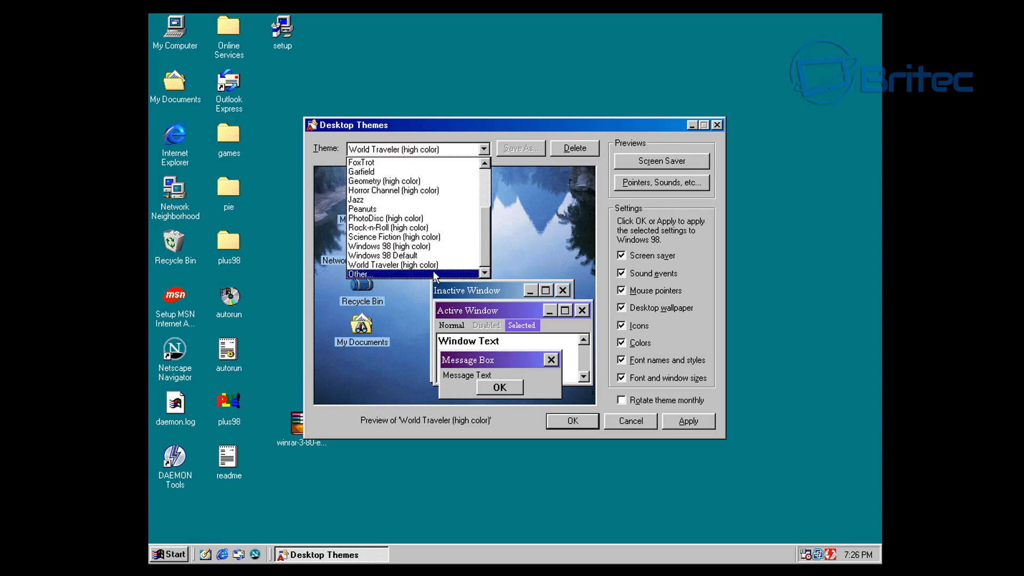
click(434, 246)
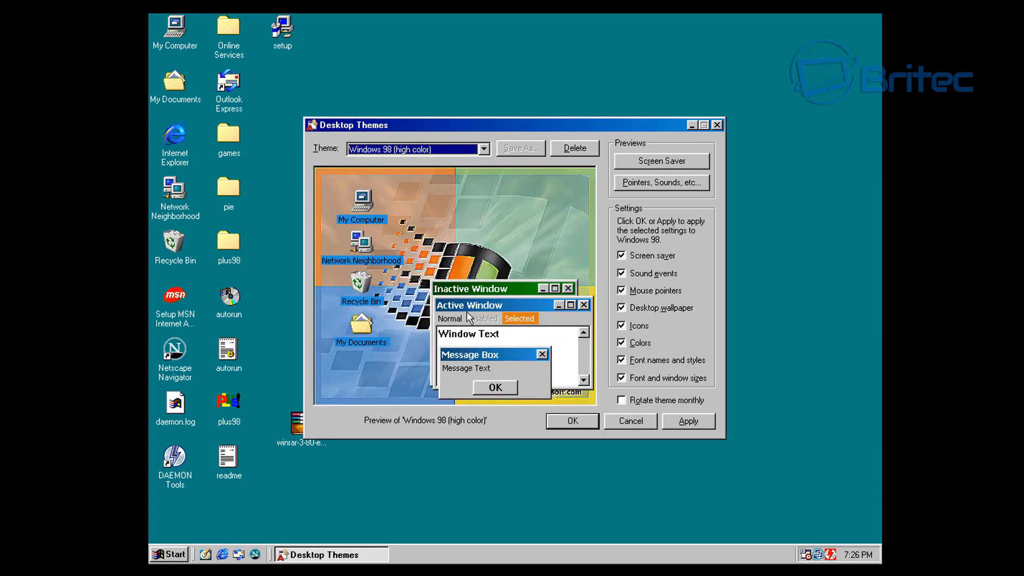
click(485, 150)
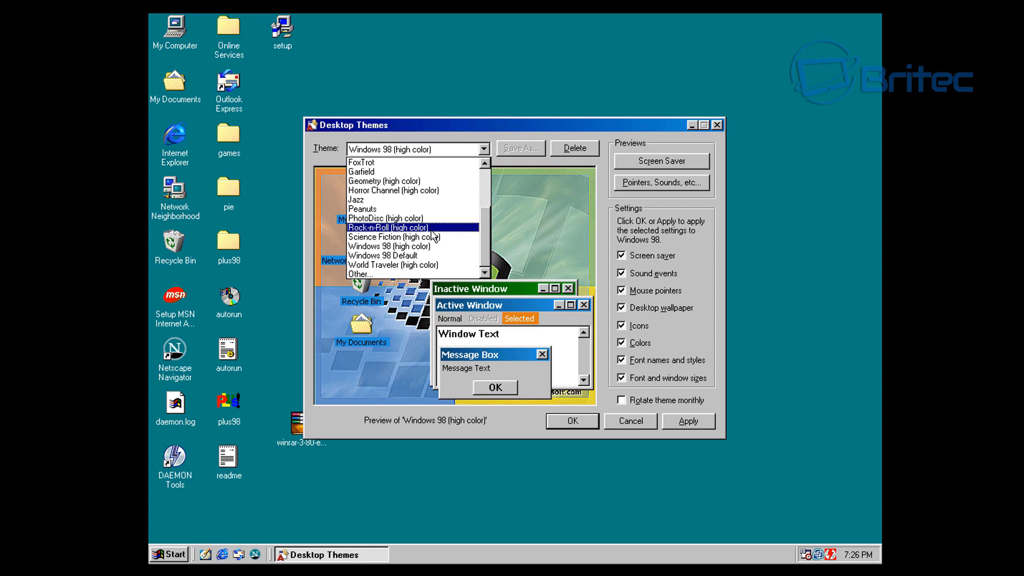
click(433, 230)
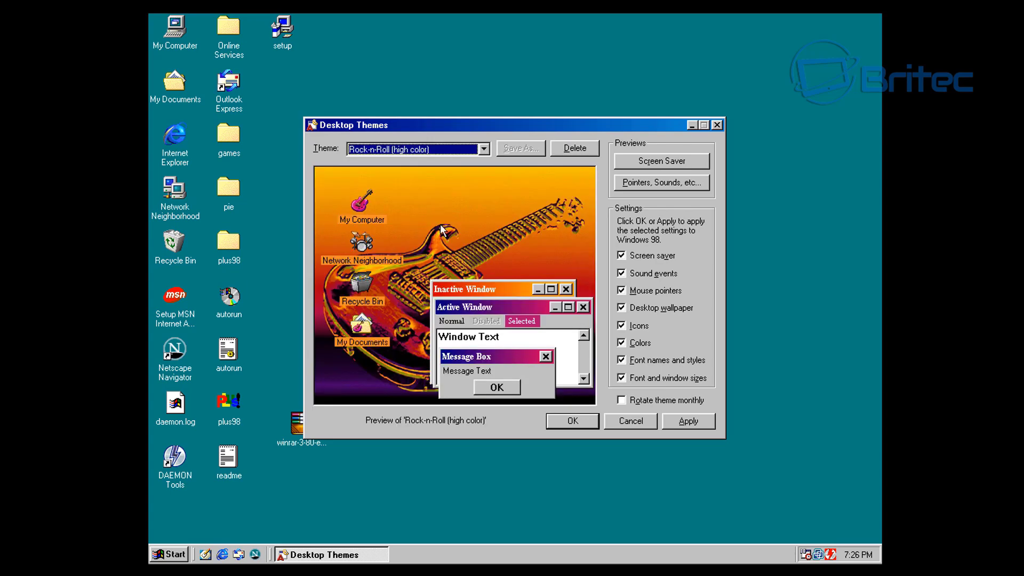
click(488, 148)
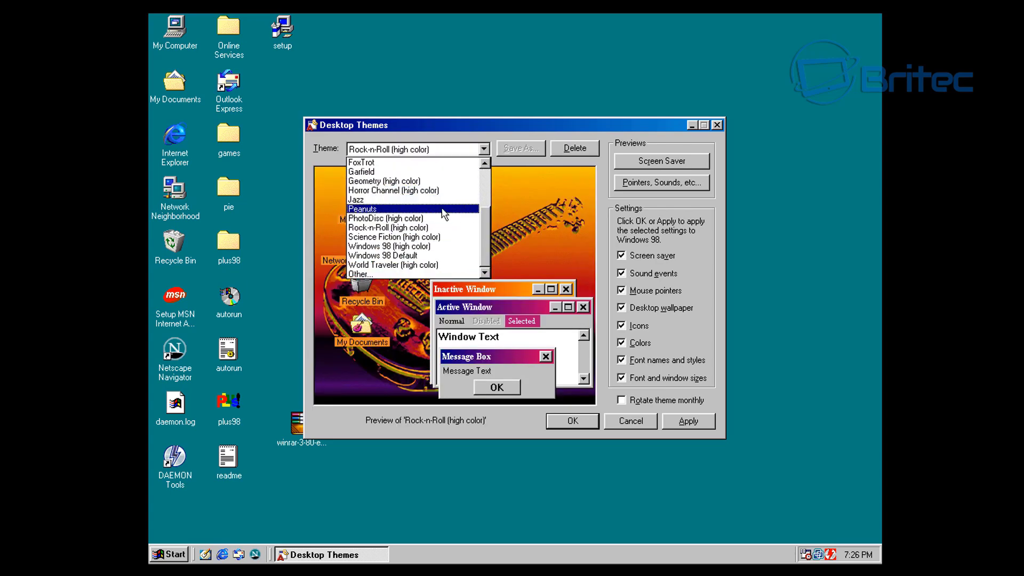
click(445, 199)
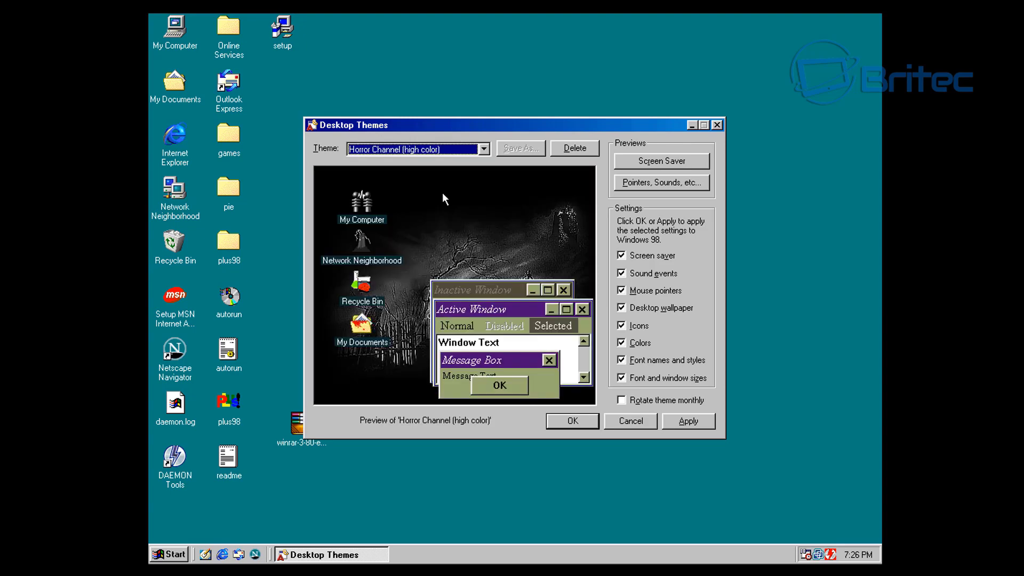
click(483, 149)
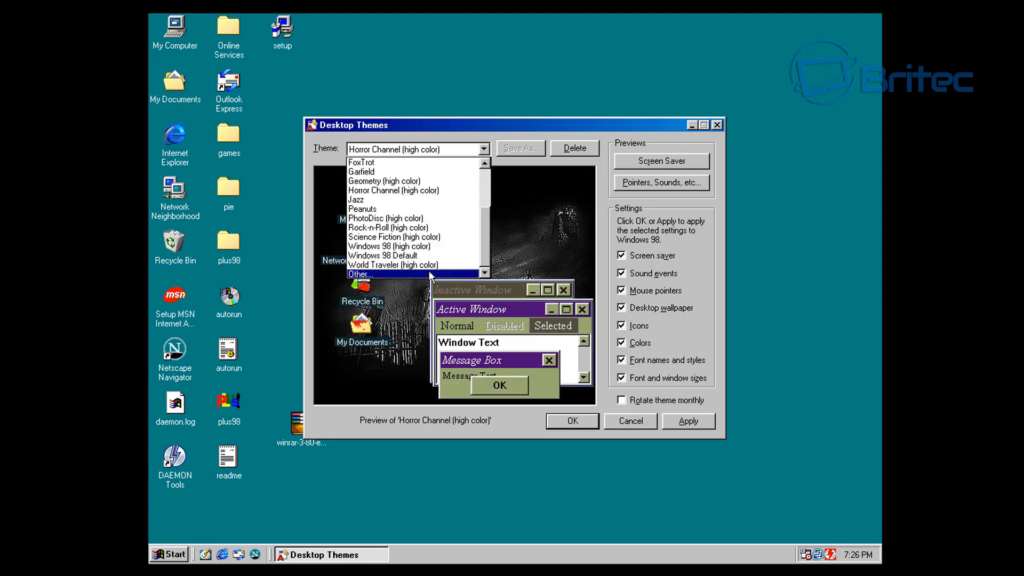
click(416, 237)
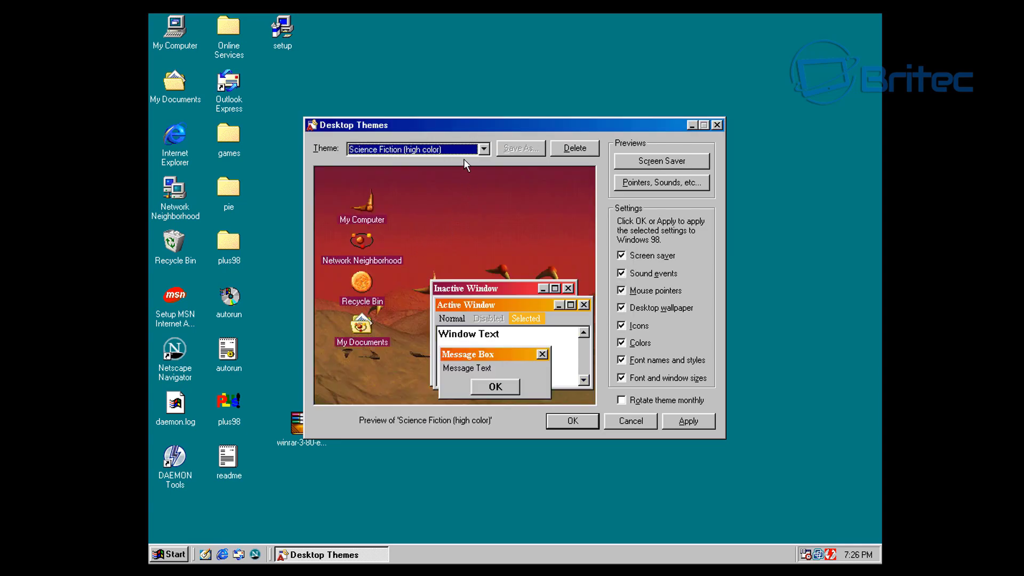
Apply the Peanuts desktop theme with all its settings enabled and close Desktop Themes
click(483, 149)
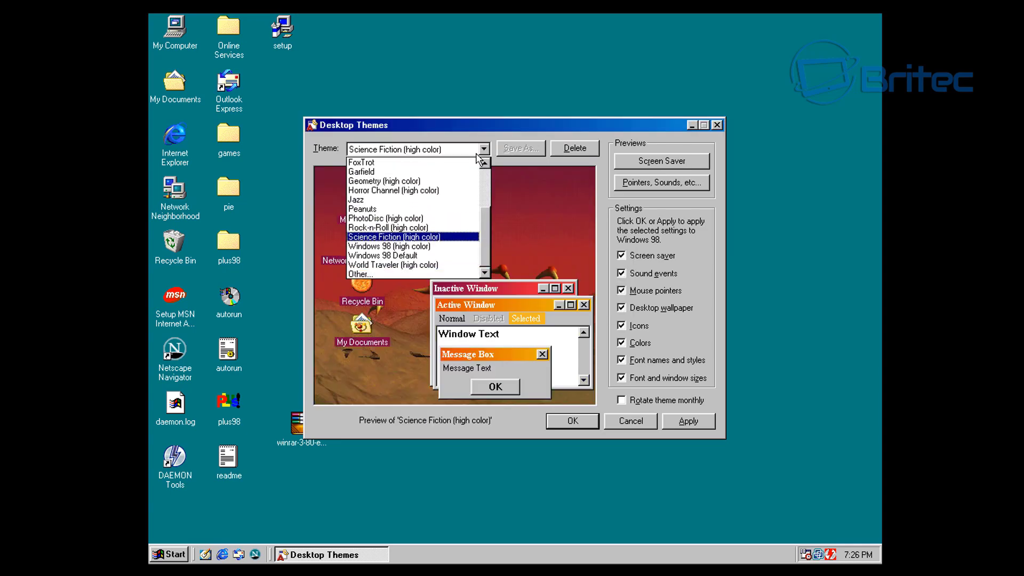
click(429, 209)
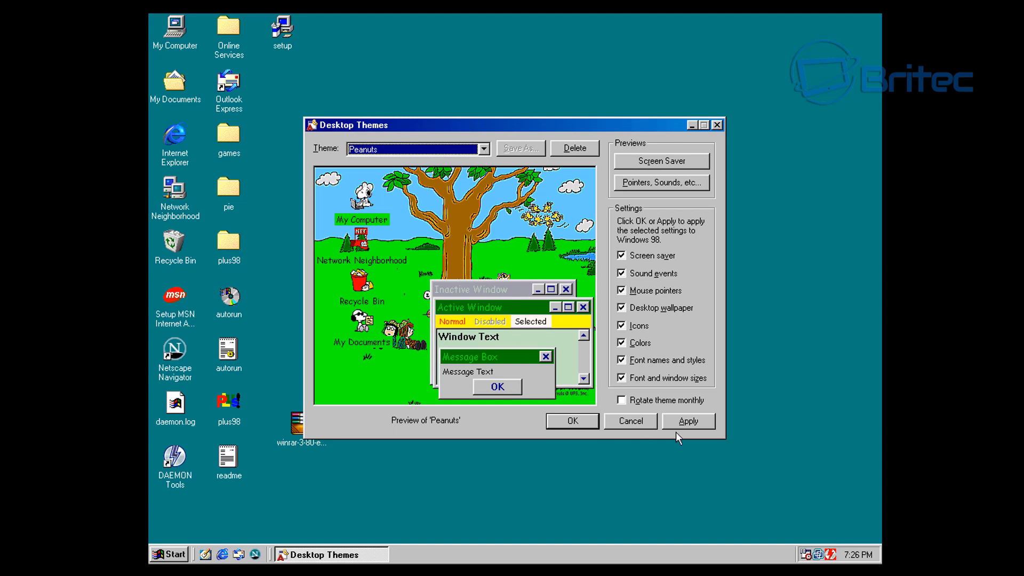
click(693, 422)
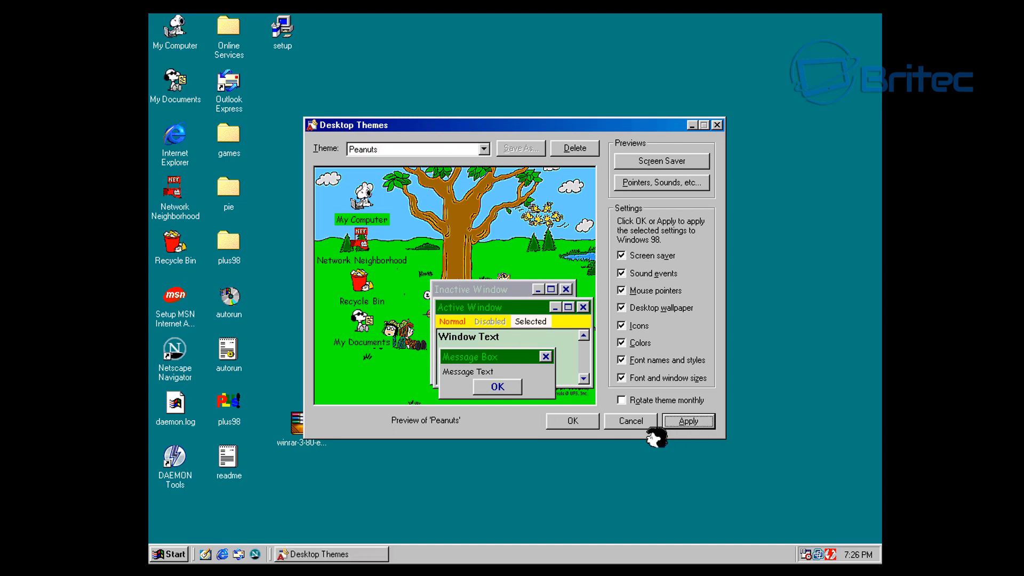
click(570, 422)
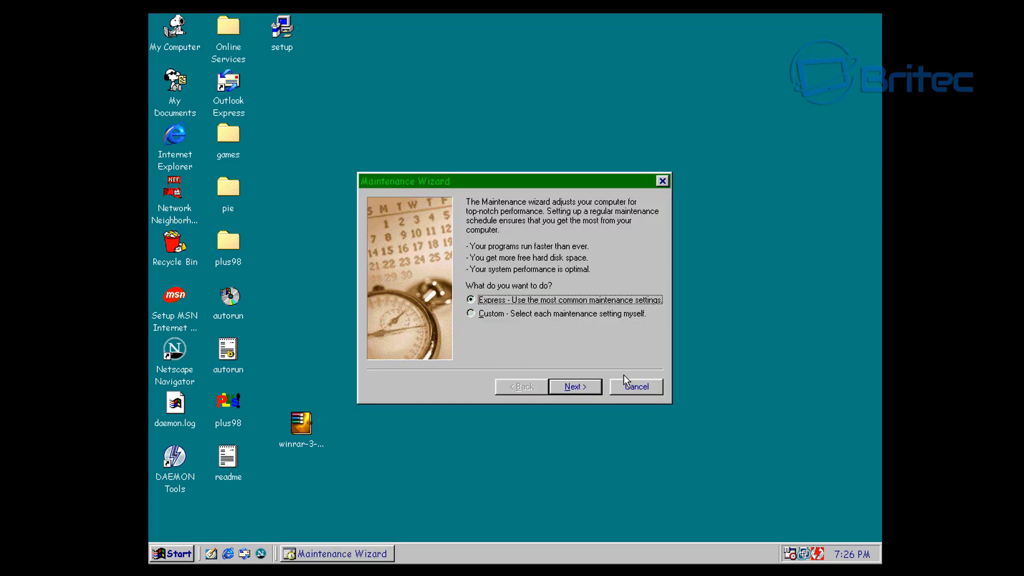
Finish the Maintenance Wizard with the Express option and the Nights schedule from midnight to 3:00 AM
click(583, 394)
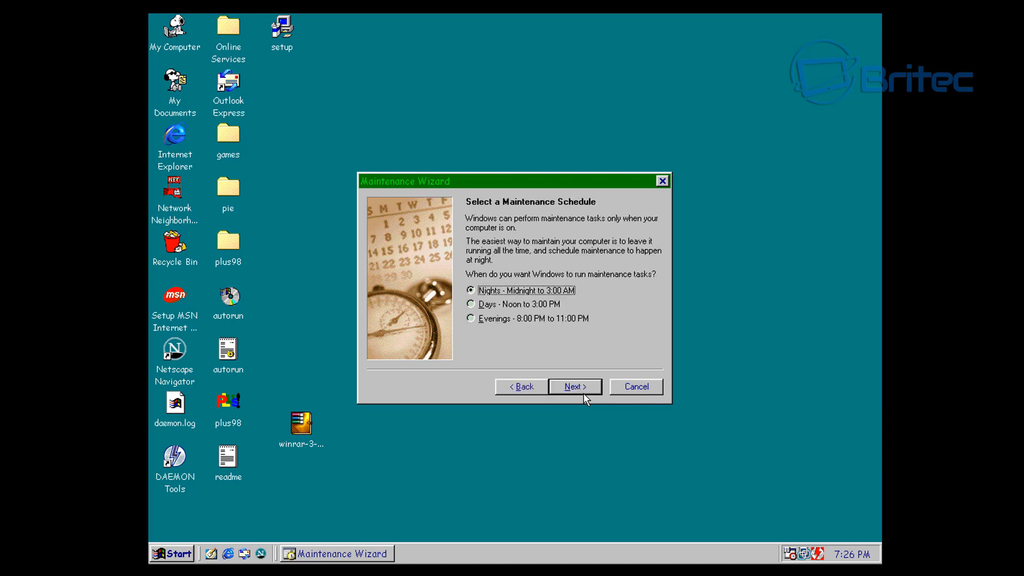
click(584, 389)
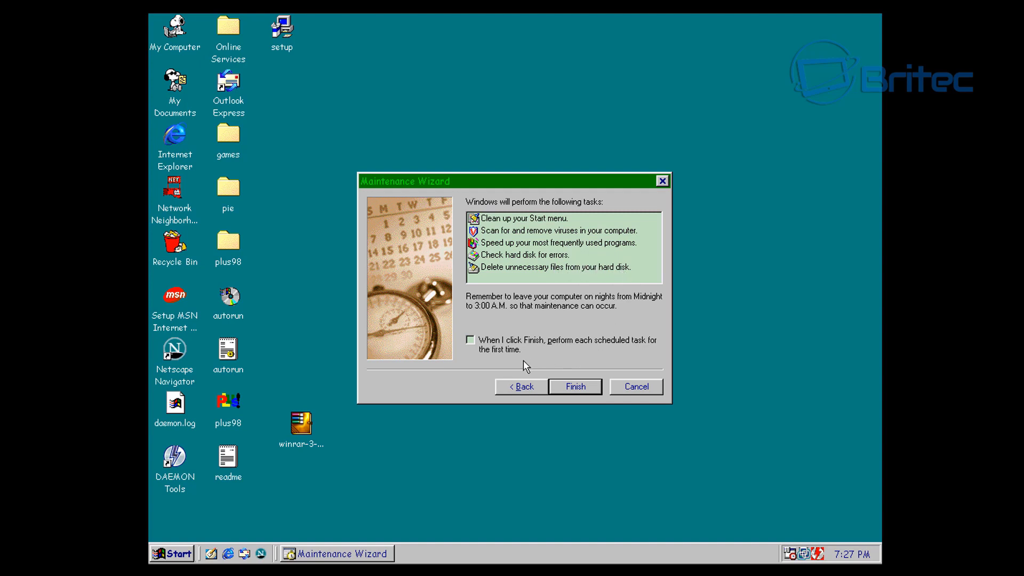
click(579, 387)
Restart Windows and log on to Microsoft Networking with the password left blank
click(482, 338)
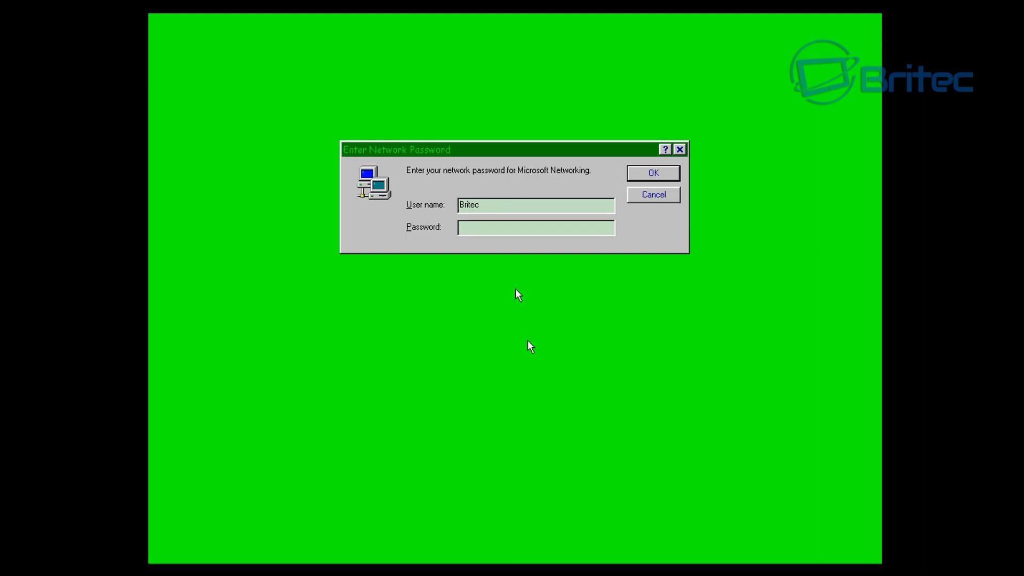
click(635, 177)
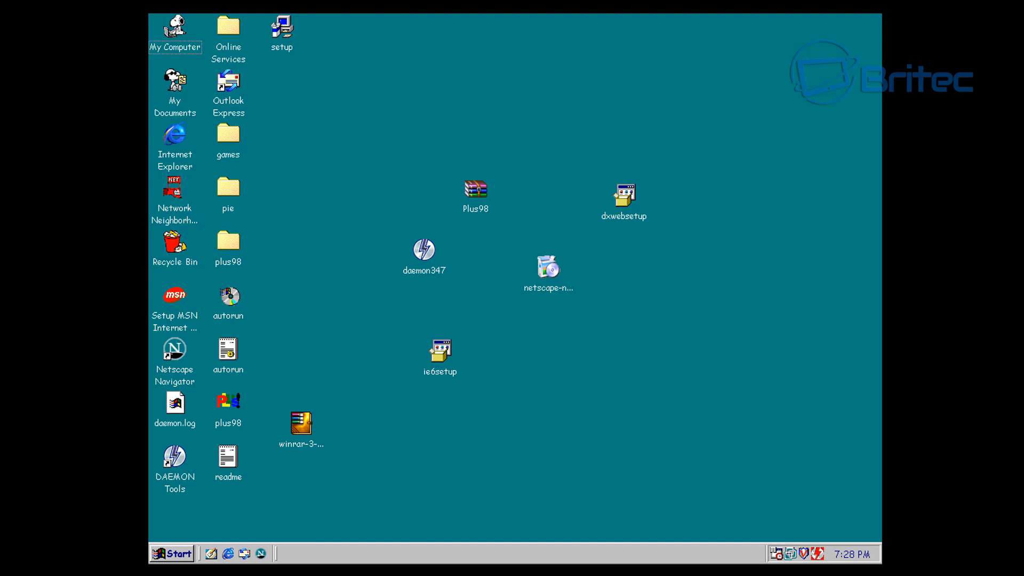
Open the desktop's display properties and look through the available wallpapers
right_click(542, 347)
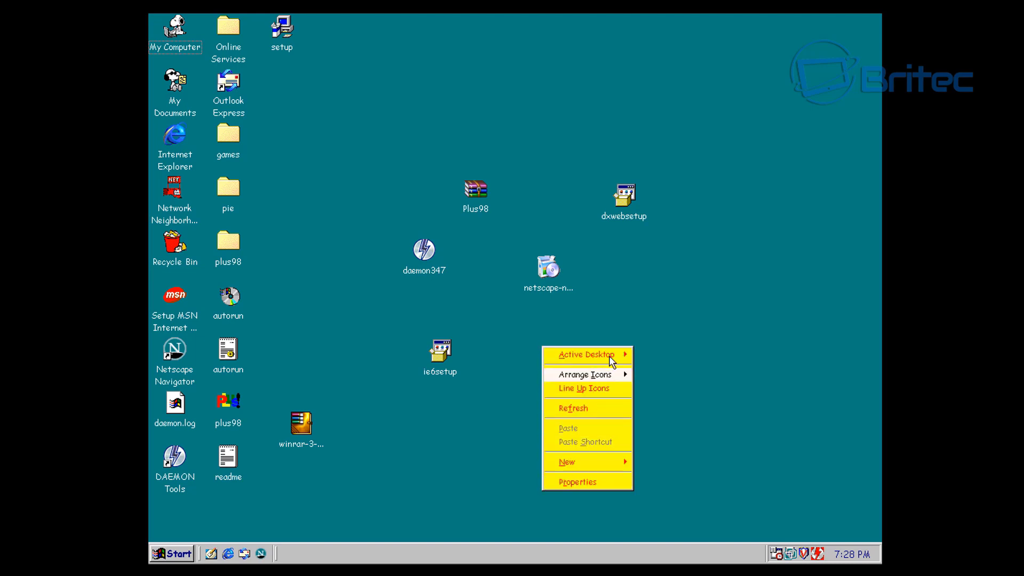
mouse_move(612, 358)
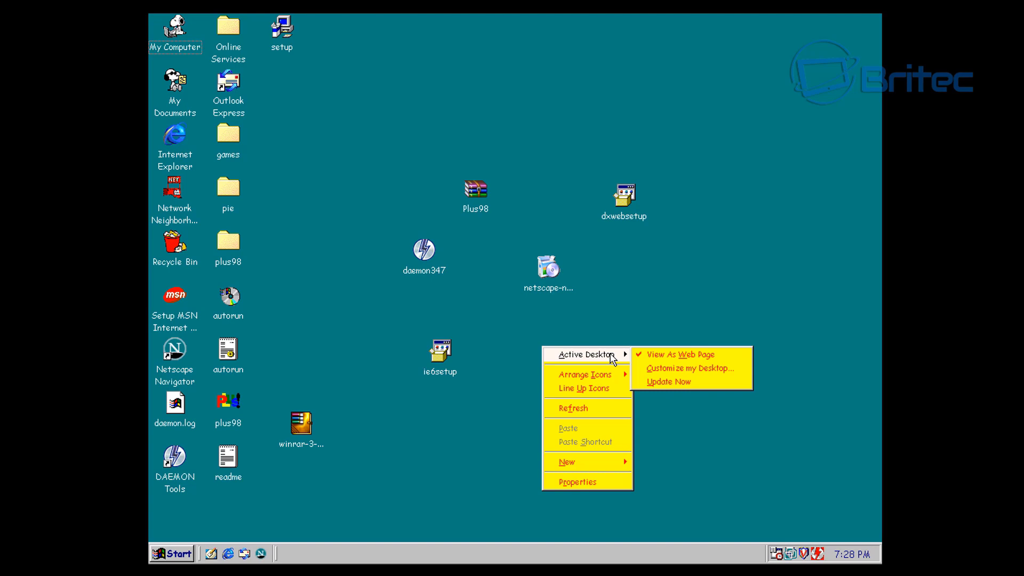
click(577, 482)
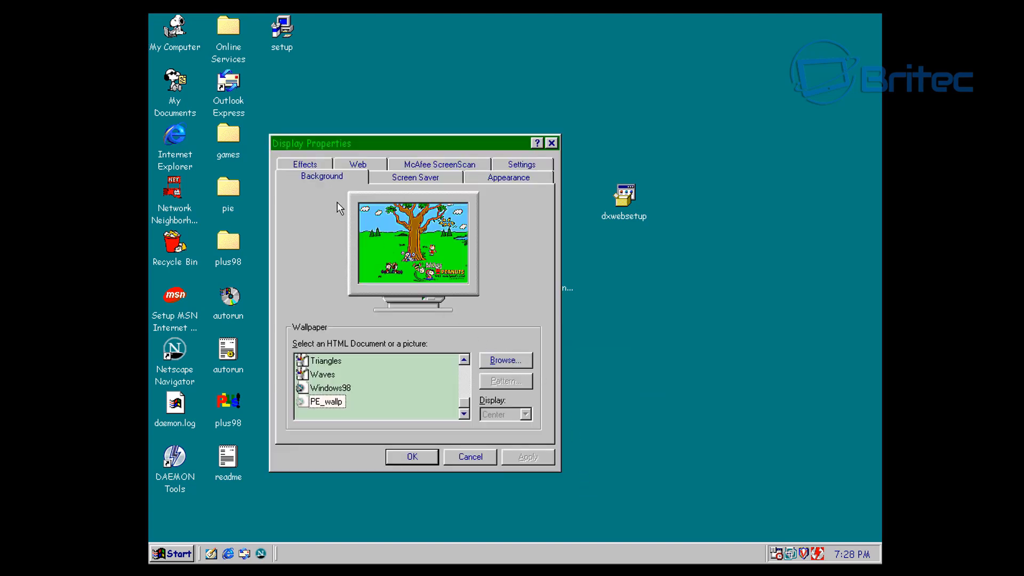
scroll(397, 412, up, 6)
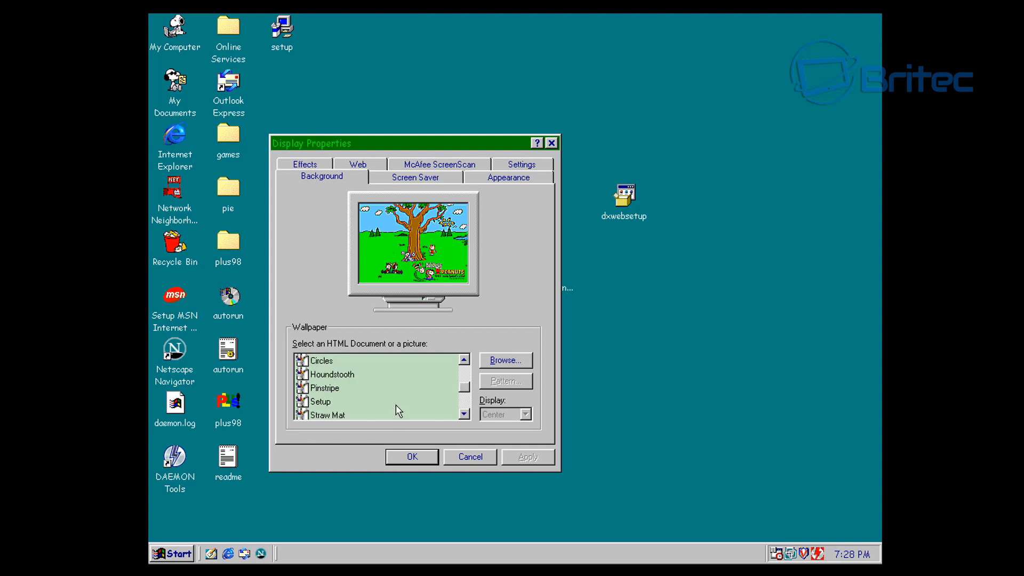
Select the World Traveler (high color) screen saver and preview it full screen
click(413, 177)
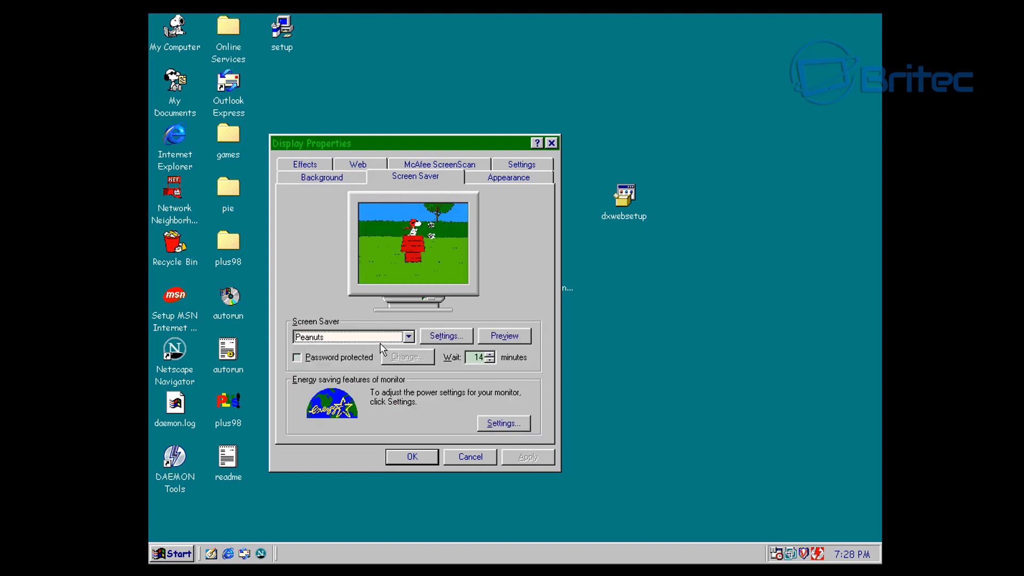
click(399, 340)
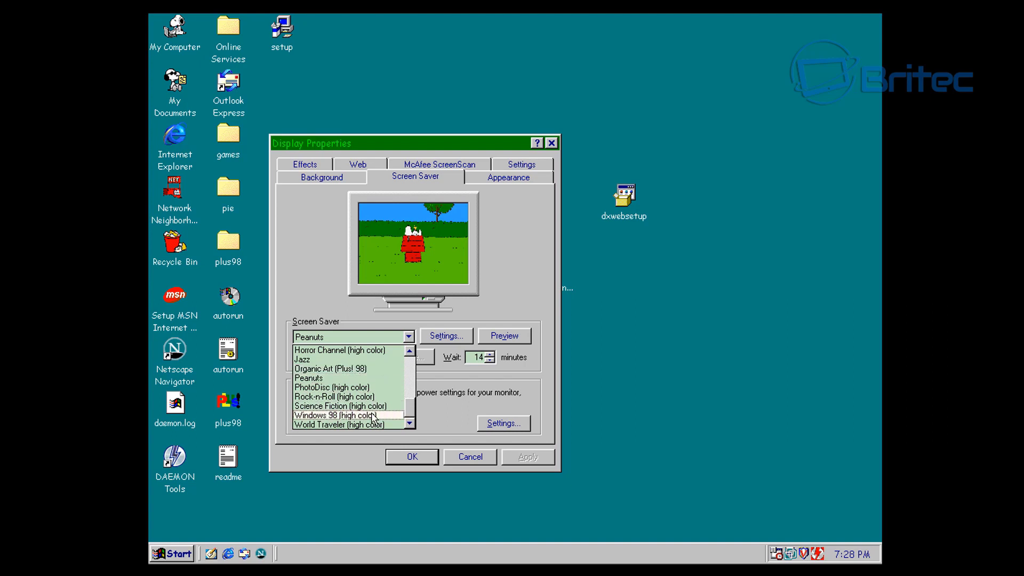
click(353, 425)
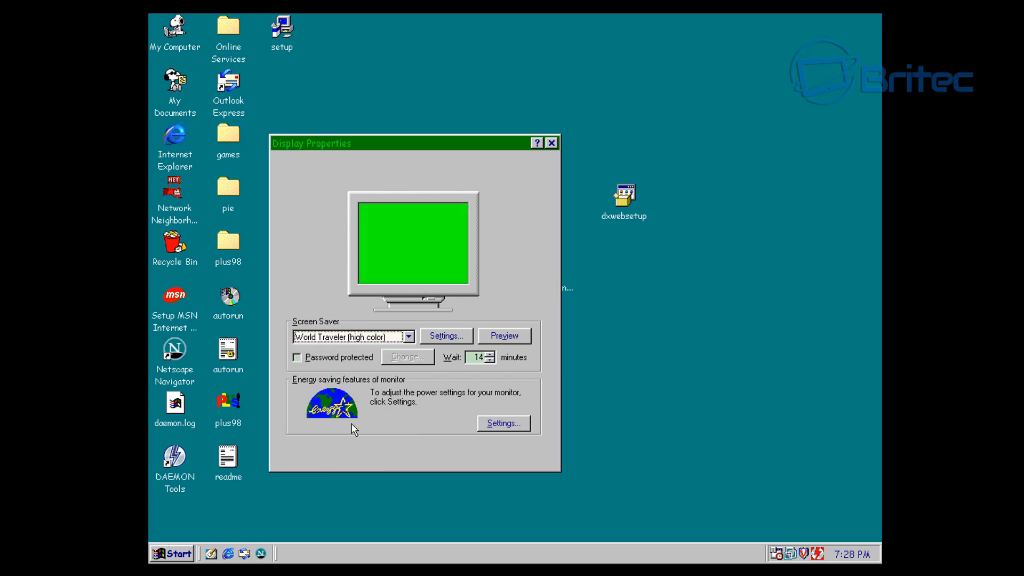
click(505, 341)
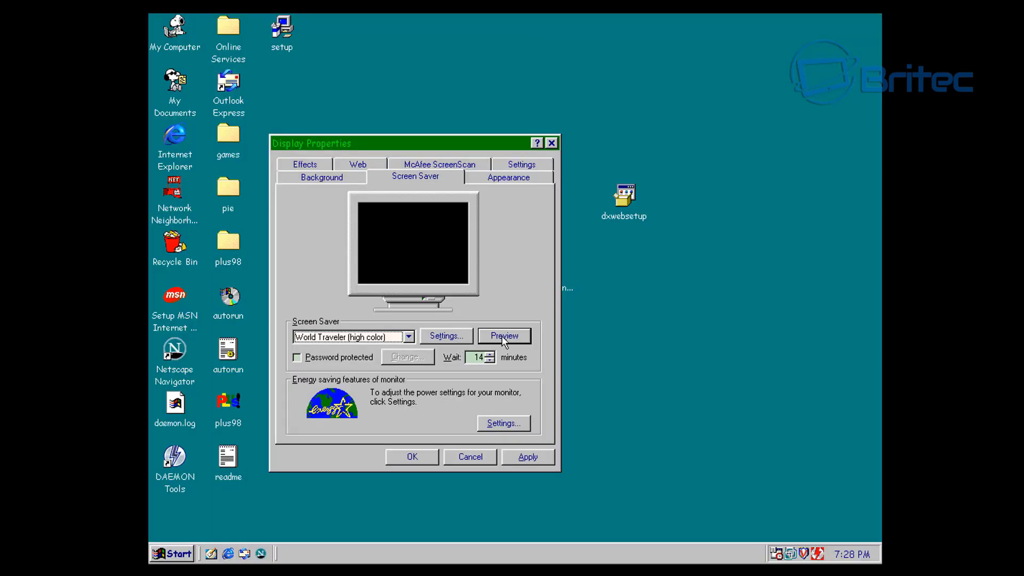
Examine the display's appearance scheme and the list of customizable window items, keeping Desktop selected
click(508, 178)
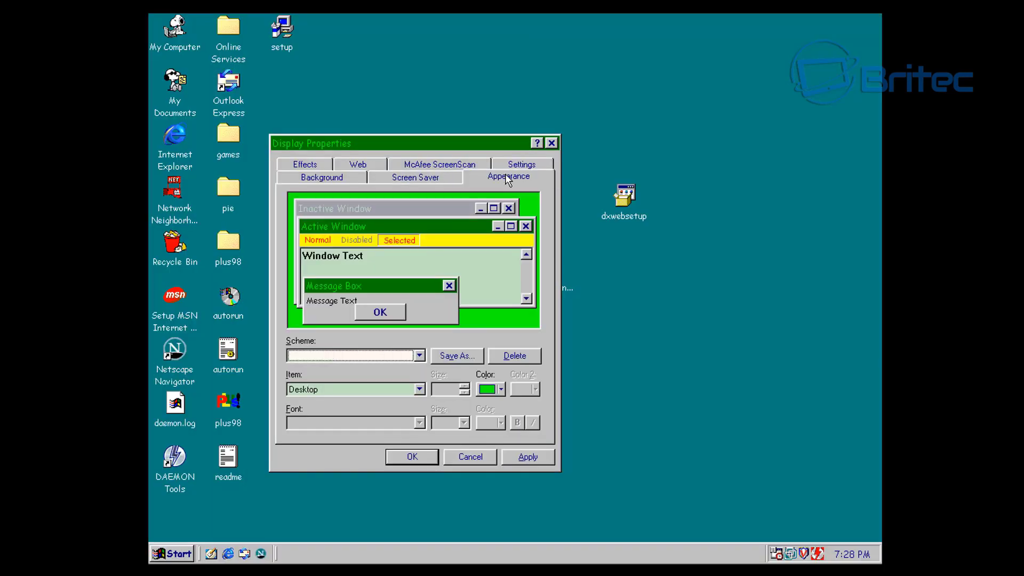
click(418, 391)
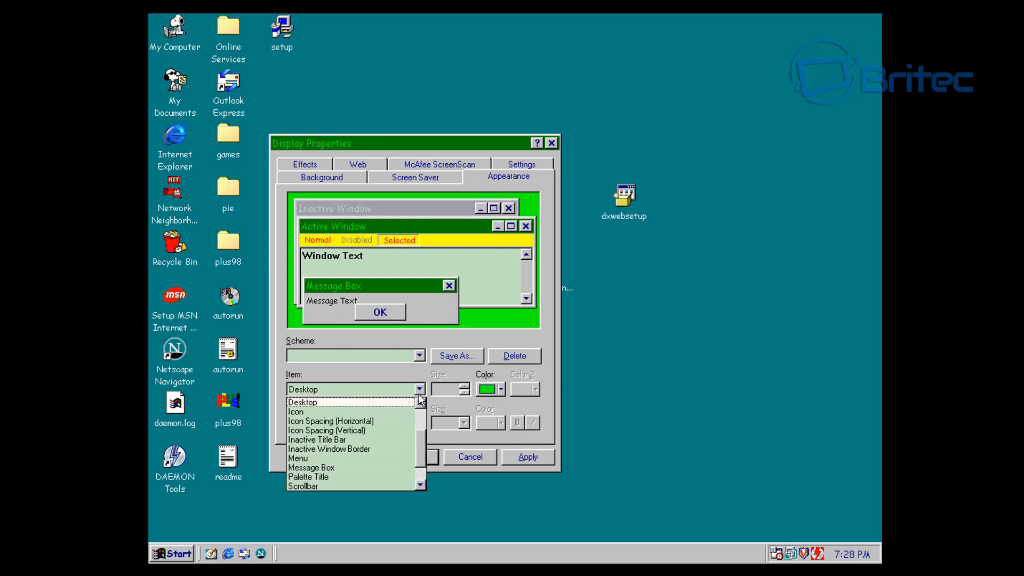
click(419, 396)
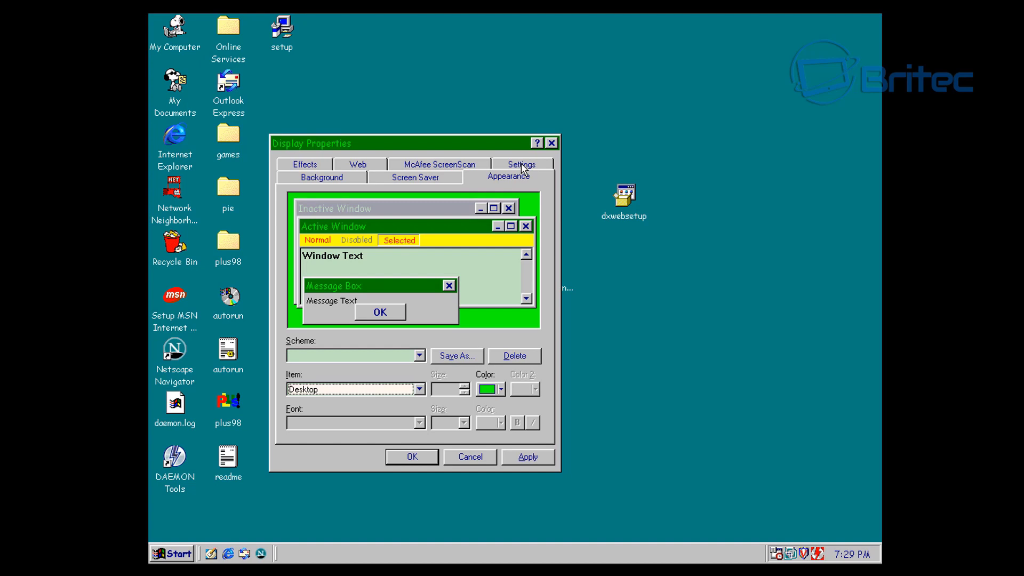
Try McAfee ScreenScan's option for scanning while in screen saver mode, turning it on and off again
click(447, 166)
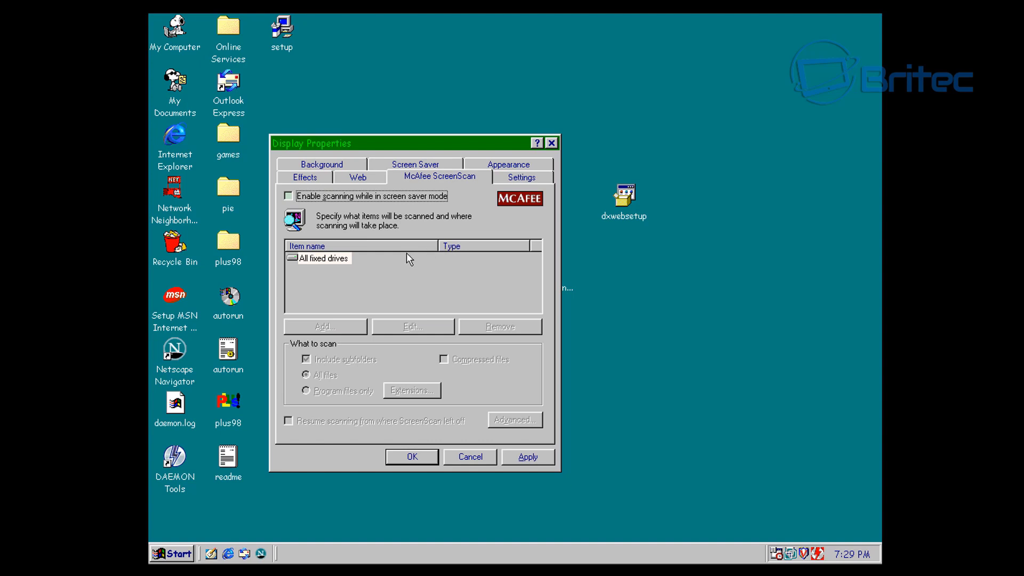
click(288, 196)
click(289, 196)
Examine the display's advanced settings for the VMware SVGA II adapter: general, adapter, monitor, performance and color management
click(529, 177)
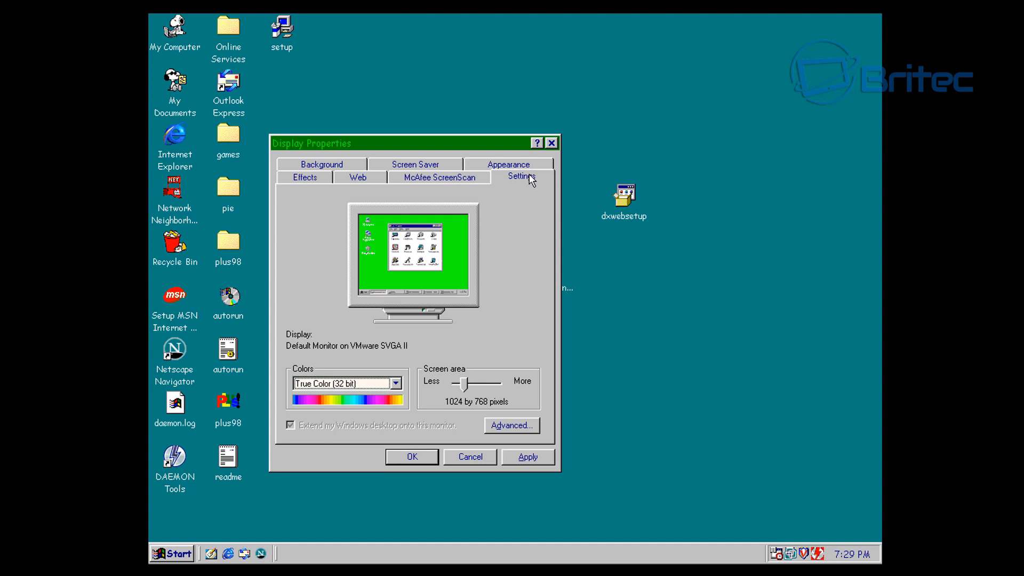
click(513, 426)
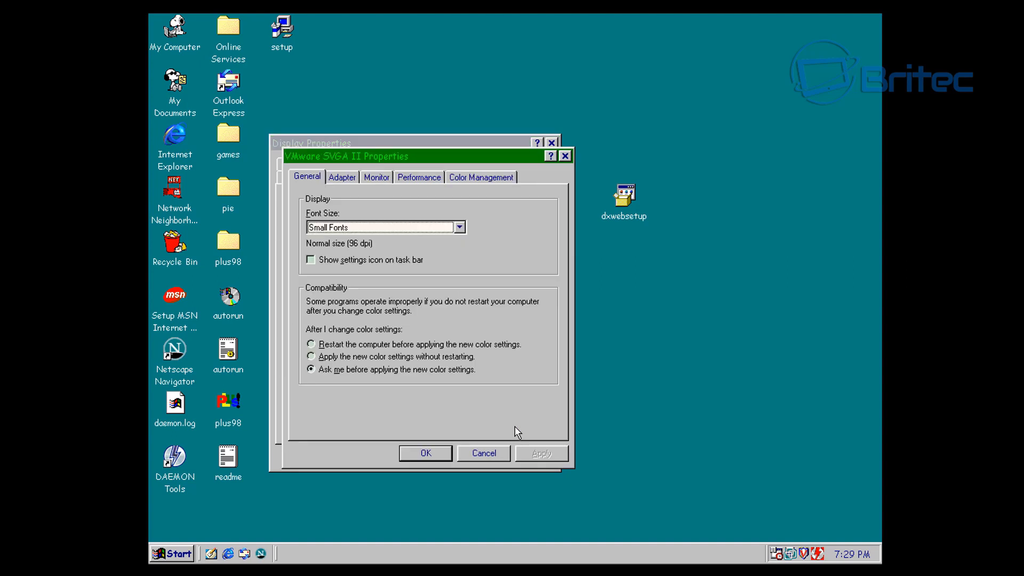
click(342, 178)
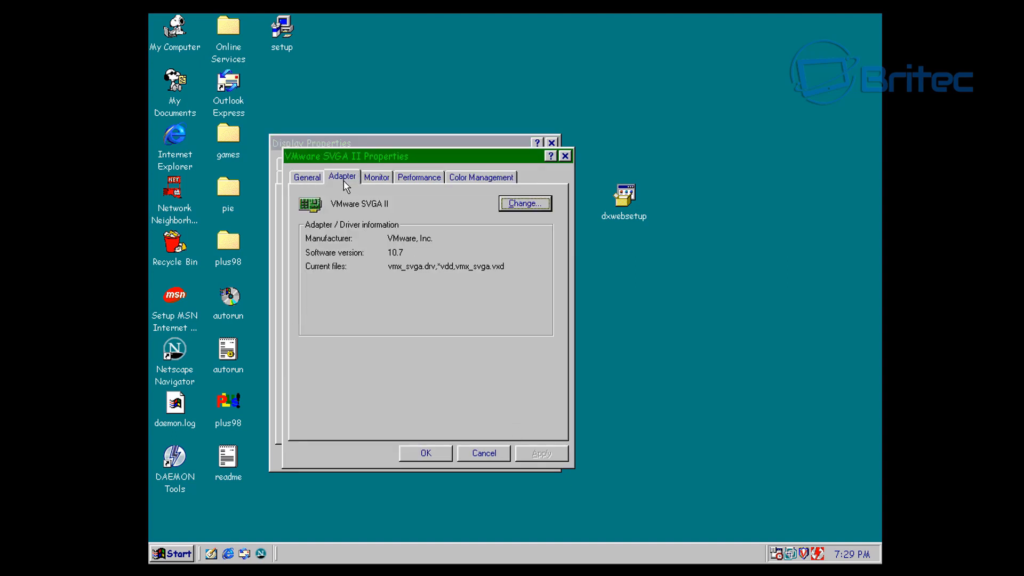
click(377, 180)
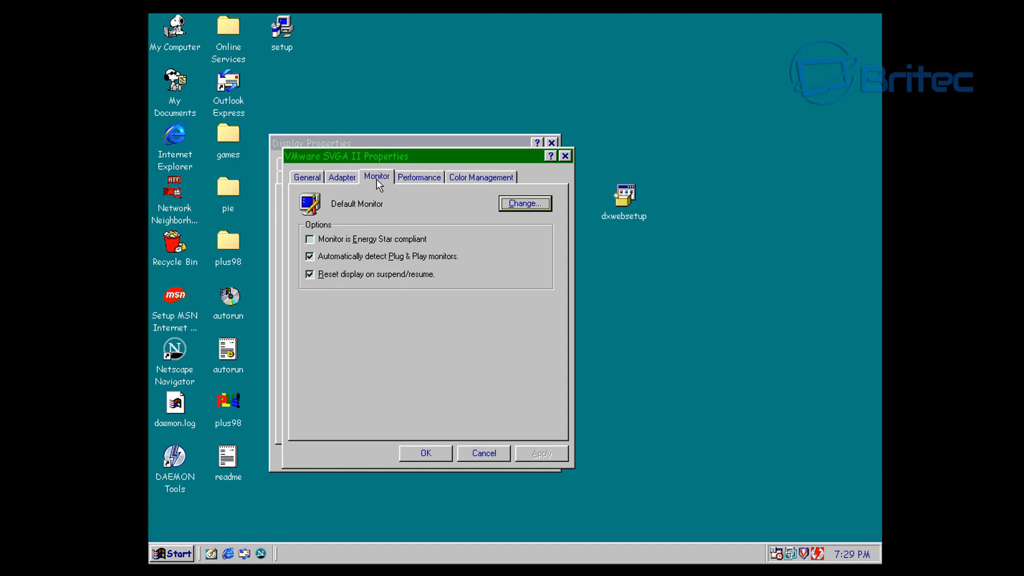
click(414, 179)
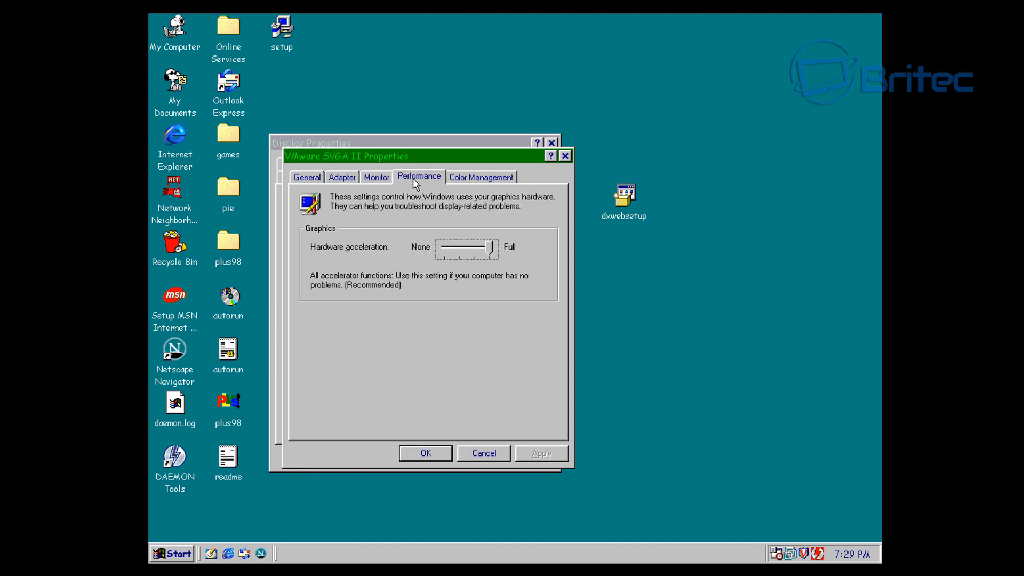
click(501, 179)
click(564, 157)
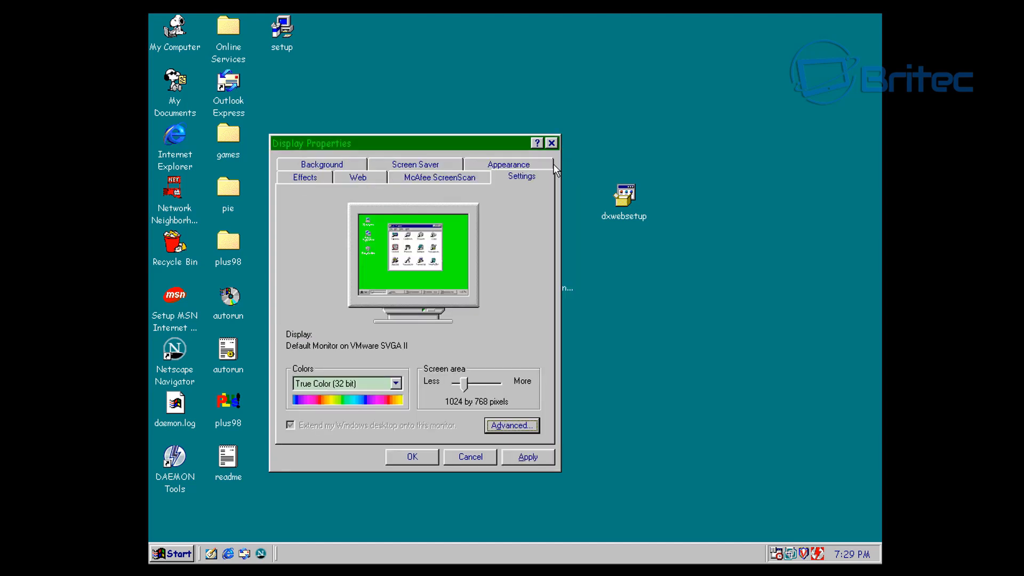
Review the display's appearance, wallpaper and desktop icon effects settings, and leave the display properties without changing anything
click(500, 166)
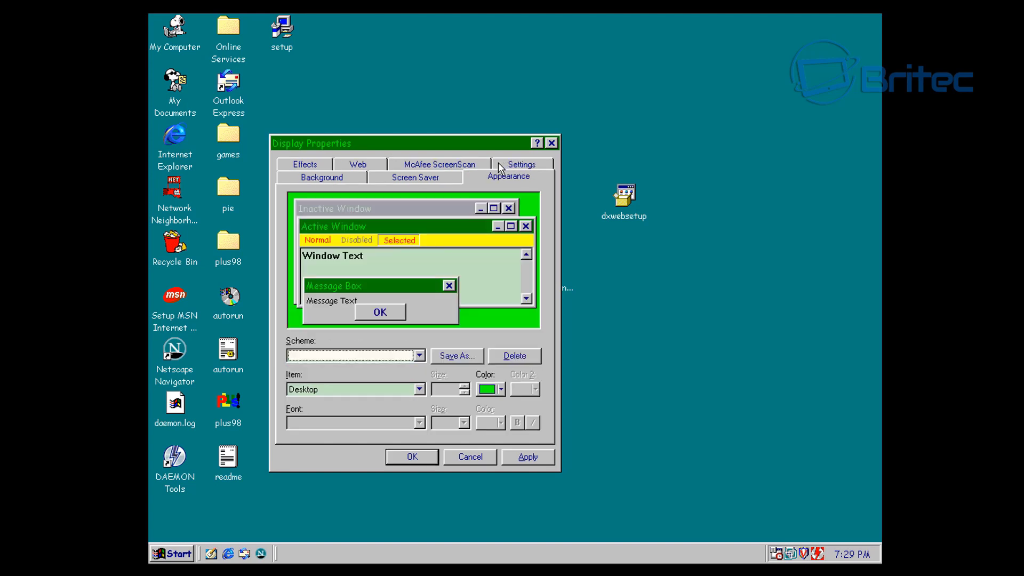
click(329, 179)
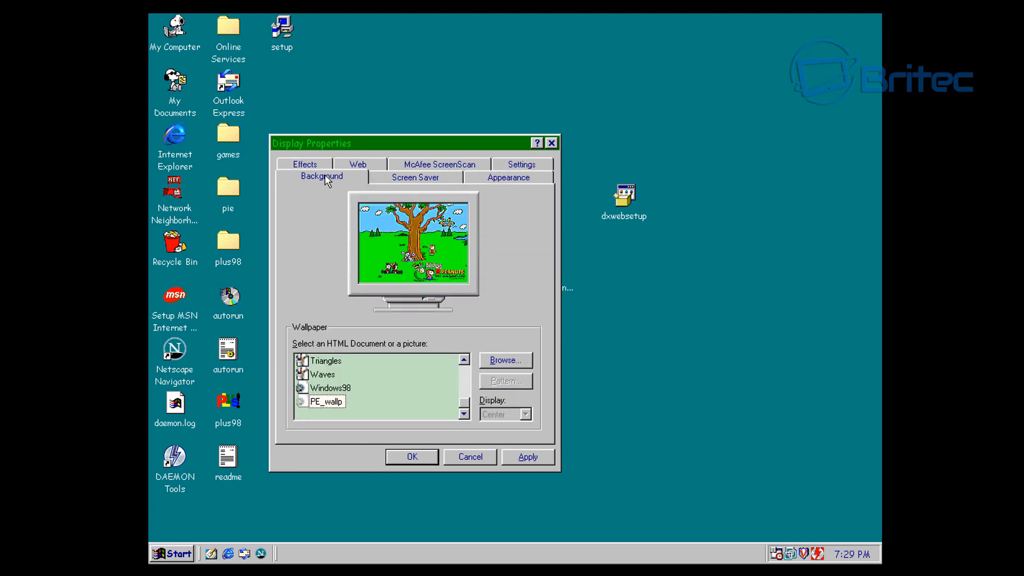
click(321, 167)
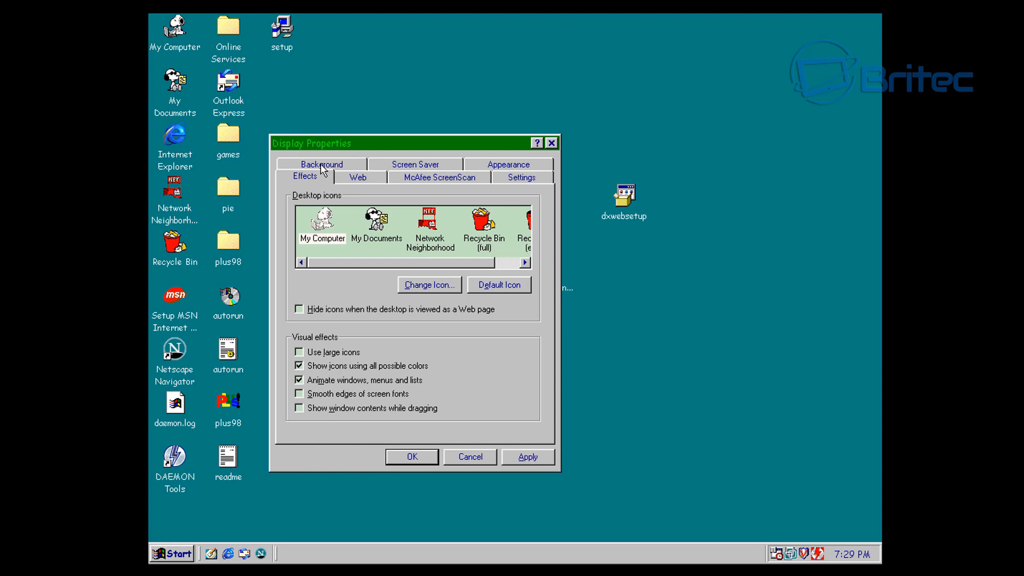
drag(332, 267, 361, 271)
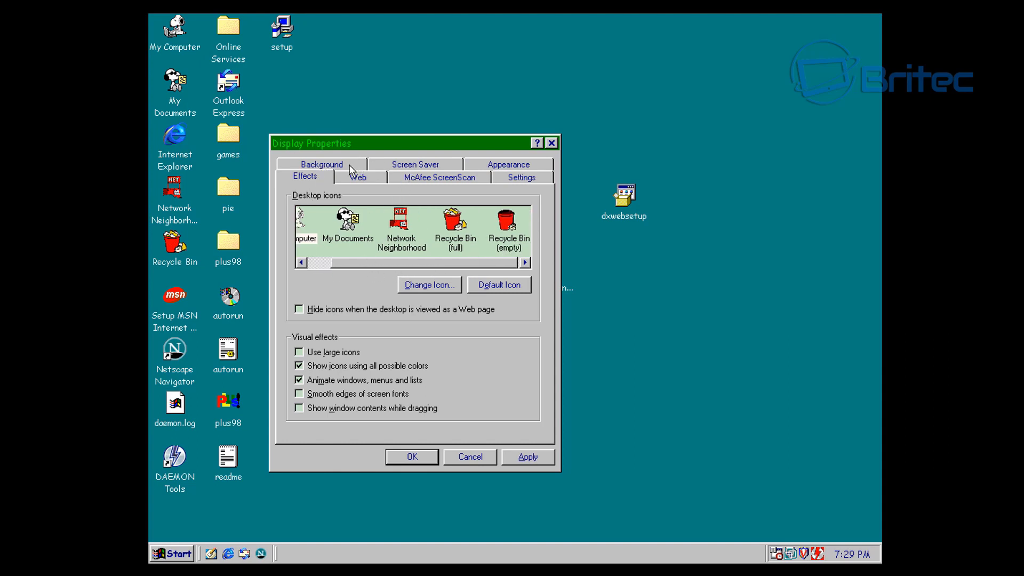
click(472, 458)
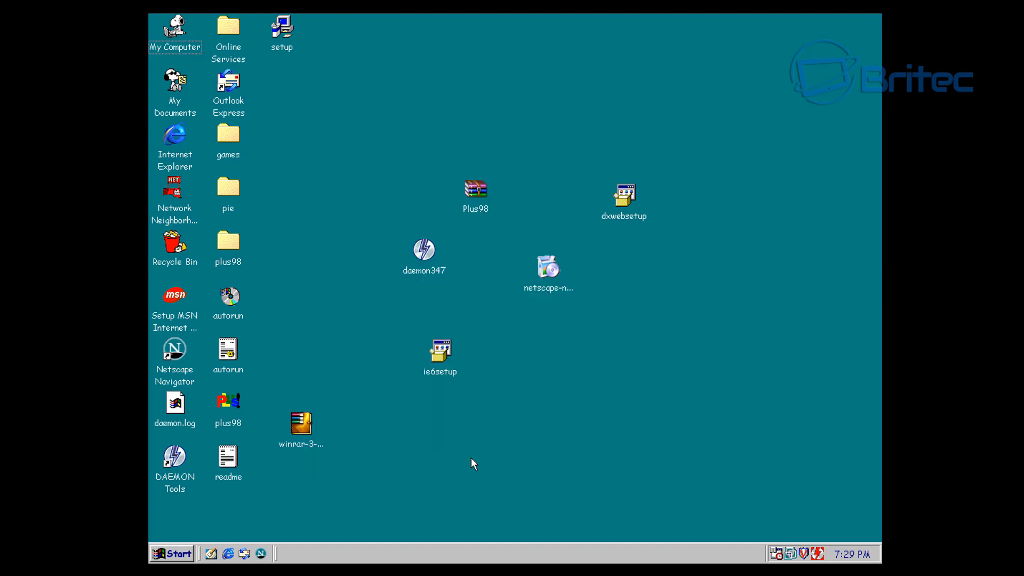
click(169, 552)
mouse_move(246, 350)
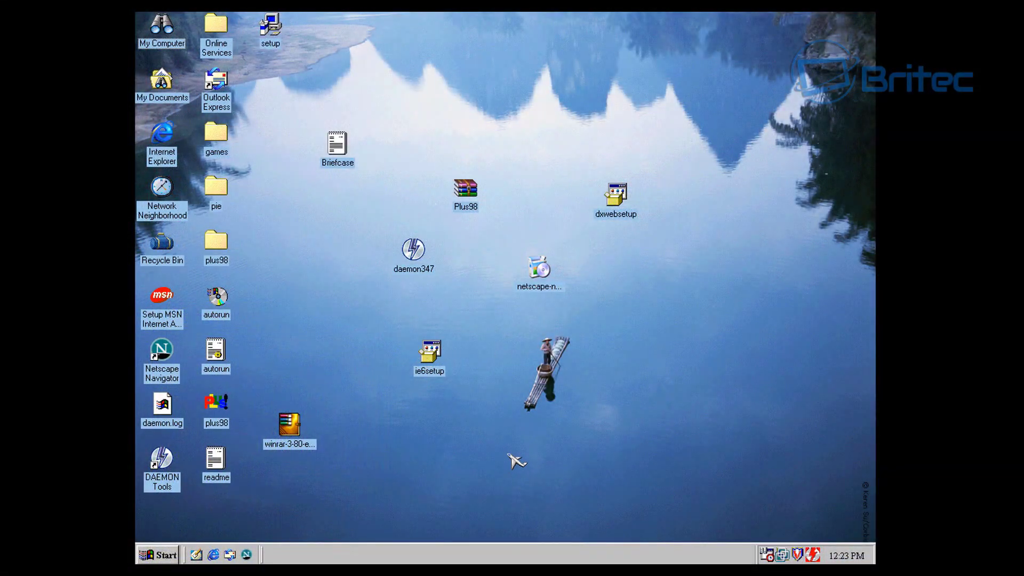
Open the McAfee VShield configuration and examine its detection options and the possible actions when a virus is found
double_click(798, 555)
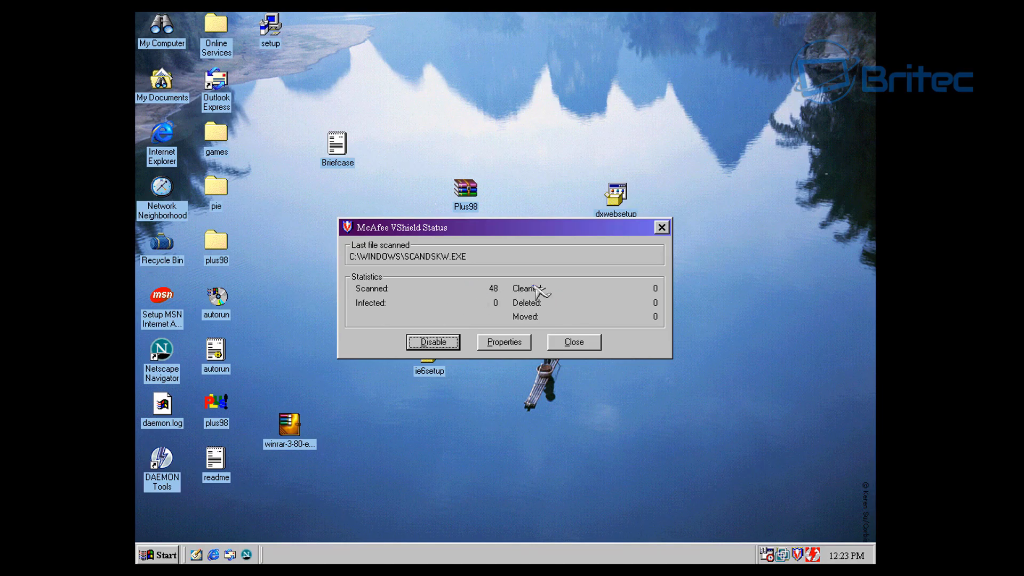
click(500, 346)
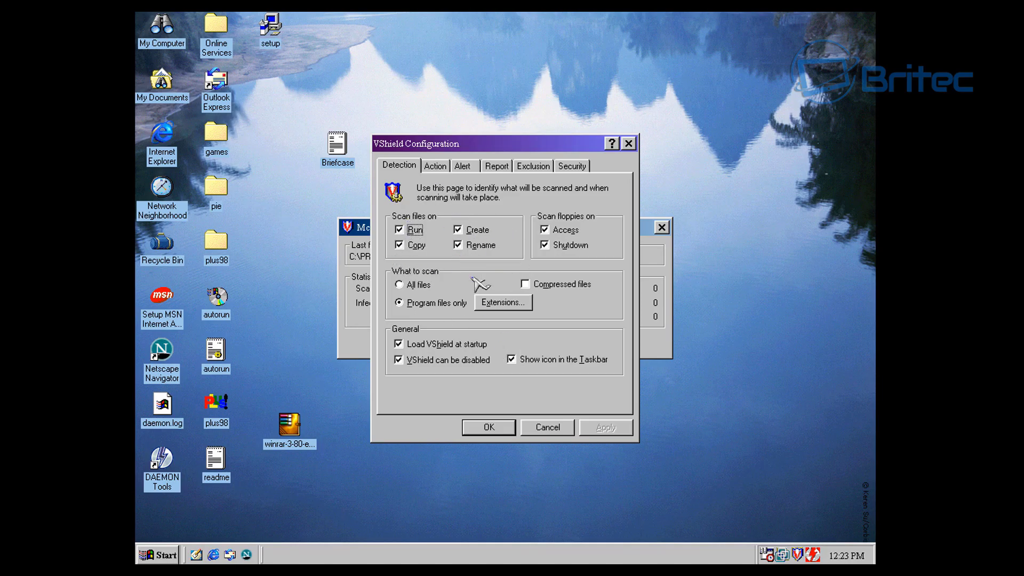
click(435, 166)
click(490, 245)
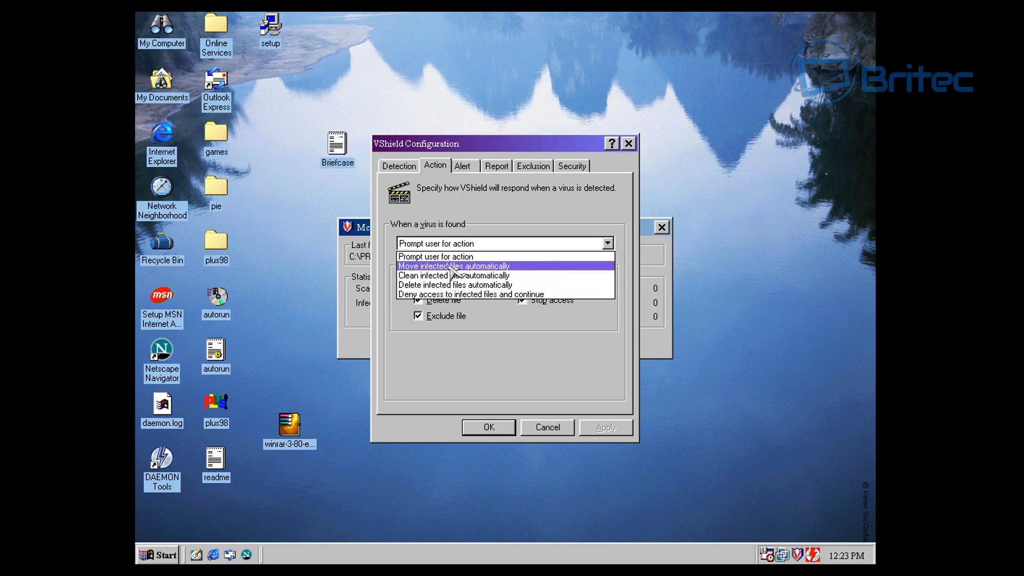
click(504, 218)
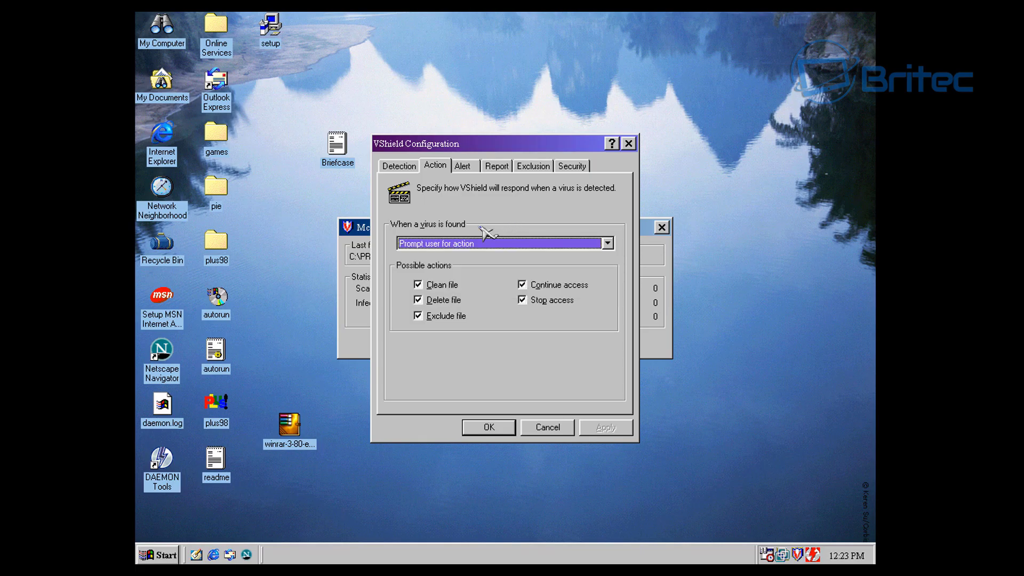
Examine VShield's alert, report, exclusion and security settings, and leave the configuration and status windows without changes
click(471, 167)
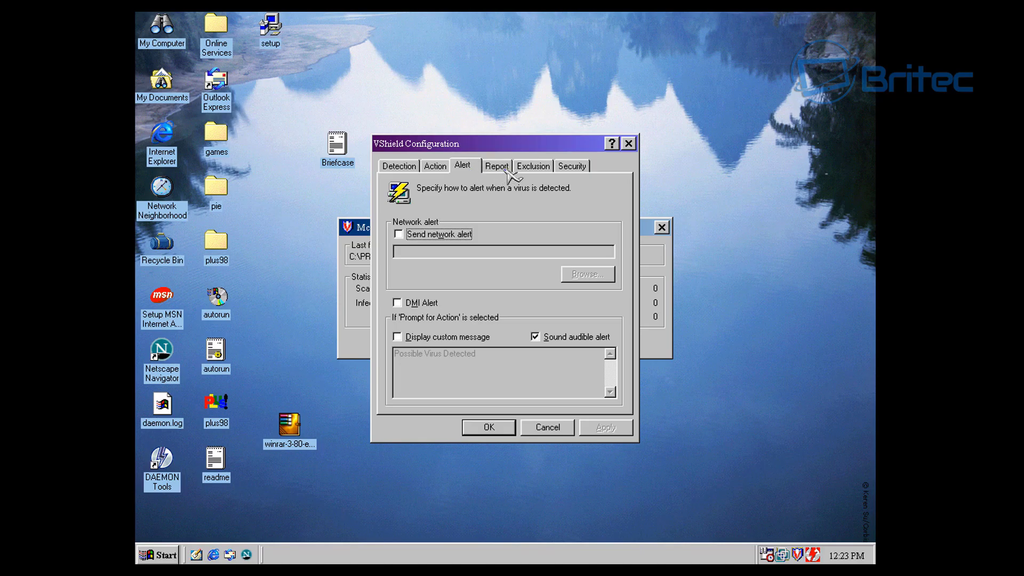
click(497, 167)
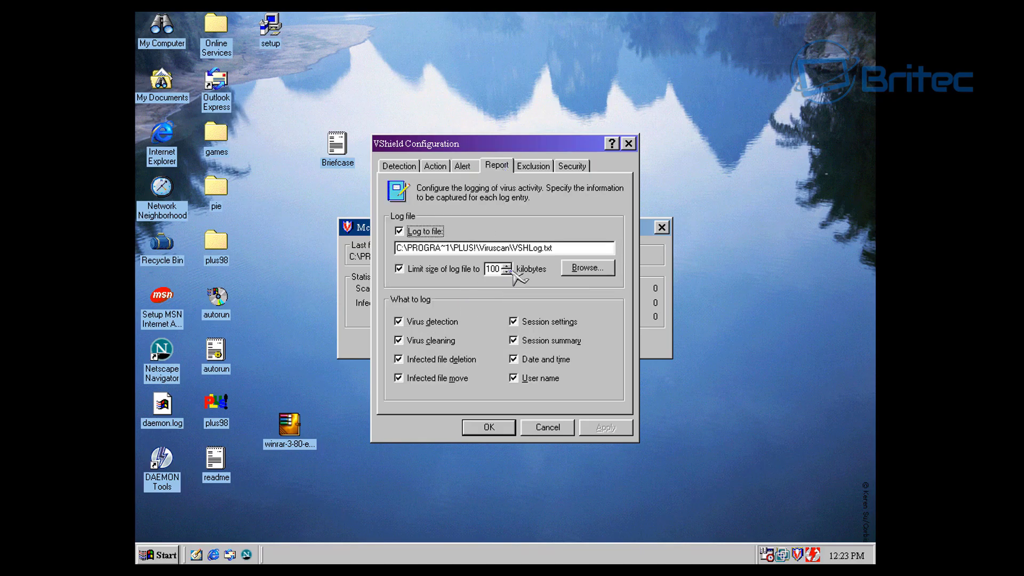
click(533, 166)
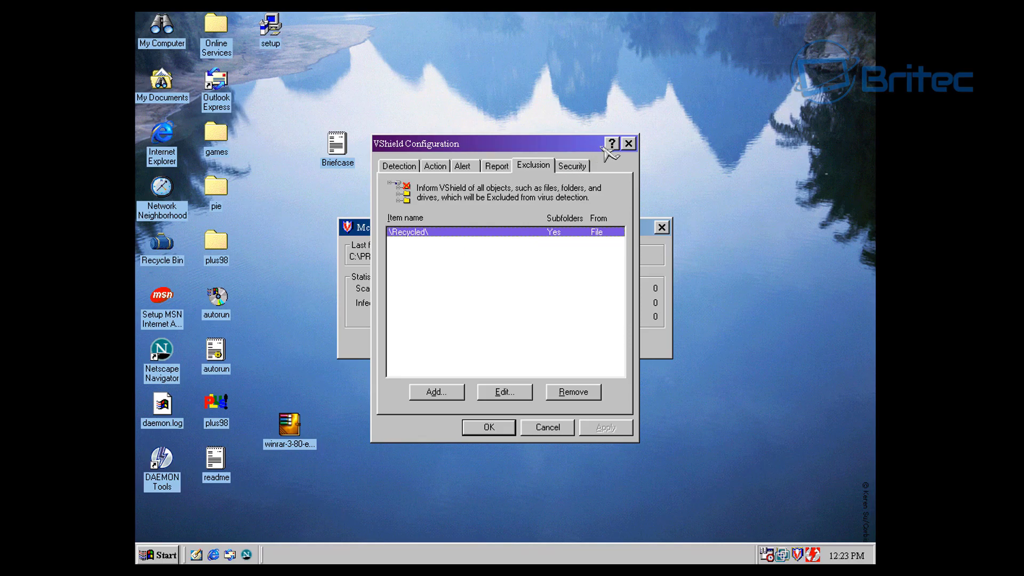
click(575, 168)
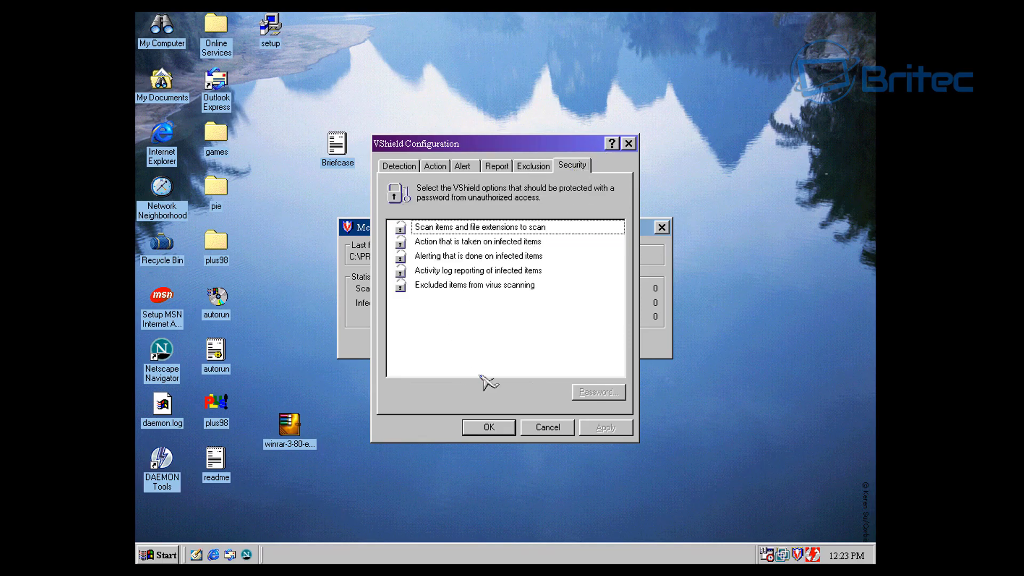
click(548, 427)
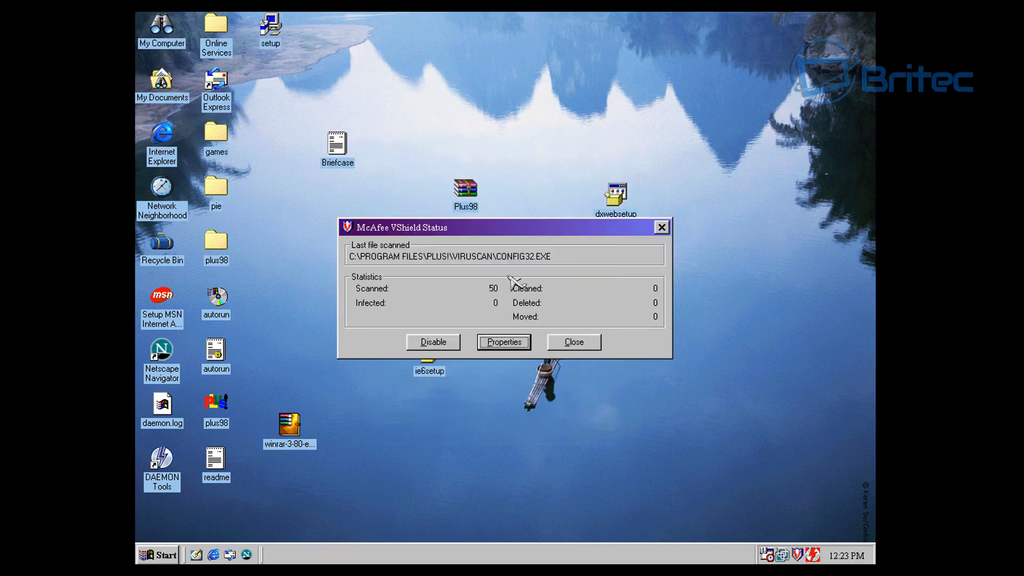
click(575, 343)
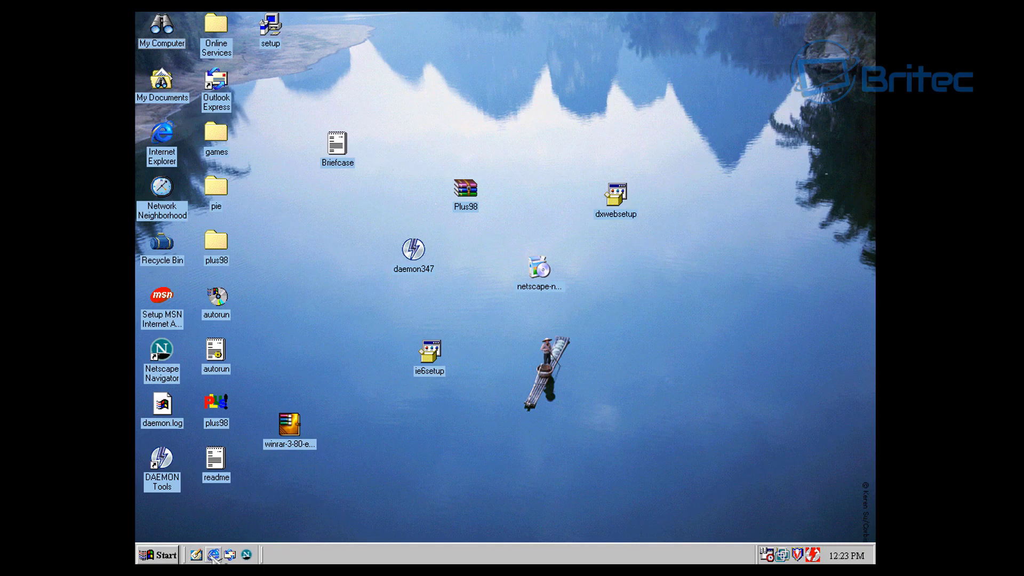
Open Windows Media Player from the Entertainment group of the Windows accessories
click(157, 555)
mouse_move(213, 350)
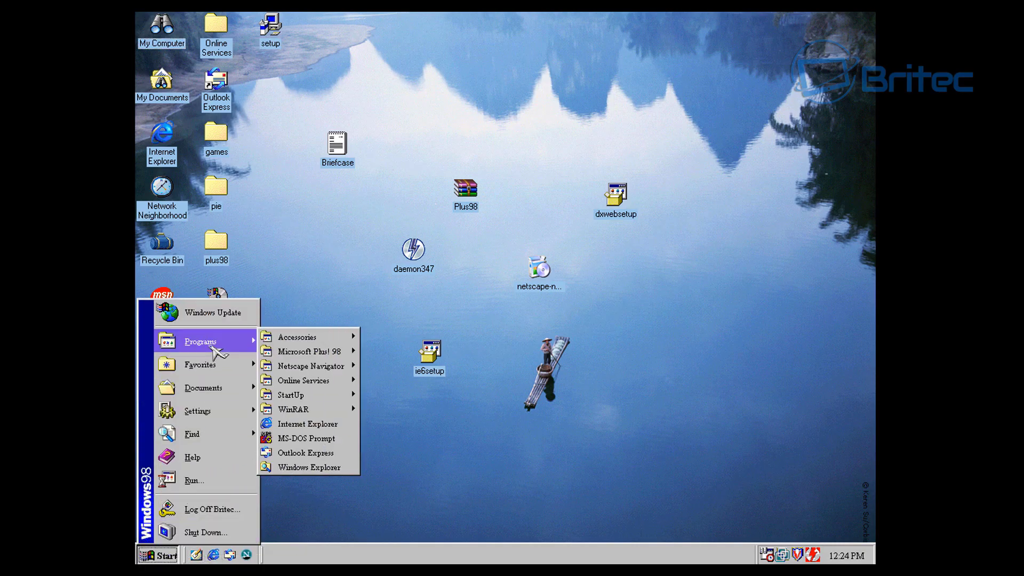
mouse_move(308, 342)
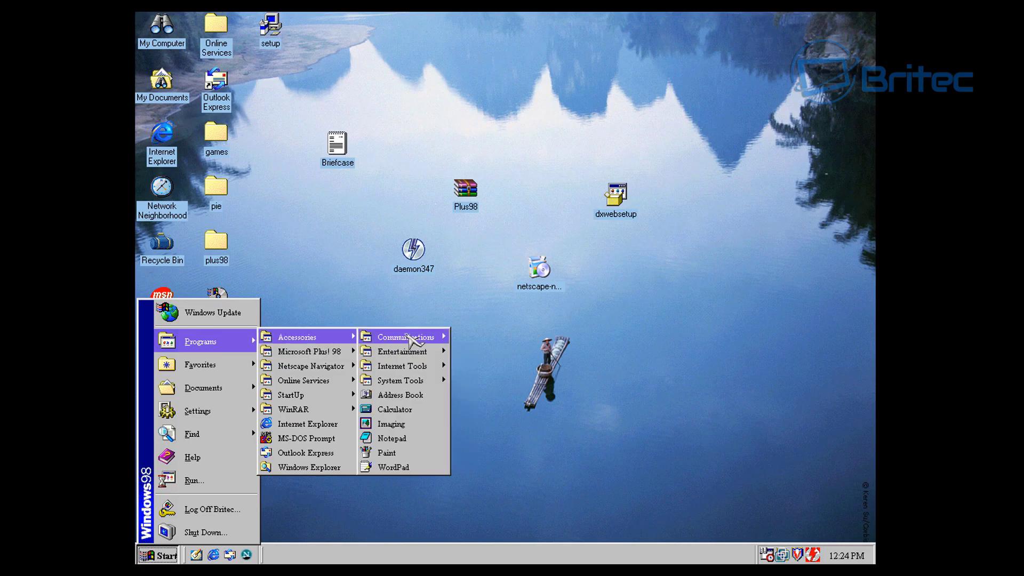
mouse_move(409, 337)
mouse_move(405, 358)
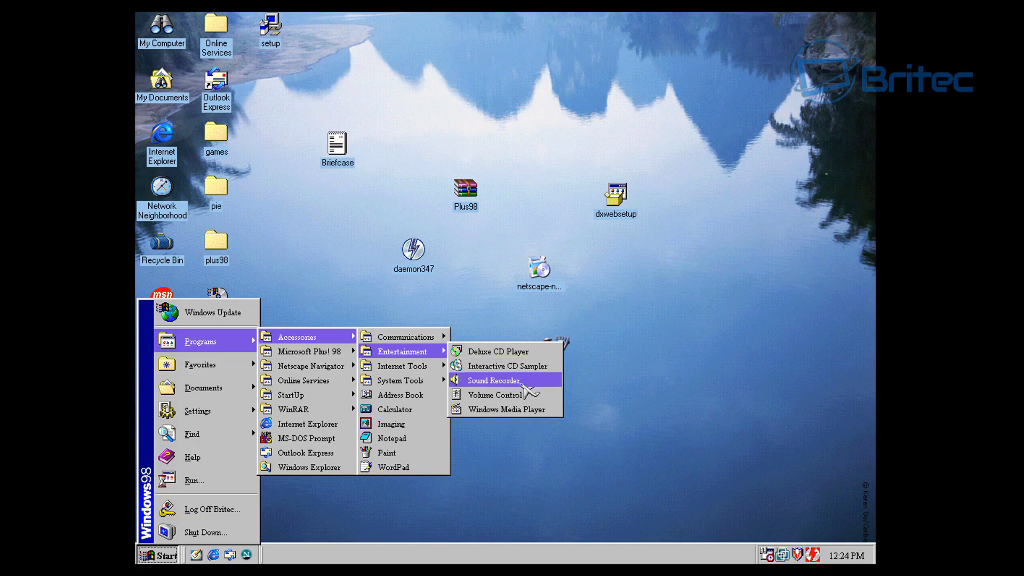
click(529, 416)
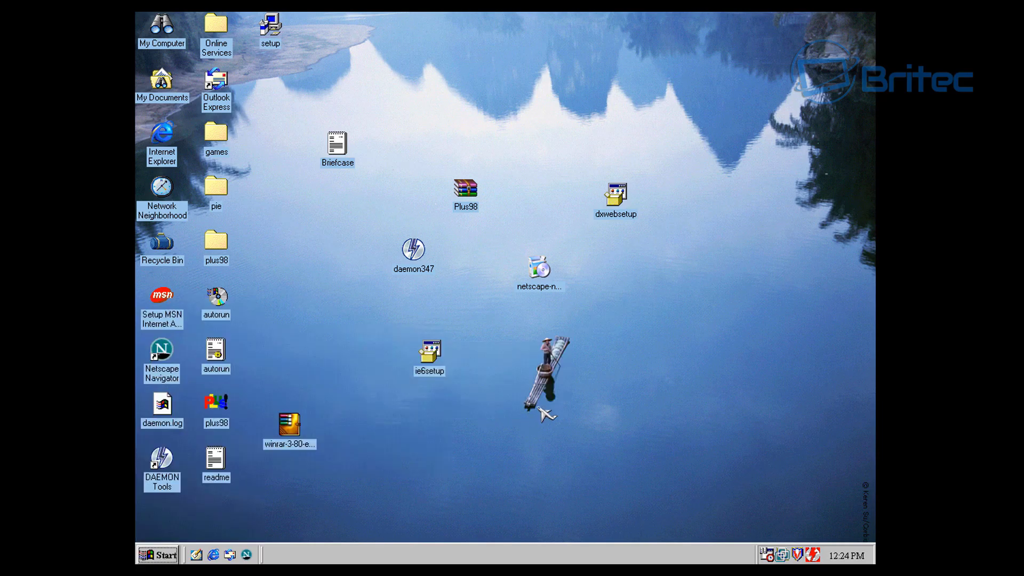
drag(528, 226, 482, 126)
drag(585, 230, 715, 238)
drag(594, 130, 543, 122)
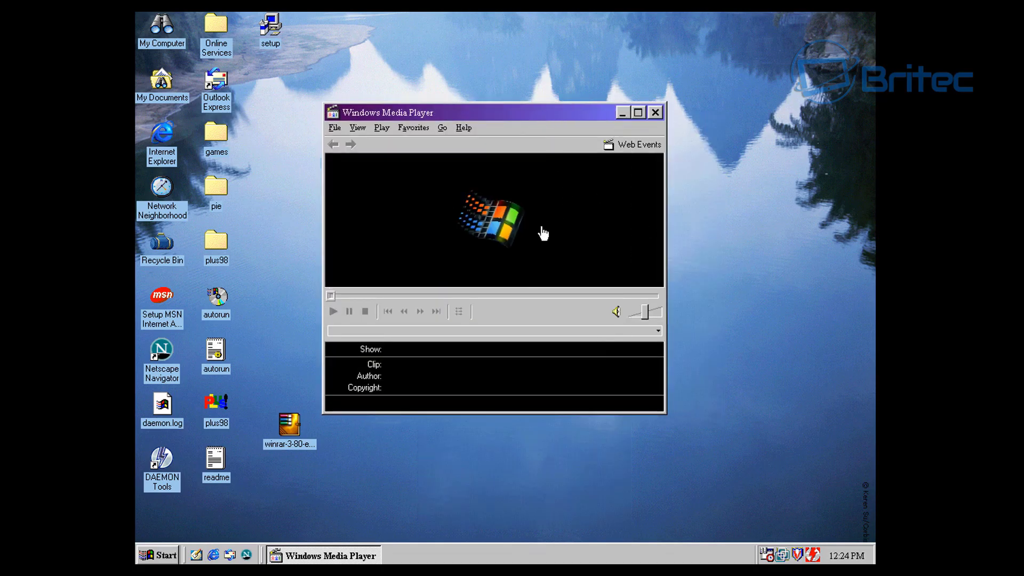
Look through Windows Media Player's file, playback, favorites and web navigation commands, and close the player
click(335, 128)
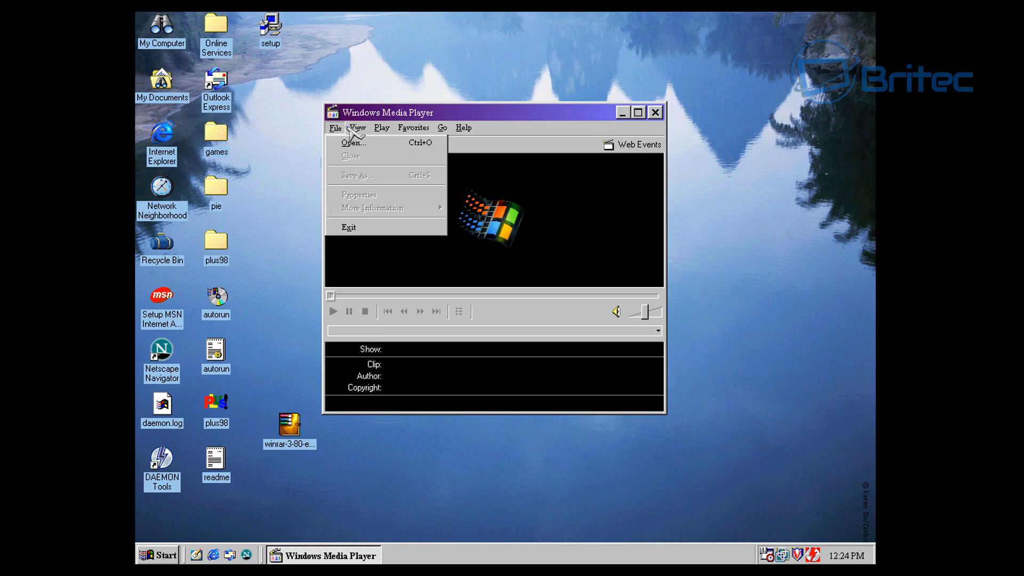
mouse_move(361, 128)
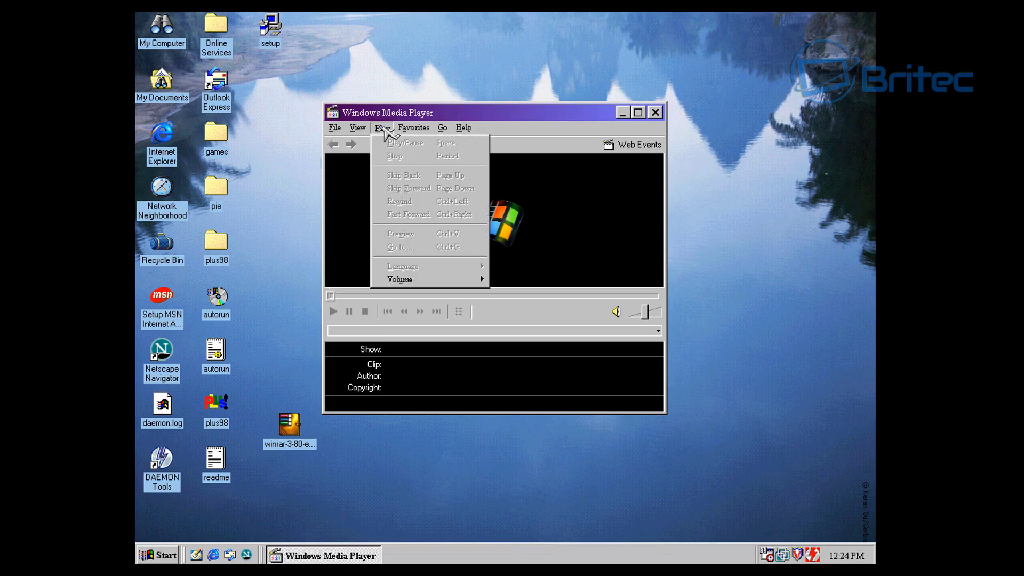
mouse_move(421, 130)
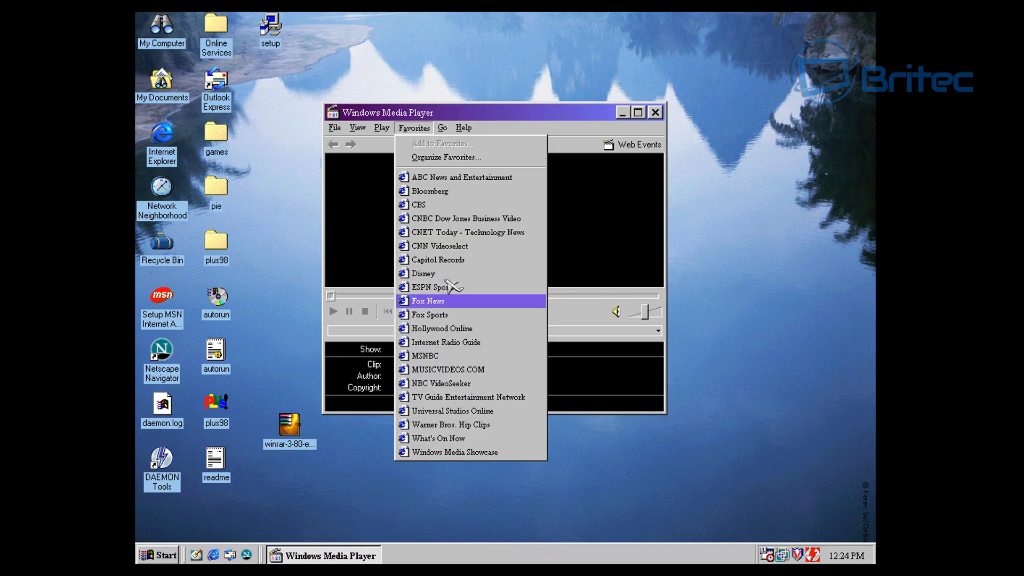
mouse_move(451, 134)
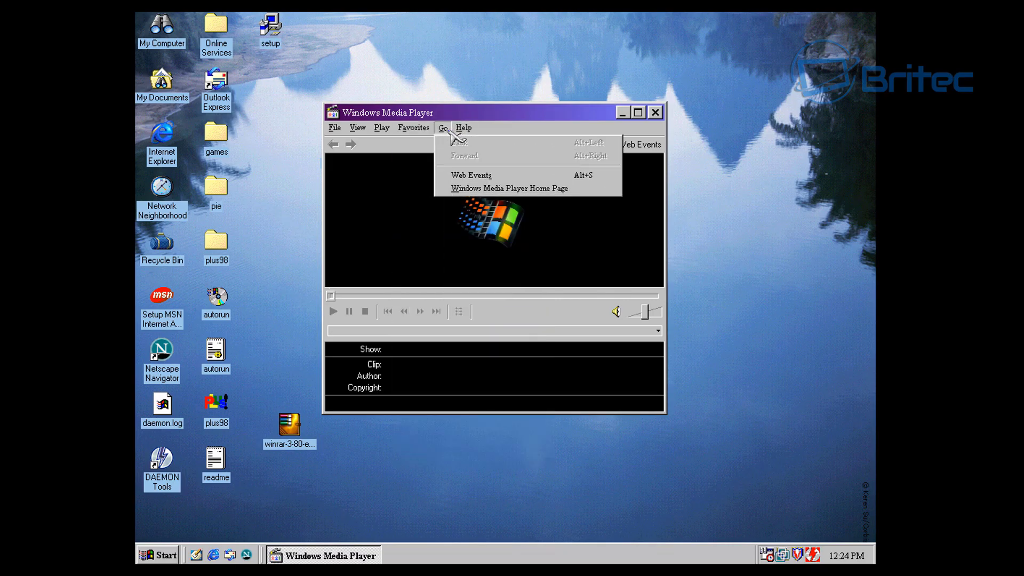
click(655, 112)
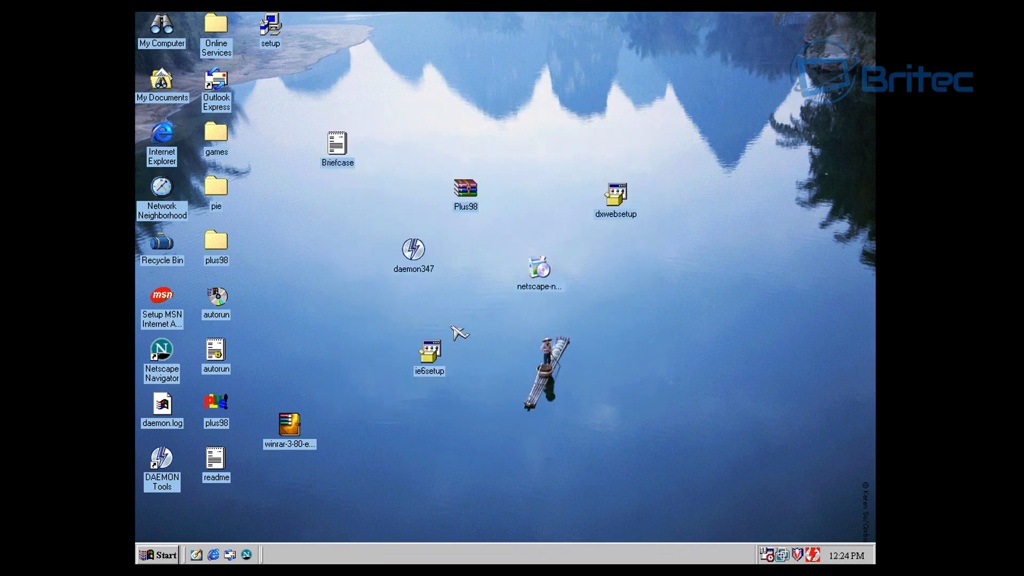
Launch a game from the Microsoft Plus! 98 games collection
click(170, 556)
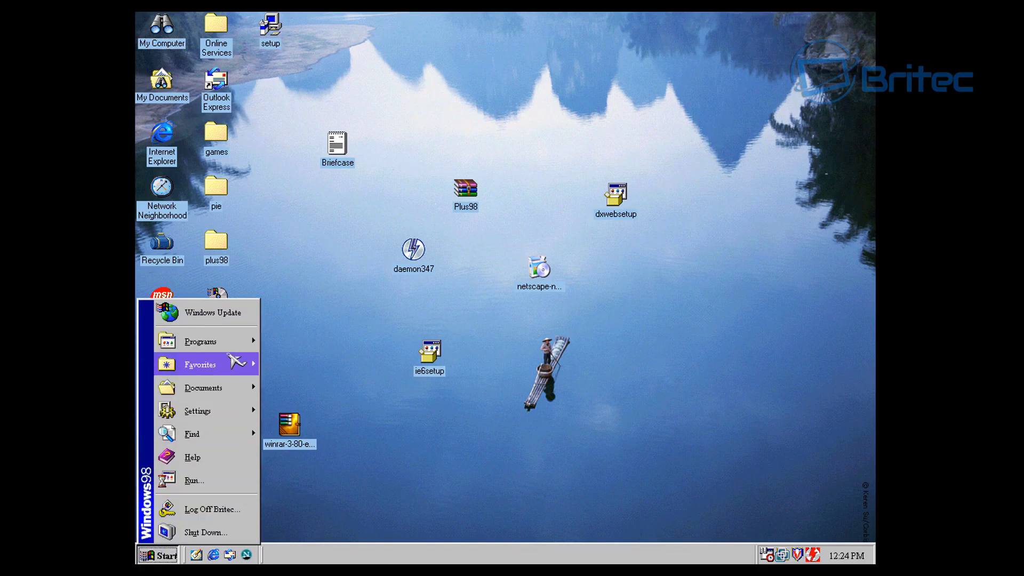
mouse_move(244, 344)
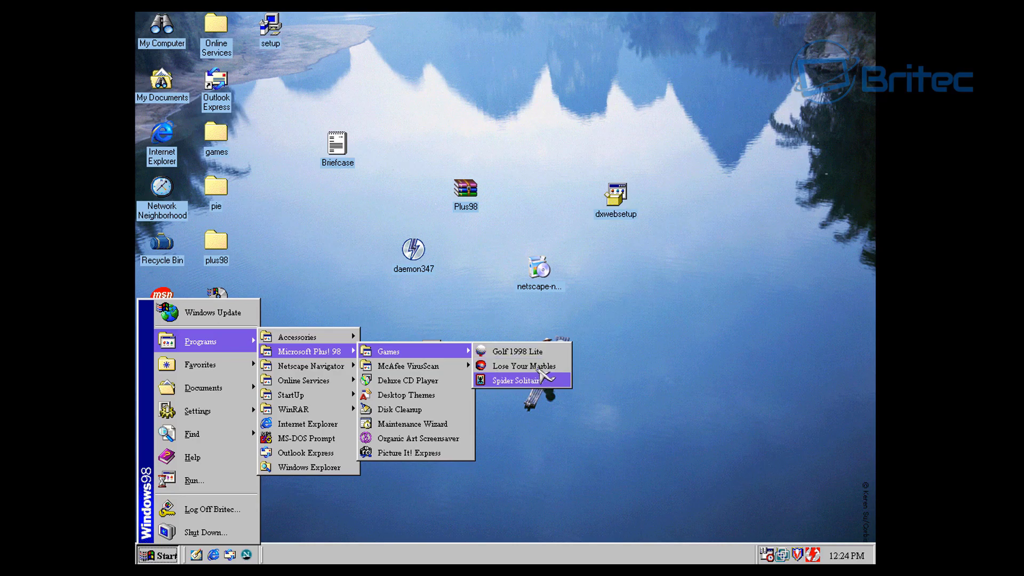
click(543, 375)
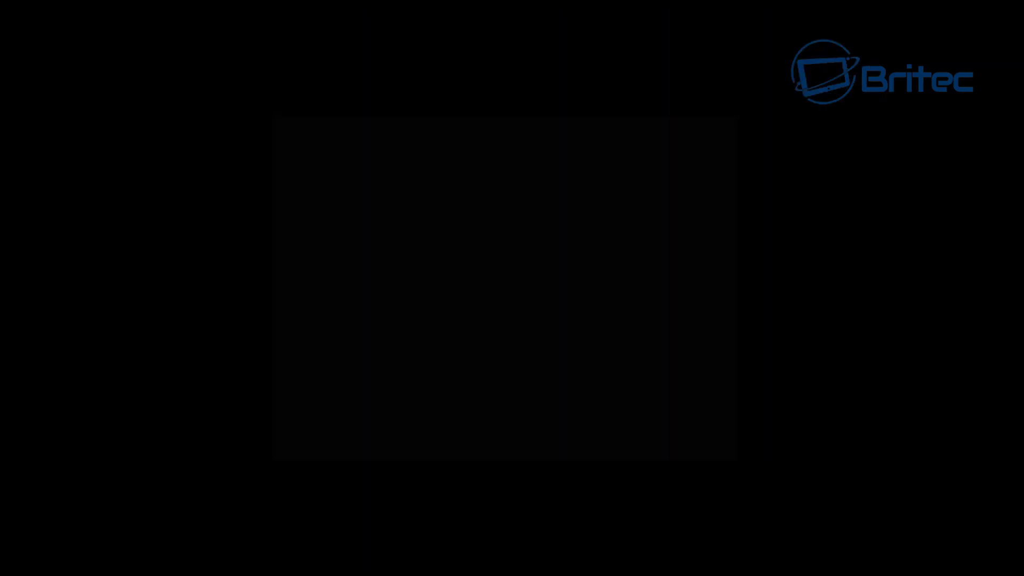
Start a one-player game of Lose Your Marbles at skill level 1
click(542, 340)
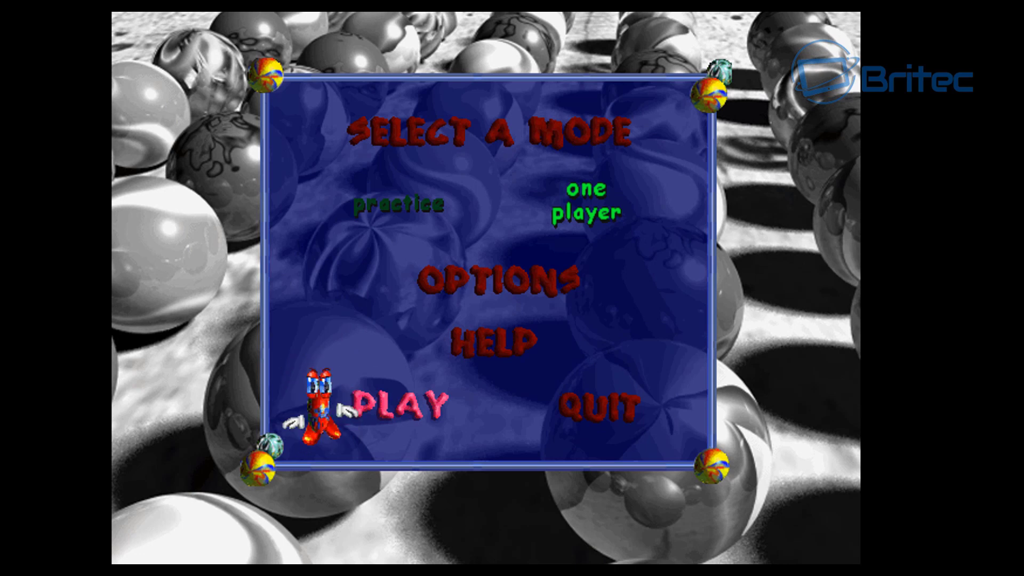
key(Return)
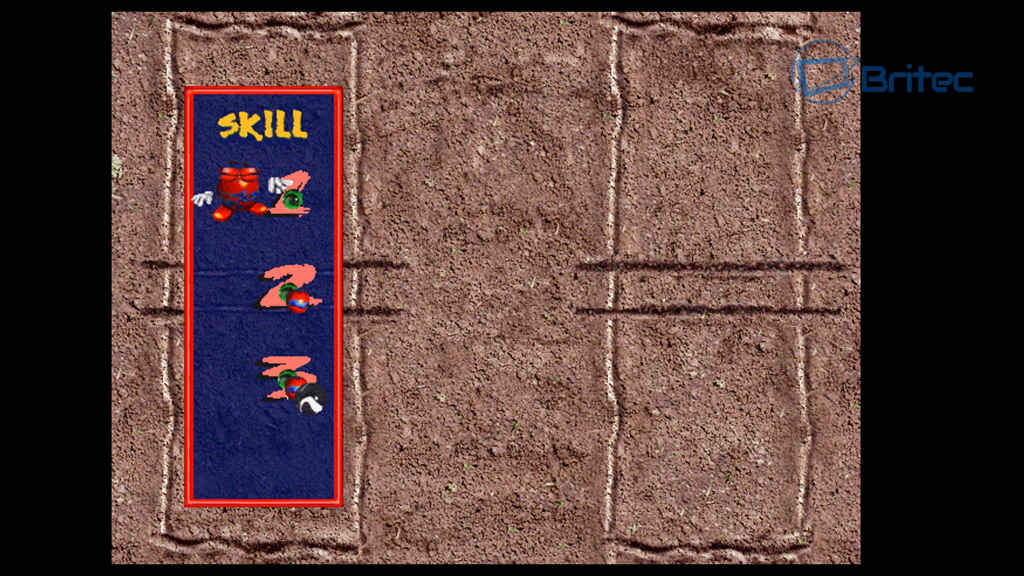
key(Return)
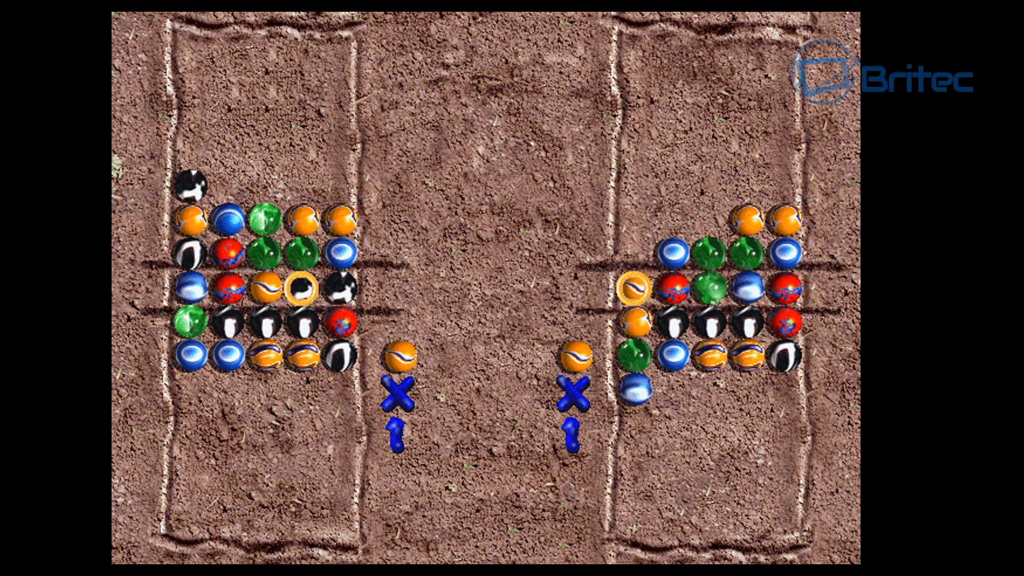
Play the marbles match by shifting columns and the middle row to line up marbles of the same colour
key(Left)
key(Left)
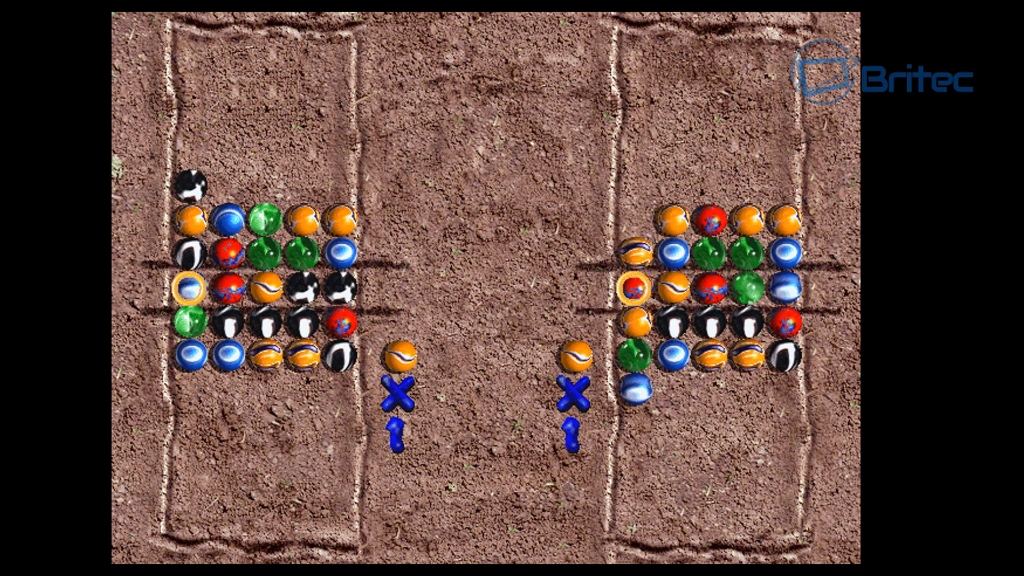
key(Down)
key(Right)
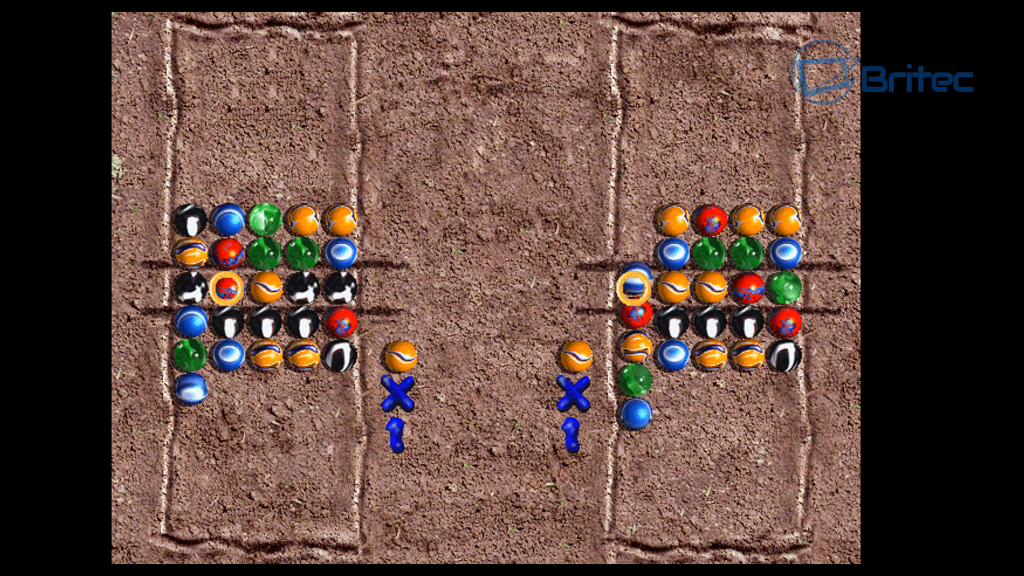
key(Down)
key(Right)
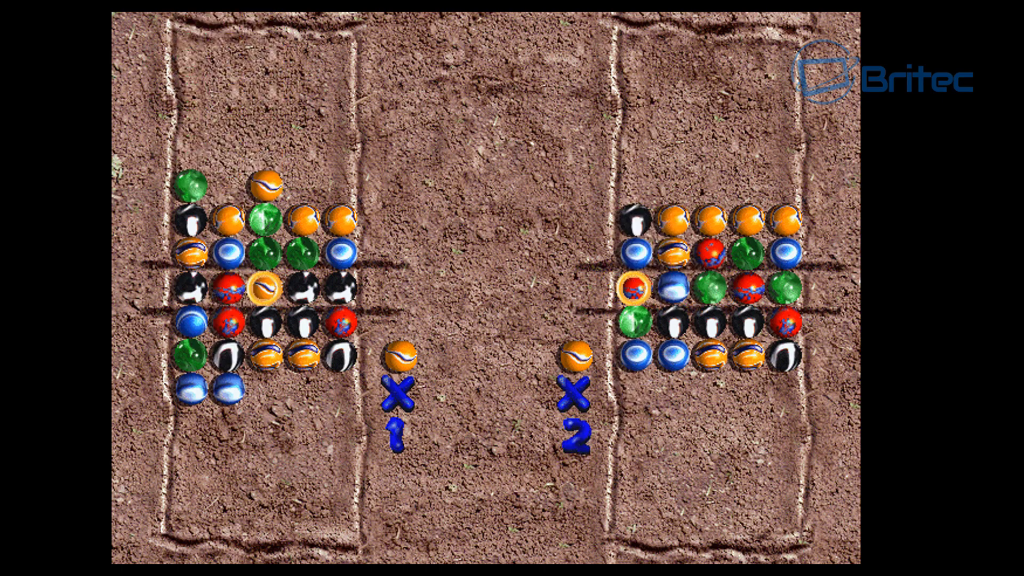
key(Right)
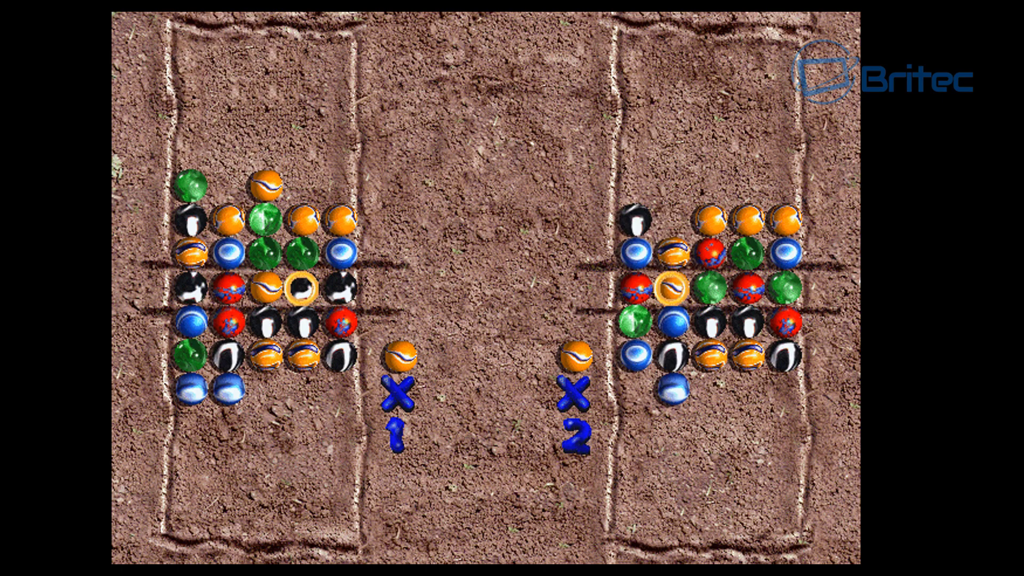
key(Down)
key(Left)
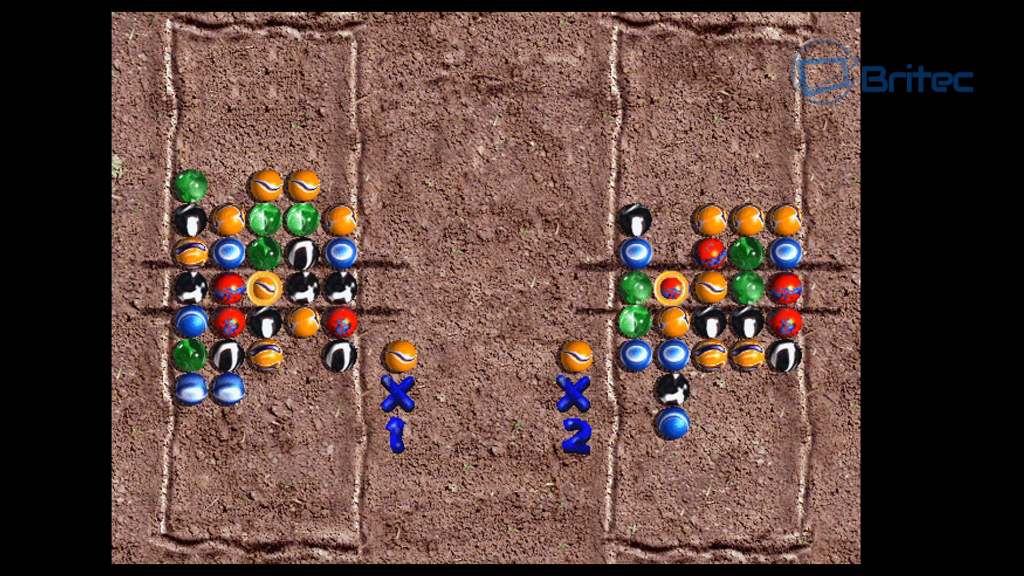
key(Up)
key(Left)
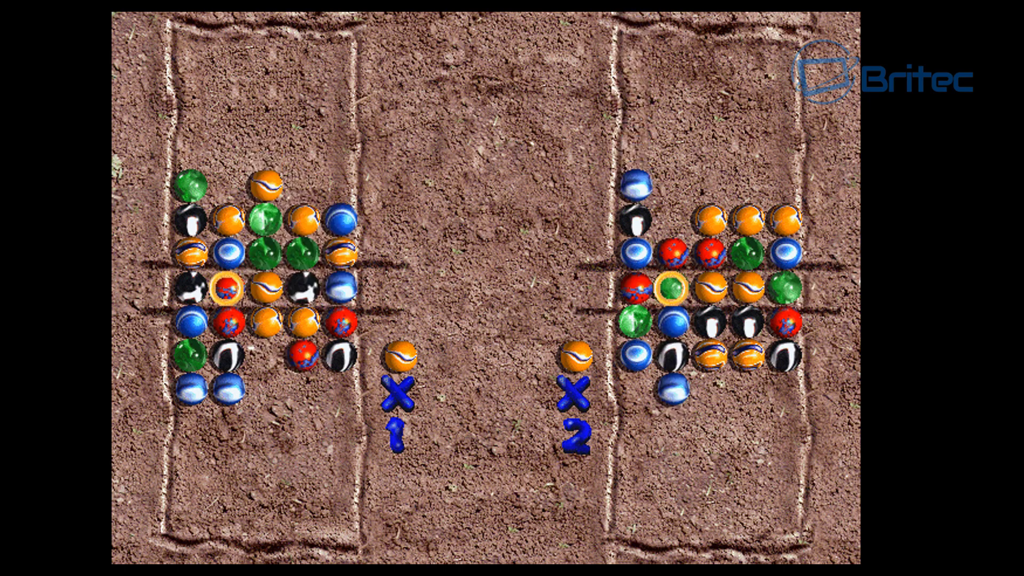
key(Right)
key(Left)
key(Left)
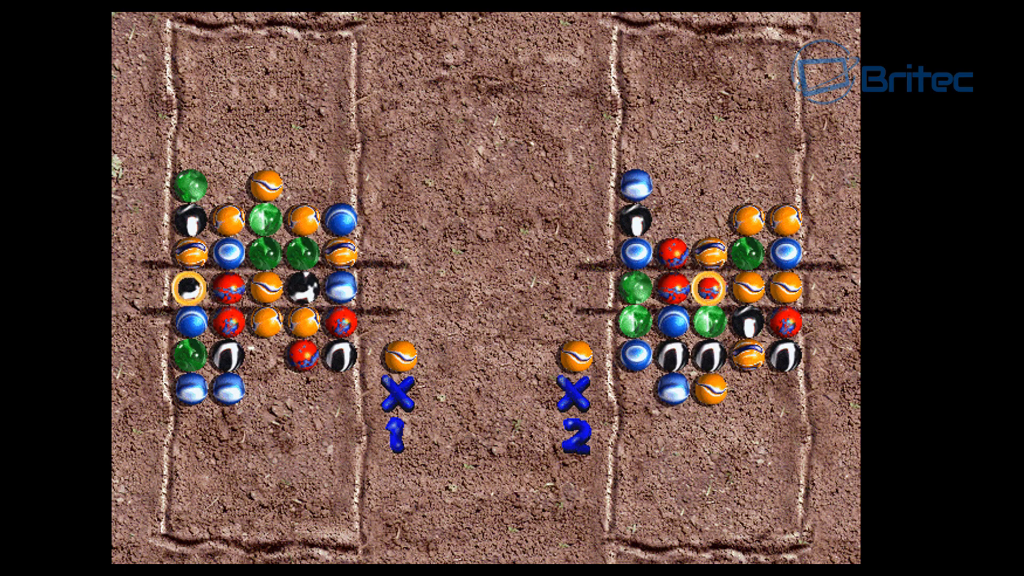
key(Down)
key(Up)
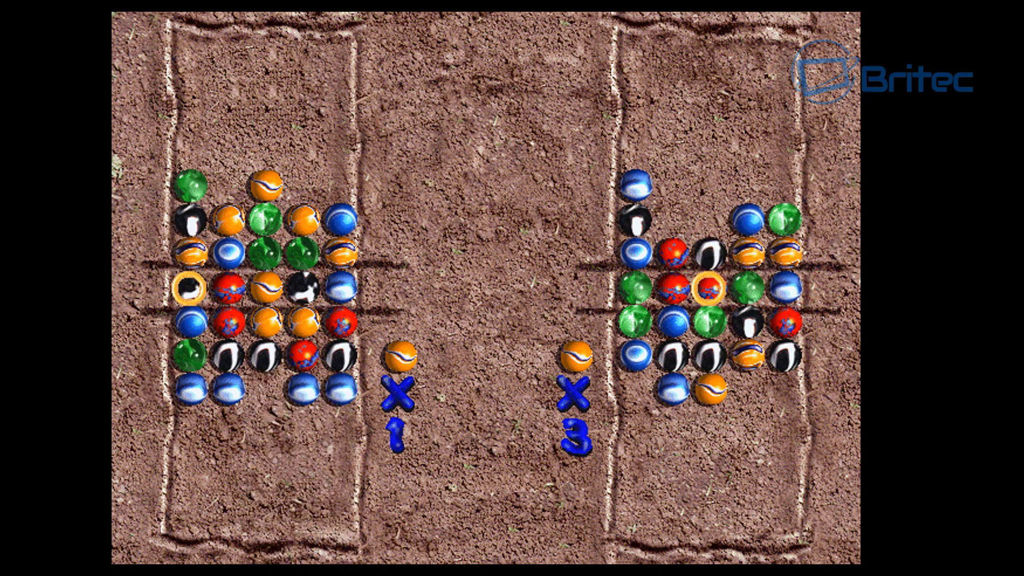
key(Down)
key(Right)
key(Down)
key(Down)
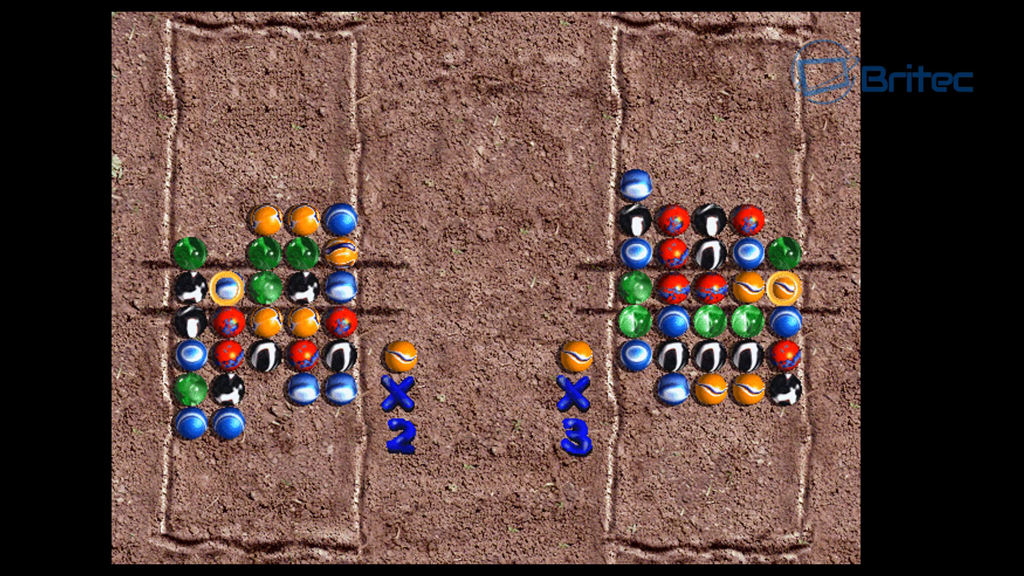
key(Left)
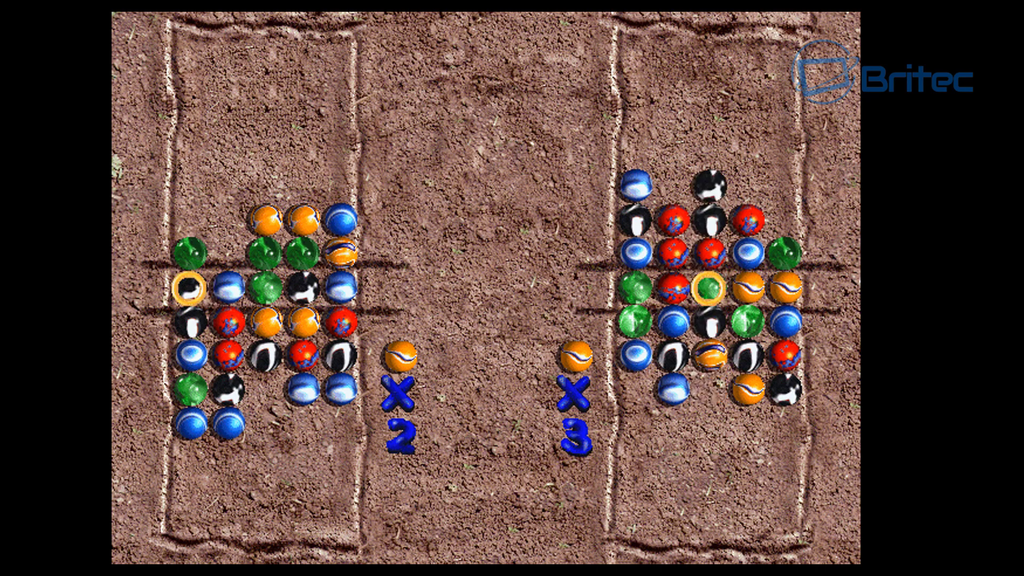
key(Up)
key(Up)
key(Right)
key(Right)
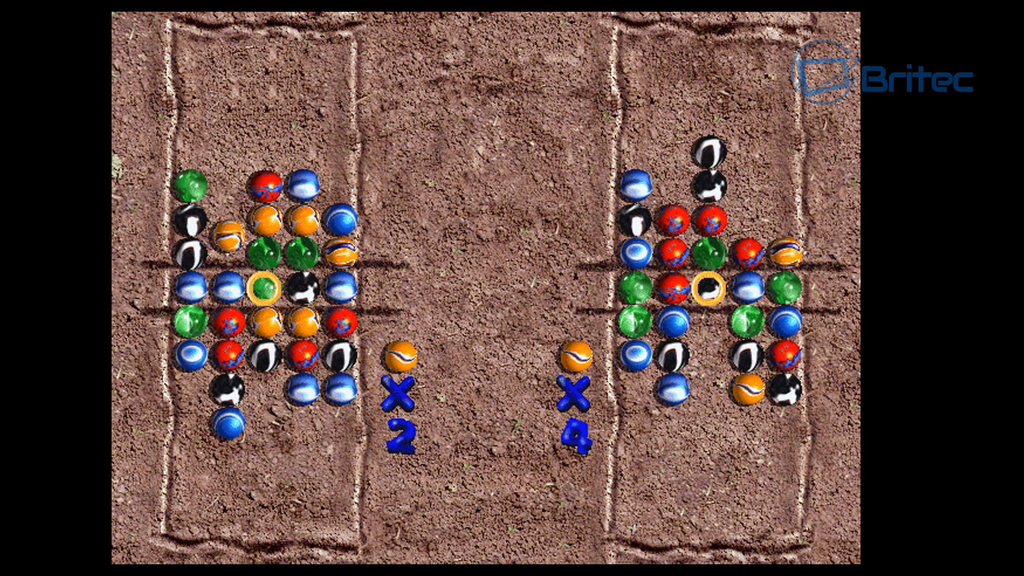
key(Right)
key(Down)
key(Down)
key(Down)
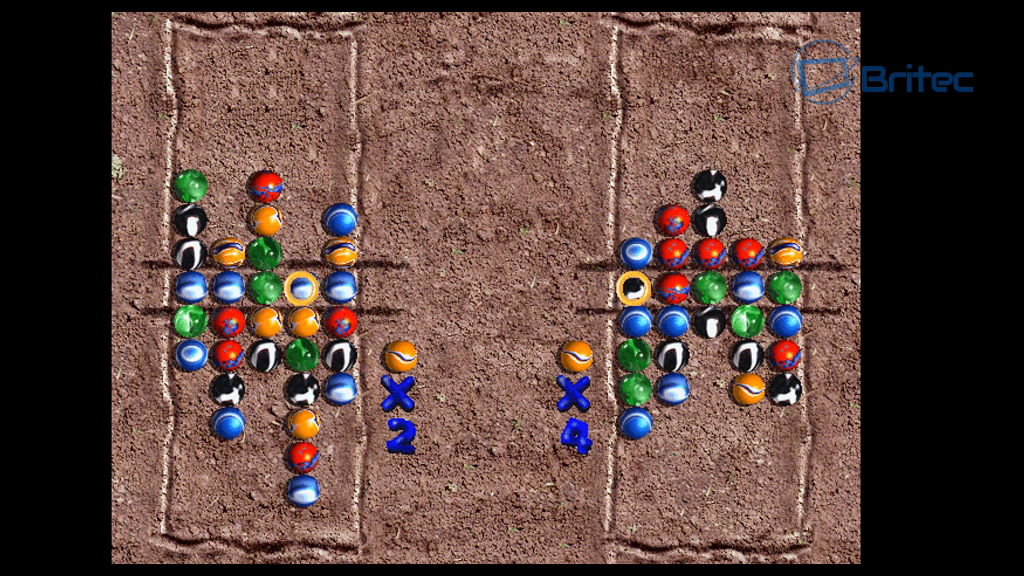
key(Left)
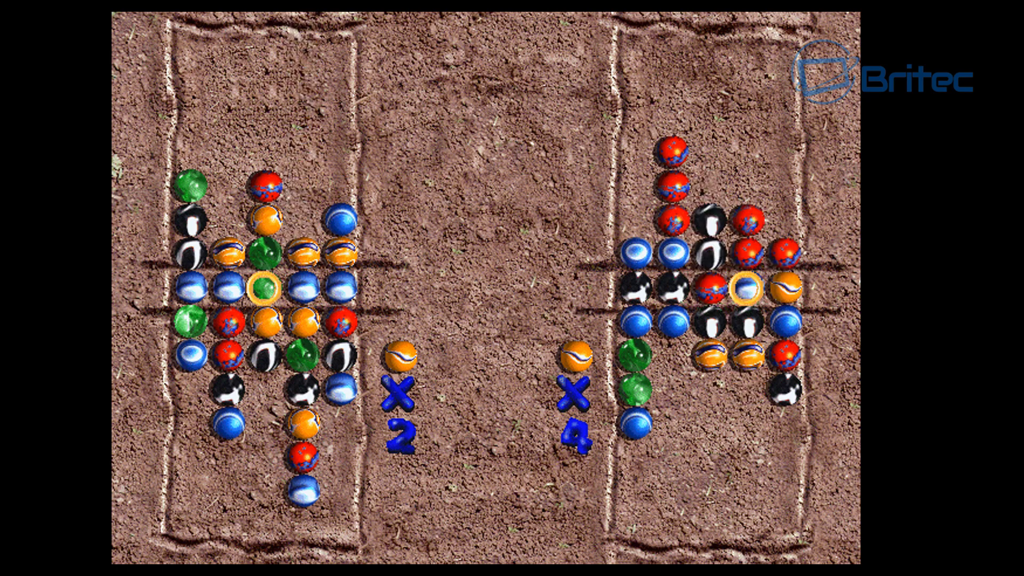
key(Down)
key(Down)
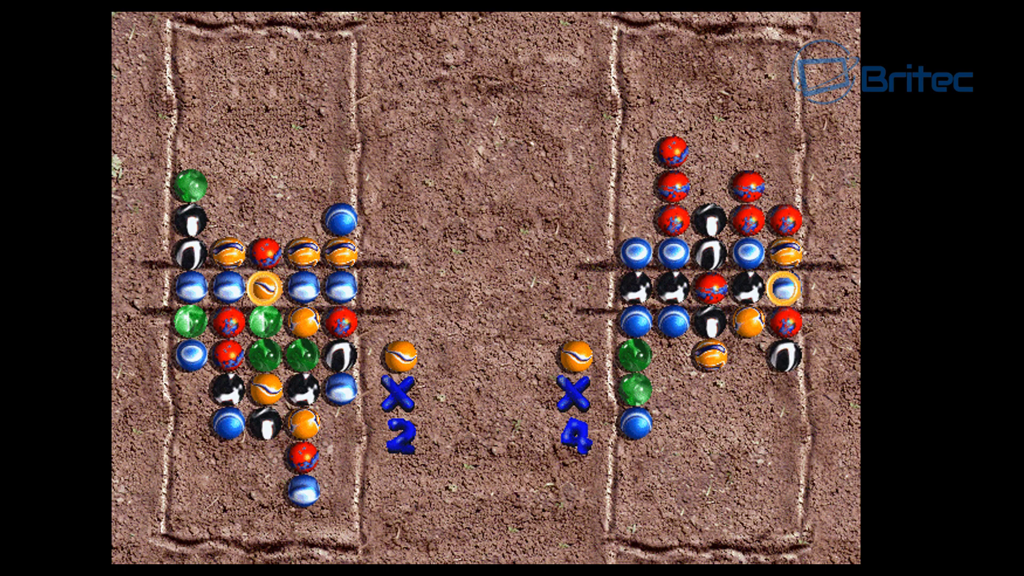
key(Down)
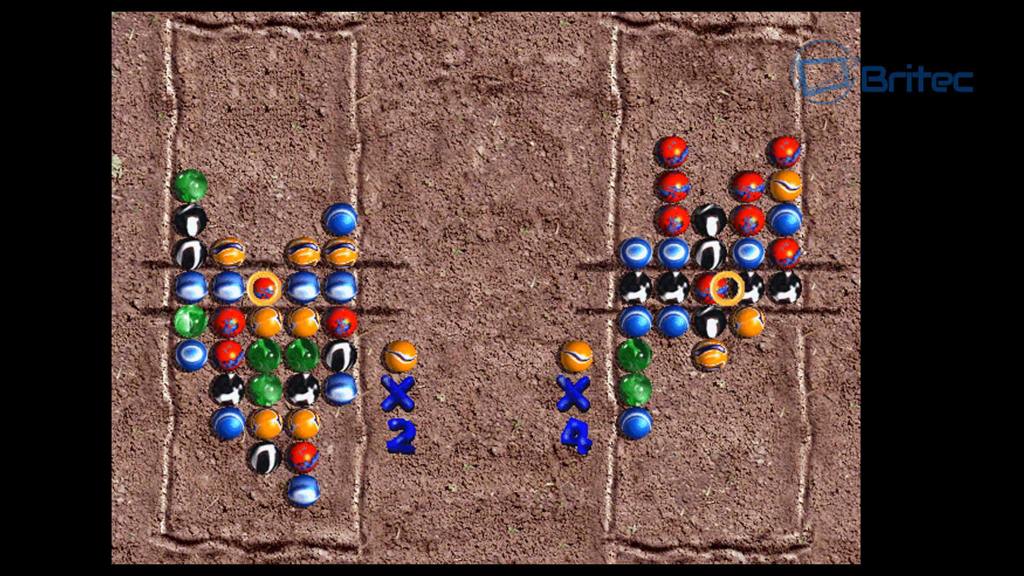
key(Up)
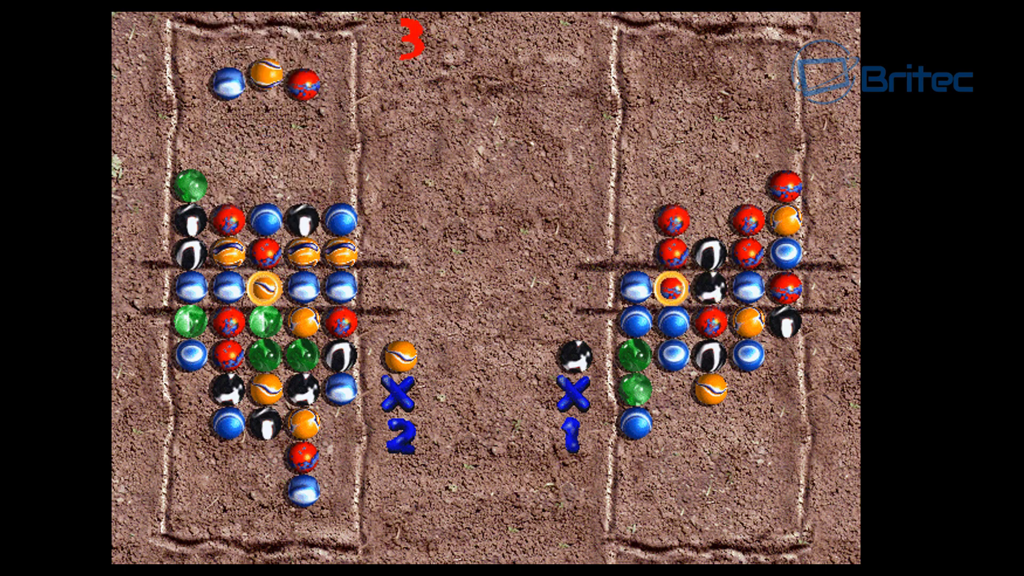
key(Down)
key(Down)
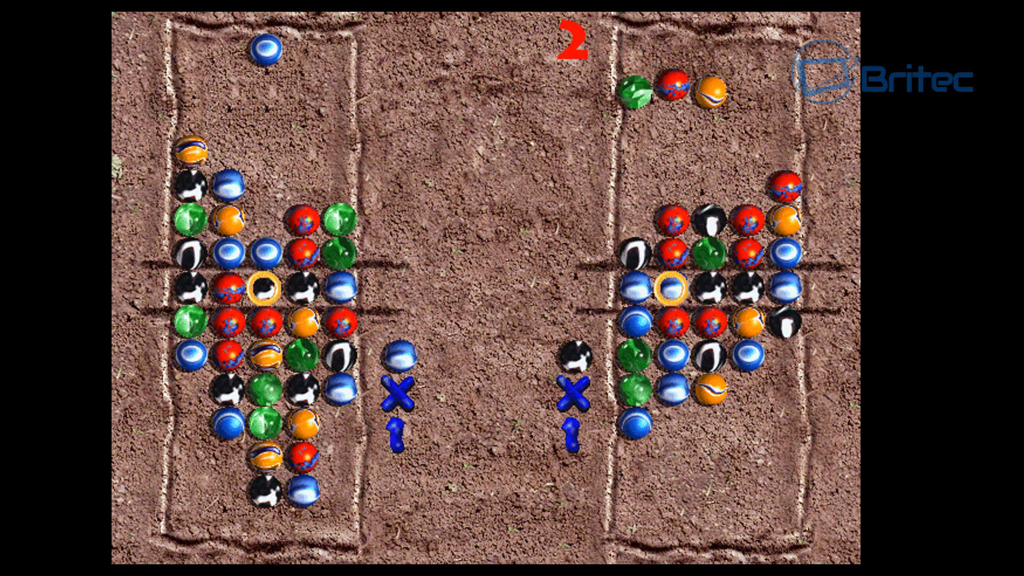
key(Left)
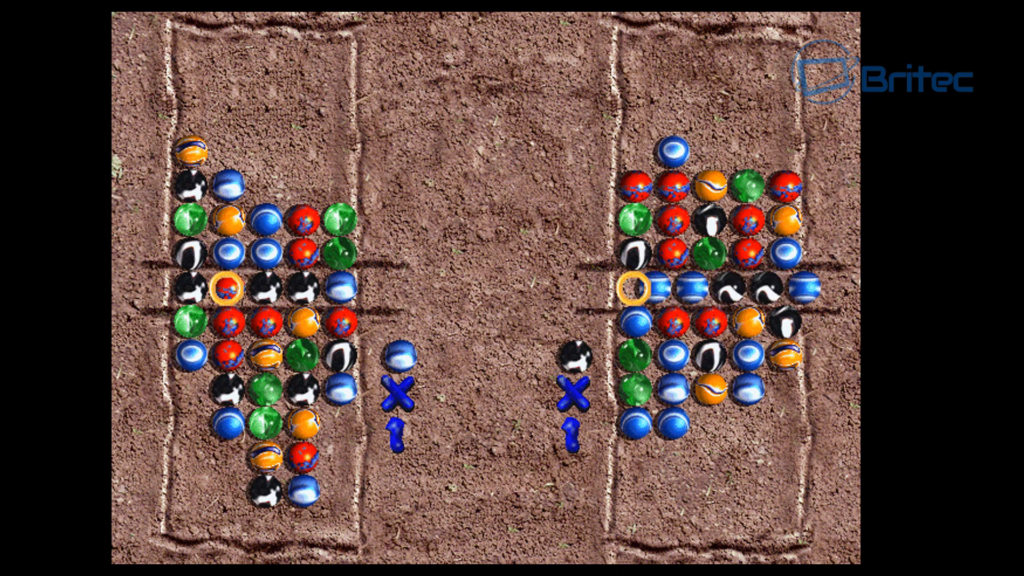
key(Down)
key(Down)
key(Down)
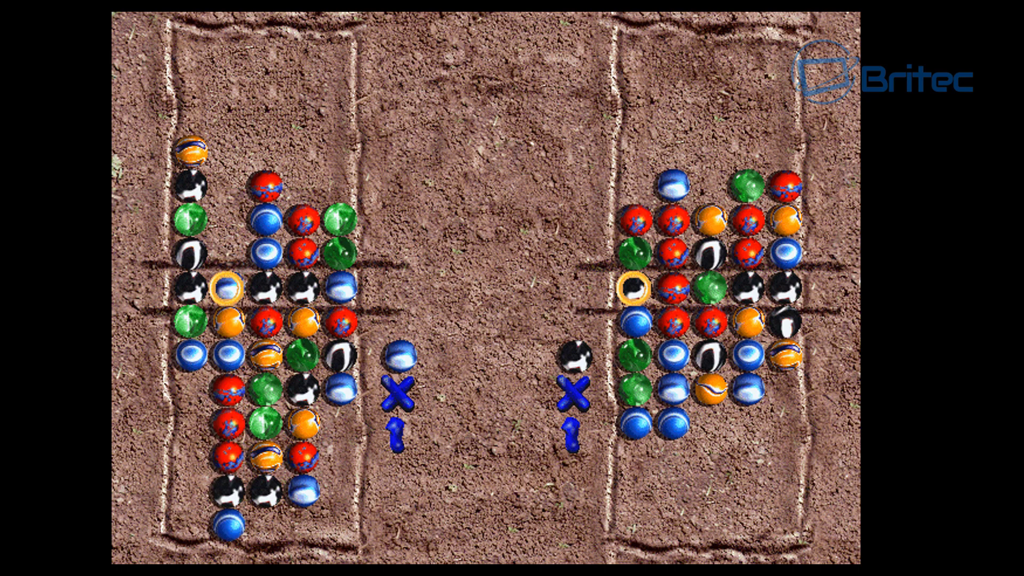
key(Up)
key(Up)
key(Up)
key(Up)
key(Up)
key(Up)
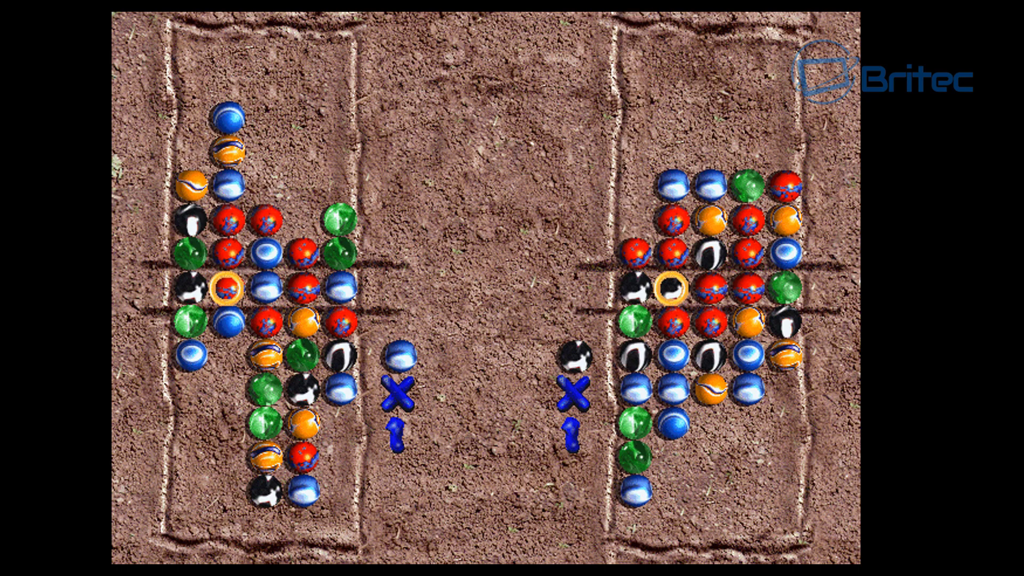
key(Down)
key(Right)
key(Down)
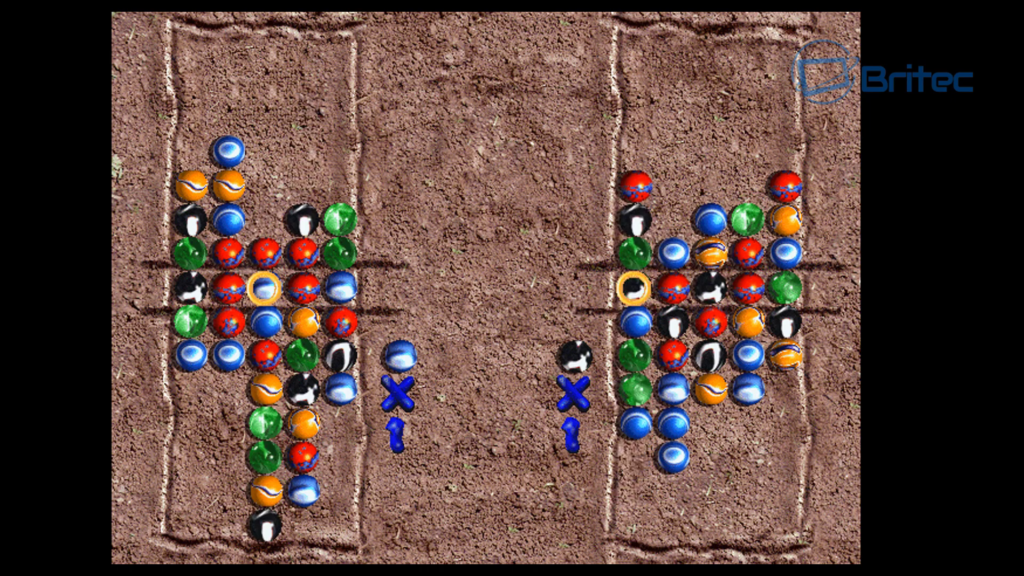
key(shift+Right)
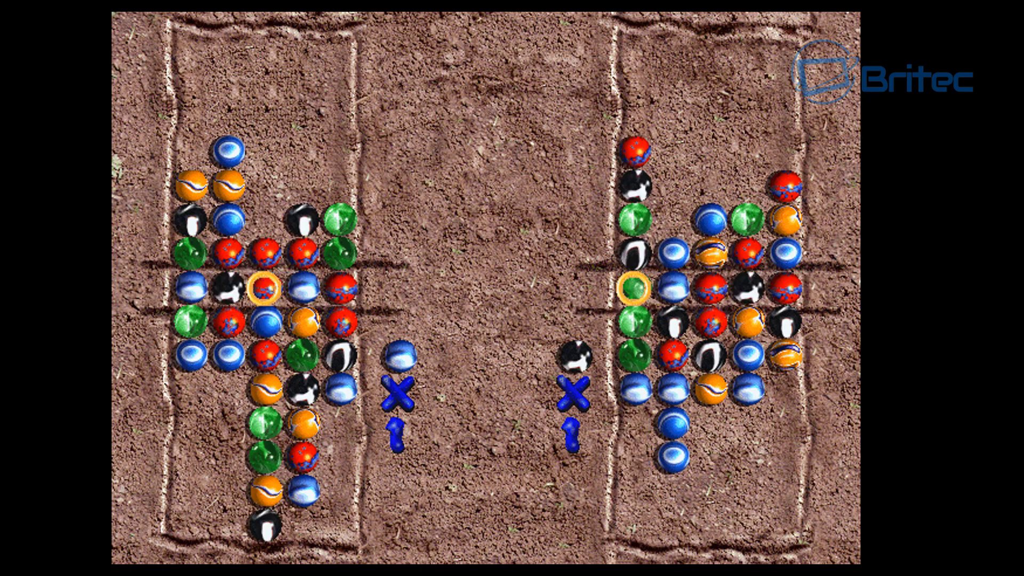
key(shift+Right)
Exit the match, quit Lose Your Marbles and dismiss its thank-you message to return to the desktop
key(Escape)
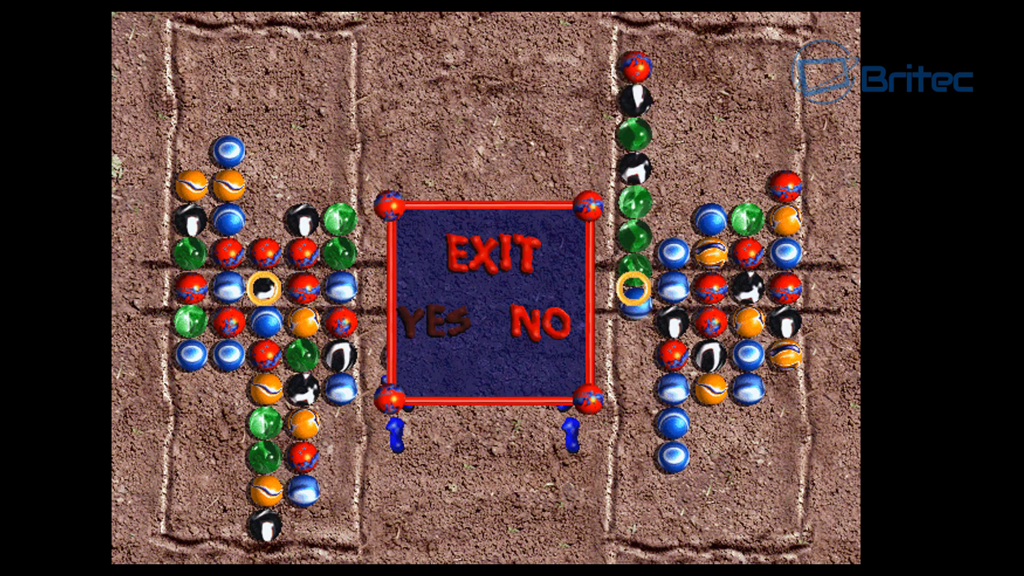
key(Left)
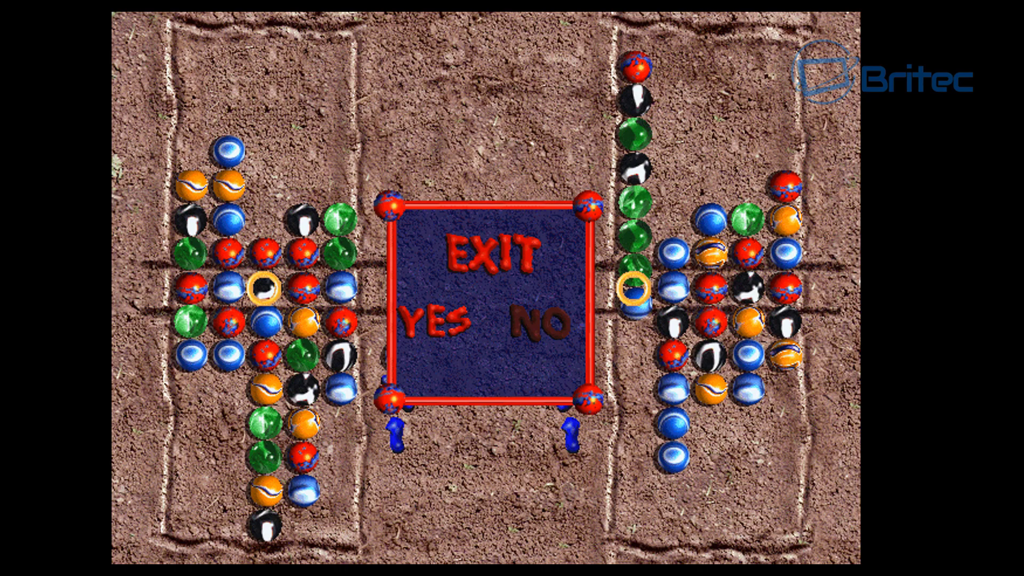
key(Return)
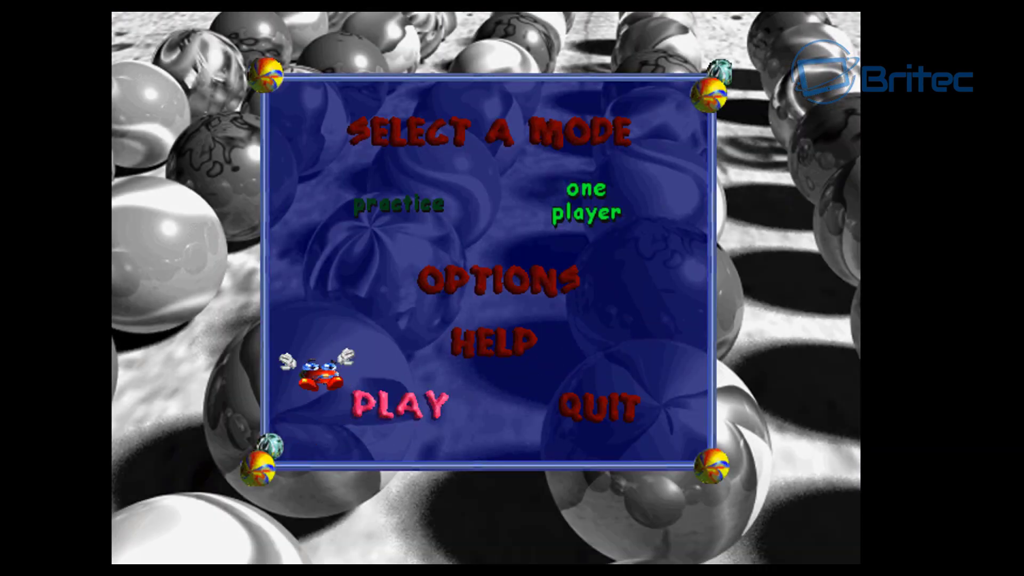
key(Right)
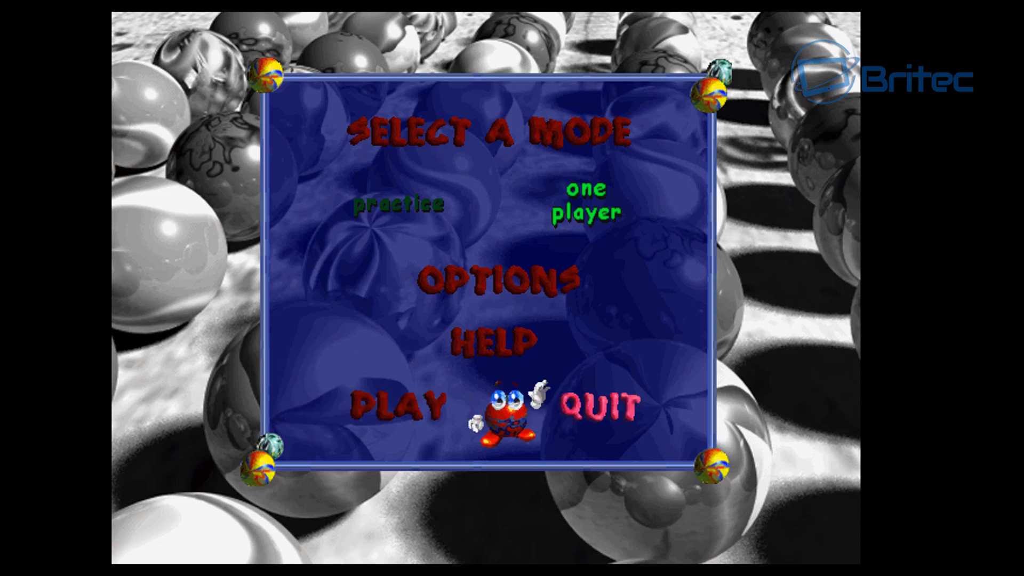
key(Return)
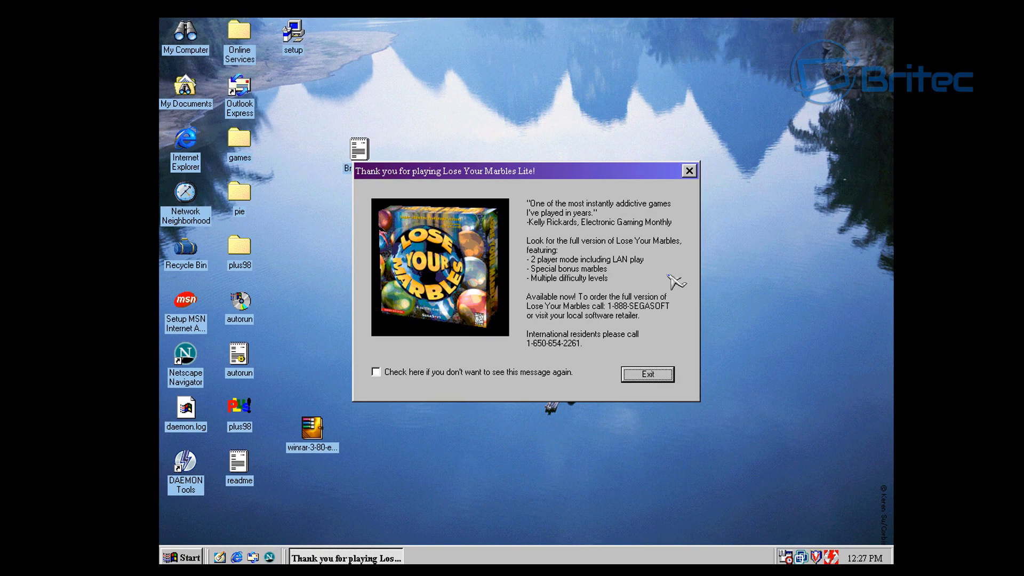
click(647, 375)
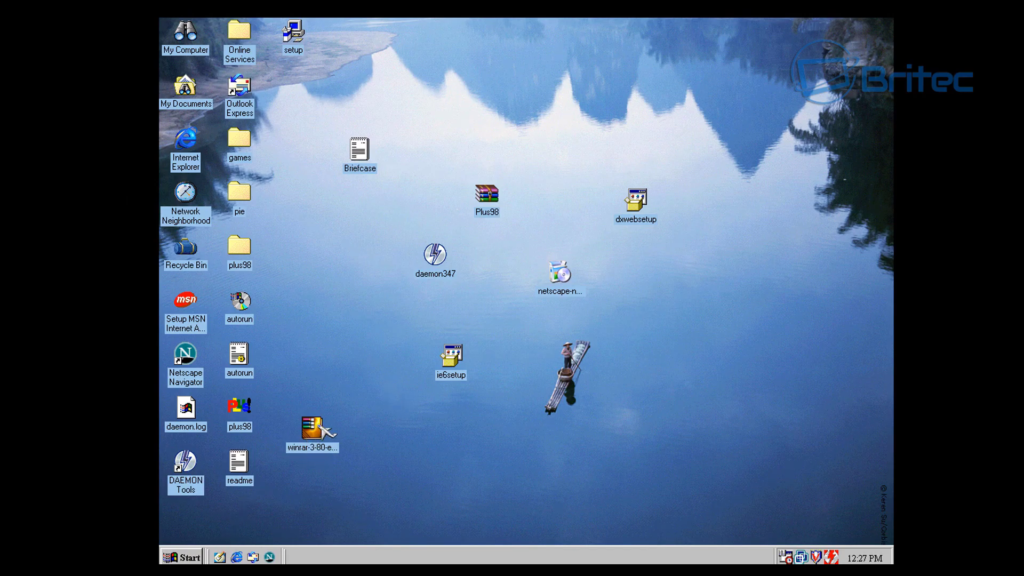
click(367, 168)
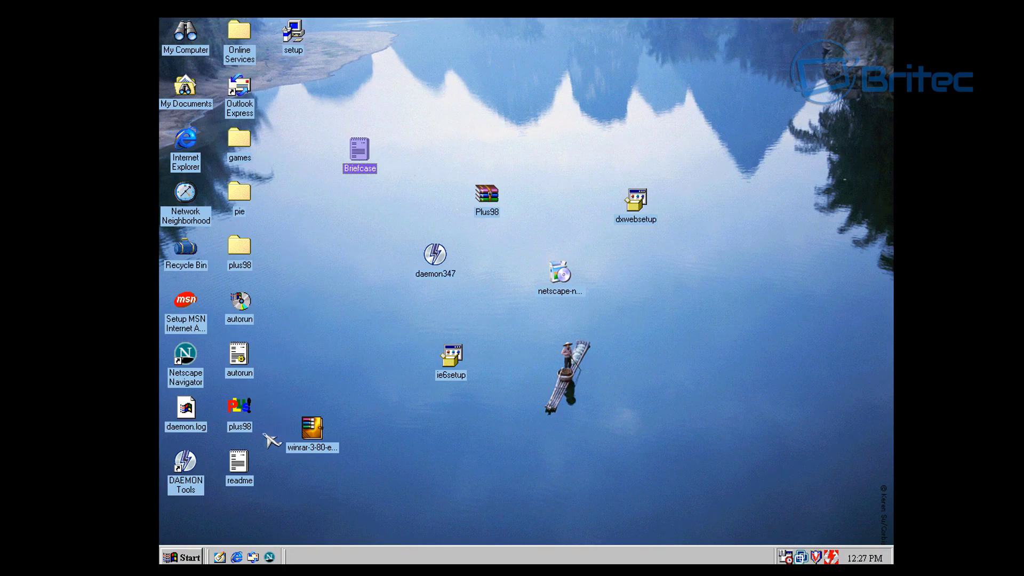
click(190, 557)
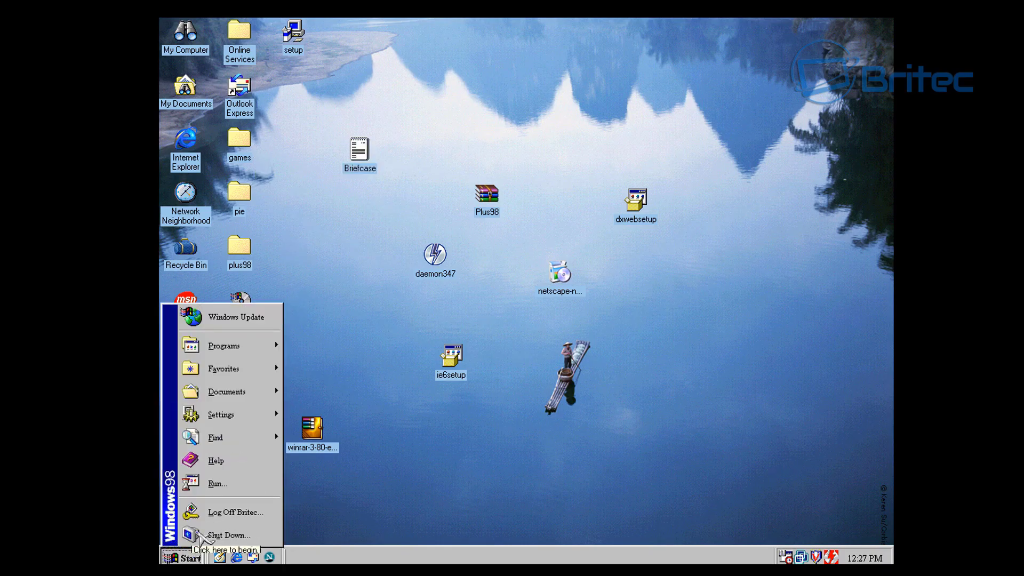
click(197, 483)
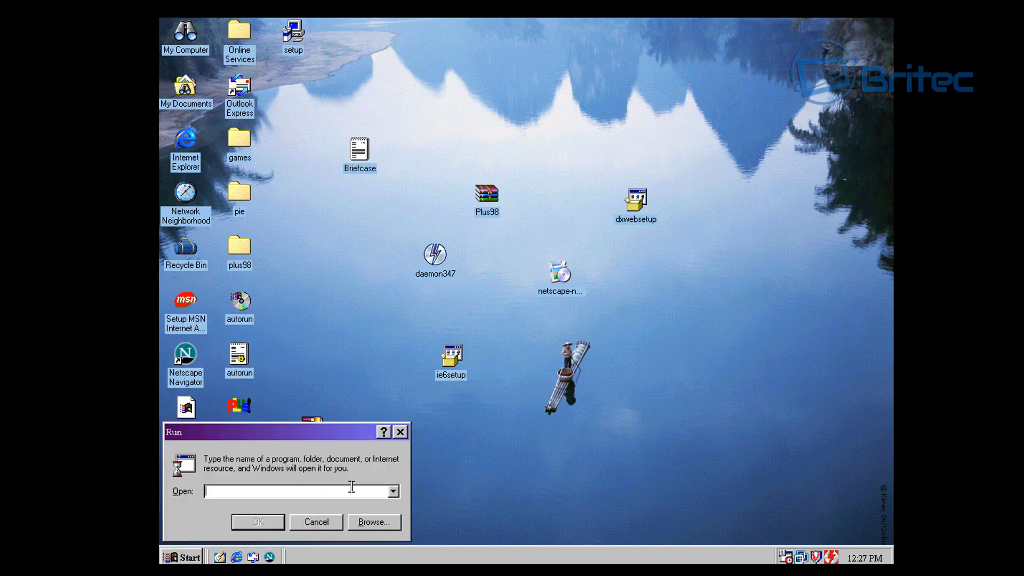
click(315, 524)
Open Folder Options from the system settings and look through the list of registered file types
click(181, 558)
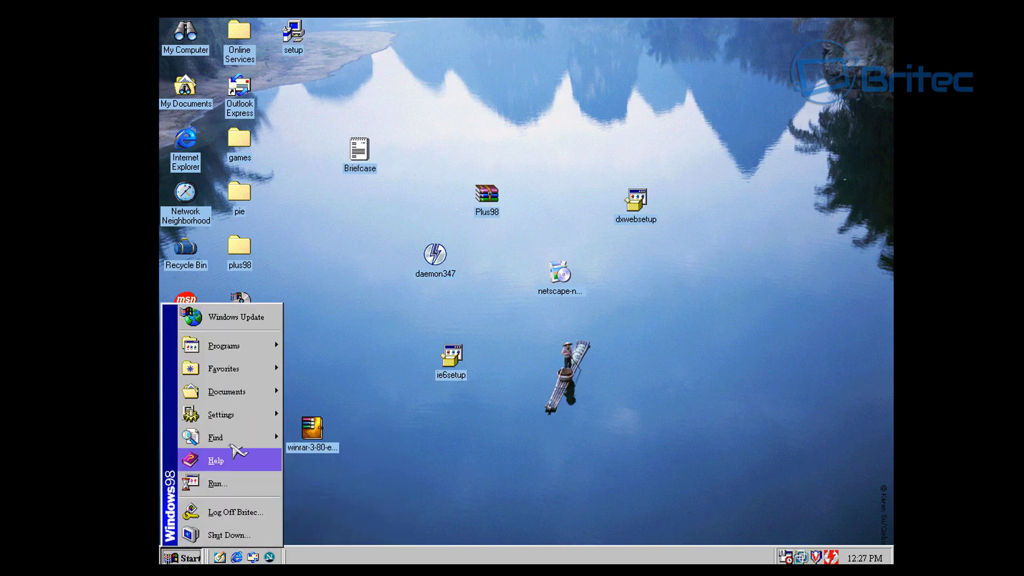
mouse_move(236, 418)
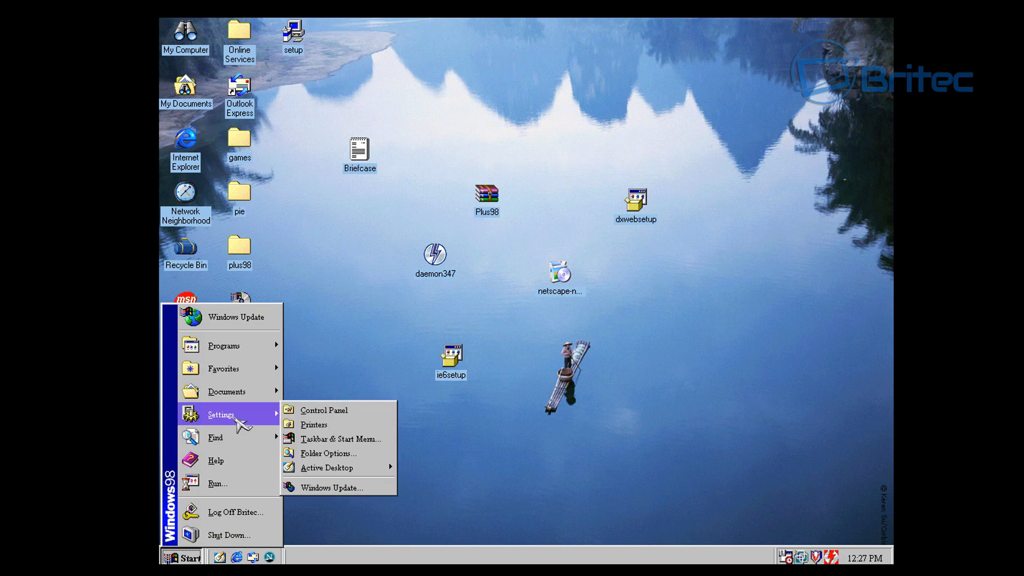
click(332, 454)
drag(358, 110, 446, 94)
click(419, 110)
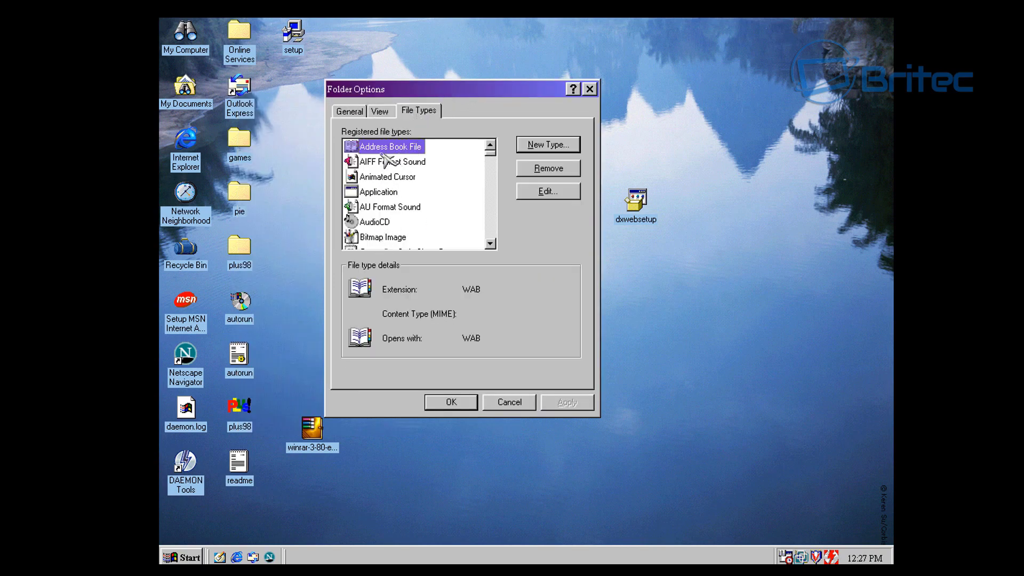
scroll(383, 206, down, 15)
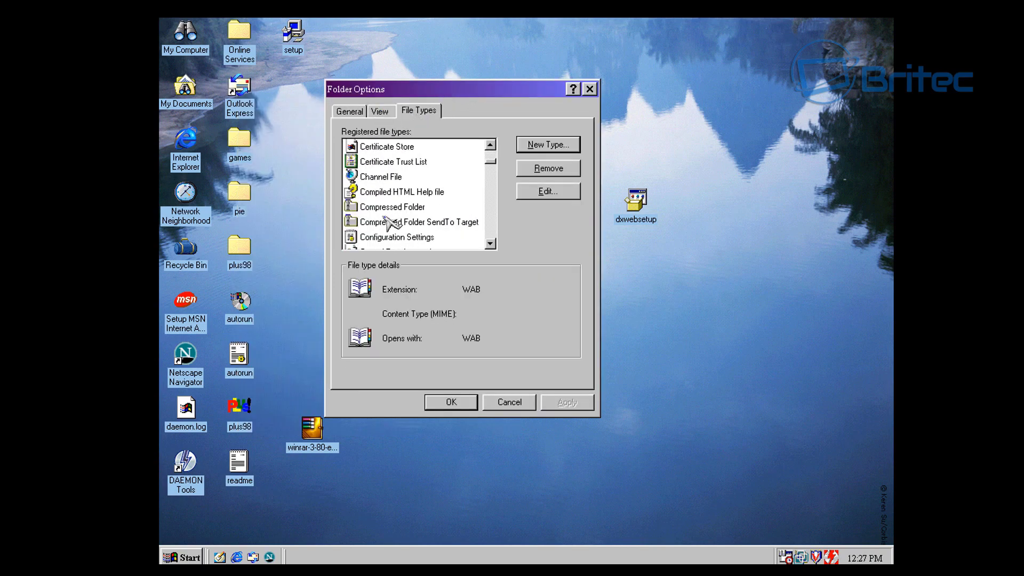
scroll(392, 233, up, 15)
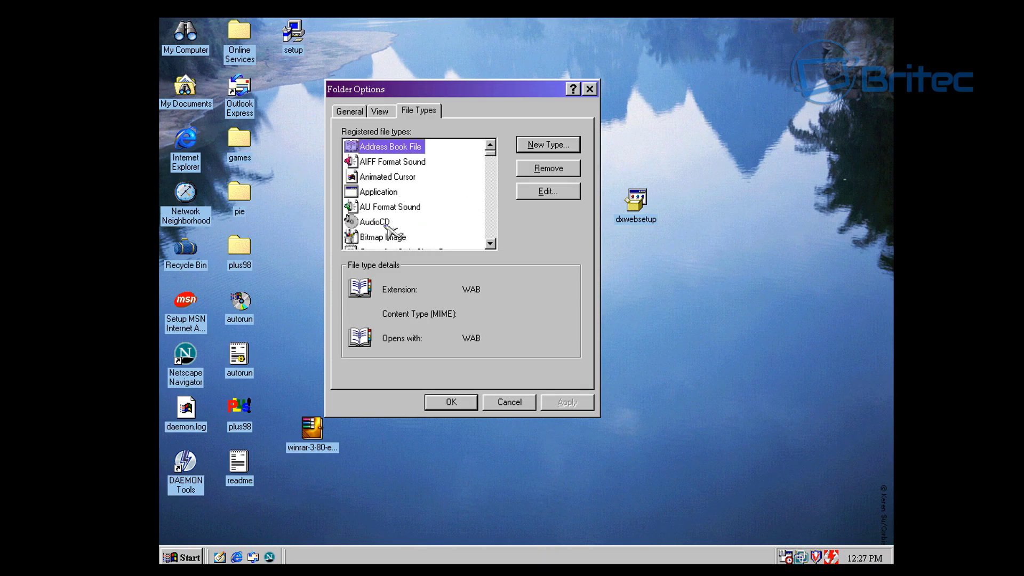
Review the advanced view settings and the general desktop style options, then close Folder Options without changes
click(380, 111)
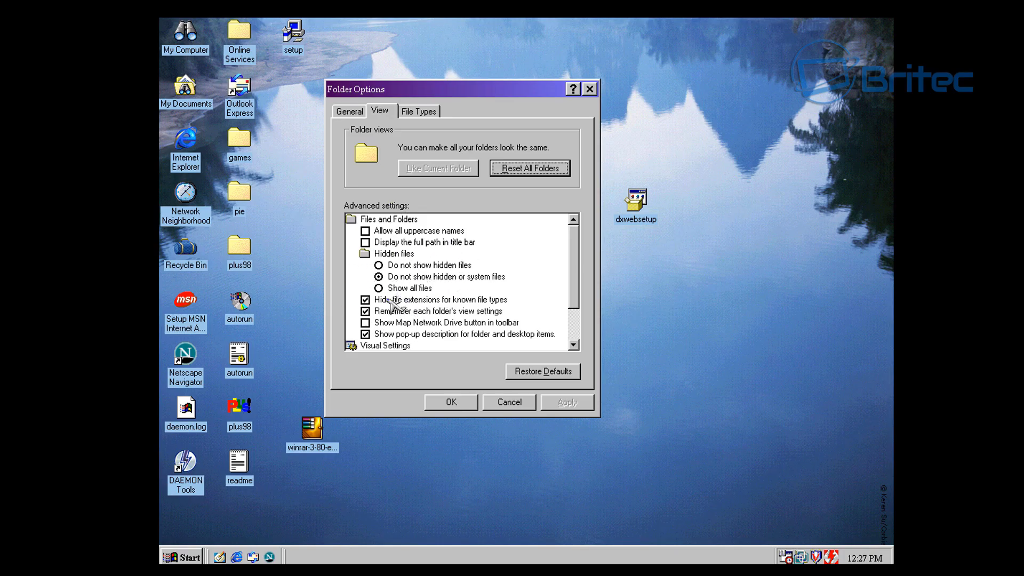
click(351, 111)
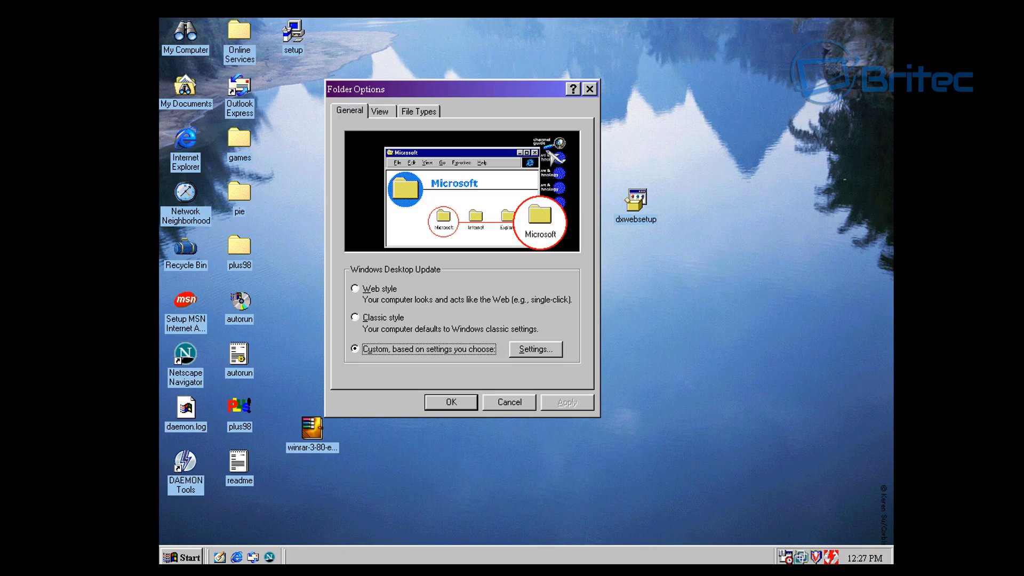
click(589, 90)
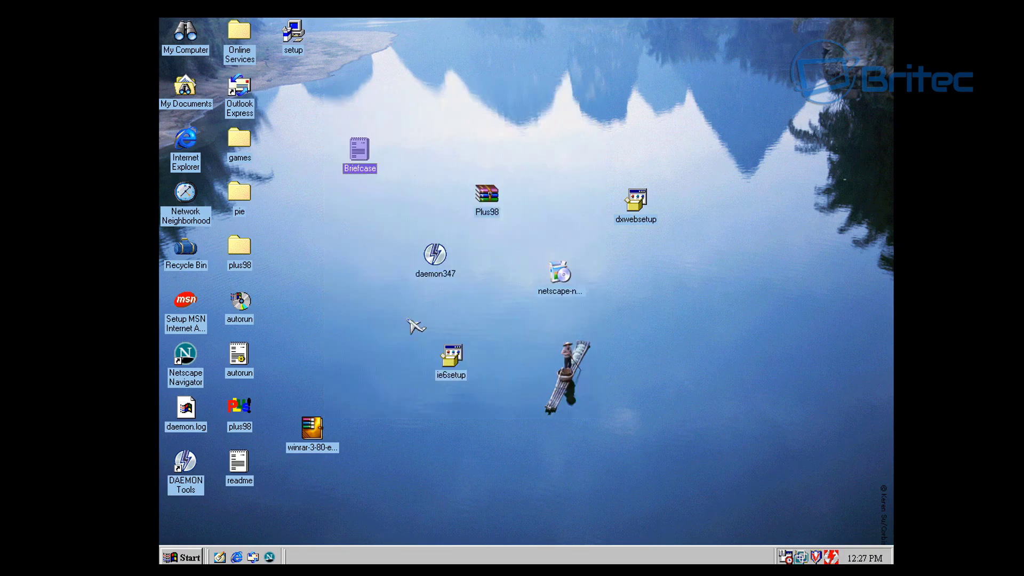
Open Disk Cleanup for drive C:, review its deletable files, More Options and Settings, and close it without cleaning
click(182, 558)
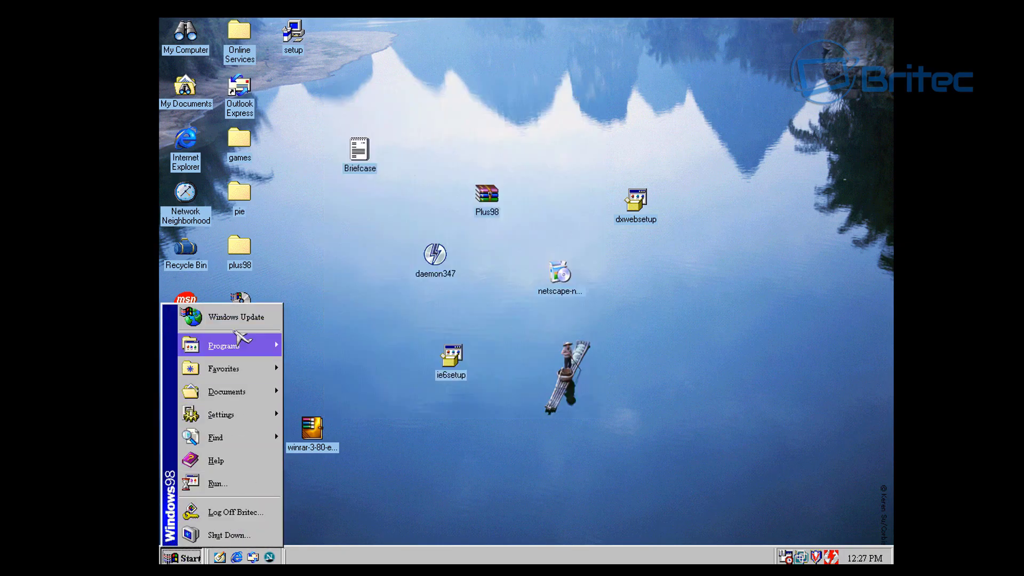
mouse_move(235, 344)
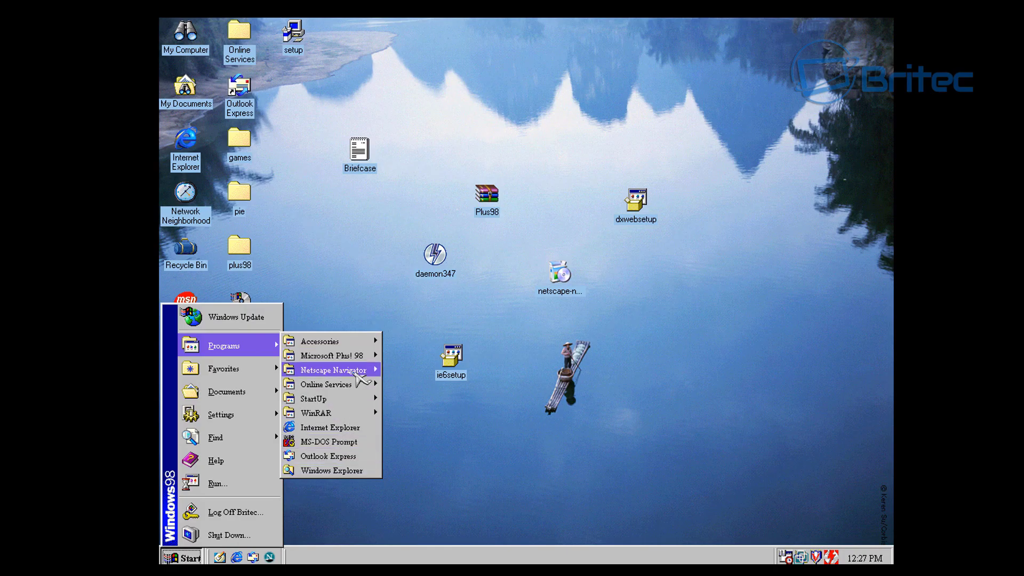
mouse_move(361, 361)
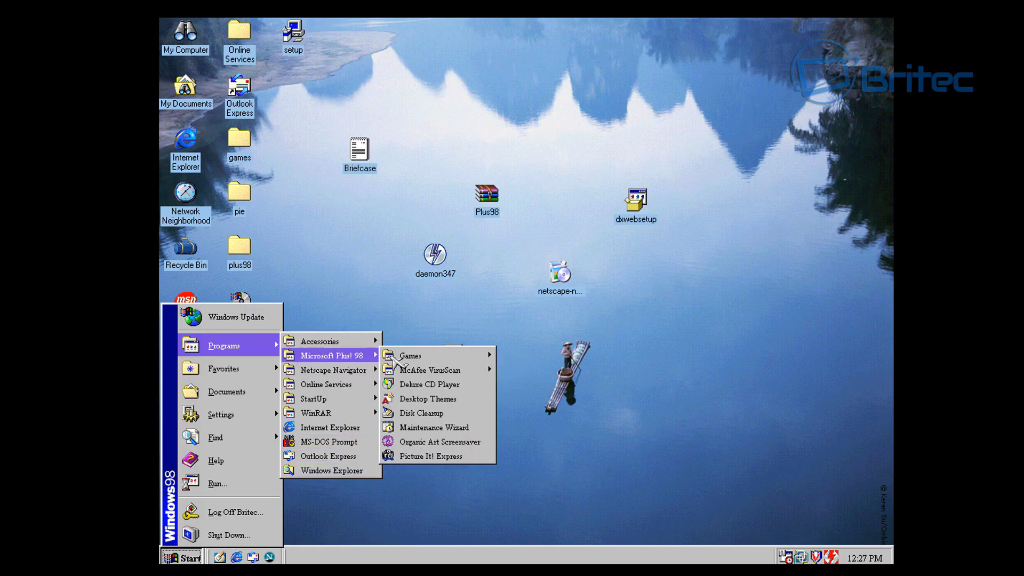
click(444, 424)
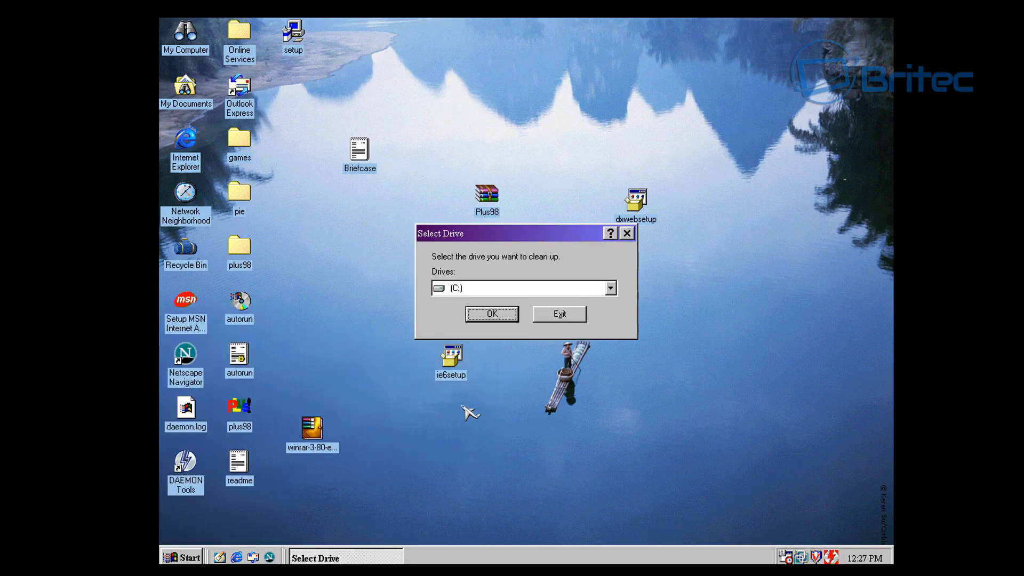
click(493, 315)
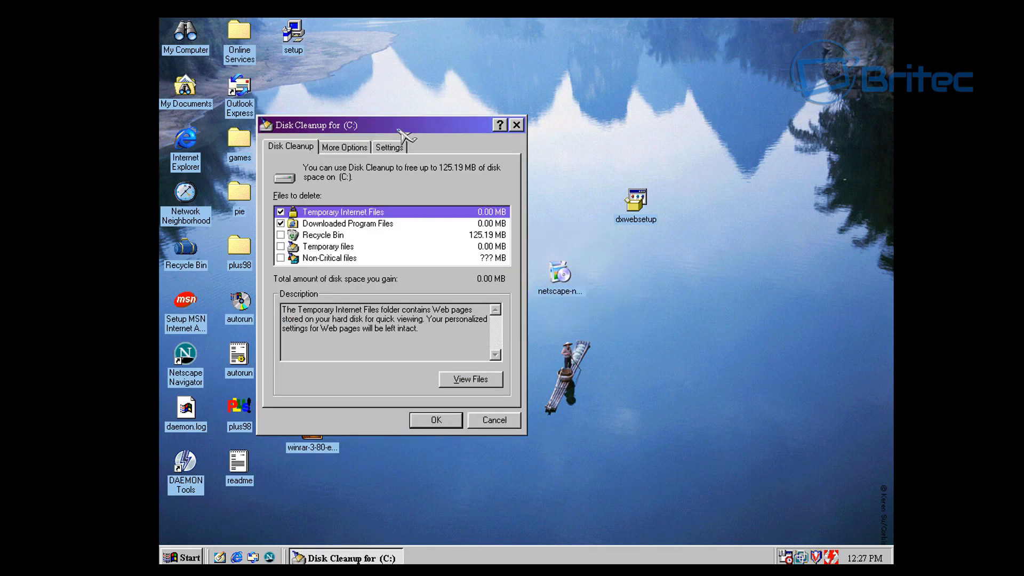
drag(399, 130, 484, 127)
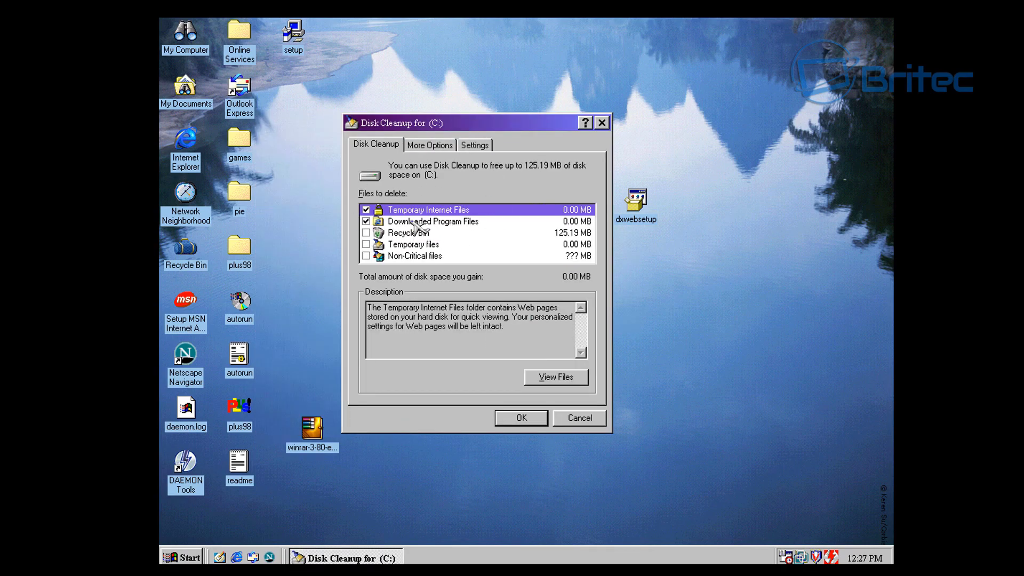
click(433, 147)
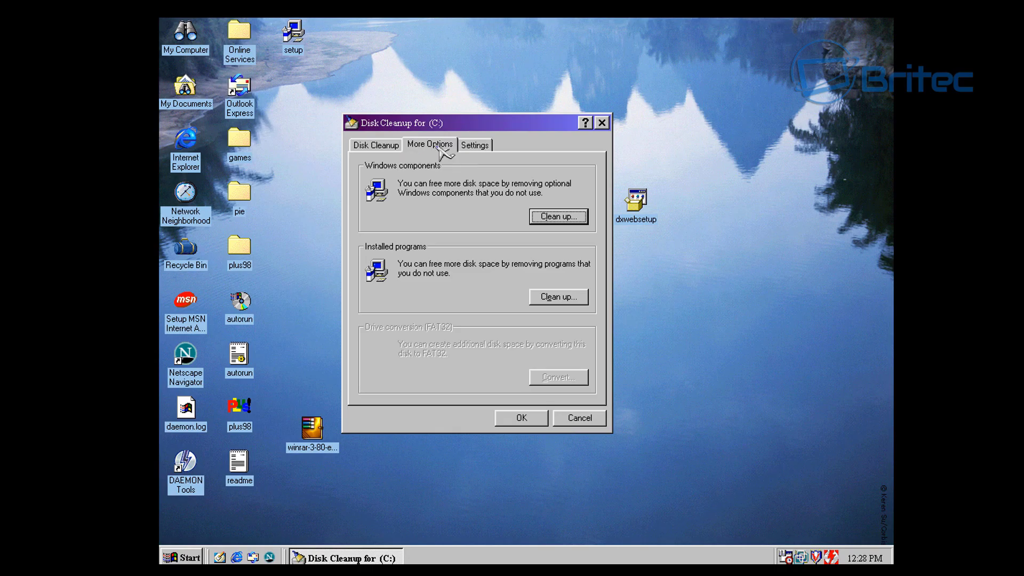
click(475, 147)
click(602, 123)
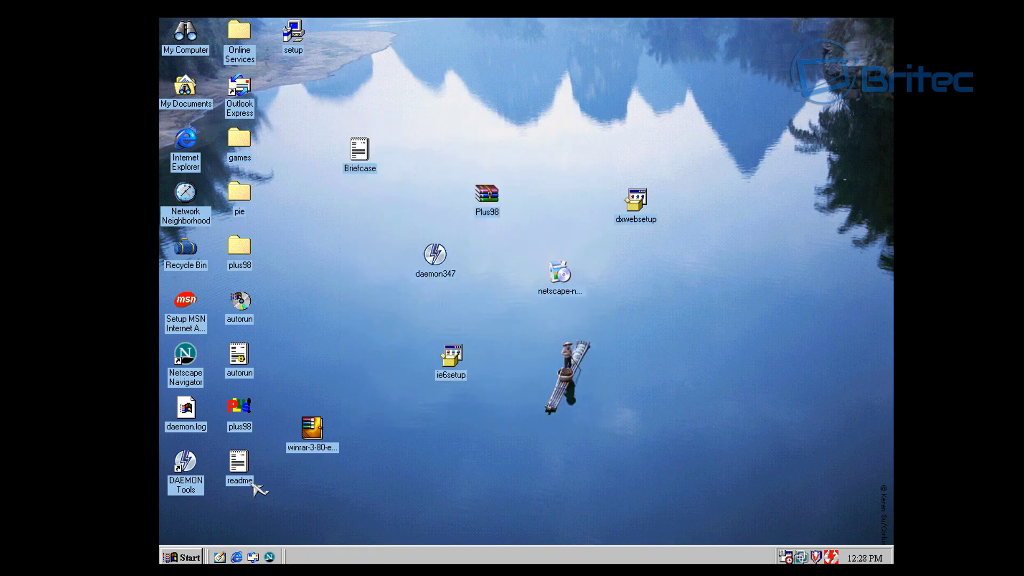
Run the Plus! 98 Maintenance Wizard with Perform maintenance now, and move its progress windows apart
click(182, 558)
mouse_move(246, 346)
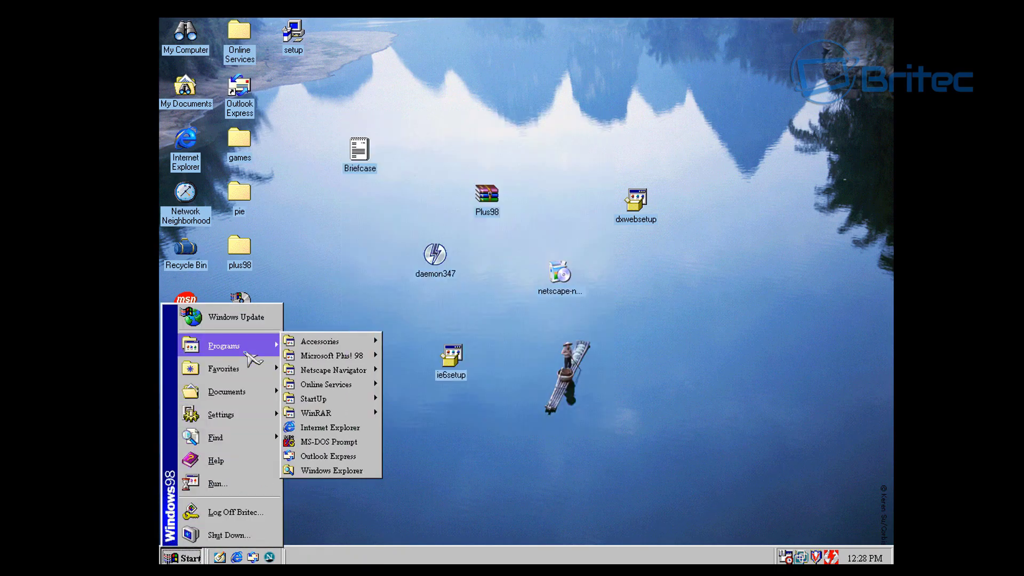
mouse_move(335, 355)
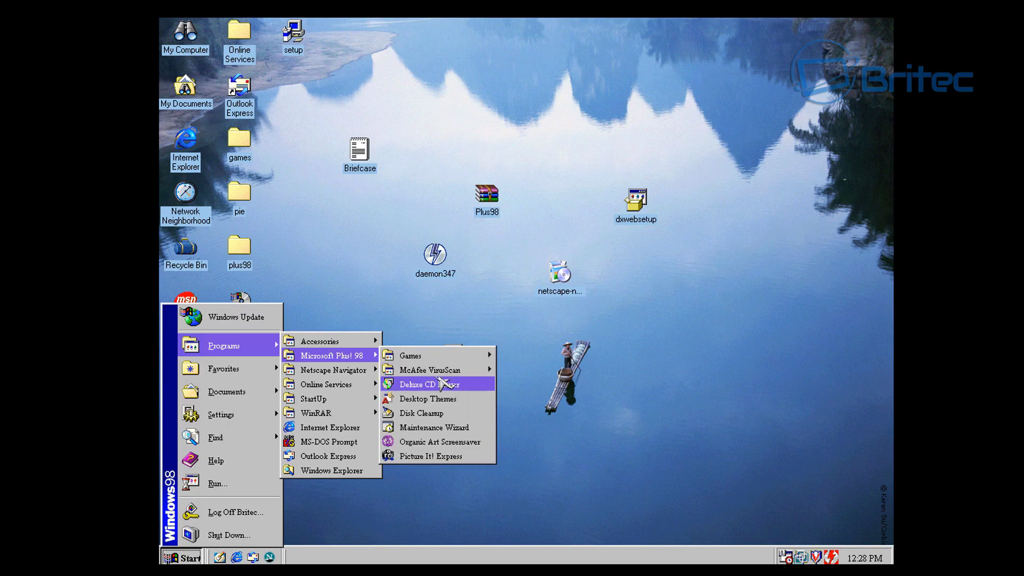
mouse_move(445, 371)
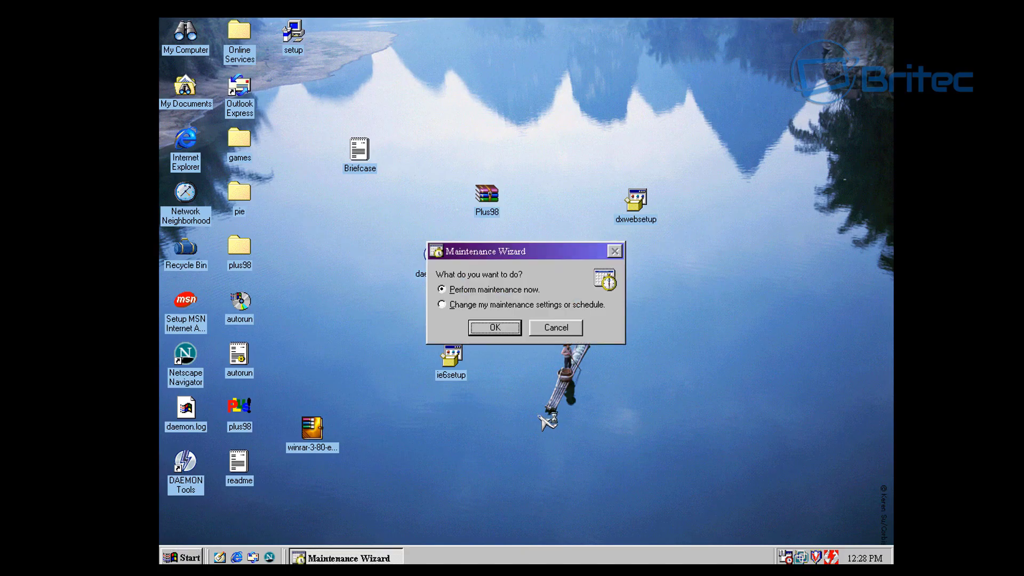
click(496, 328)
drag(784, 66, 670, 114)
click(384, 54)
drag(390, 61, 412, 75)
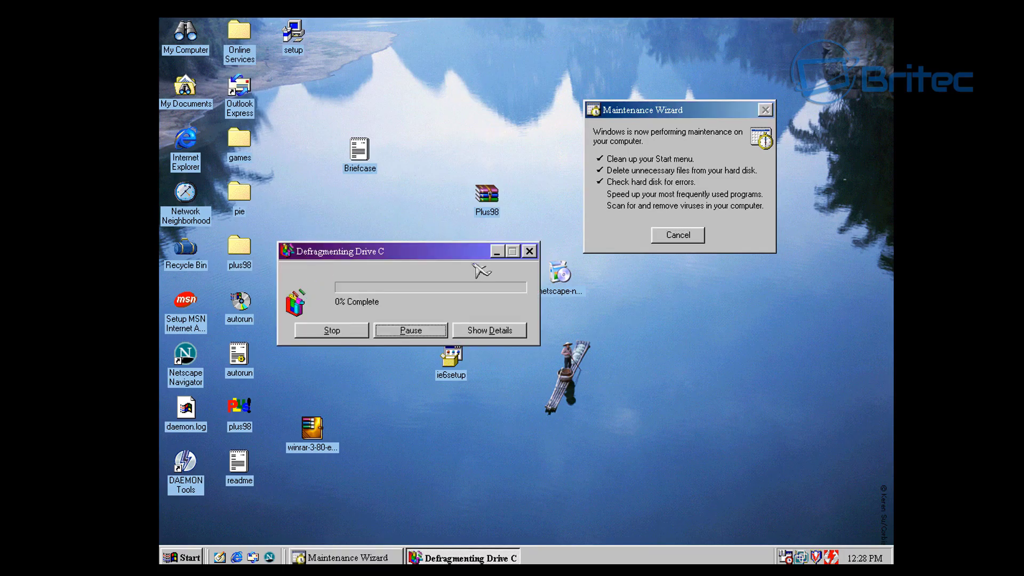
drag(401, 253, 419, 157)
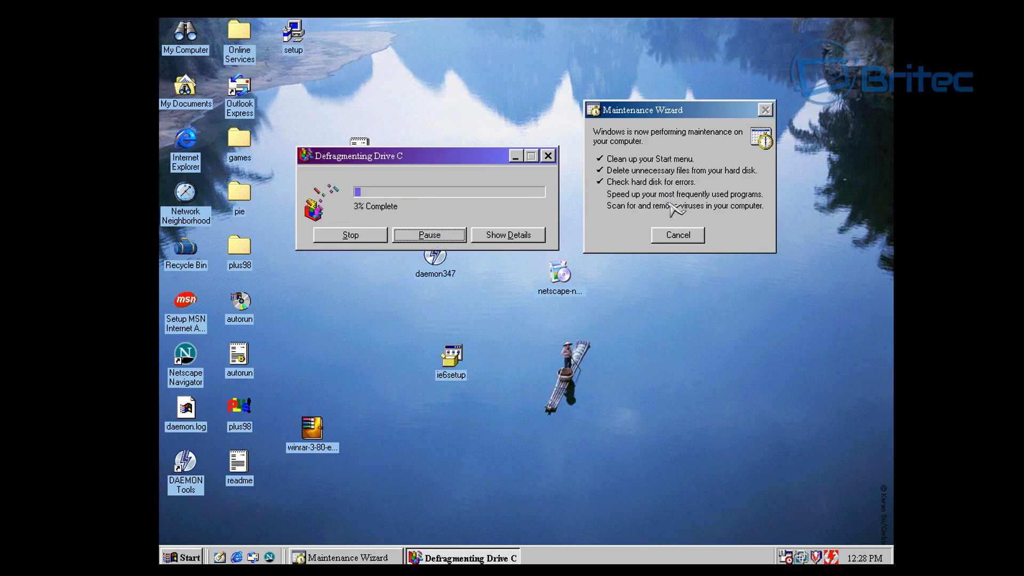
Stop the drive C defragmentation, dismiss the McAfee VirusScan welcome message and close the weekly virus scan
click(348, 234)
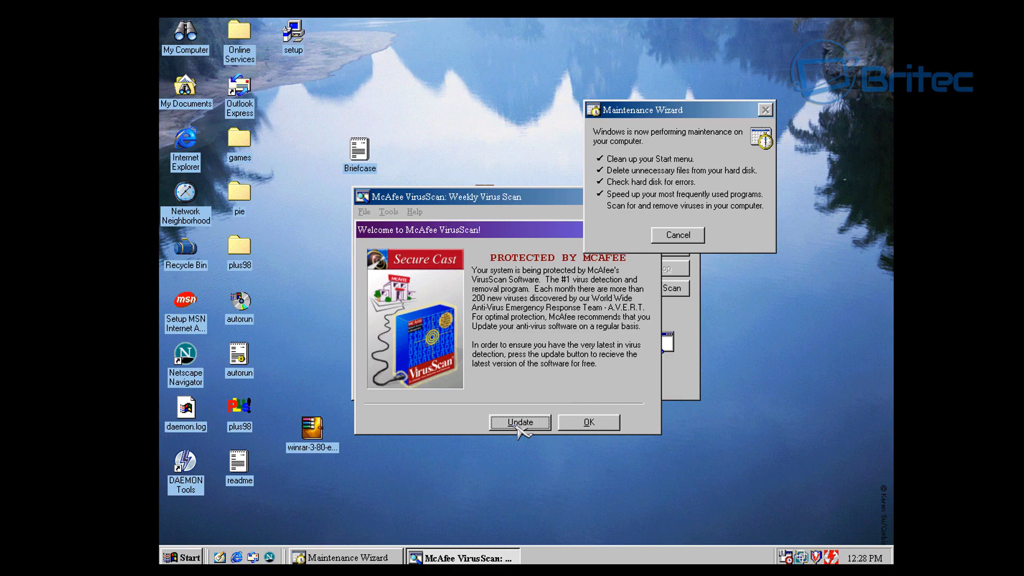
click(596, 427)
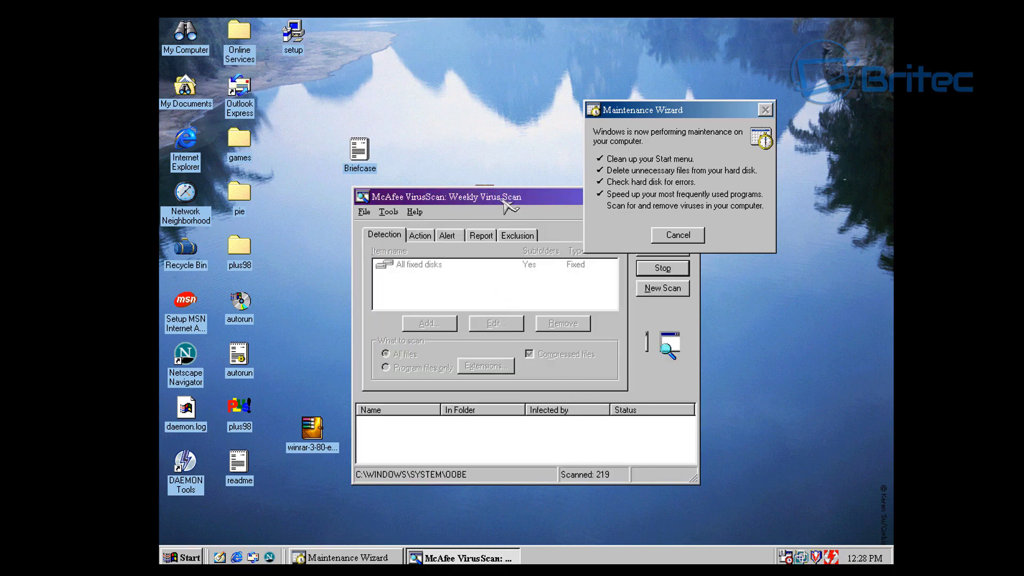
drag(493, 130, 418, 133)
click(543, 135)
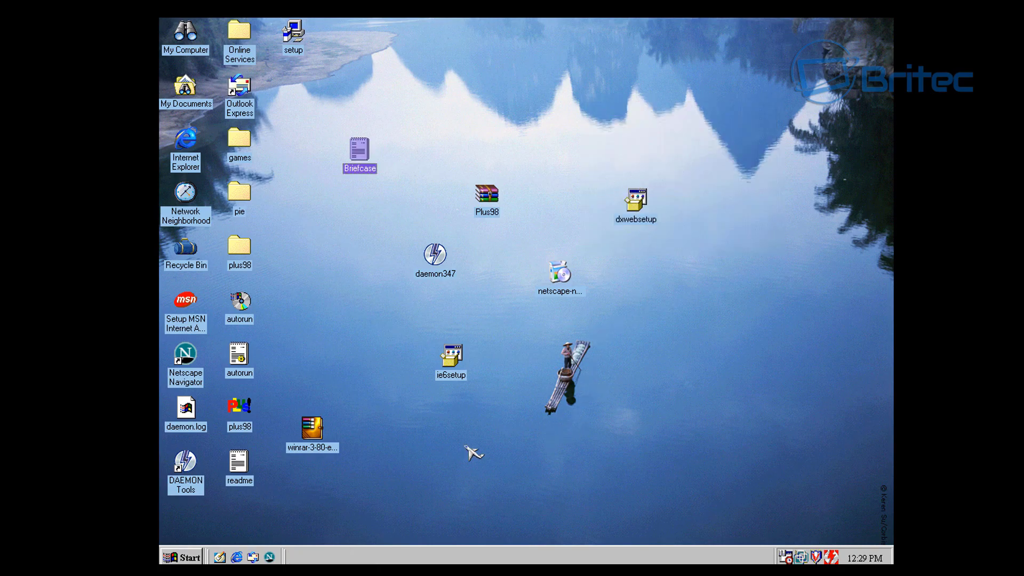
Browse the Accessories program groups, including Communications, Entertainment, Internet Tools and System Tools
click(181, 557)
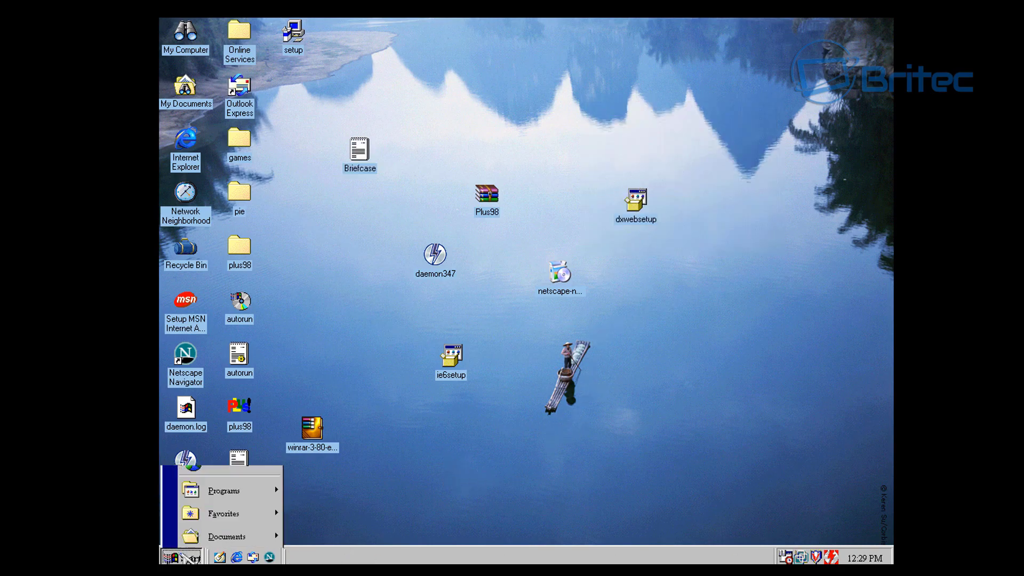
mouse_move(280, 352)
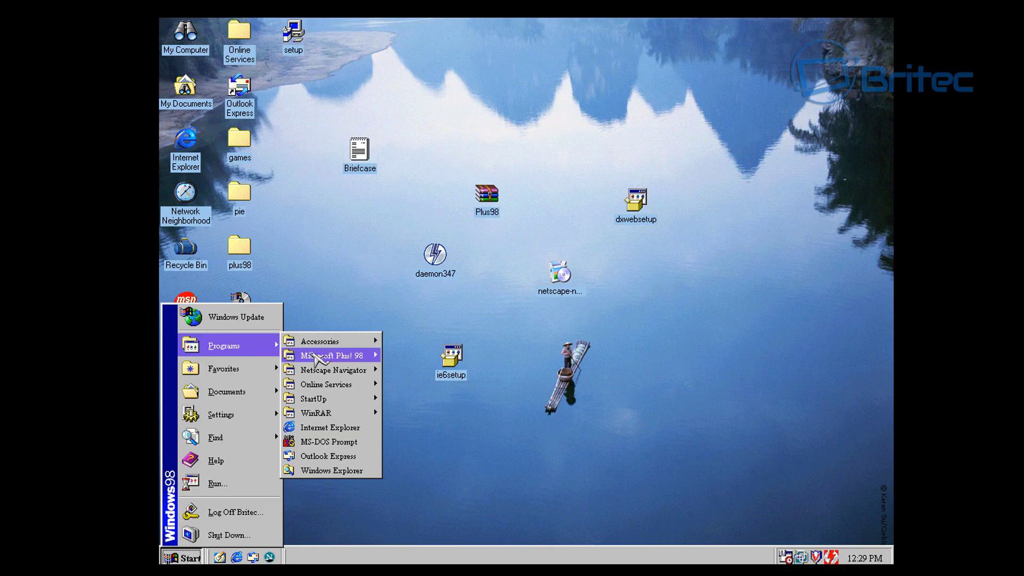
mouse_move(344, 339)
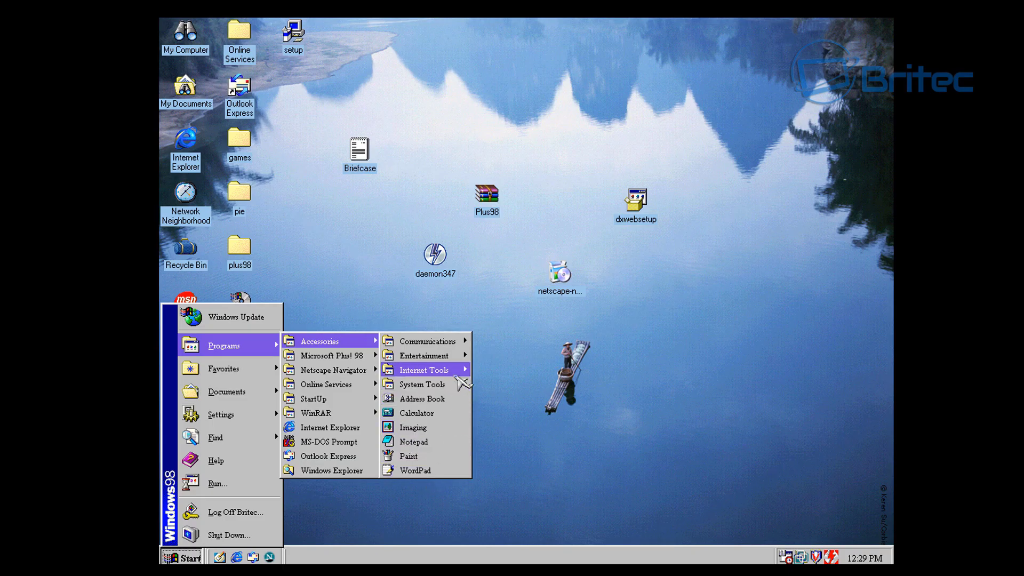
mouse_move(462, 365)
mouse_move(460, 341)
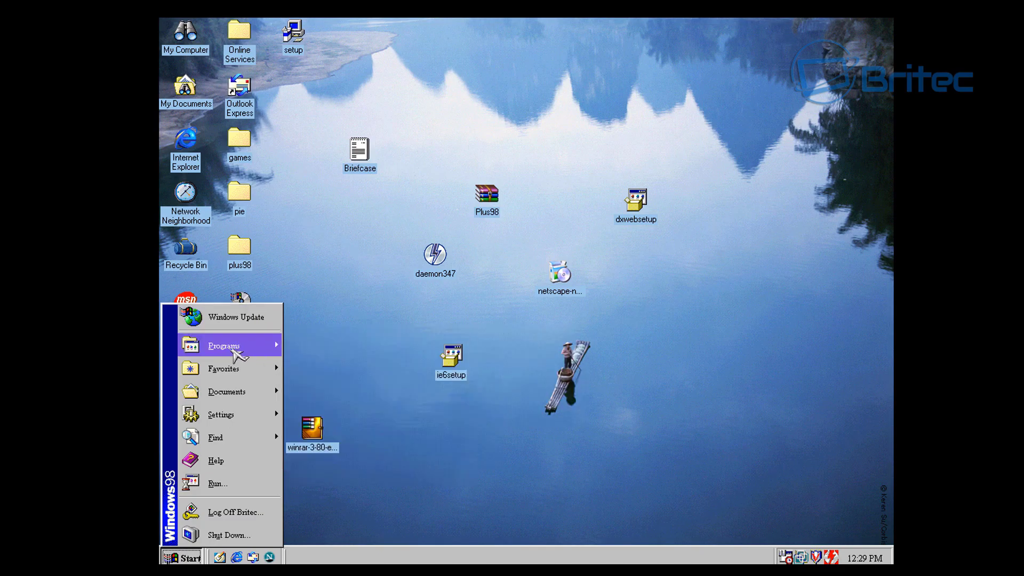
mouse_move(246, 353)
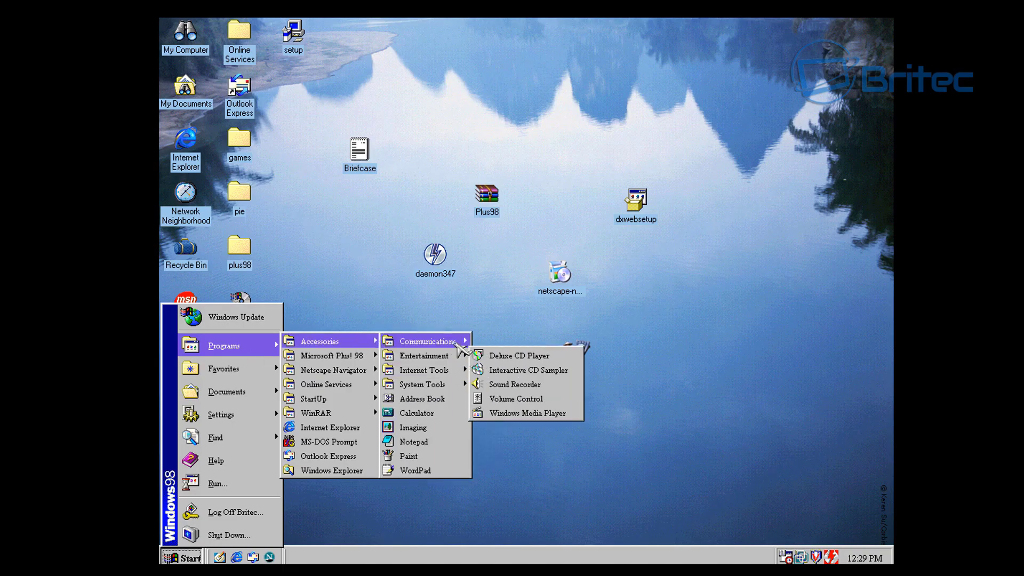
mouse_move(443, 381)
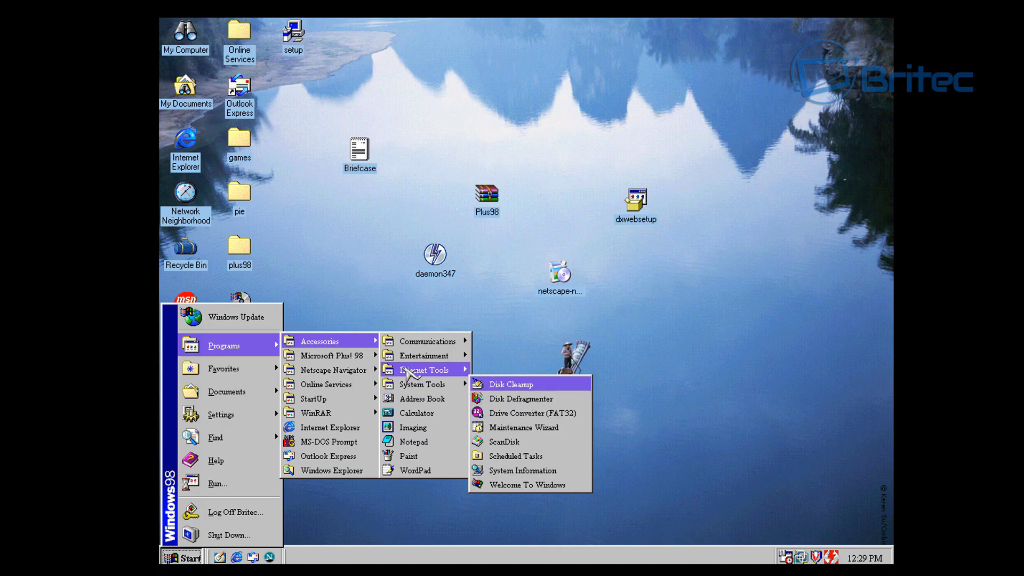
mouse_move(401, 373)
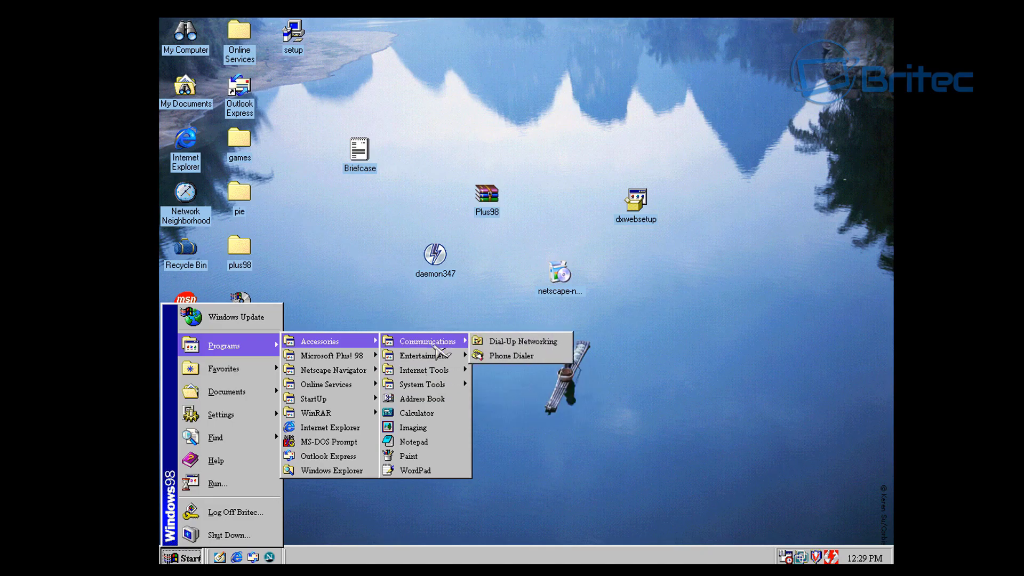
Launch Picture It! Express from Microsoft Plus! 98 and view its Paint & Color Effects and Get Picture options
mouse_move(343, 360)
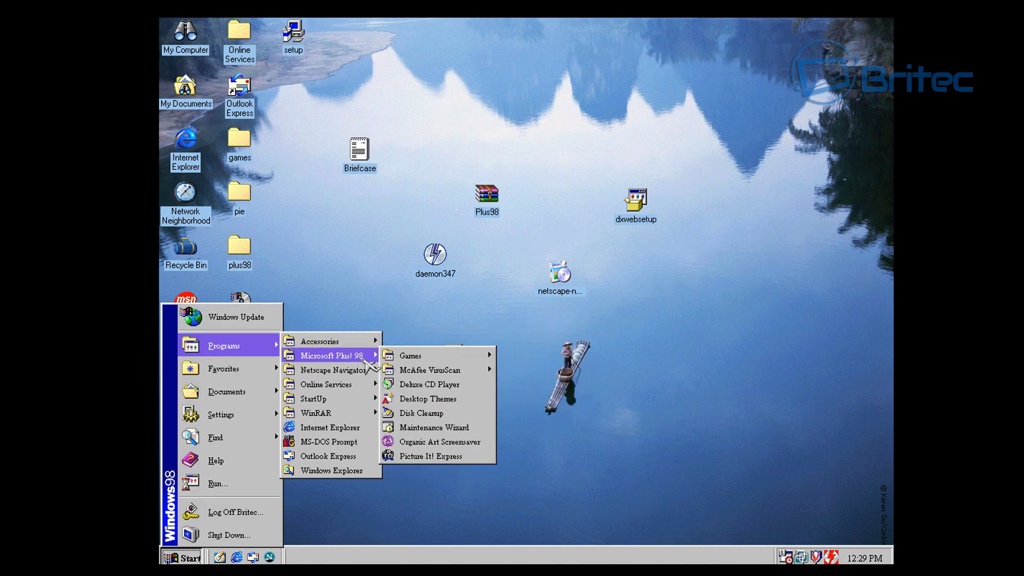
click(483, 455)
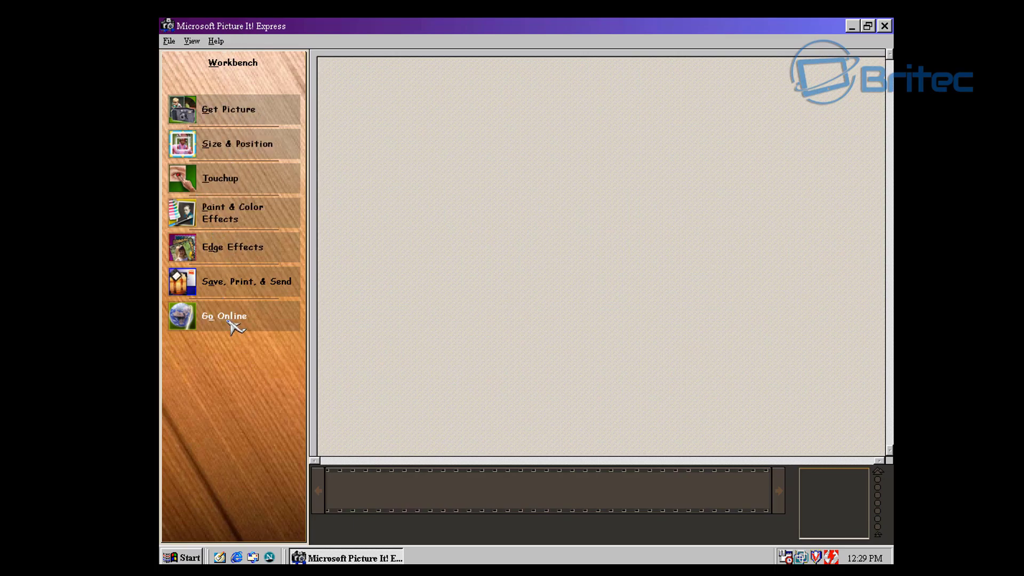
mouse_move(216, 204)
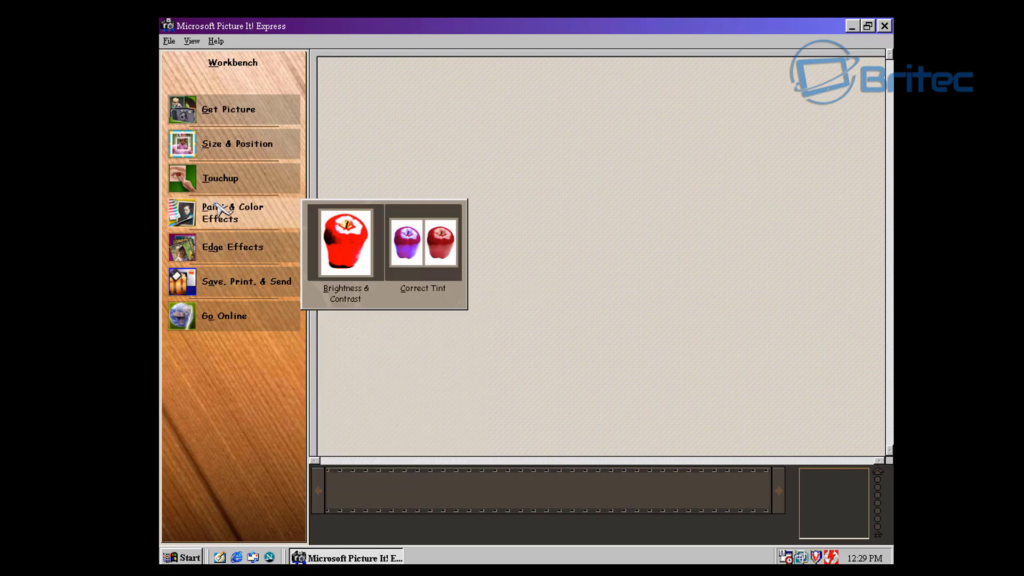
mouse_move(220, 113)
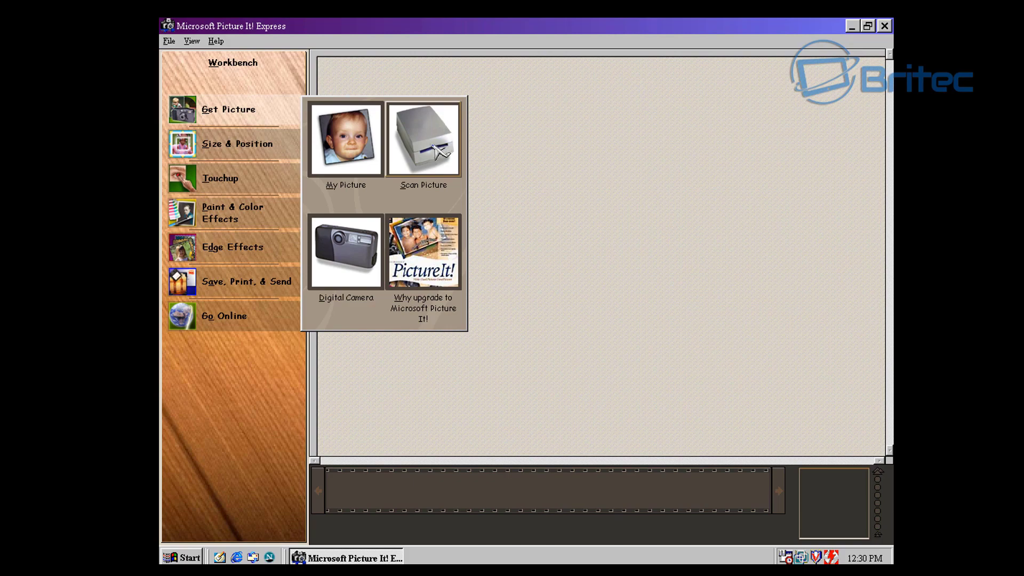
Dismiss the Get Picture options and close Picture It! Express
click(554, 343)
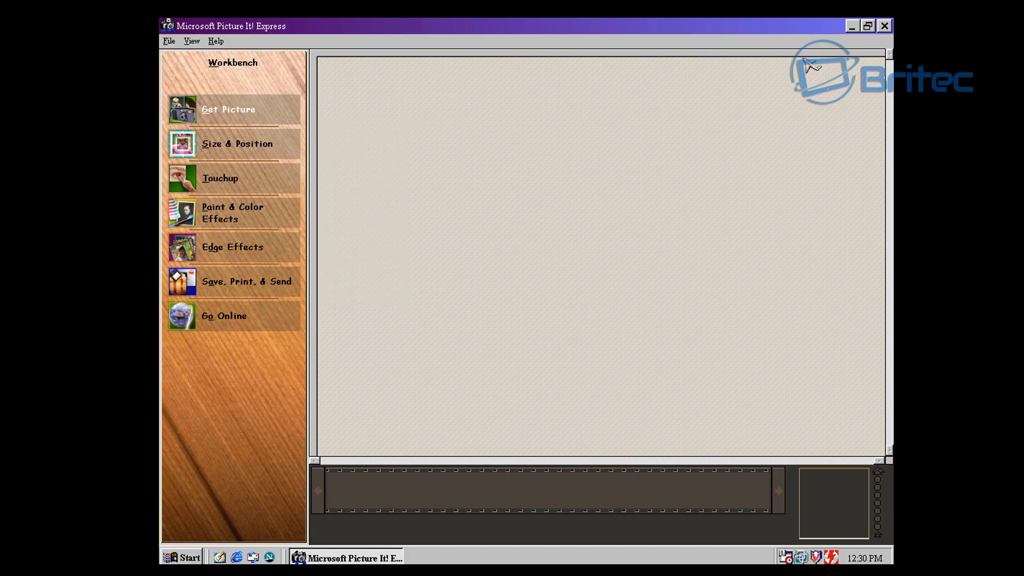
click(884, 25)
click(355, 293)
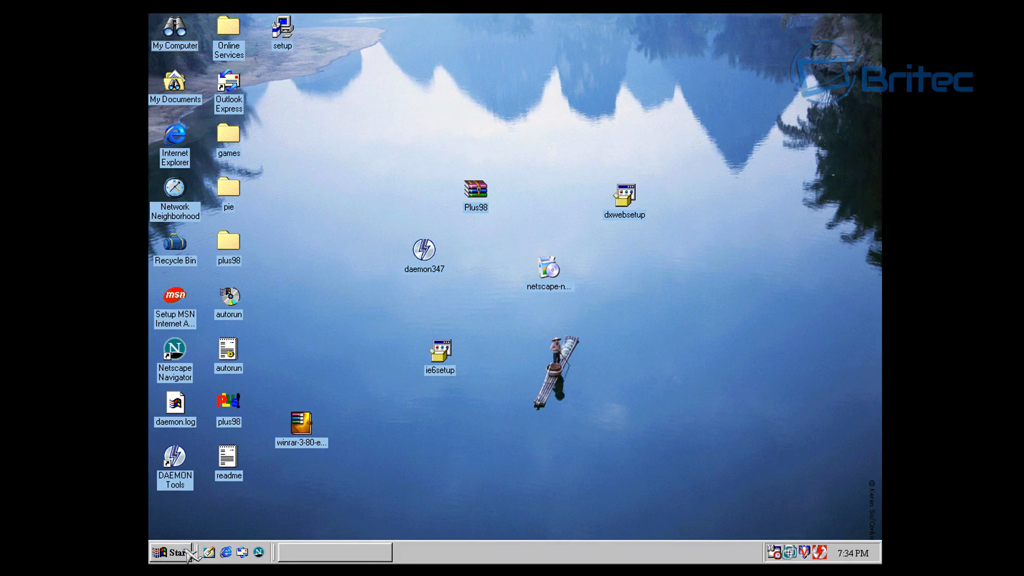
Open the Organic Art Screensaver from Microsoft Plus! 98, move Display Properties to the middle of the desktop, and preview Organic Art full screen
click(188, 552)
mouse_move(244, 339)
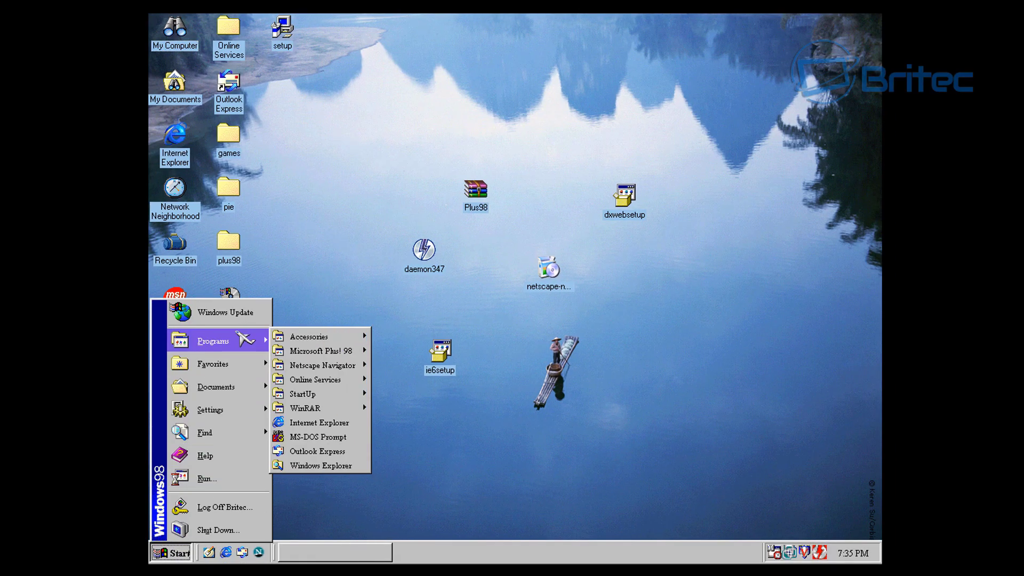
mouse_move(320, 350)
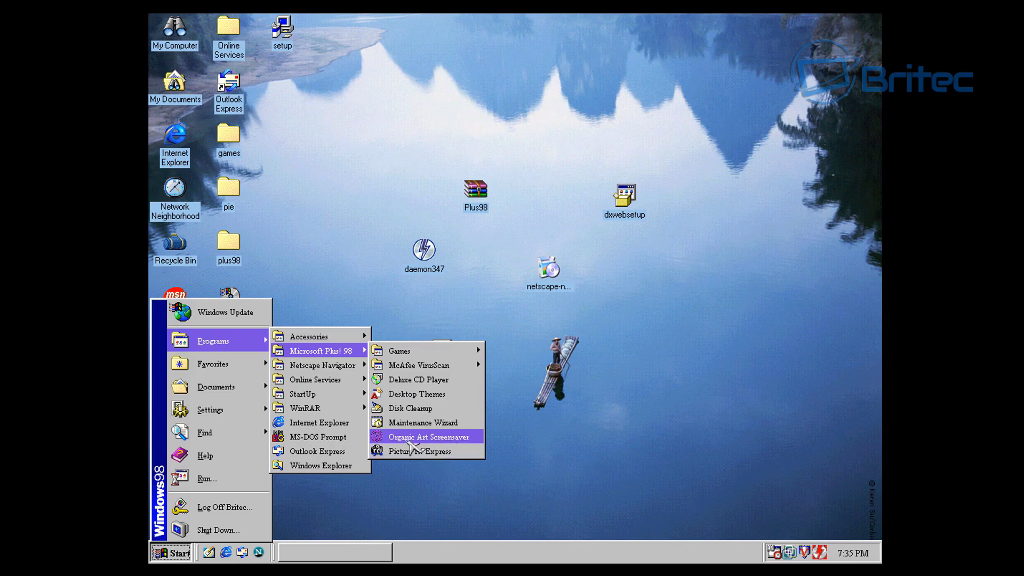
click(430, 438)
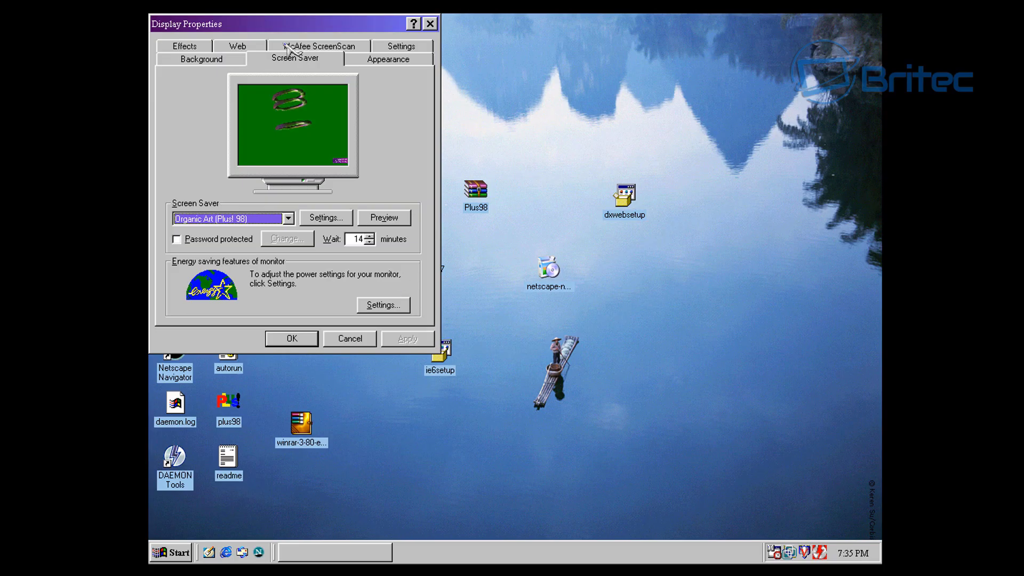
drag(280, 26, 514, 120)
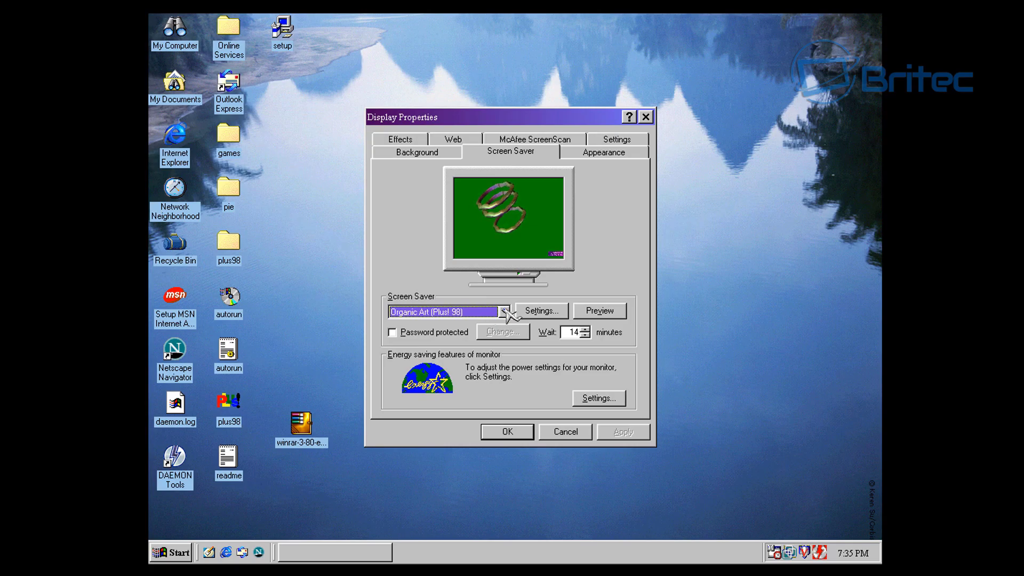
click(605, 310)
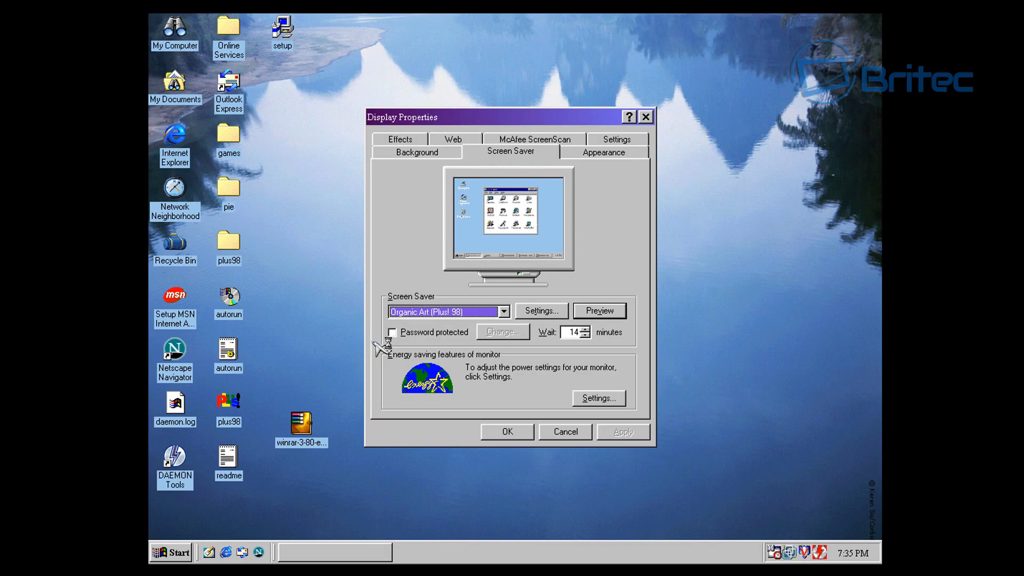
Try the World Traveler (high color) screen saver in the small monitor, and preview Jazz full screen
click(476, 312)
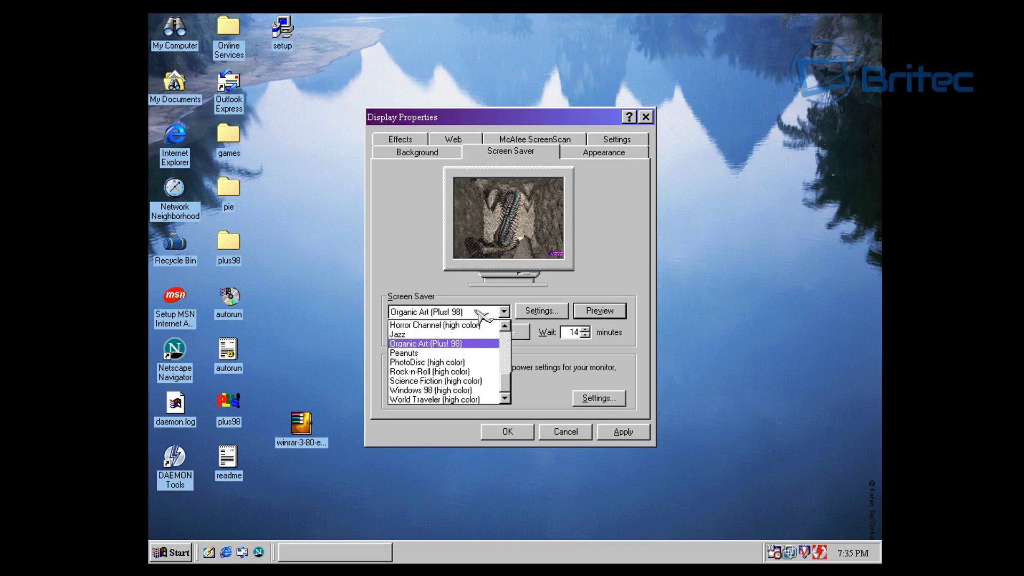
click(471, 400)
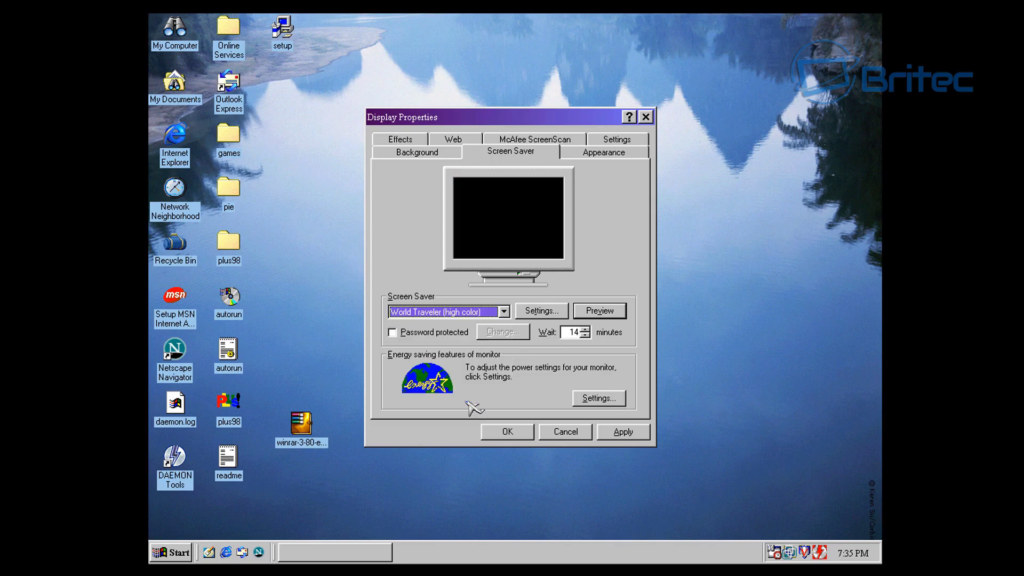
click(457, 315)
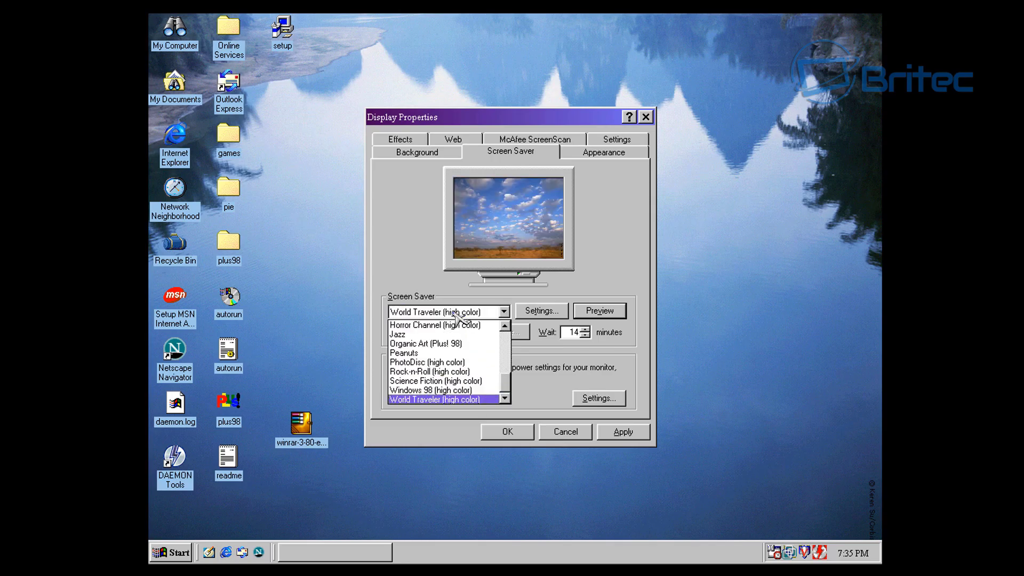
click(471, 322)
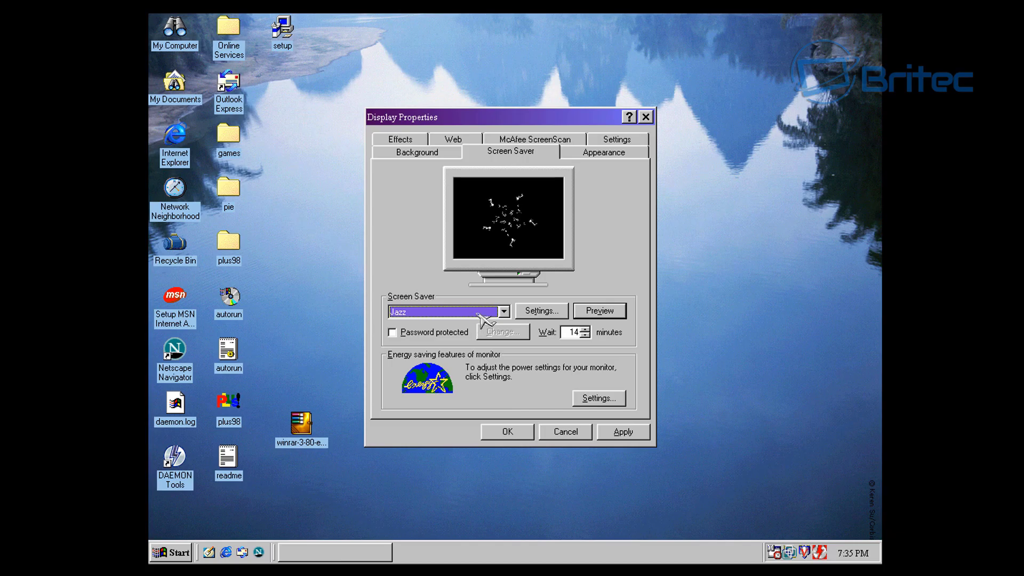
click(595, 315)
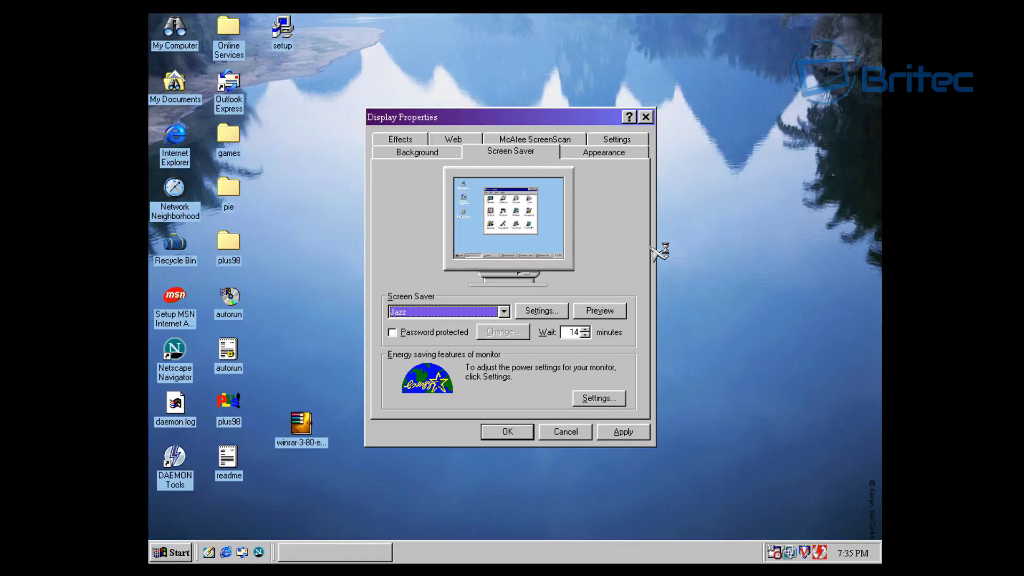
Preview the Horror Channel (high color) and Windows 98 (high color) screen savers full screen
click(482, 312)
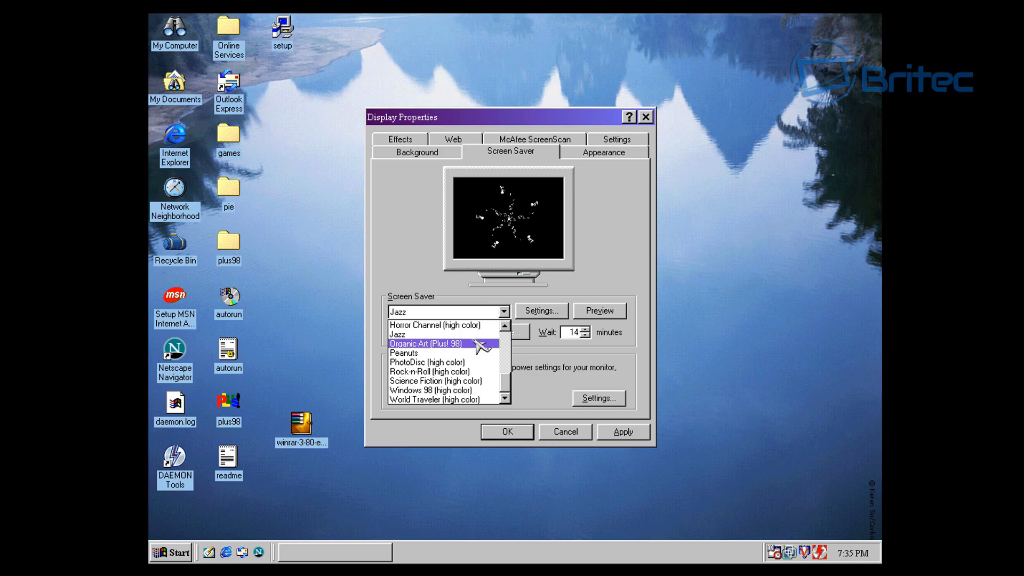
click(475, 325)
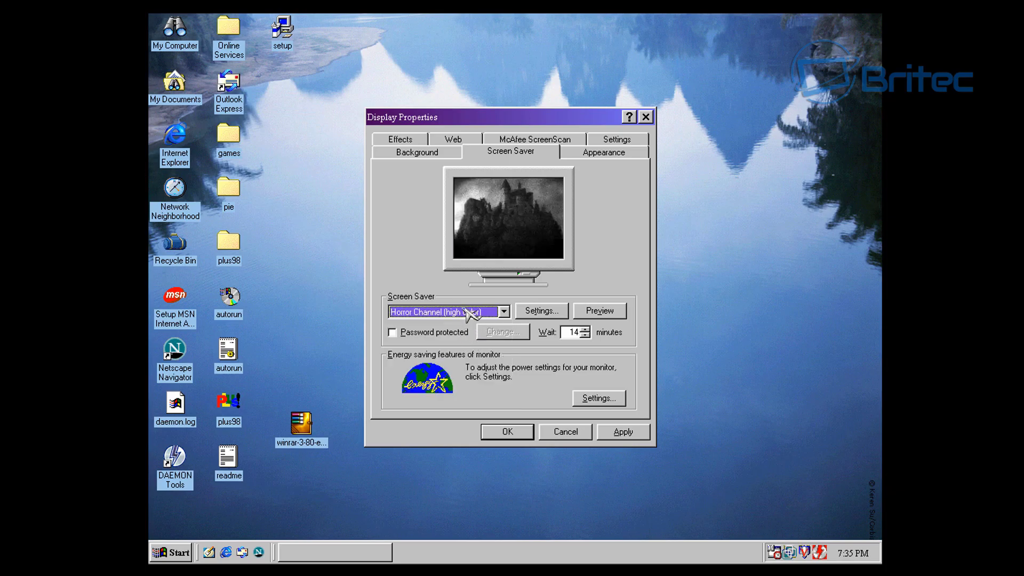
click(596, 314)
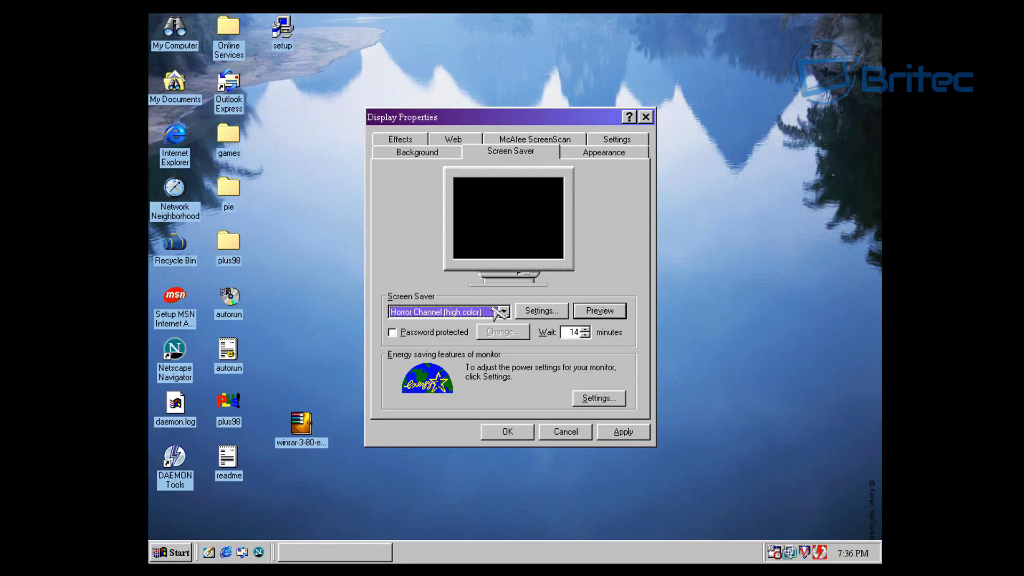
click(494, 310)
click(459, 392)
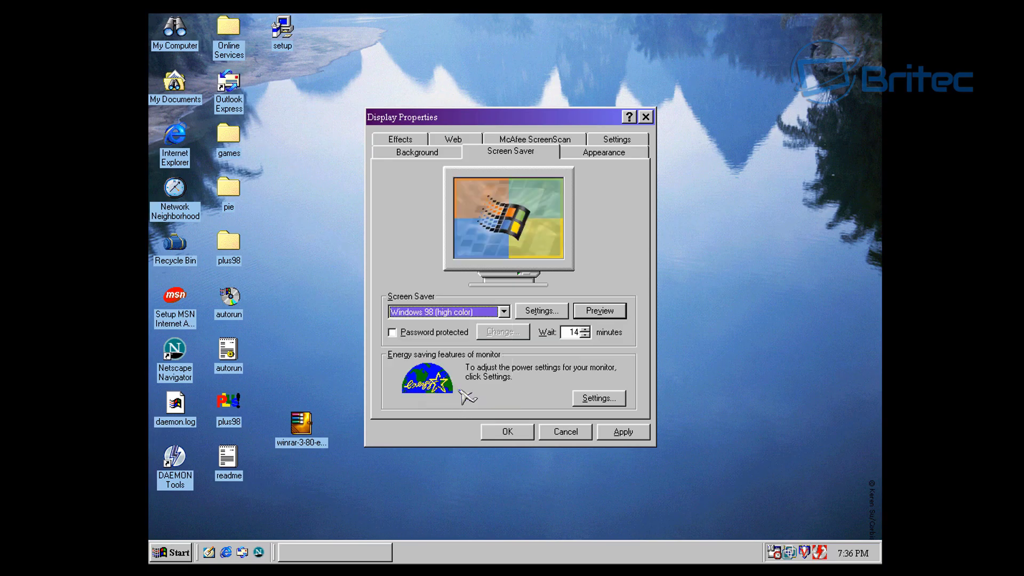
click(608, 312)
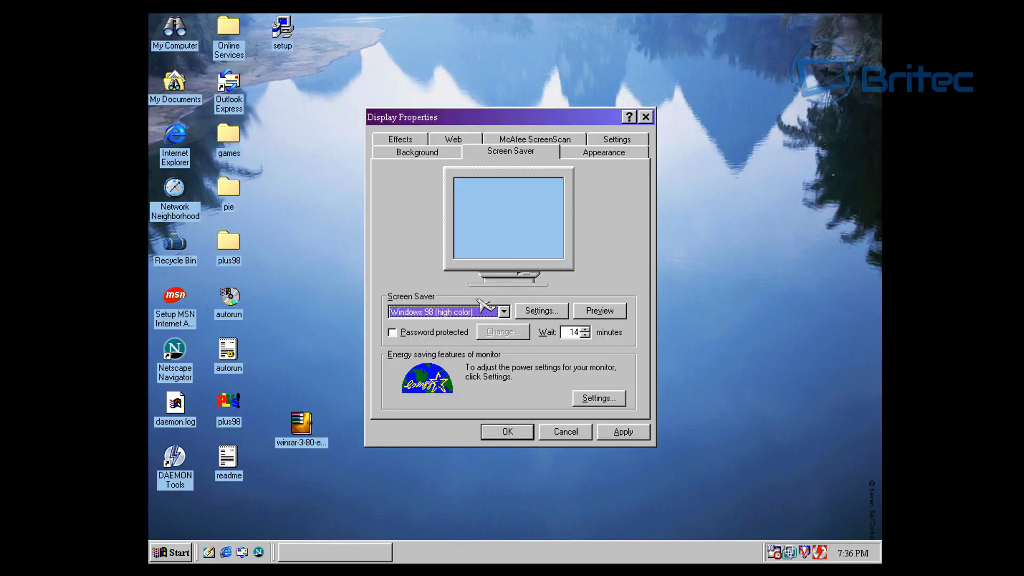
Select World Traveler (high color) again, and switch to Rock-n-Roll (high color) for a full-screen preview
click(465, 312)
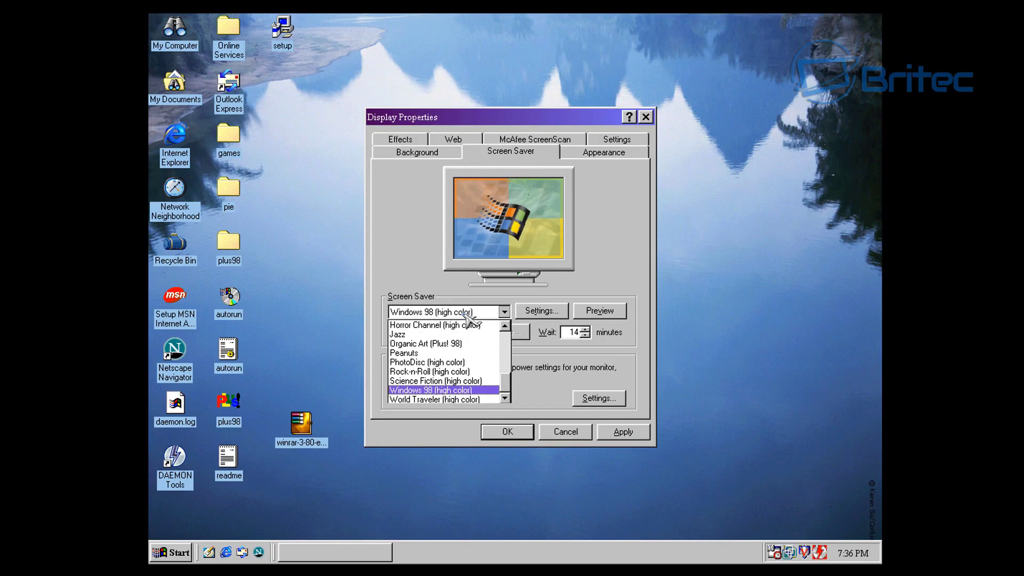
click(445, 399)
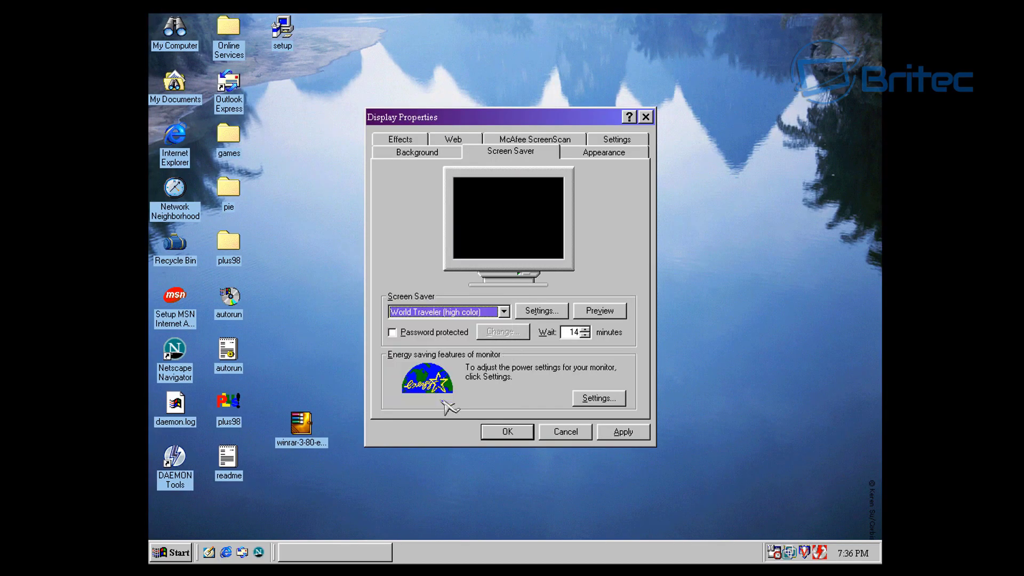
click(465, 314)
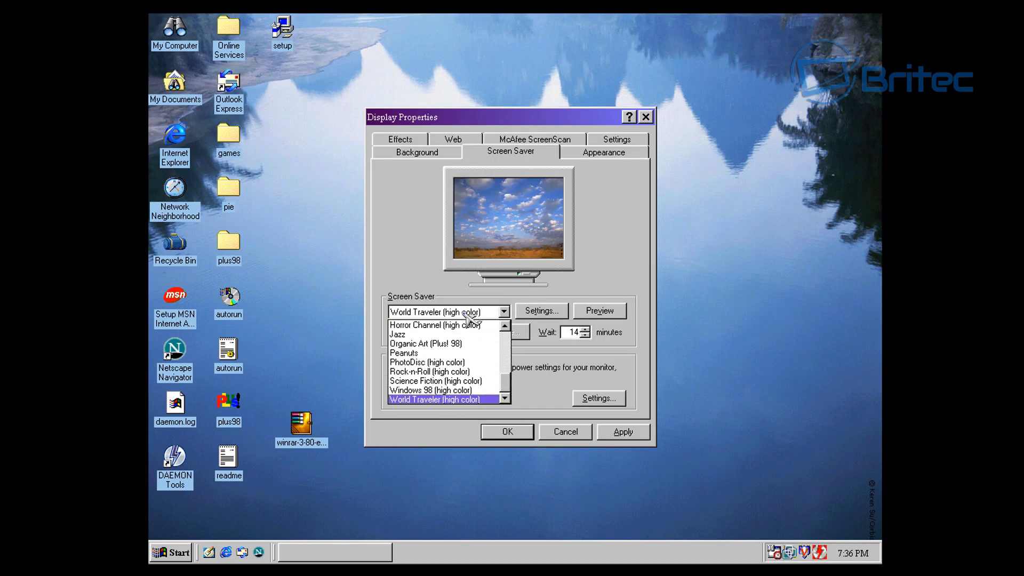
click(463, 371)
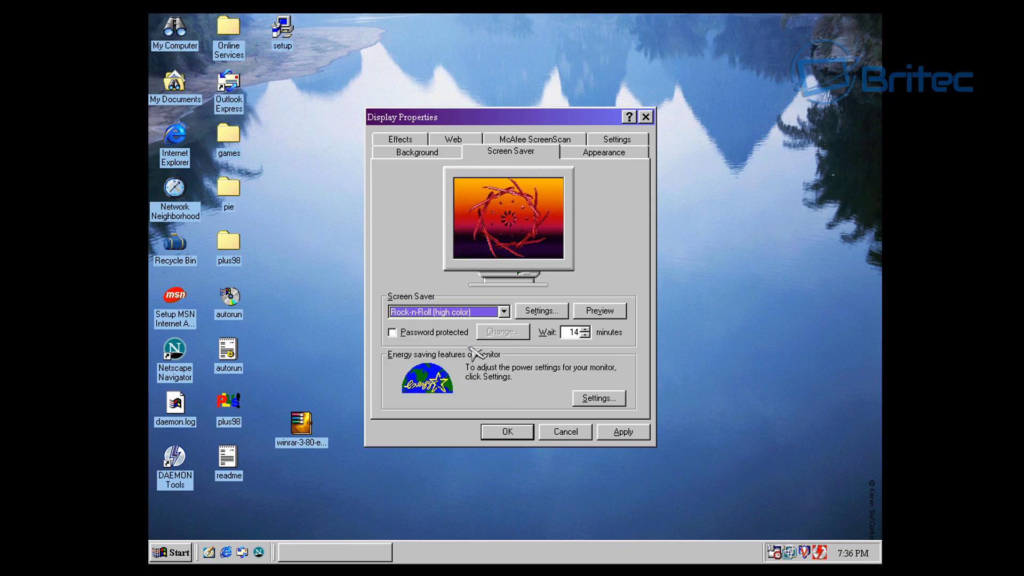
click(601, 317)
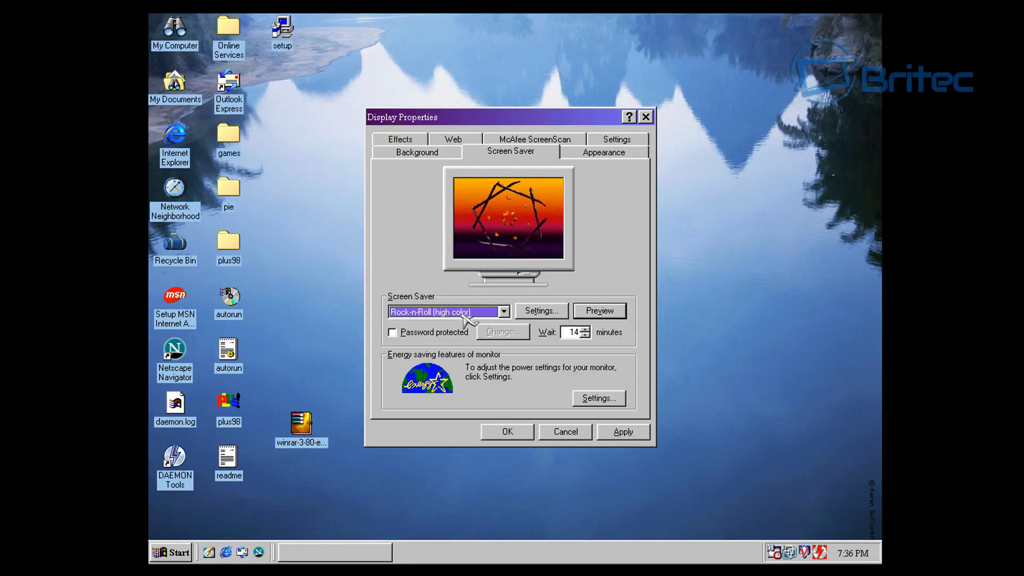
Choose the Garfield screen saver, preview it full screen, and return to Display Properties
click(504, 311)
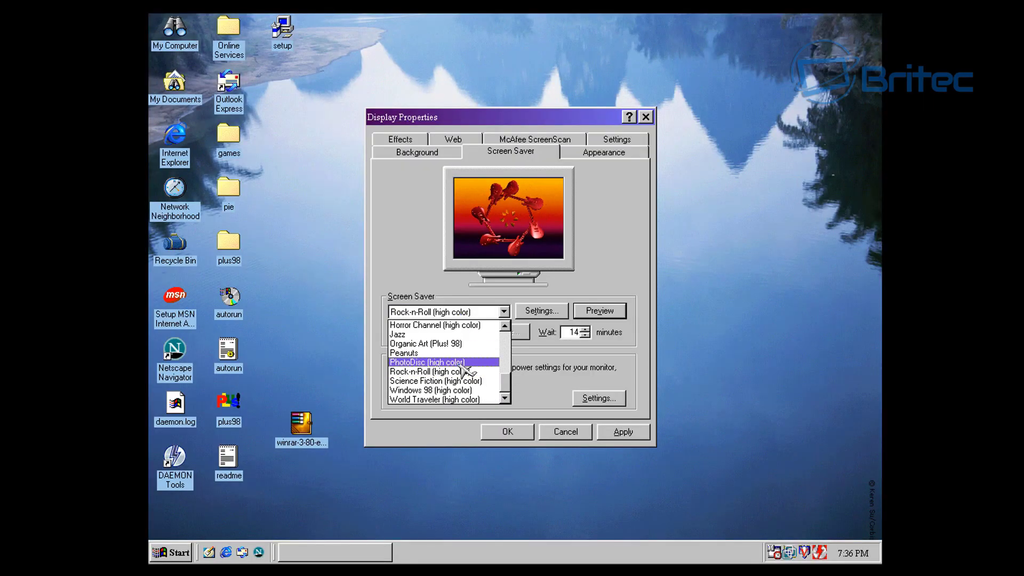
scroll(464, 369, up, 3)
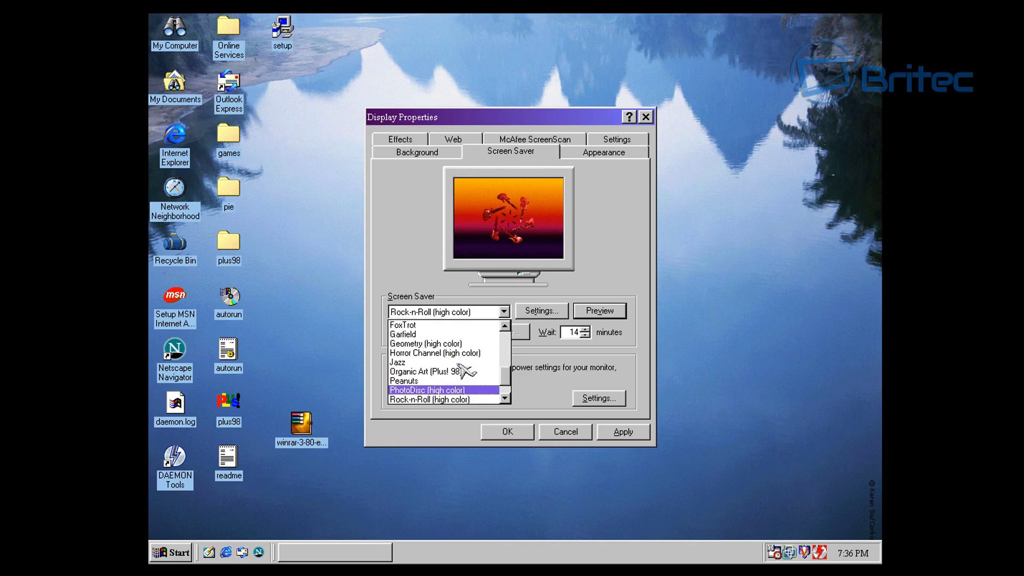
click(431, 335)
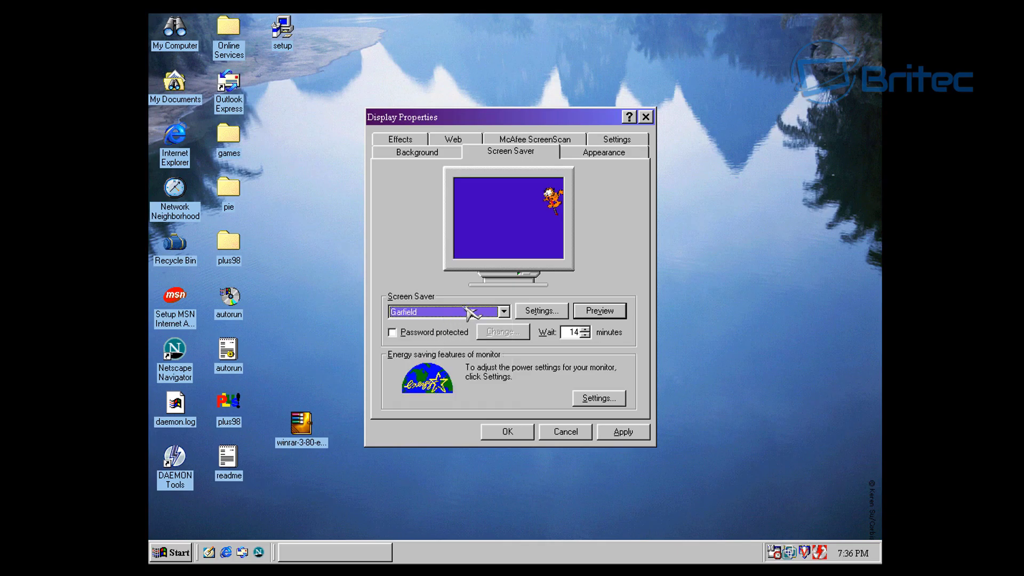
click(600, 316)
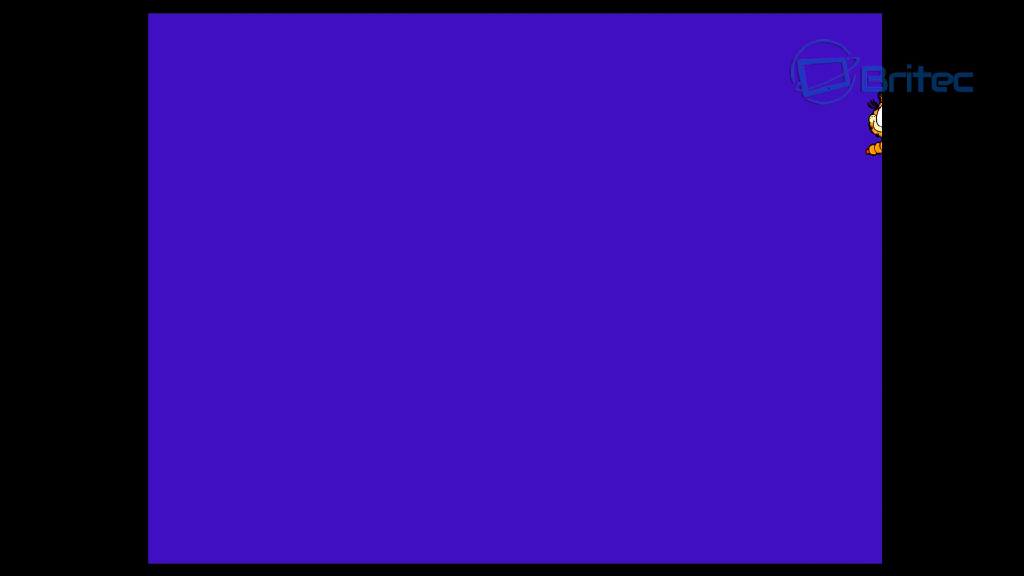
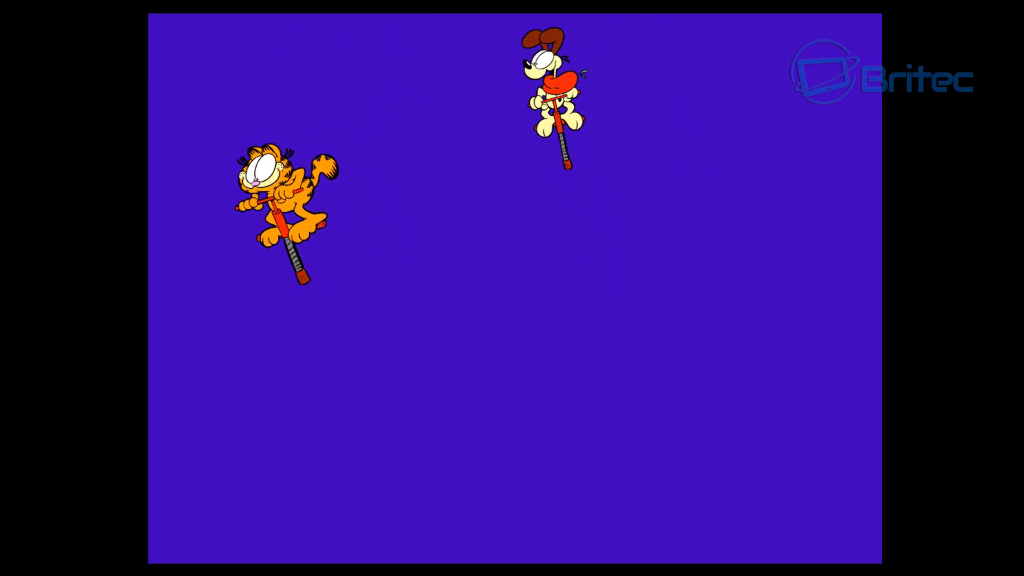
mouse_move(514, 324)
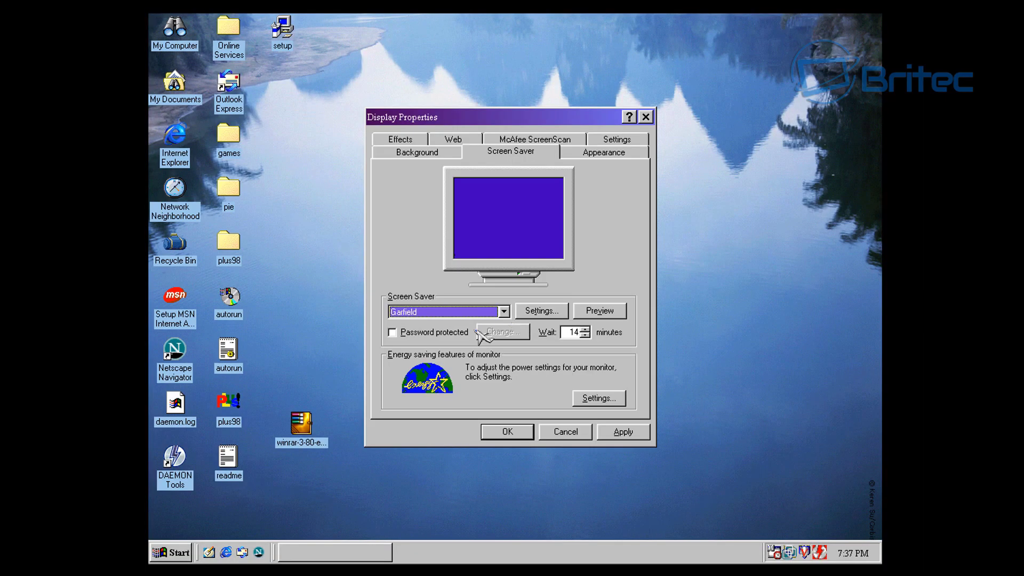
View the FoxTrot screen saver in the small monitor, and preview Flying Windows full screen
click(448, 313)
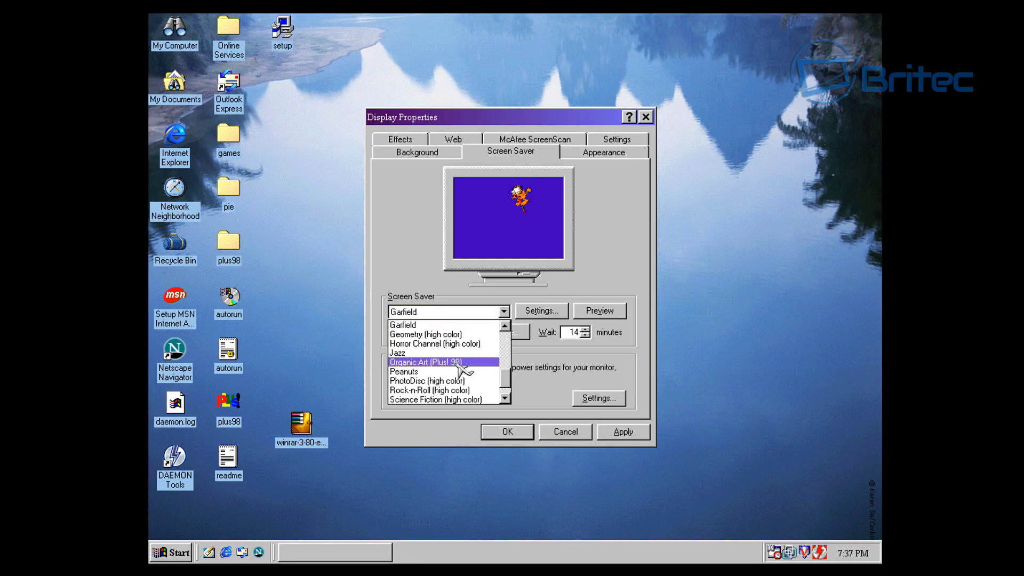
scroll(461, 367, up, 1)
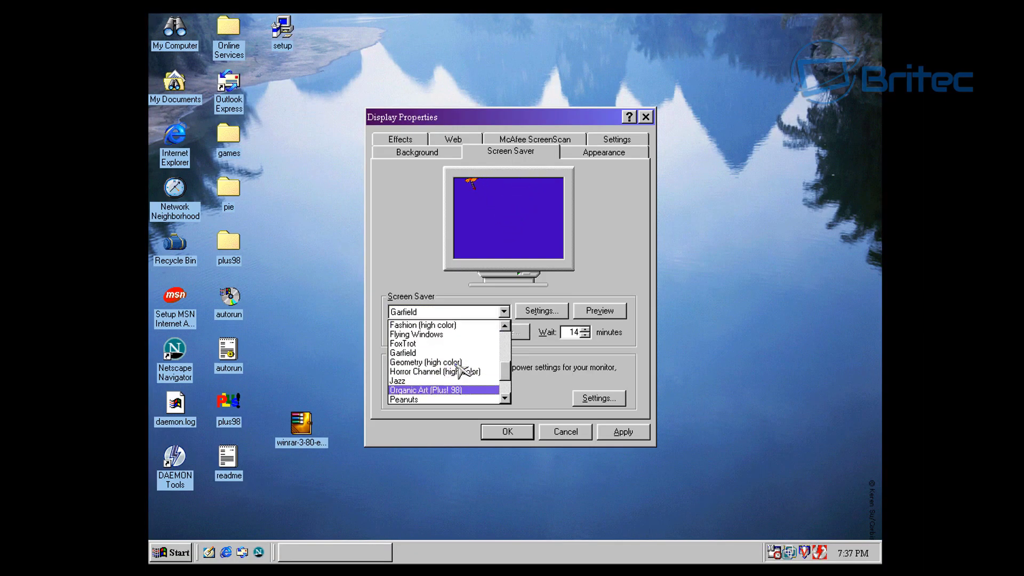
click(432, 344)
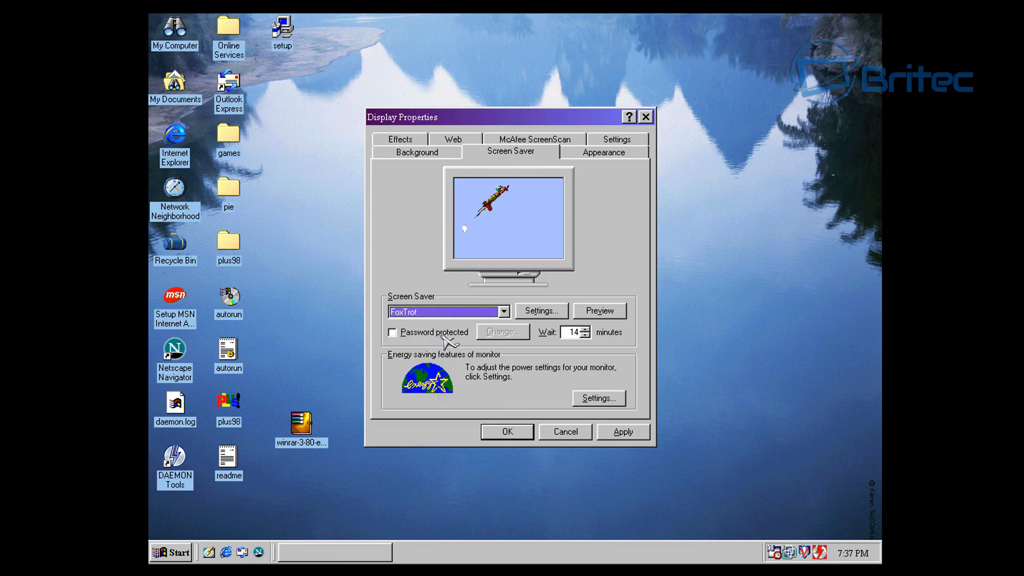
click(457, 313)
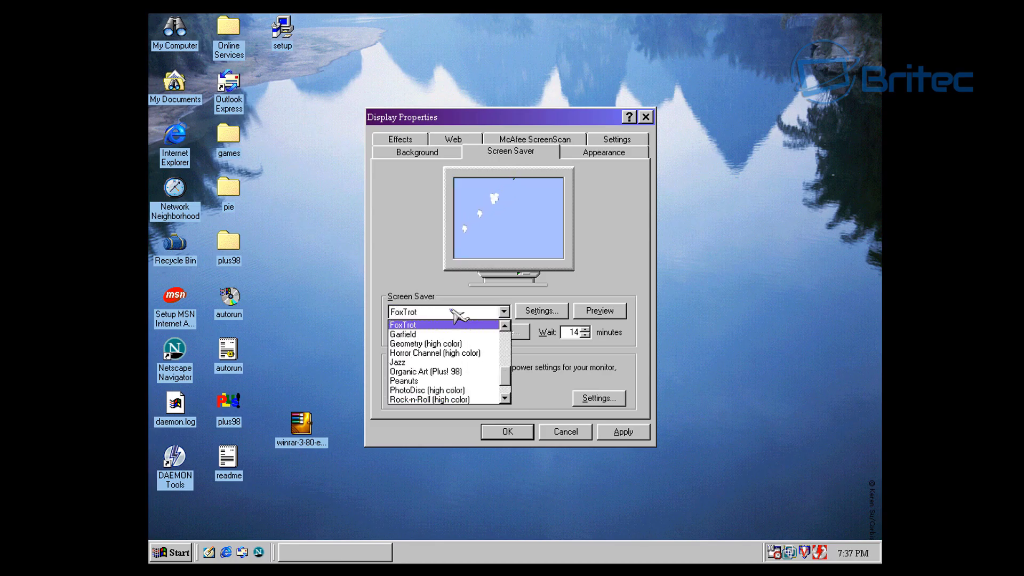
scroll(460, 338, up, 2)
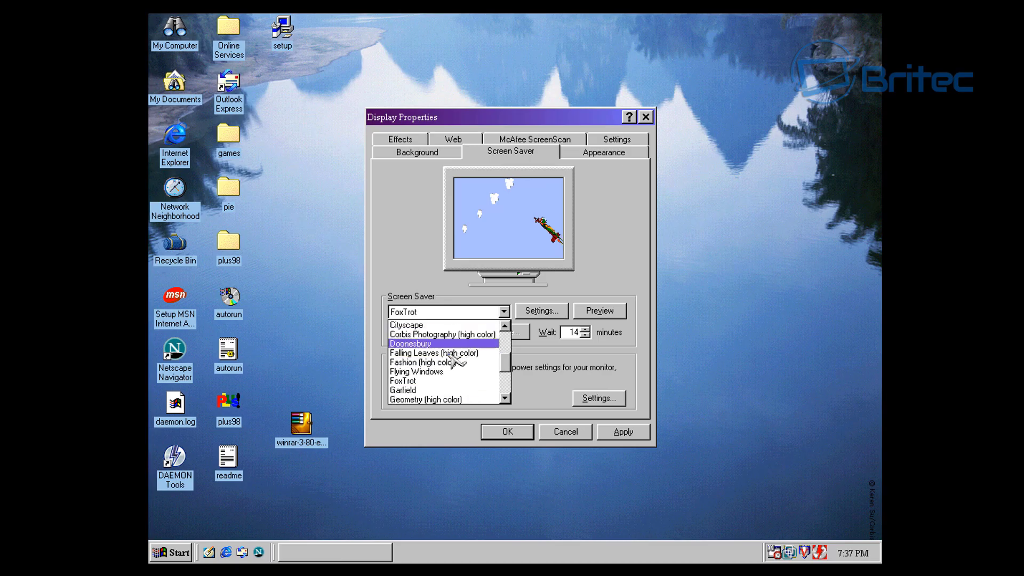
click(421, 371)
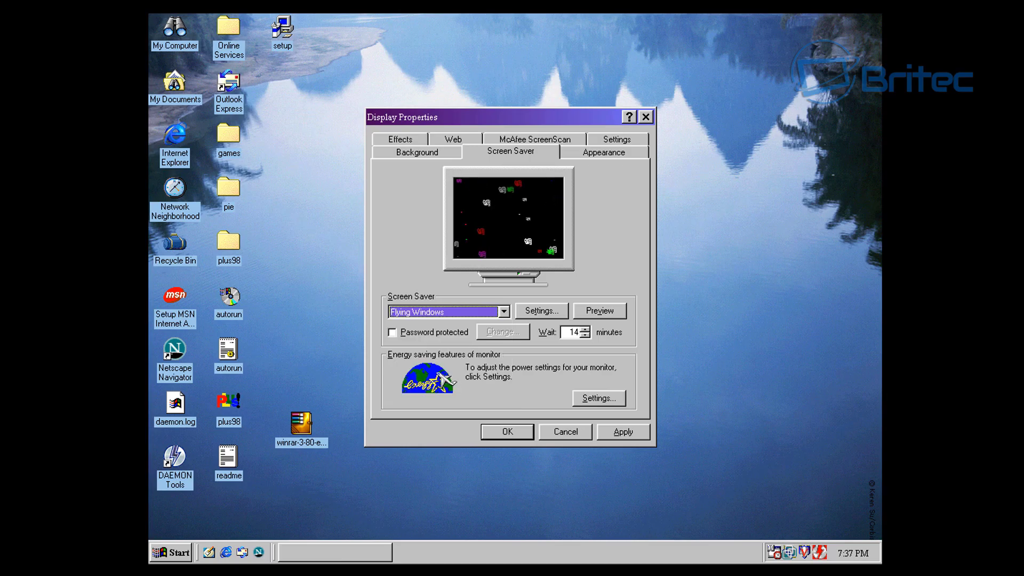
click(599, 310)
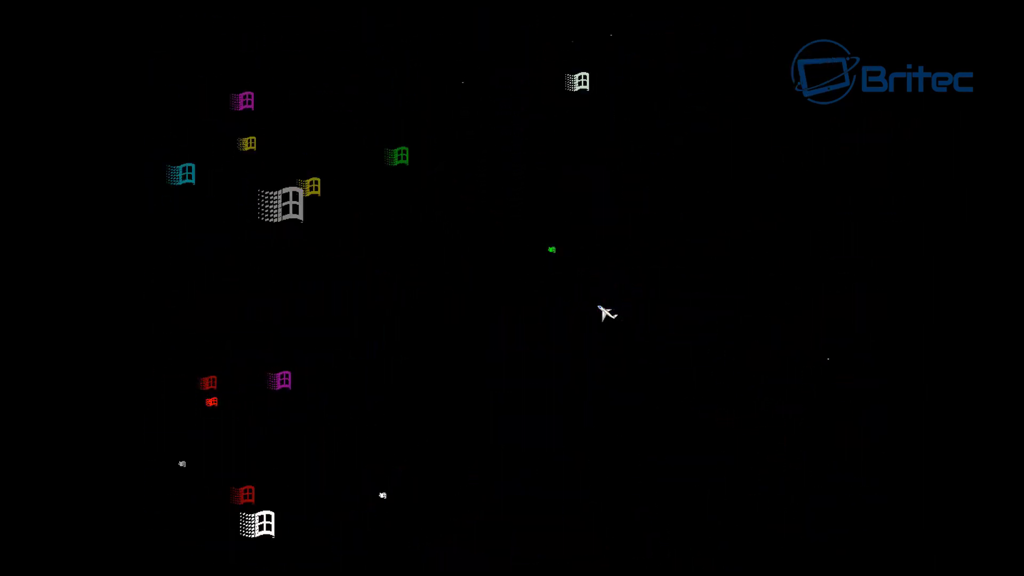
End the Flying Windows preview and view the Fashion (high color) screen saver in the small monitor
mouse_move(544, 306)
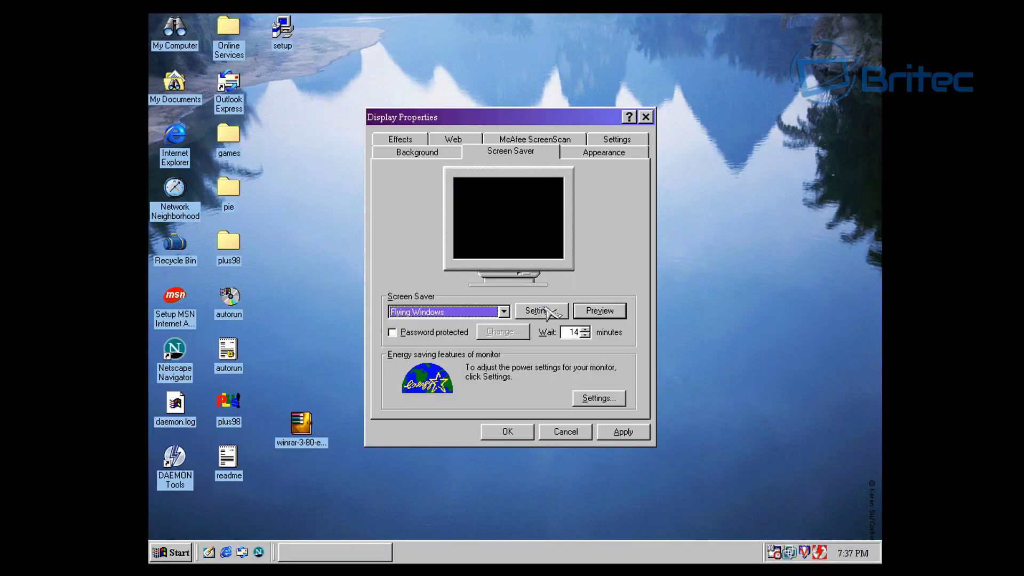
click(490, 314)
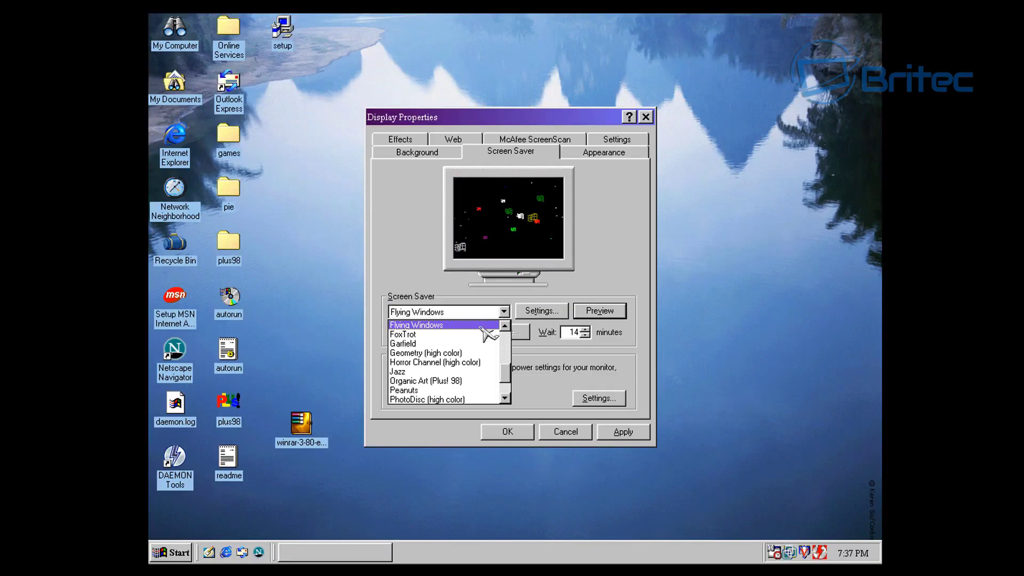
click(506, 324)
click(506, 325)
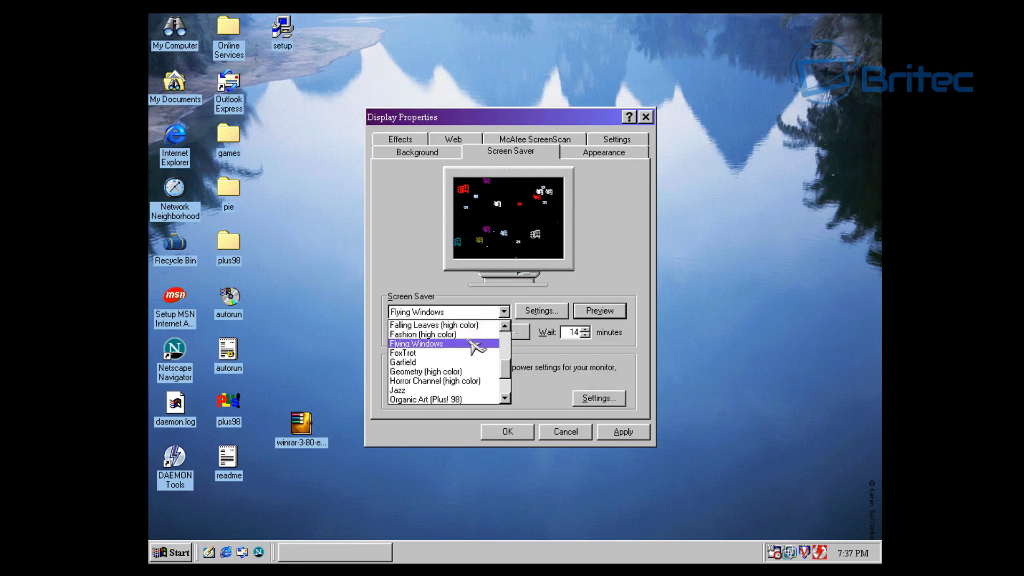
click(470, 336)
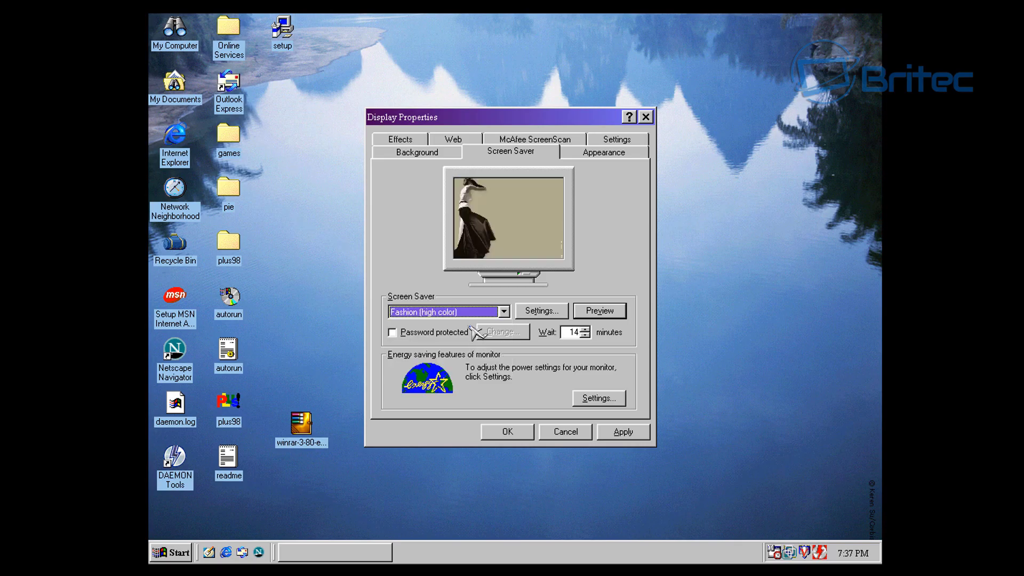
Choose the Falling Leaves (high color) screen saver and preview it full screen
click(474, 311)
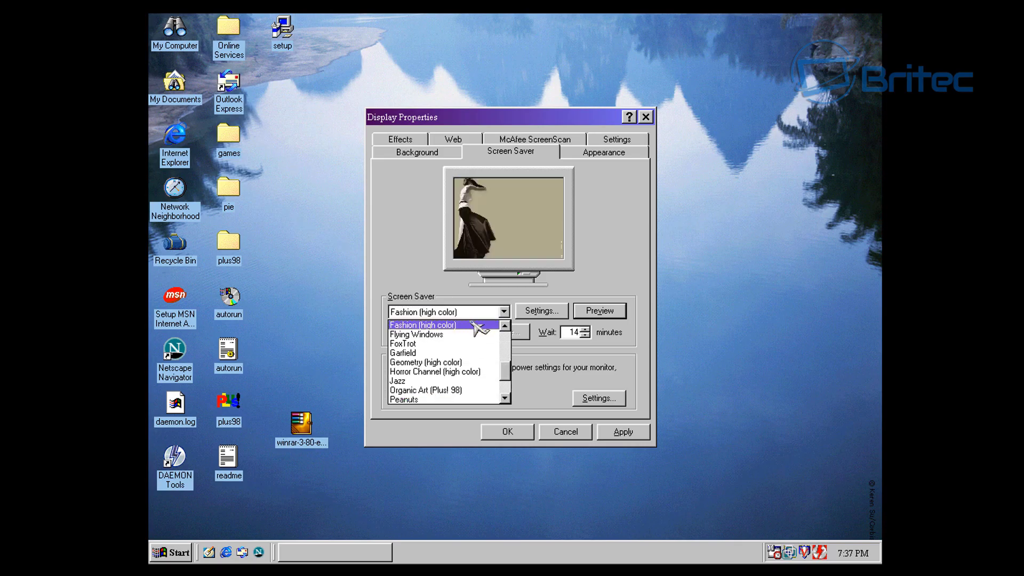
click(502, 324)
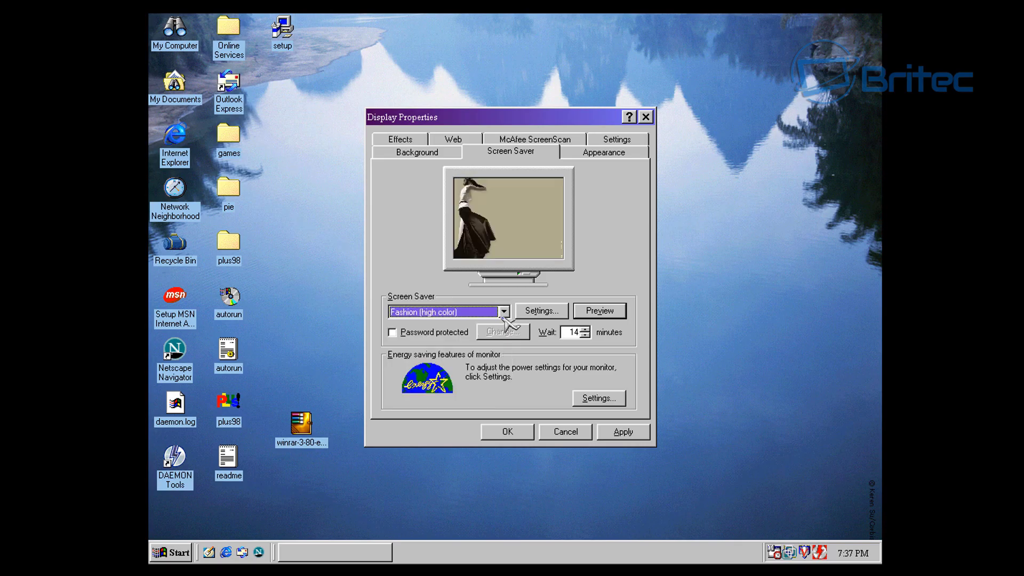
click(503, 312)
click(505, 325)
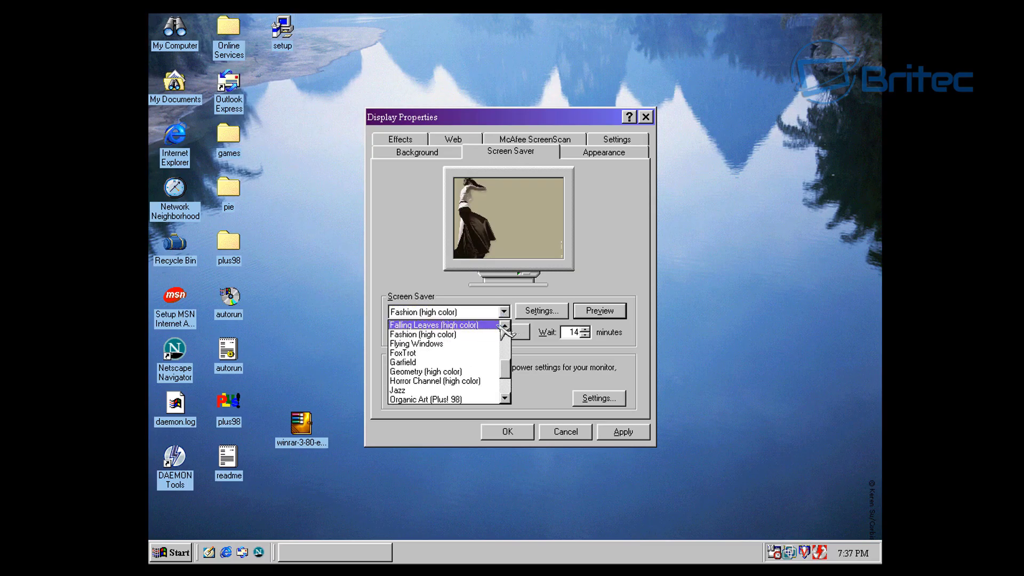
click(499, 325)
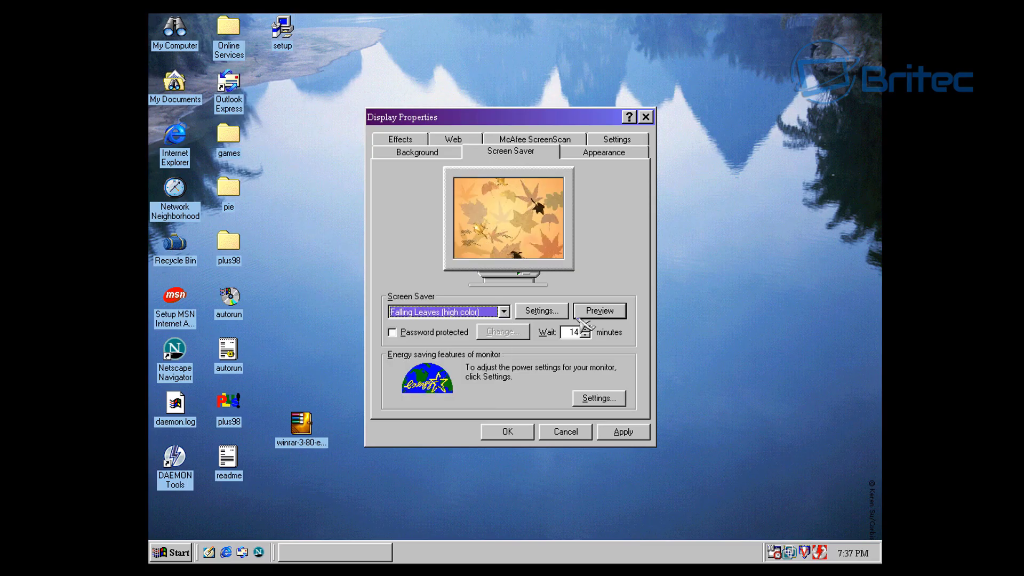
click(598, 312)
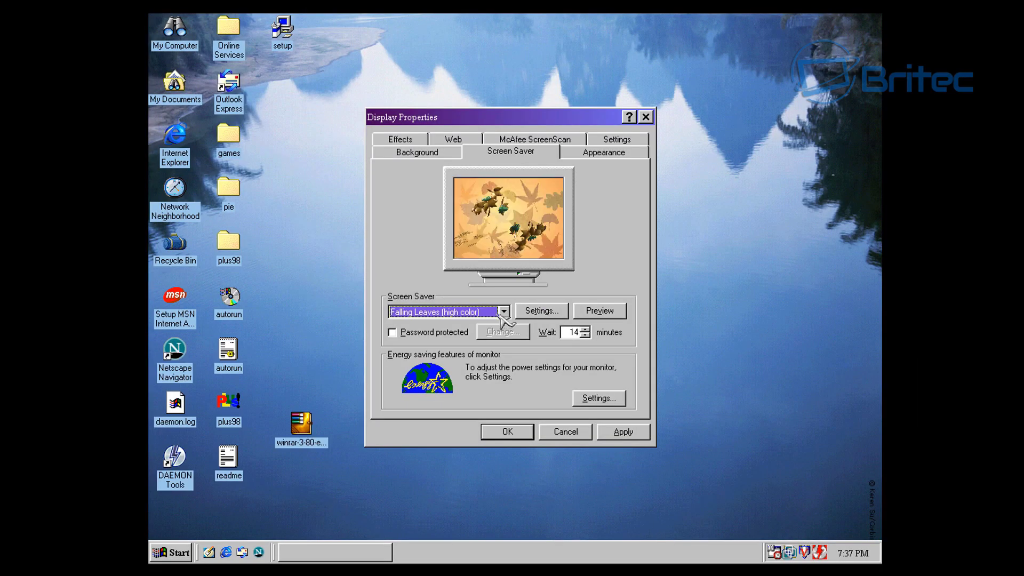
Select the Doonesbury screen saver and view it in the small monitor
click(503, 312)
click(505, 325)
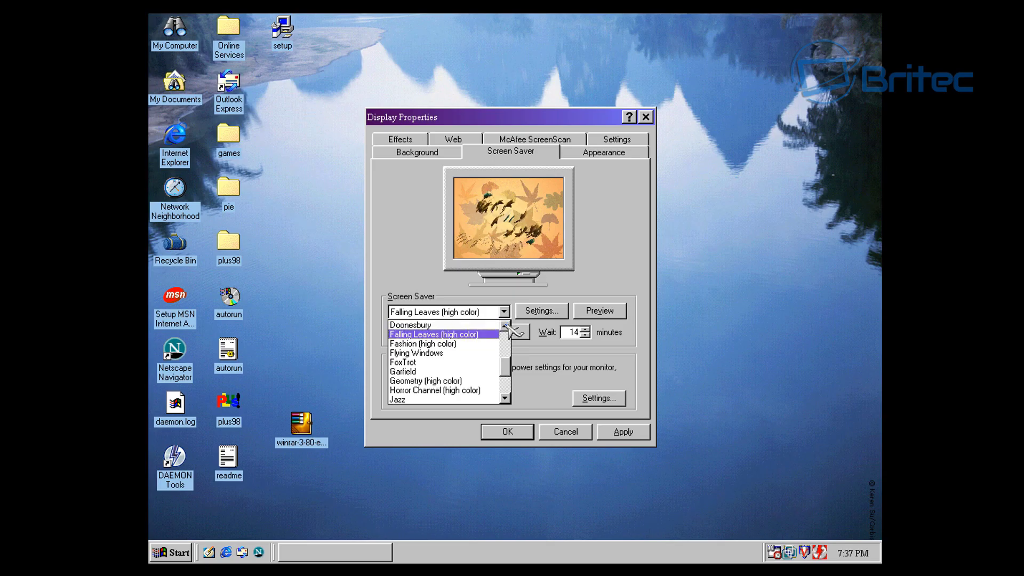
click(490, 325)
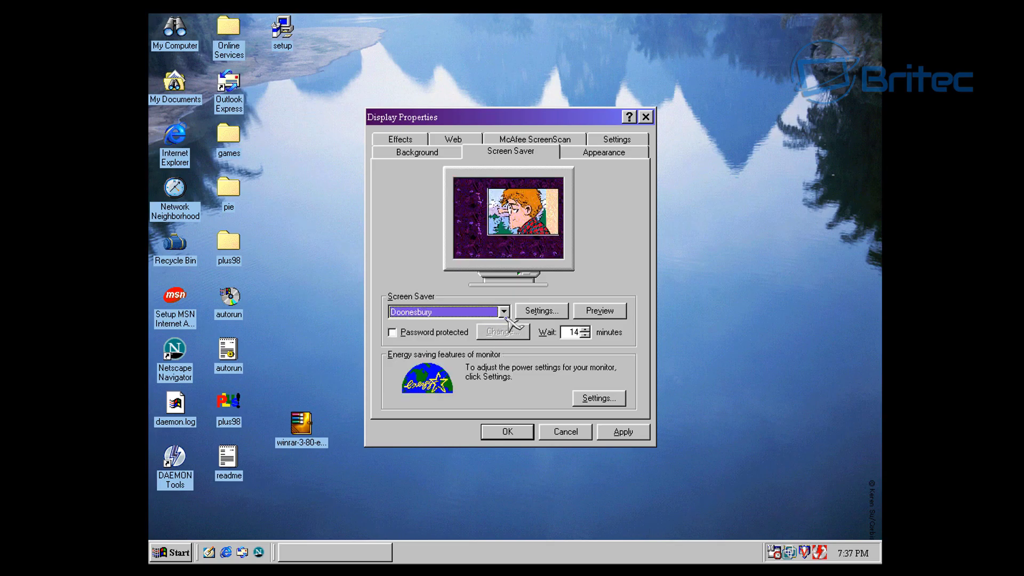
Choose the Corbis Photography (high color) screen saver and preview it full screen
click(503, 313)
click(505, 324)
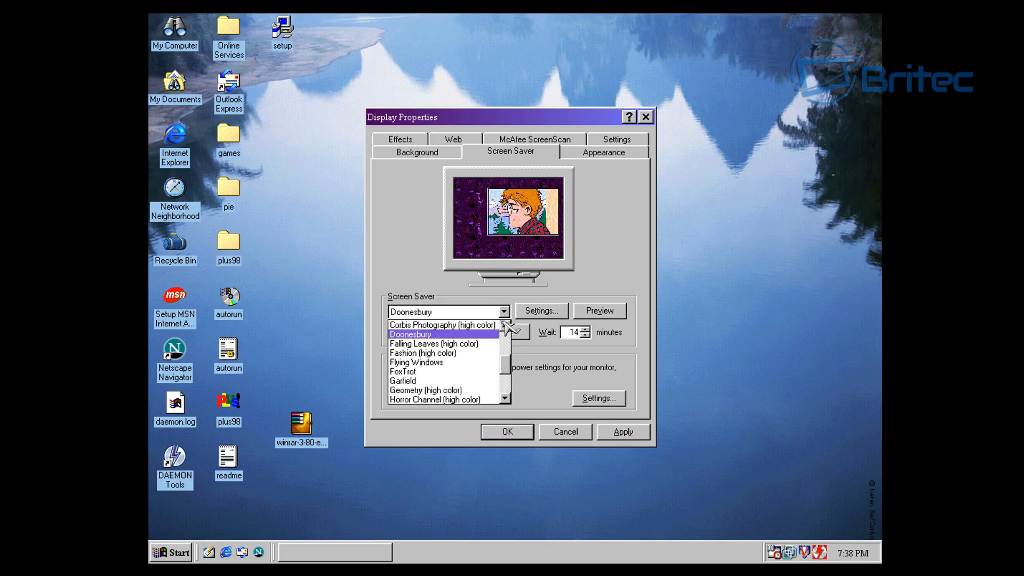
click(493, 324)
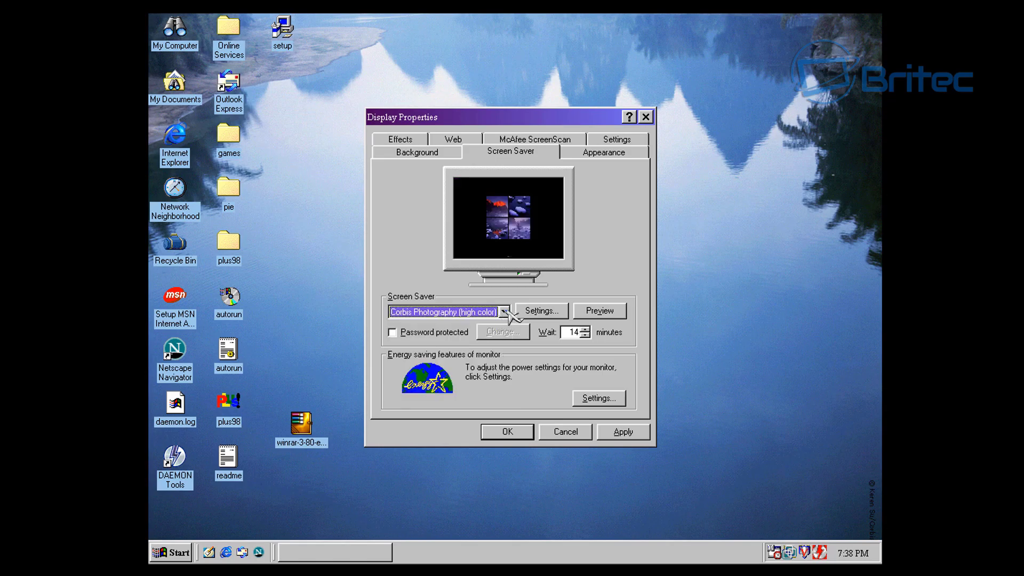
click(505, 313)
click(502, 327)
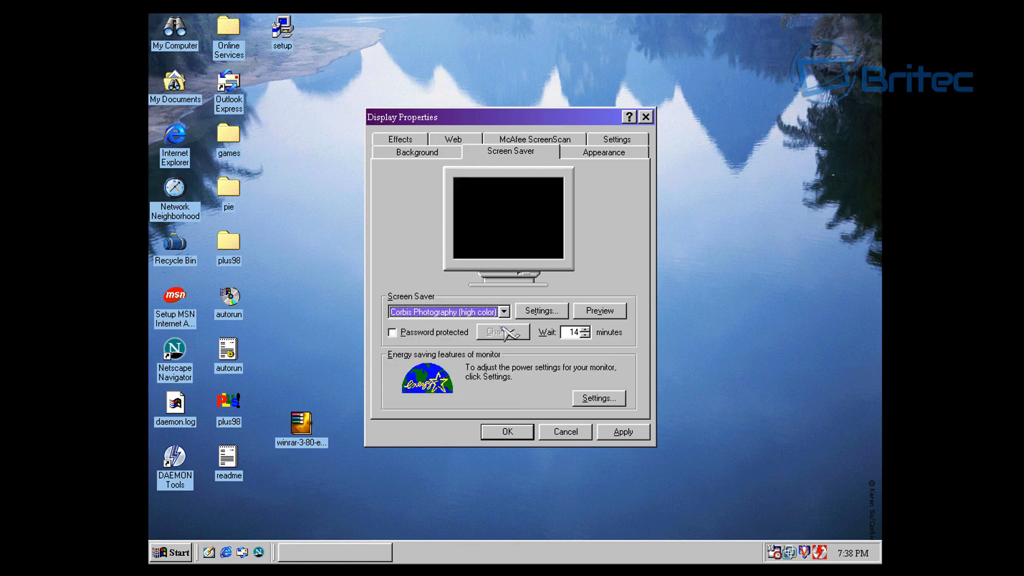
click(599, 310)
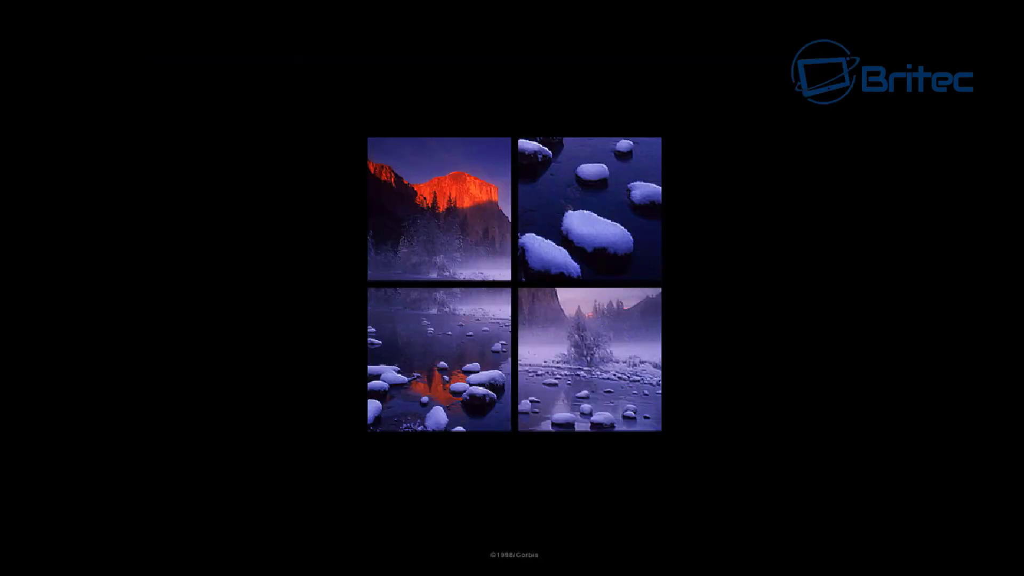
Return to Display Properties, choose the Cityscape screen saver, and preview it full screen
mouse_move(564, 350)
click(503, 311)
click(504, 326)
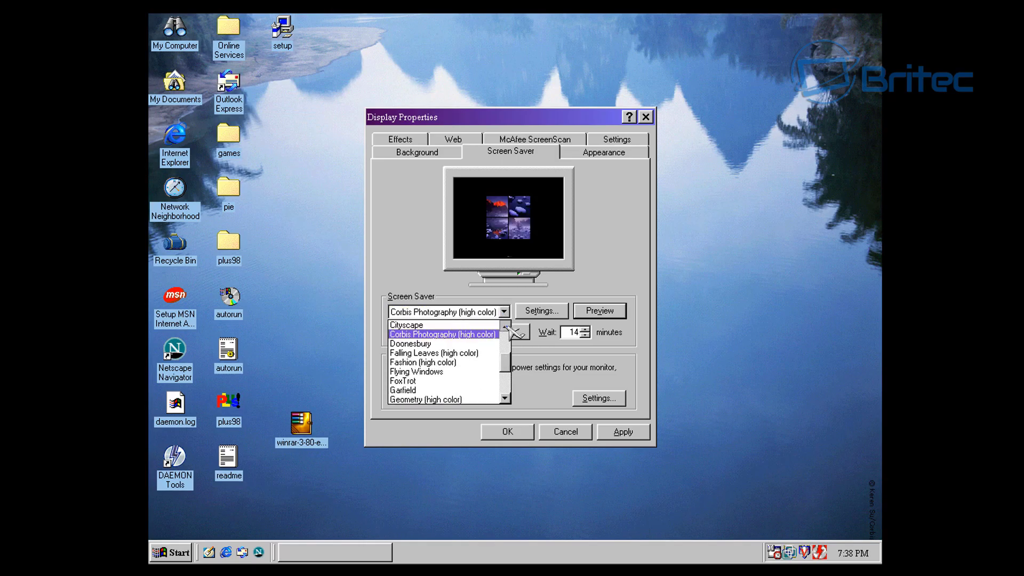
click(505, 326)
click(472, 335)
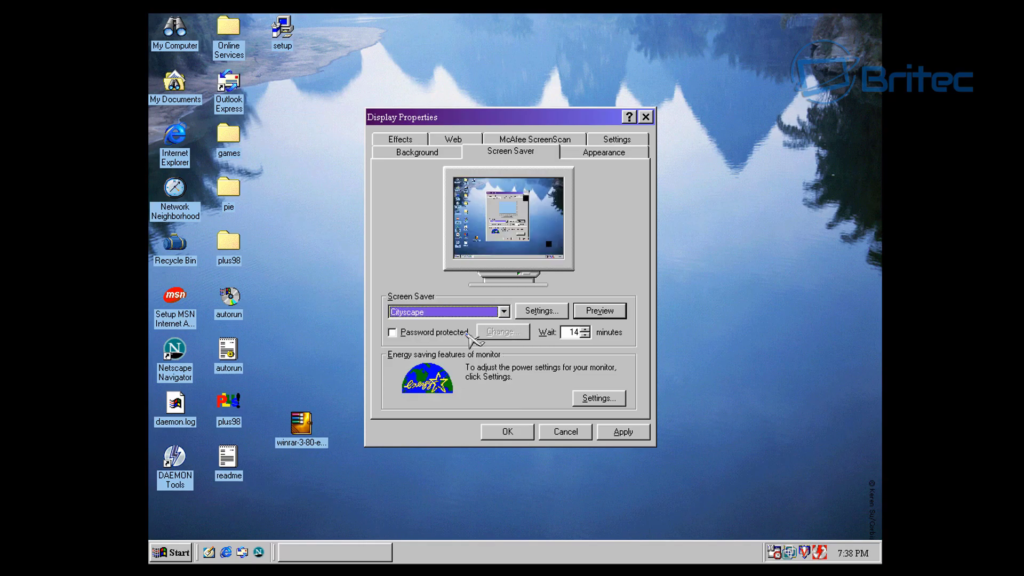
click(599, 310)
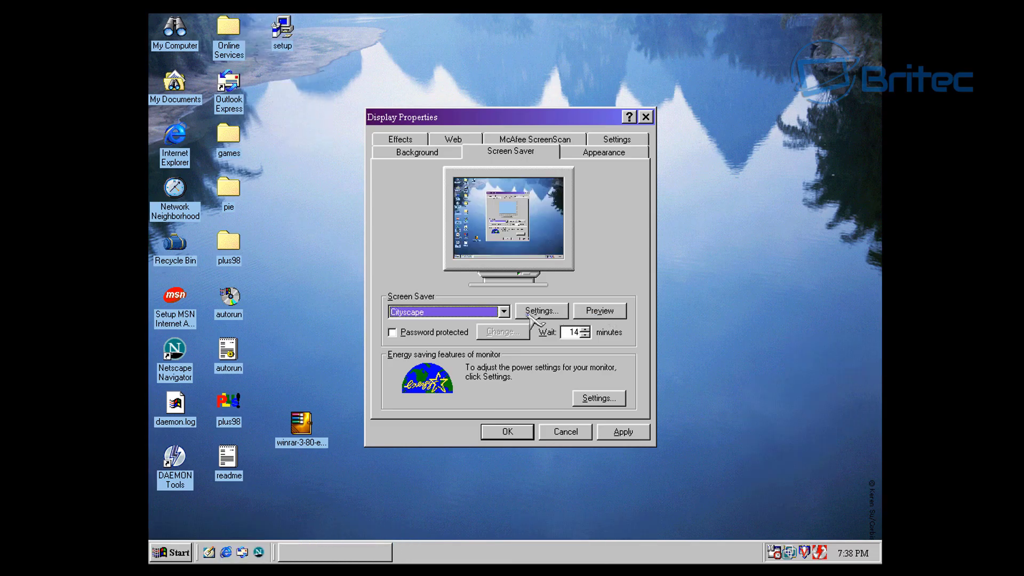
Try the Channel Screen Saver, and settle on 3D Pipes as the selected screen saver
click(473, 314)
click(504, 326)
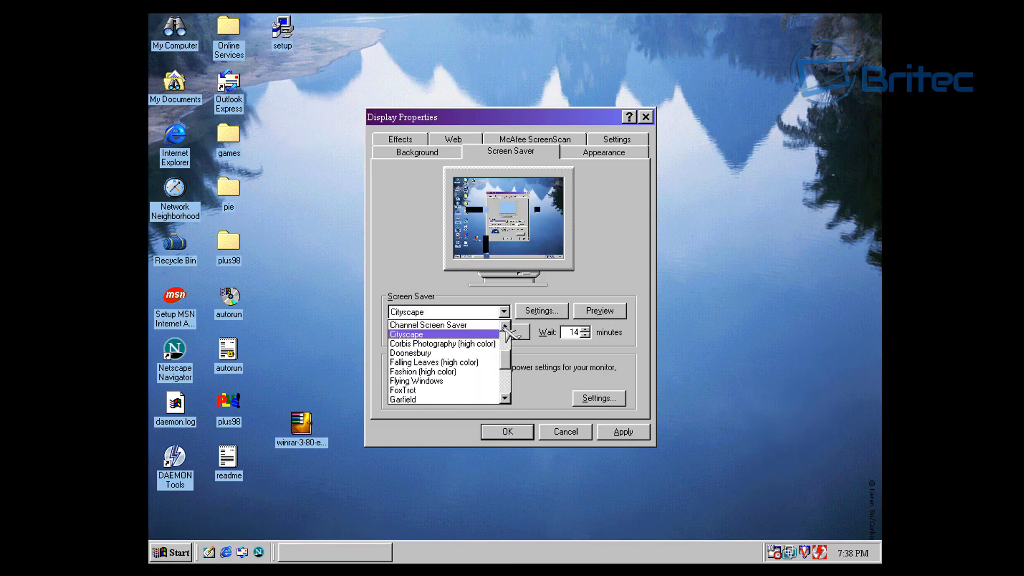
click(484, 325)
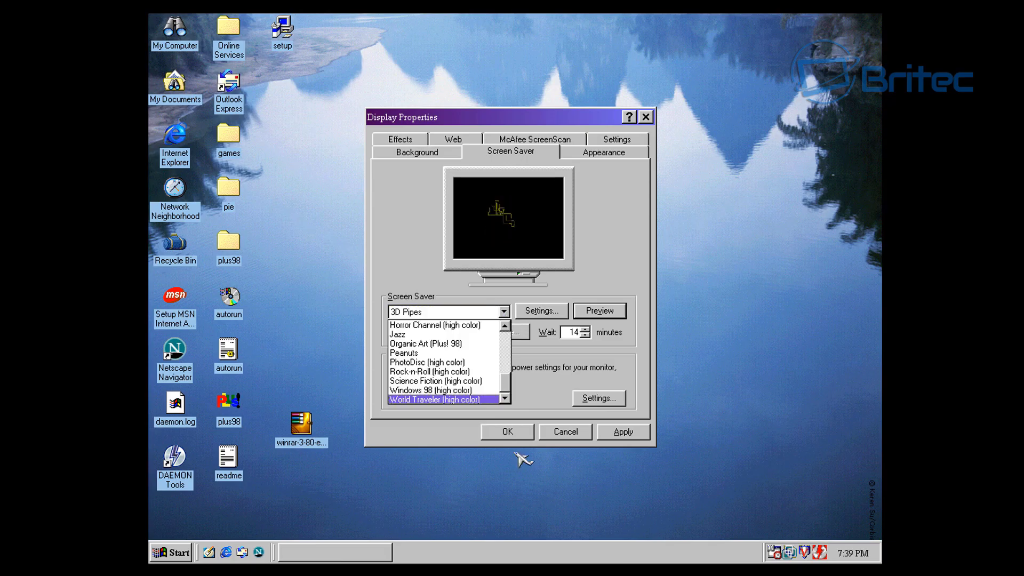
click(510, 462)
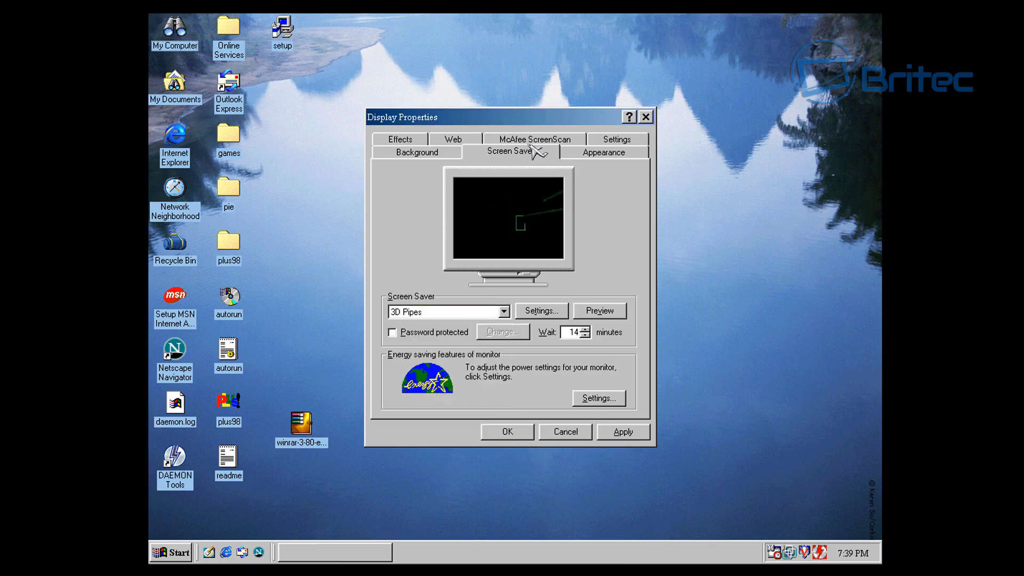
View the Active Desktop web settings, and save and close Display Properties to open Folder Options instead
click(459, 141)
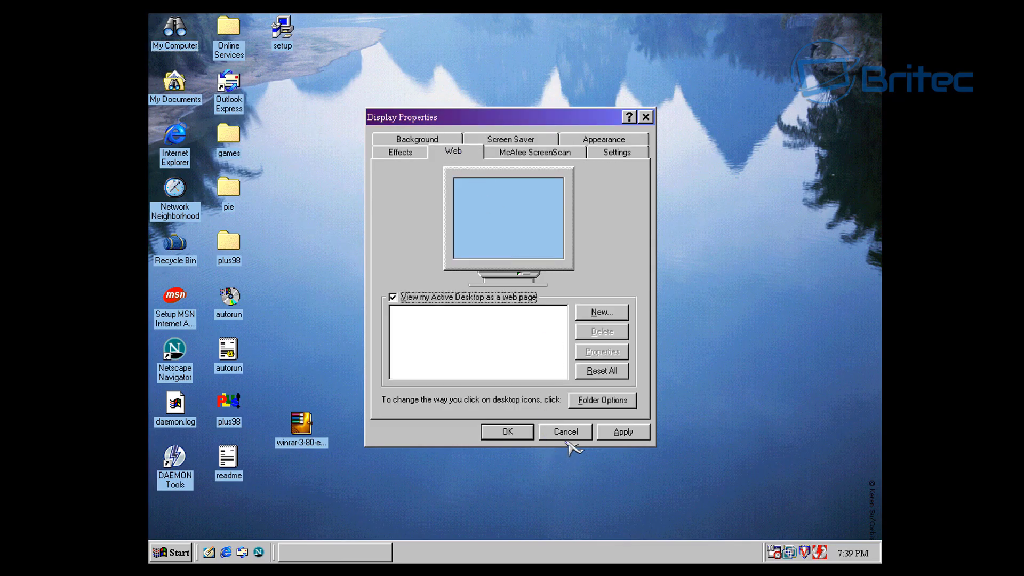
click(586, 401)
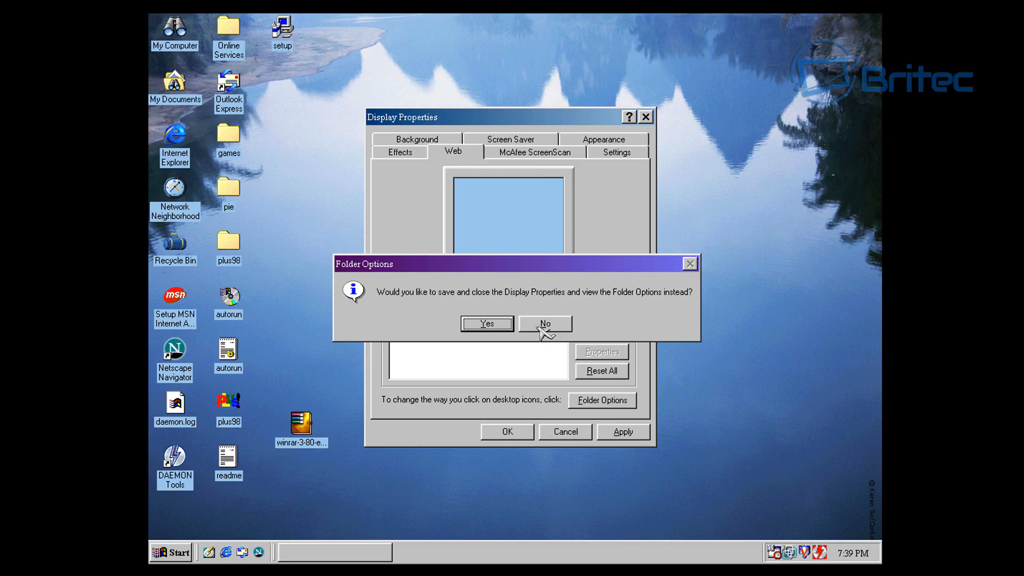
click(487, 323)
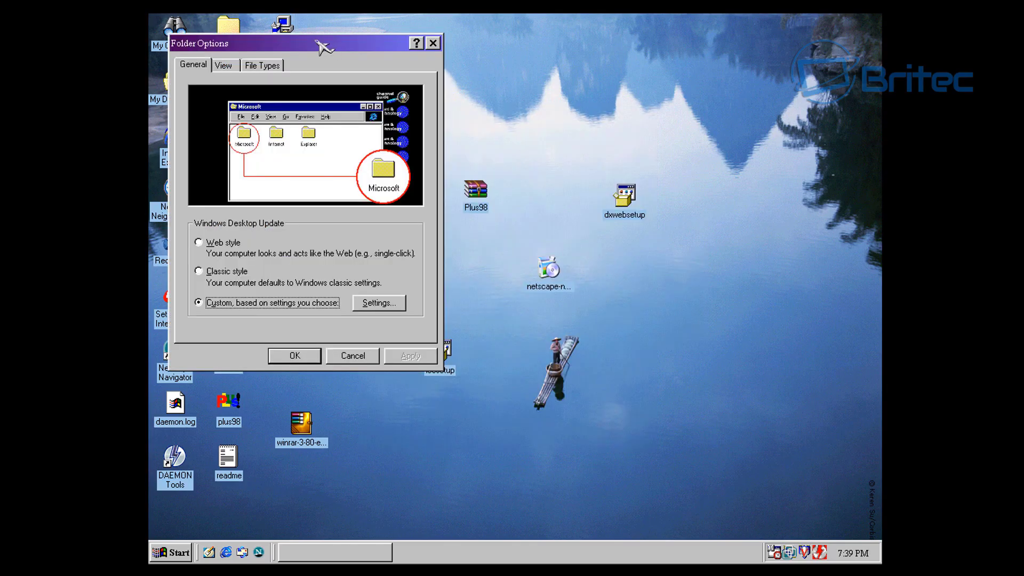
Examine the advanced view settings and the registered file types in Folder Options, and cancel the dialog
drag(322, 46, 563, 89)
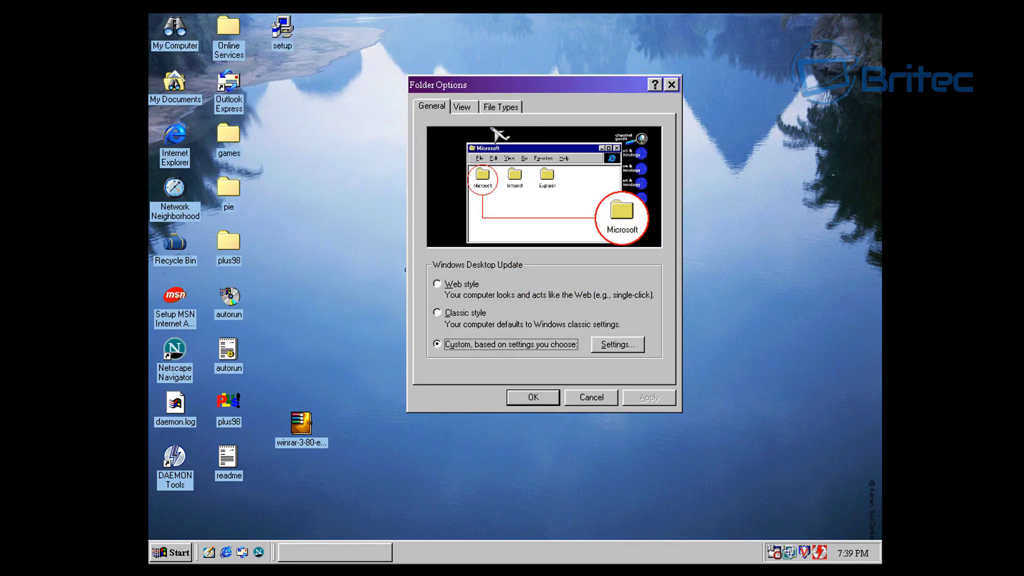
click(462, 107)
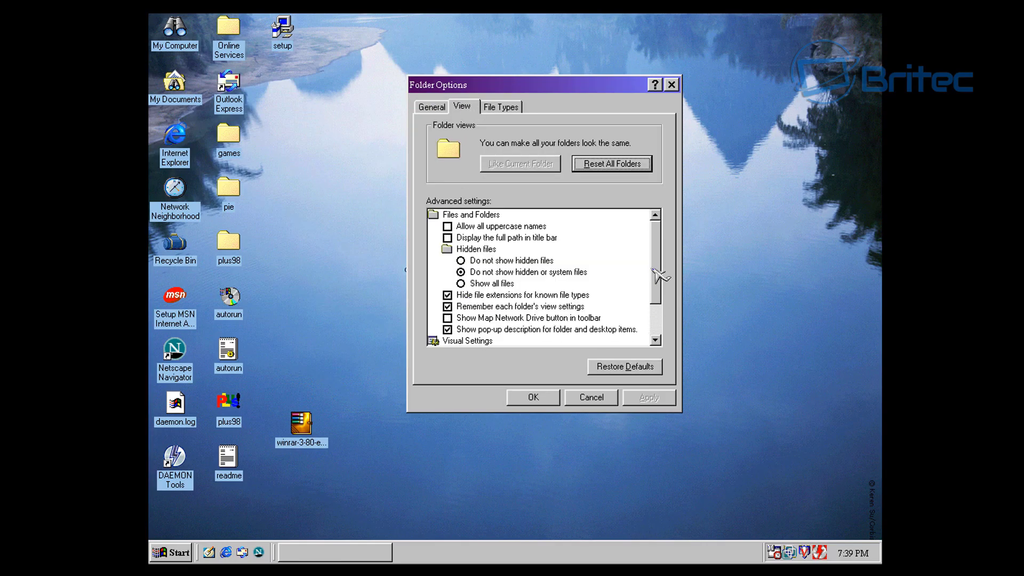
drag(654, 270, 661, 248)
click(490, 107)
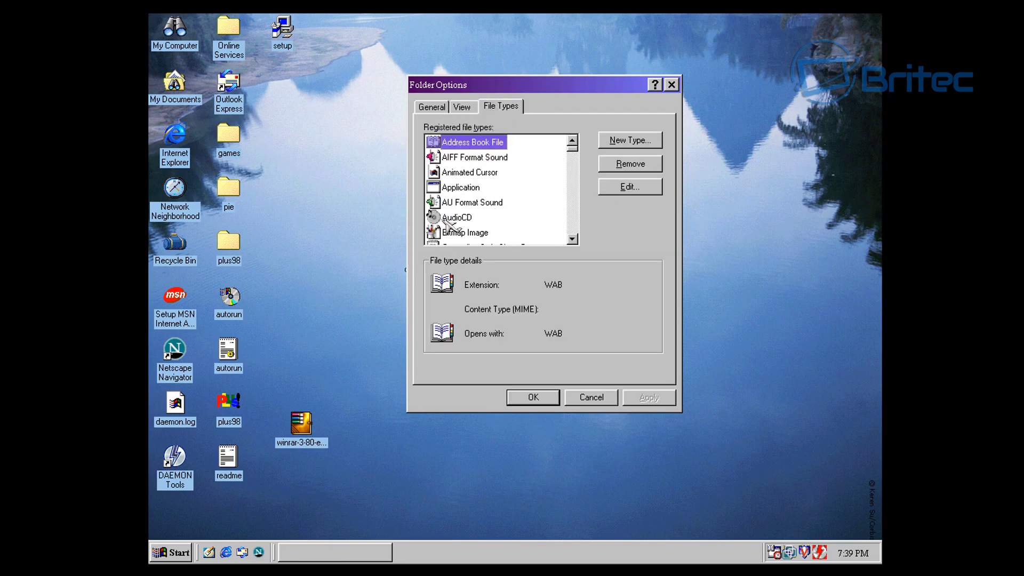
drag(575, 151, 566, 248)
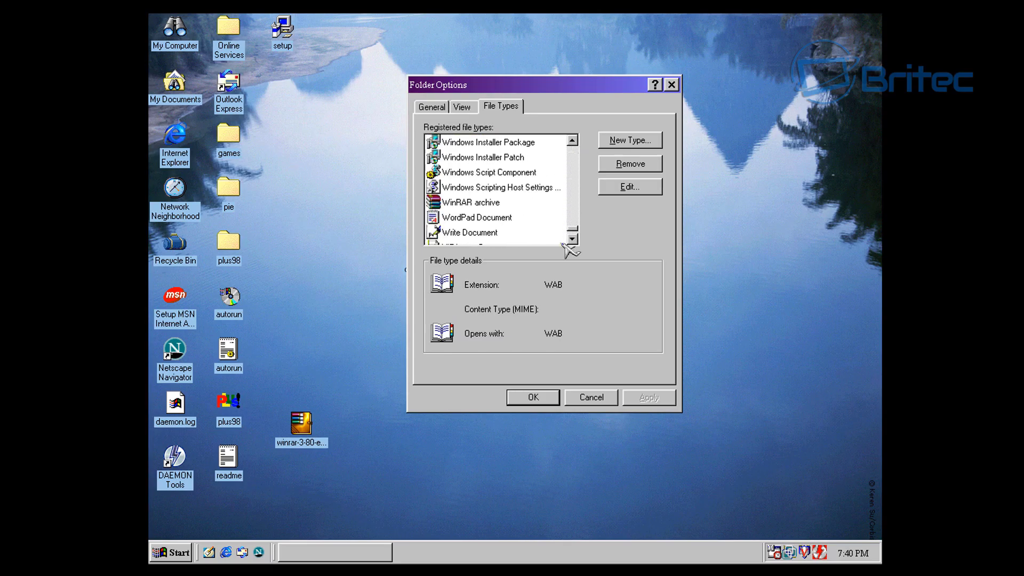
click(589, 399)
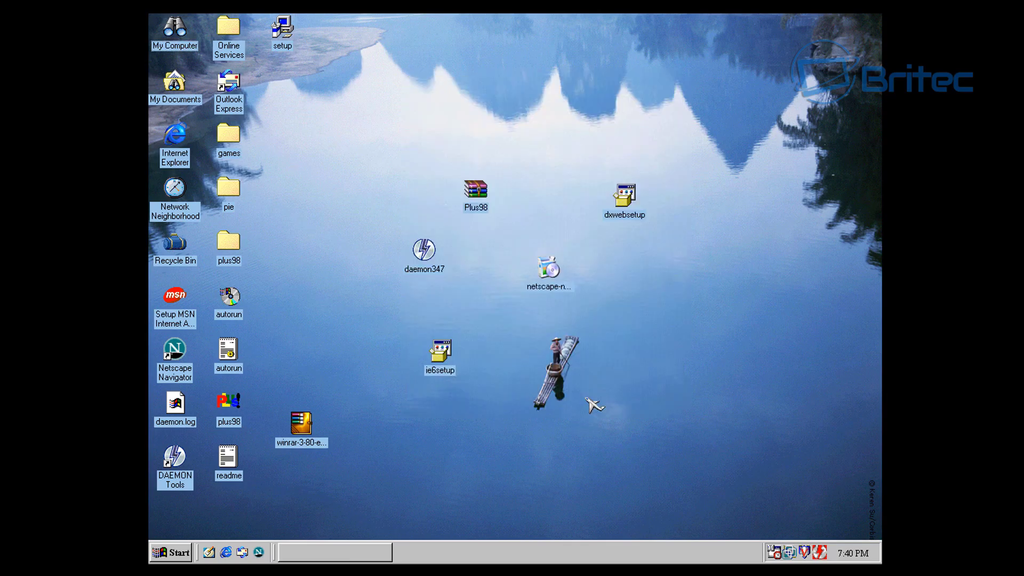
Look through the Find, Settings, Documents, Favorites and Programs entries of the Start menu
click(167, 558)
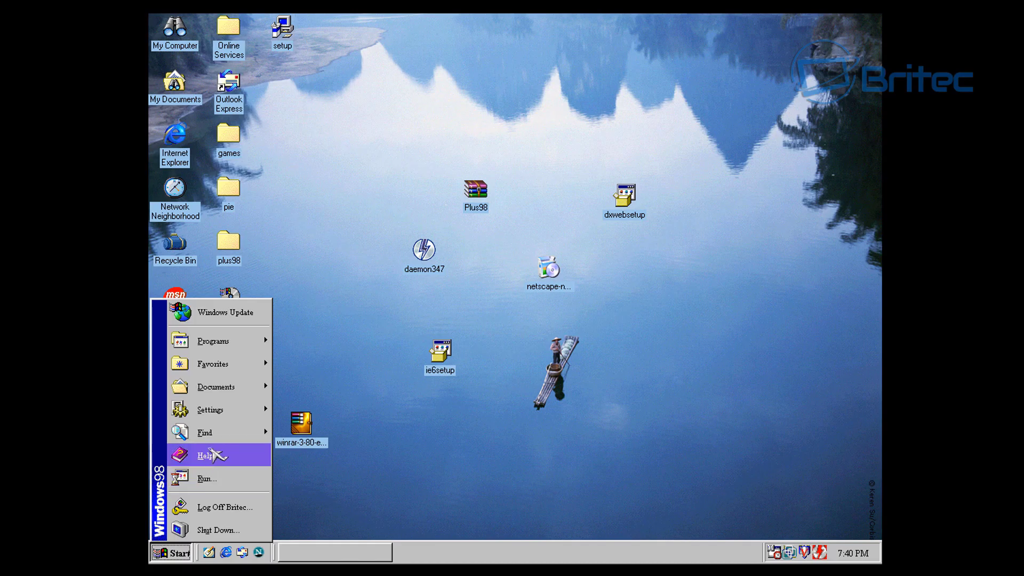
mouse_move(213, 436)
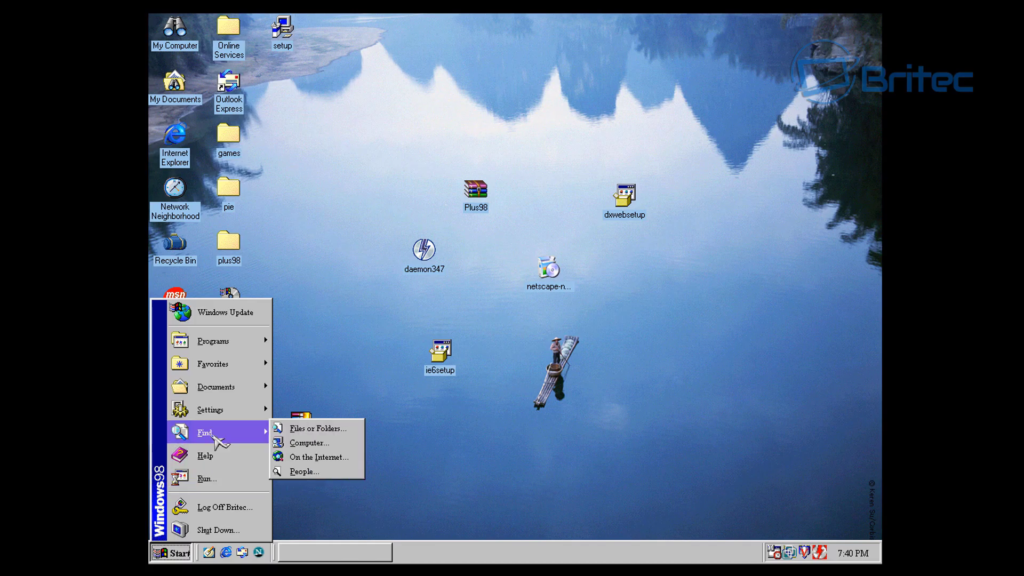
mouse_move(233, 419)
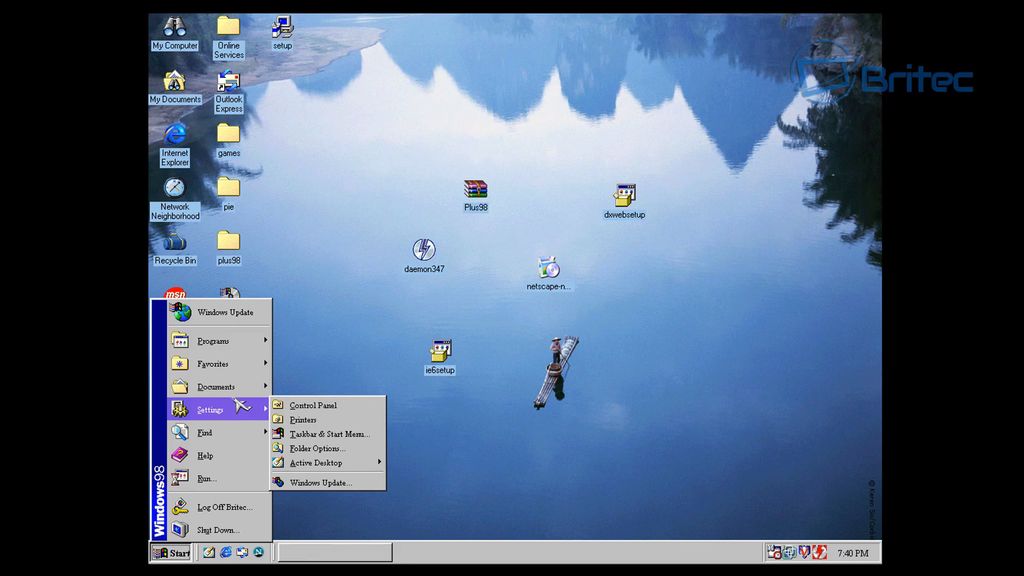
mouse_move(239, 391)
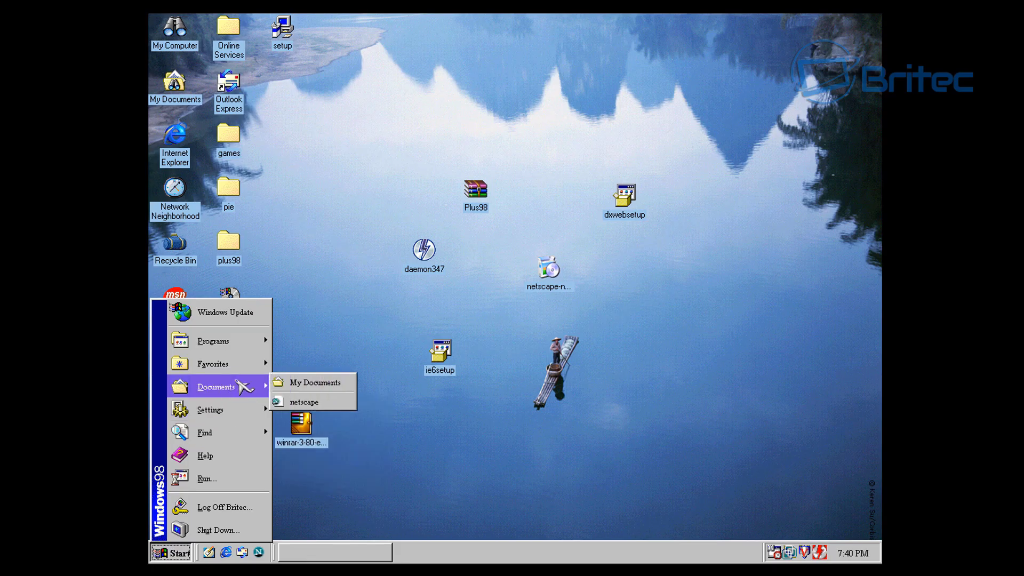
mouse_move(238, 370)
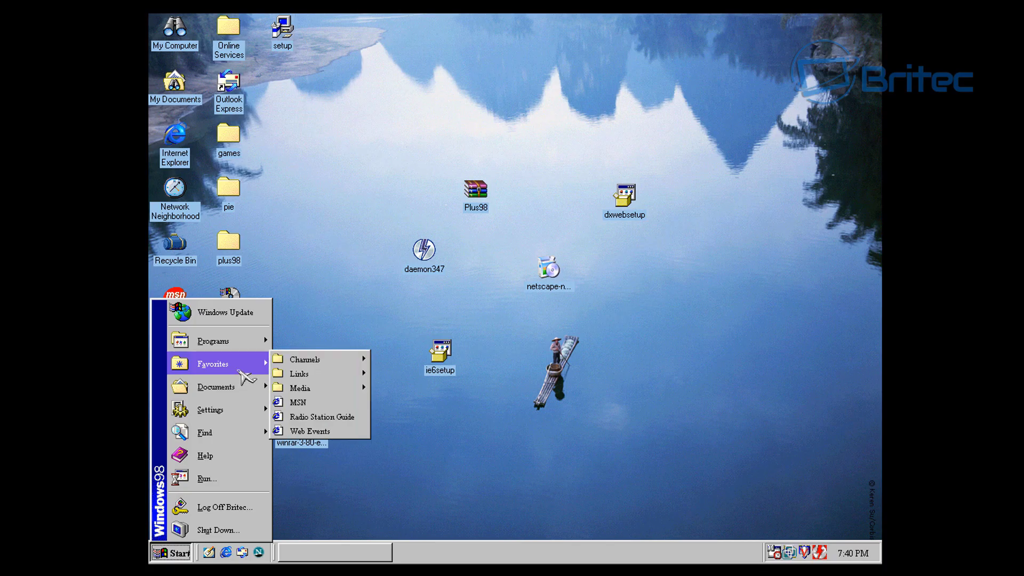
mouse_move(236, 346)
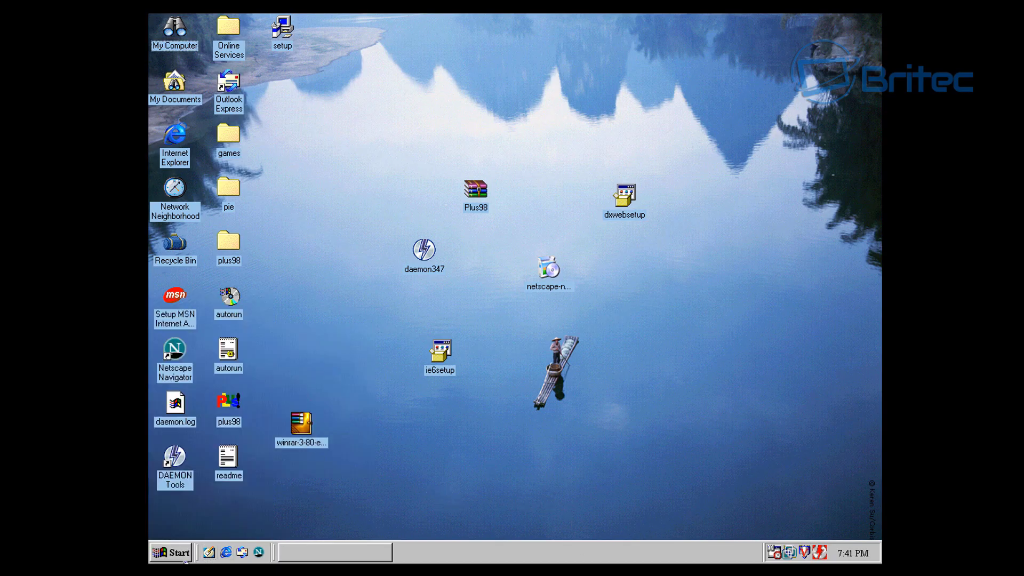
Open Add/Remove Programs from the Control Panel and move its dialog over the Control Panel window to view the installed software
click(176, 552)
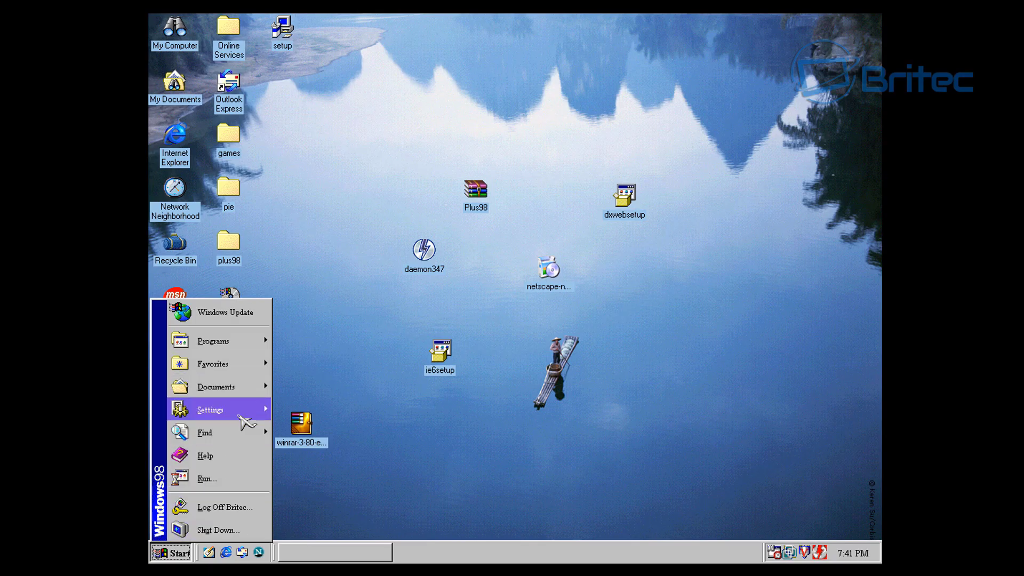
mouse_move(255, 346)
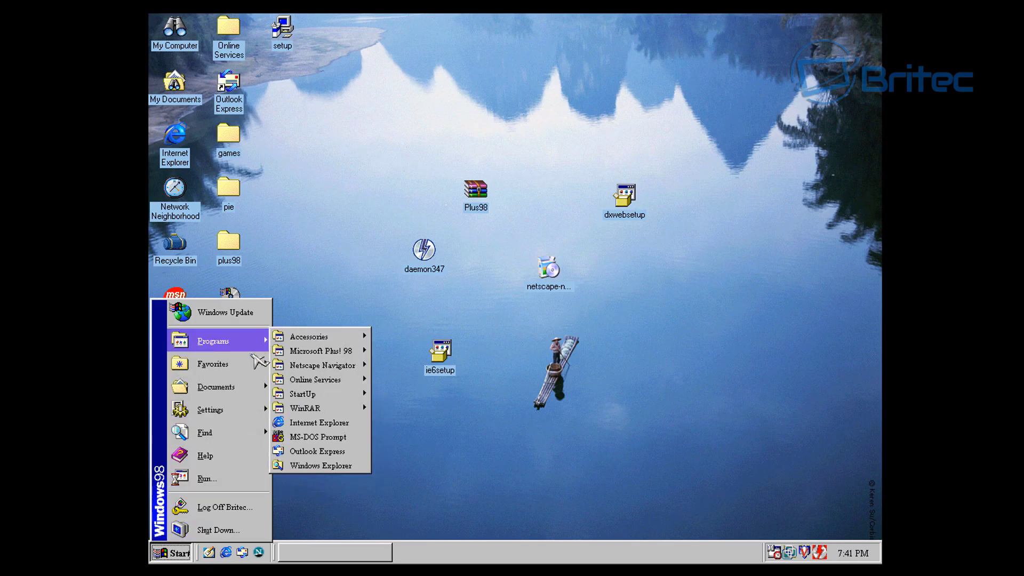
mouse_move(248, 411)
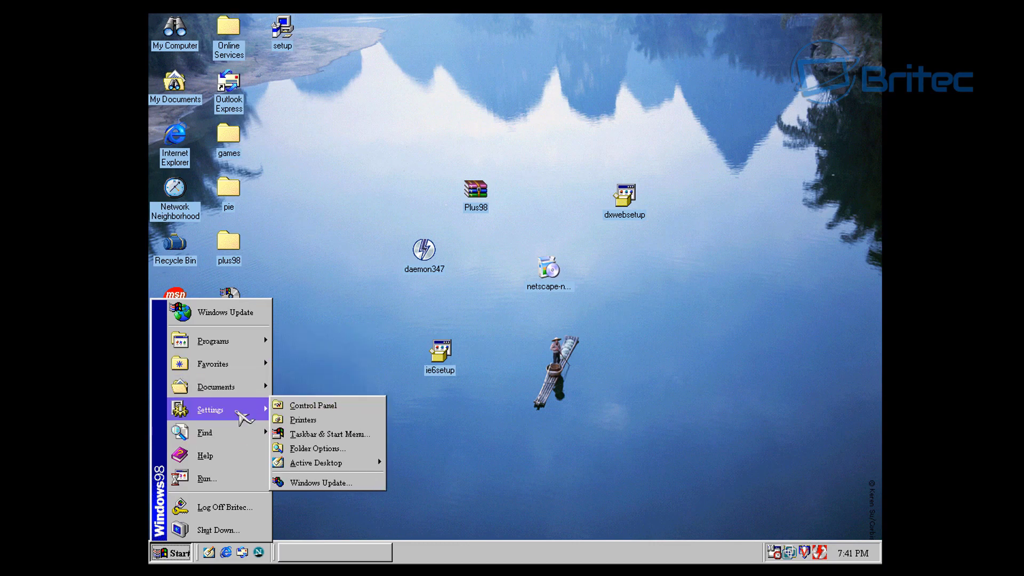
click(313, 406)
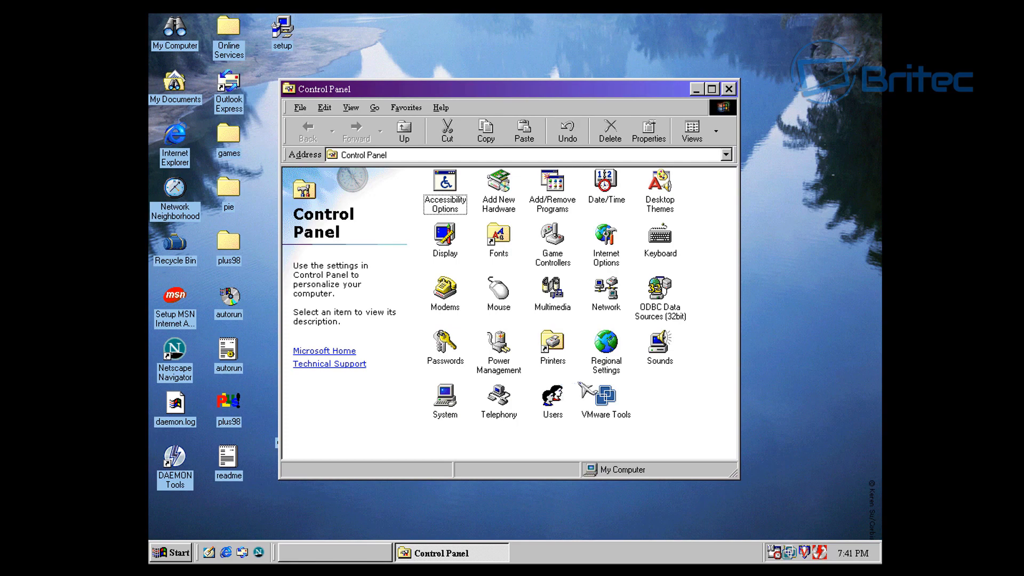
double_click(557, 198)
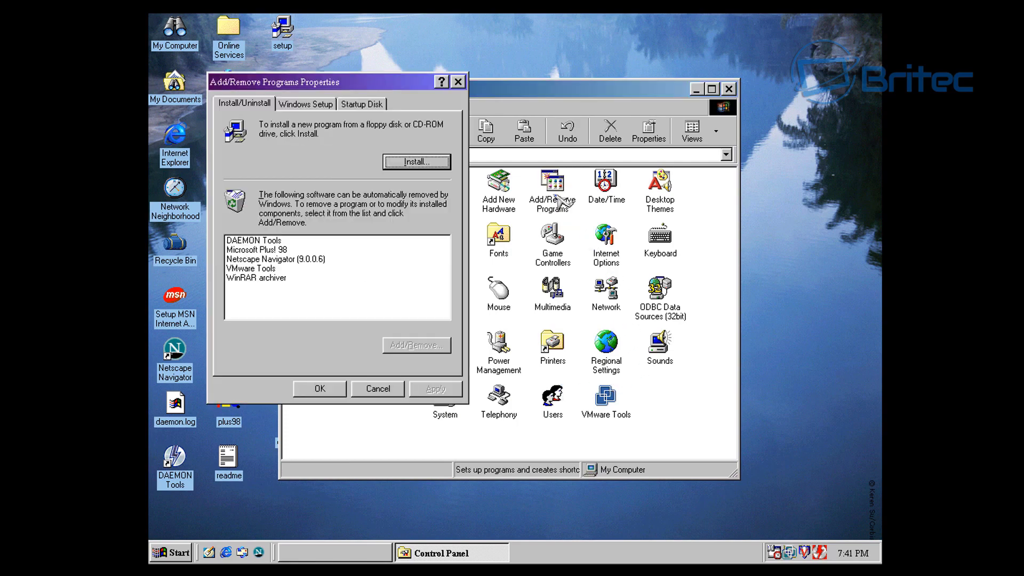
drag(341, 83, 498, 122)
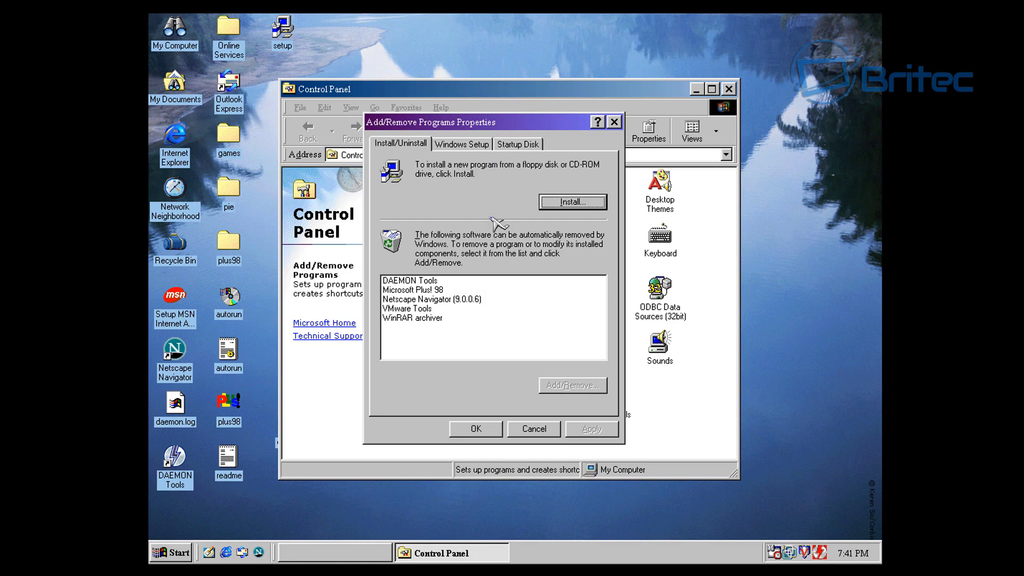
Mark the Desktop Themes component for installation in Windows Setup, and look through the rest of the component list
click(461, 144)
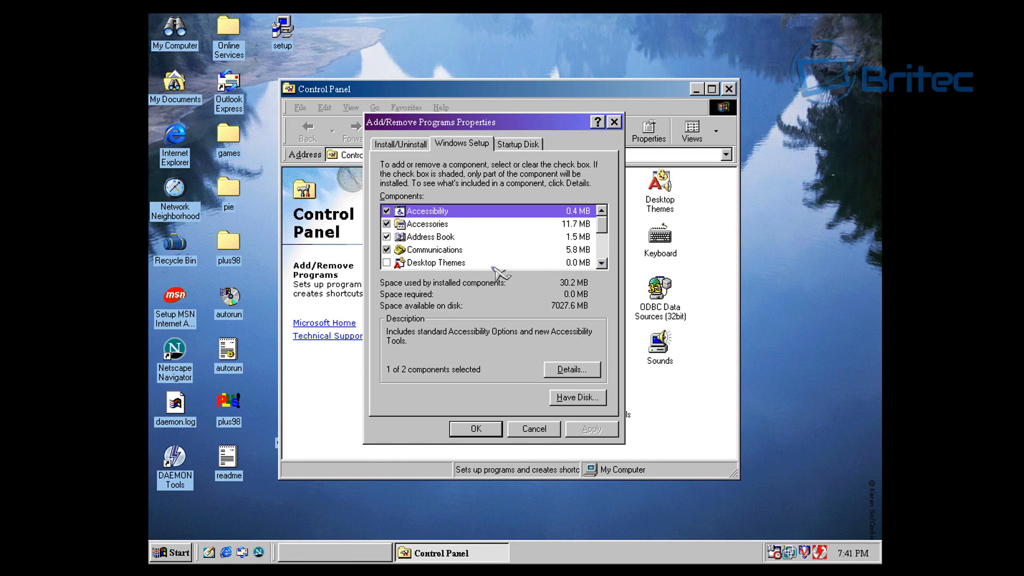
click(387, 263)
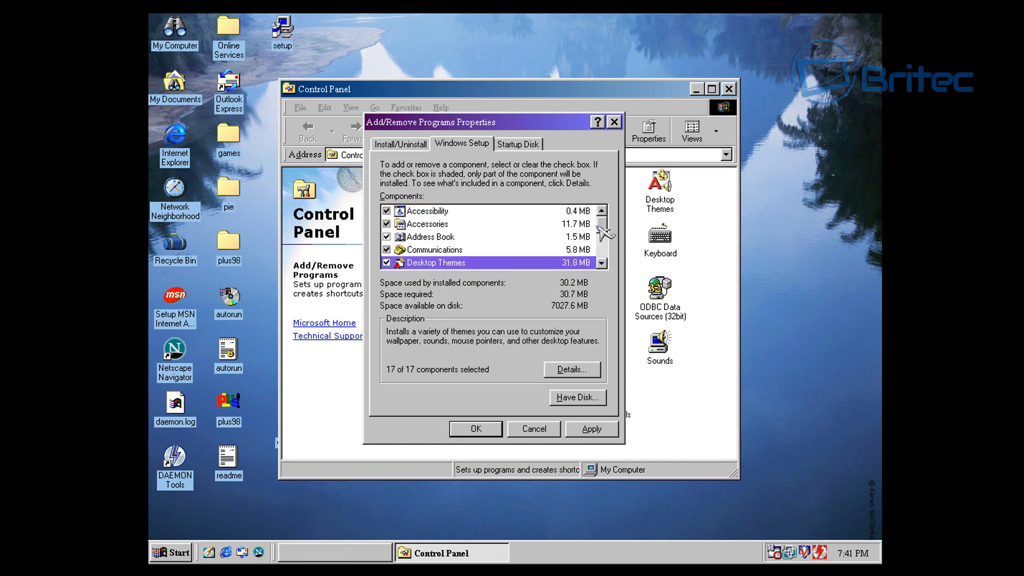
click(601, 263)
click(601, 263)
click(601, 262)
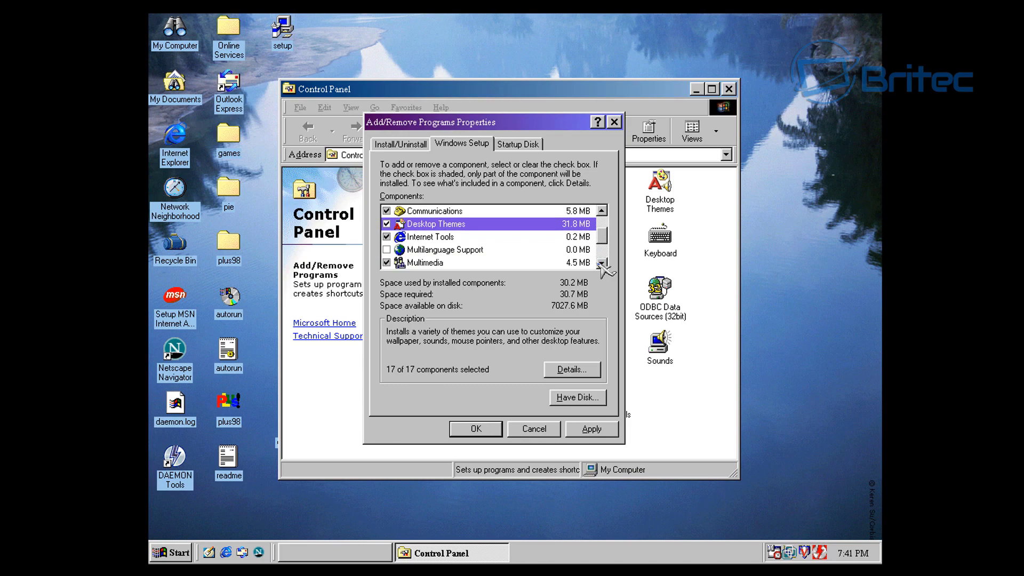
click(601, 263)
click(601, 263)
click(600, 263)
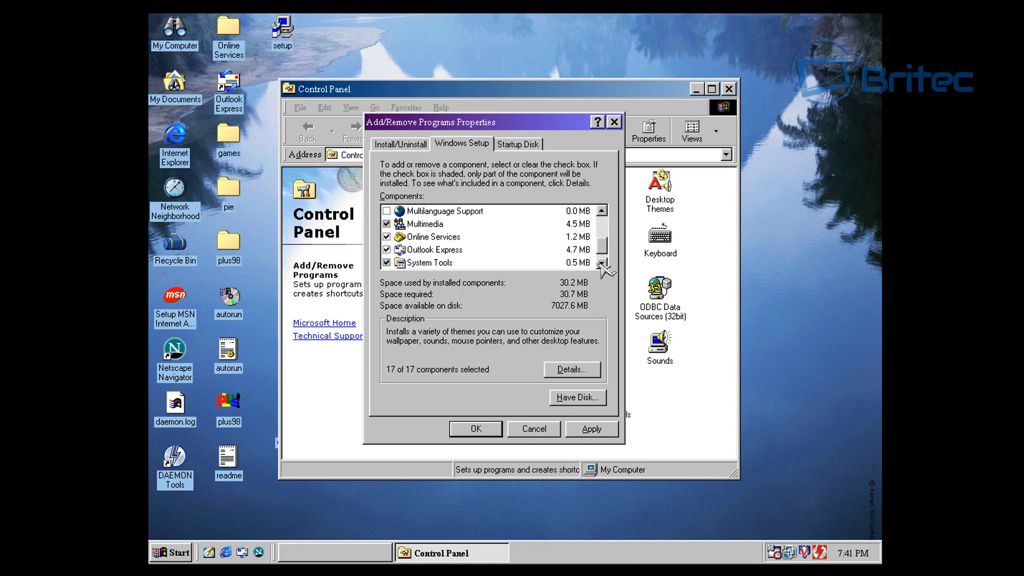
click(601, 263)
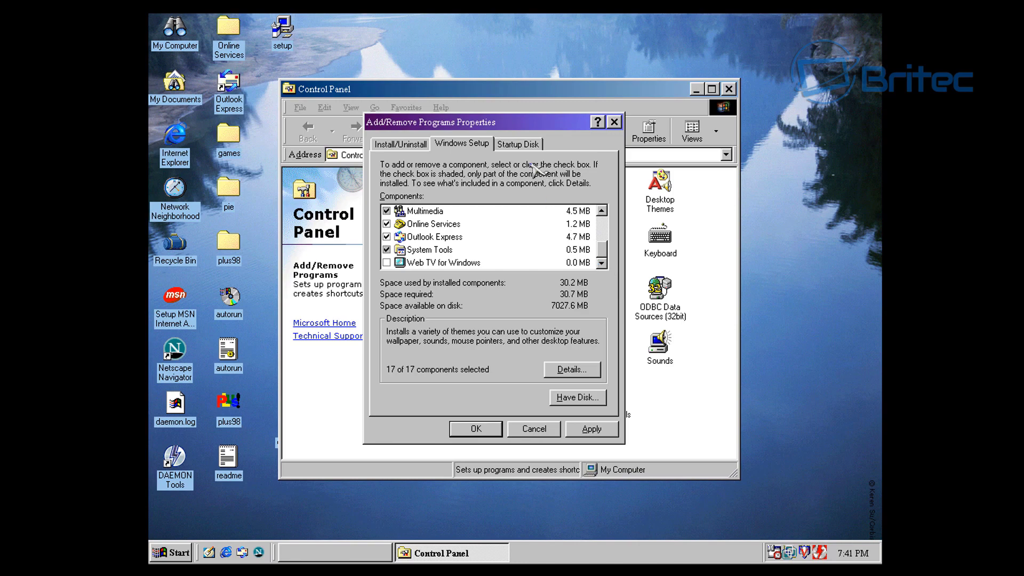
View the startup disk creation option, and return to the start of the Windows Setup component list
click(522, 143)
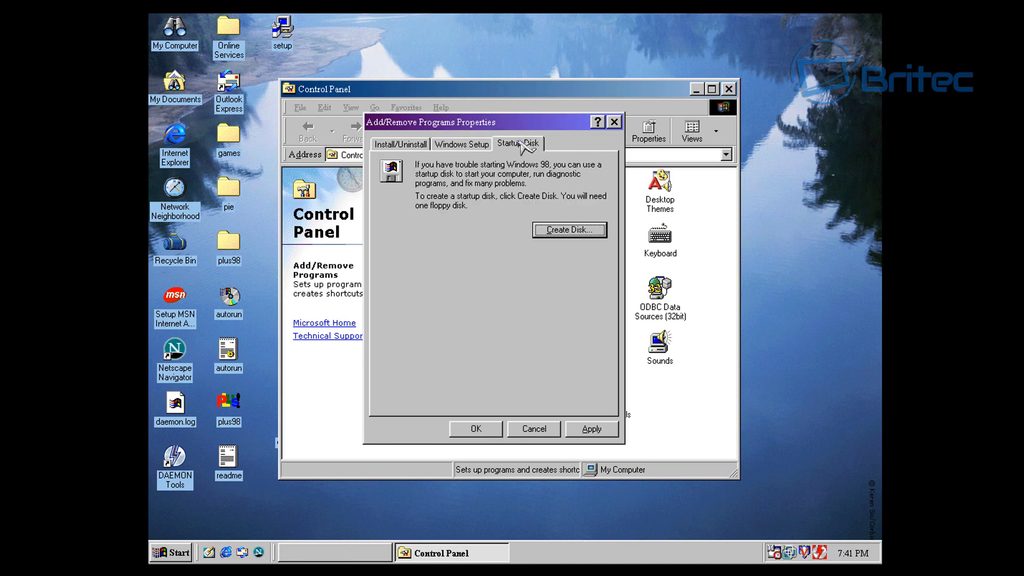
click(465, 144)
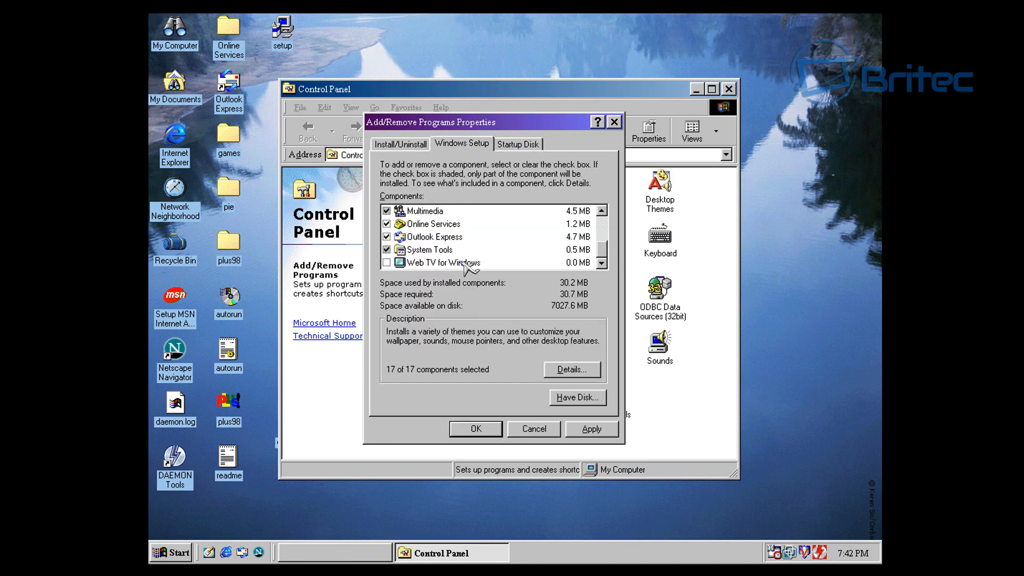
double_click(601, 212)
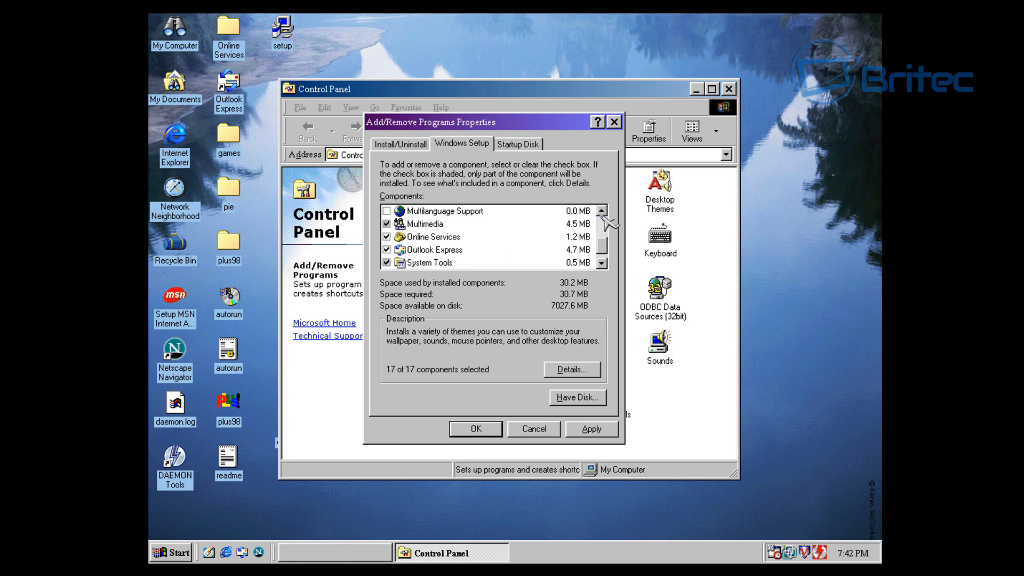
click(602, 212)
click(602, 212)
double_click(602, 212)
click(602, 212)
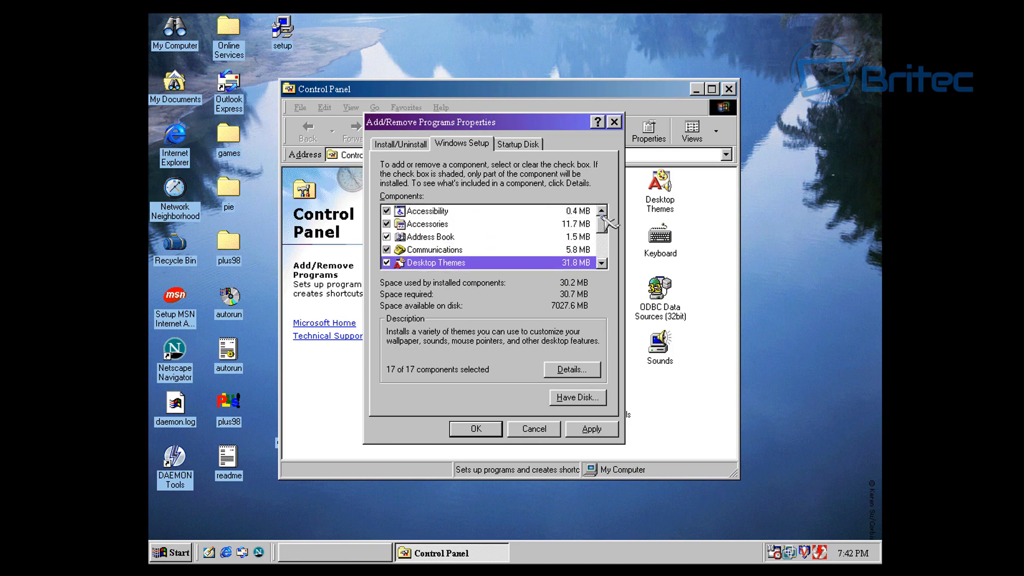
Mark the Web TV for Windows component for installation and open its details
click(602, 263)
double_click(602, 263)
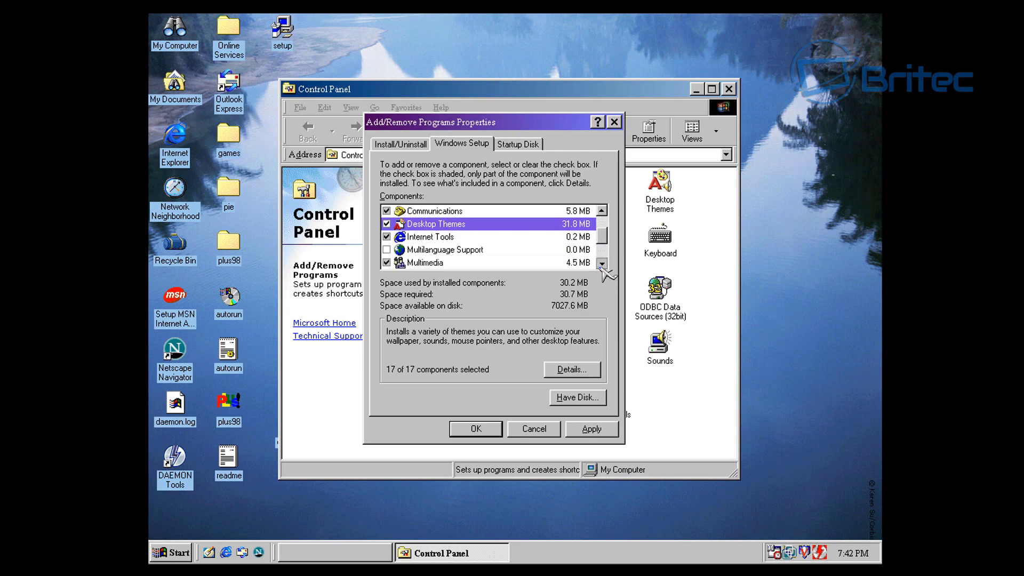
click(602, 263)
click(602, 263)
double_click(602, 263)
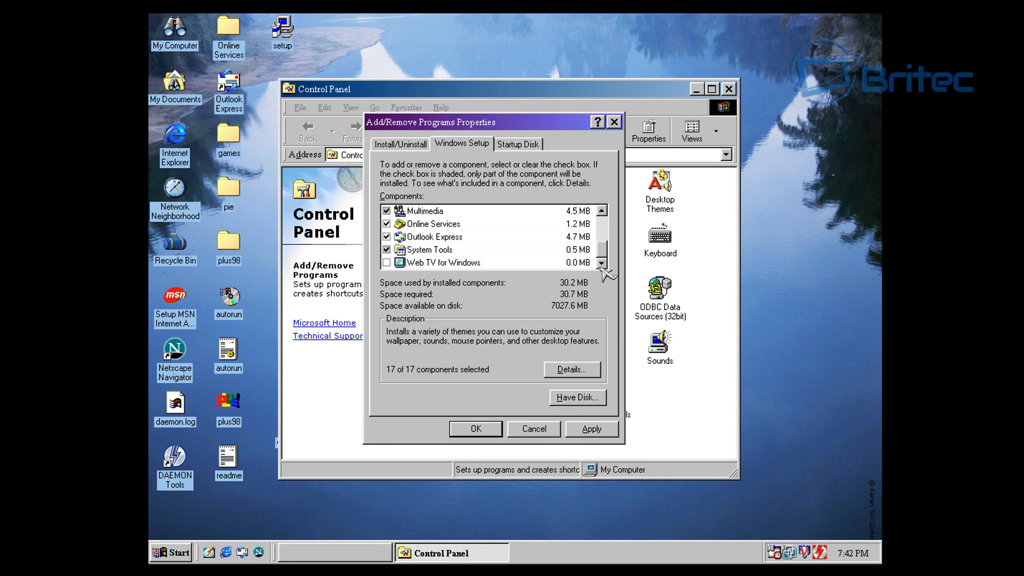
click(386, 262)
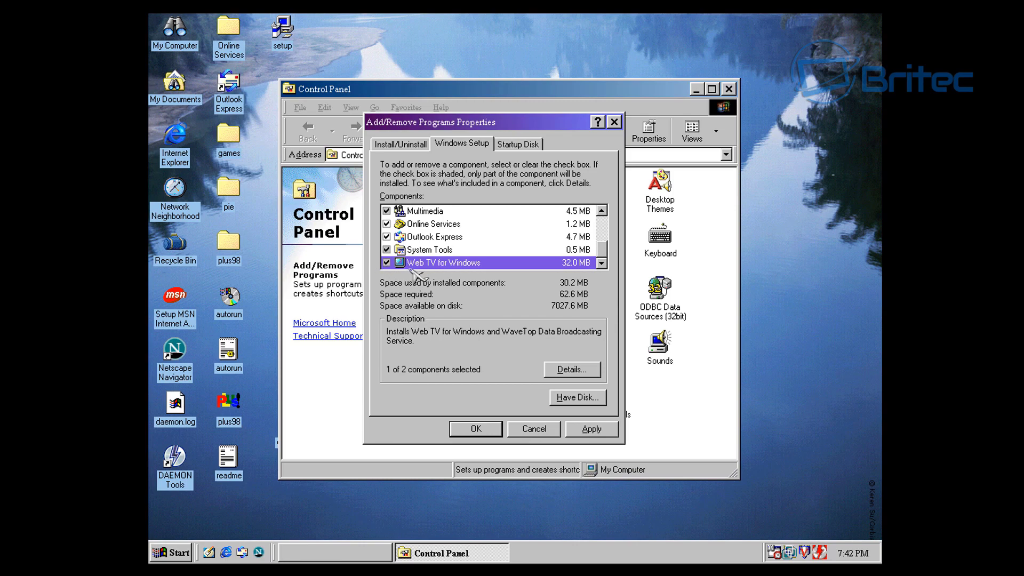
click(569, 369)
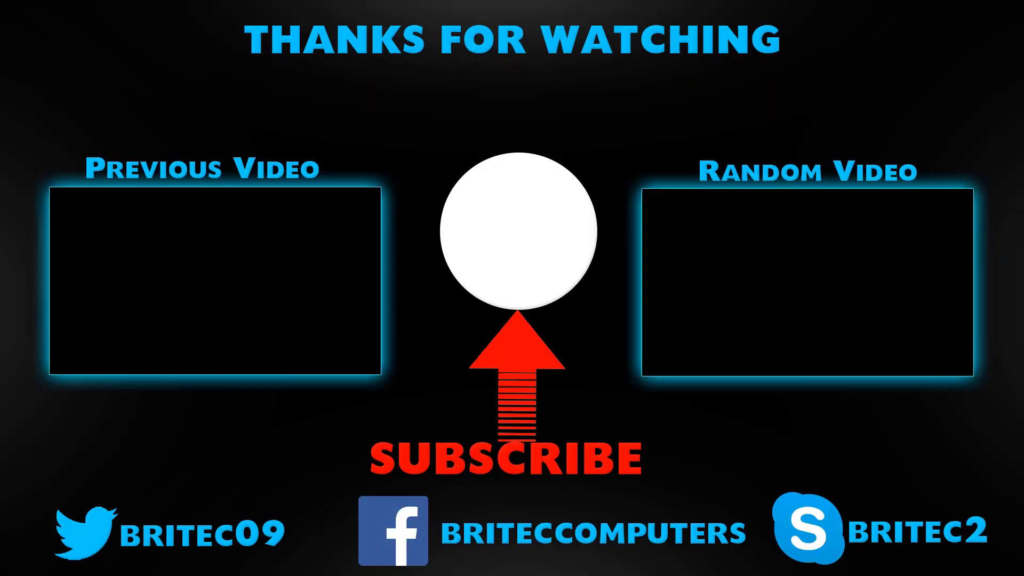